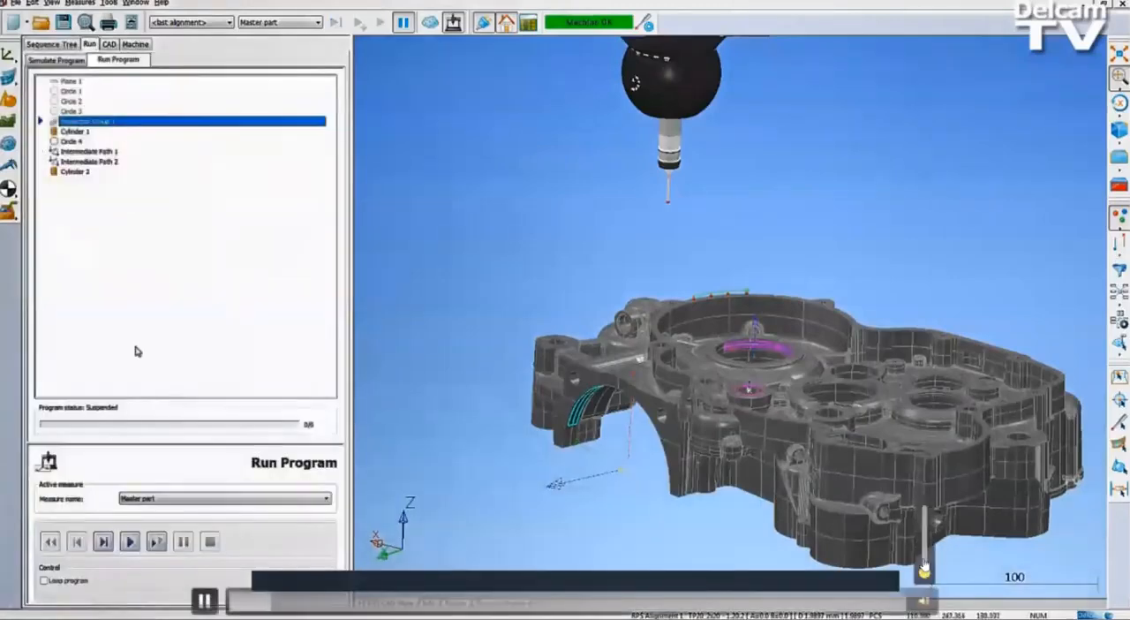
Set the start of the execution range to Inspection Group 1 and run the measurement program on the Master part.
click(130, 541)
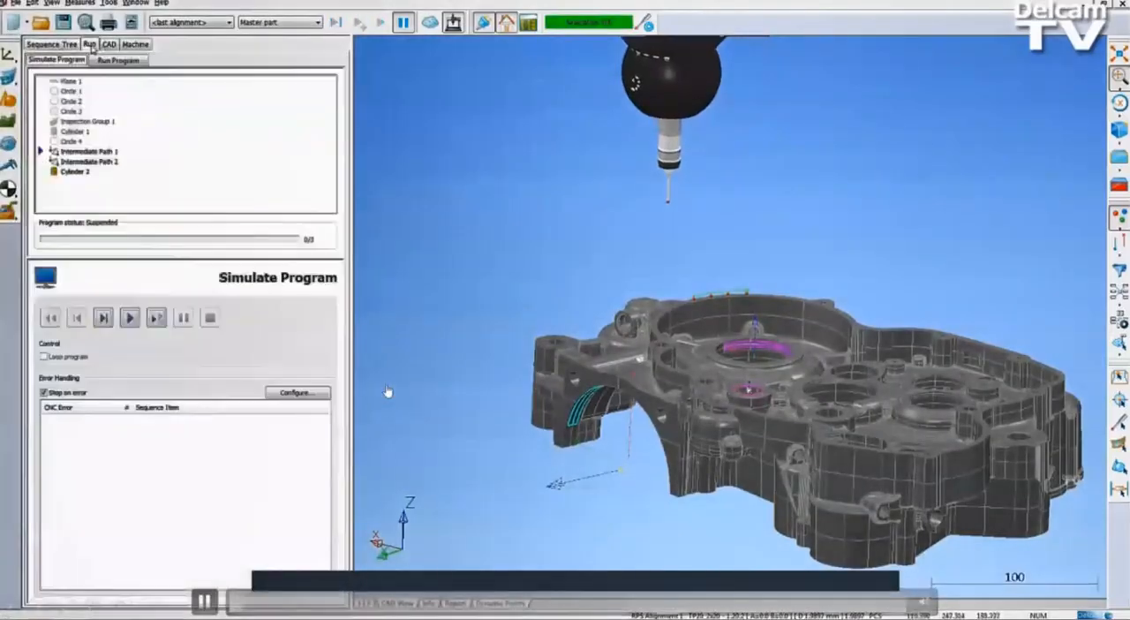
click(113, 60)
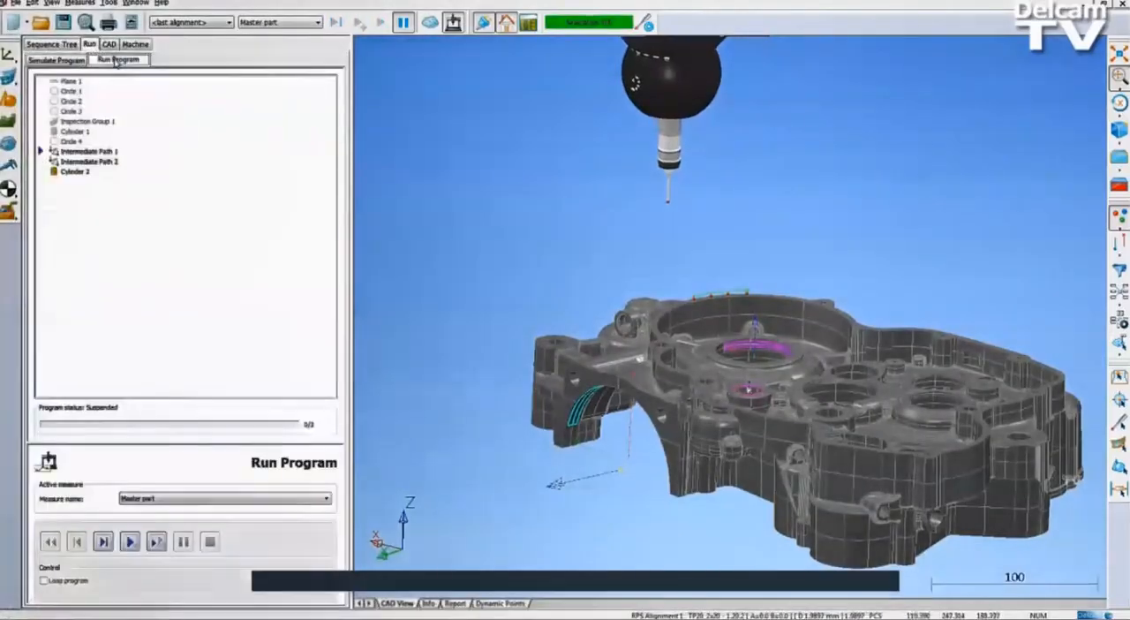
right_click(88, 121)
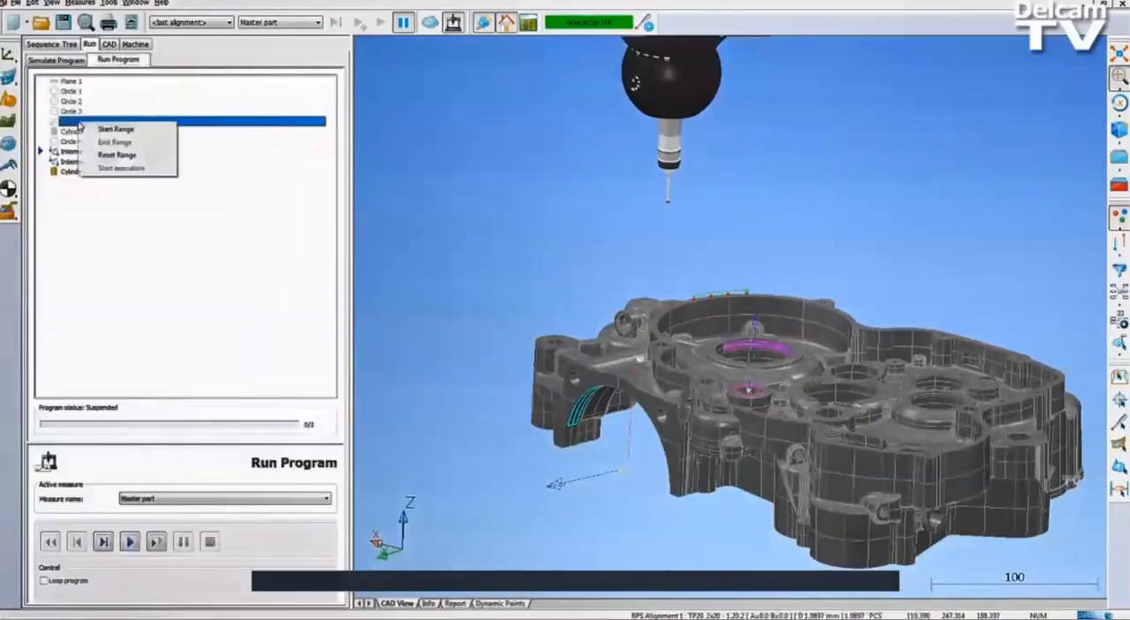
click(119, 125)
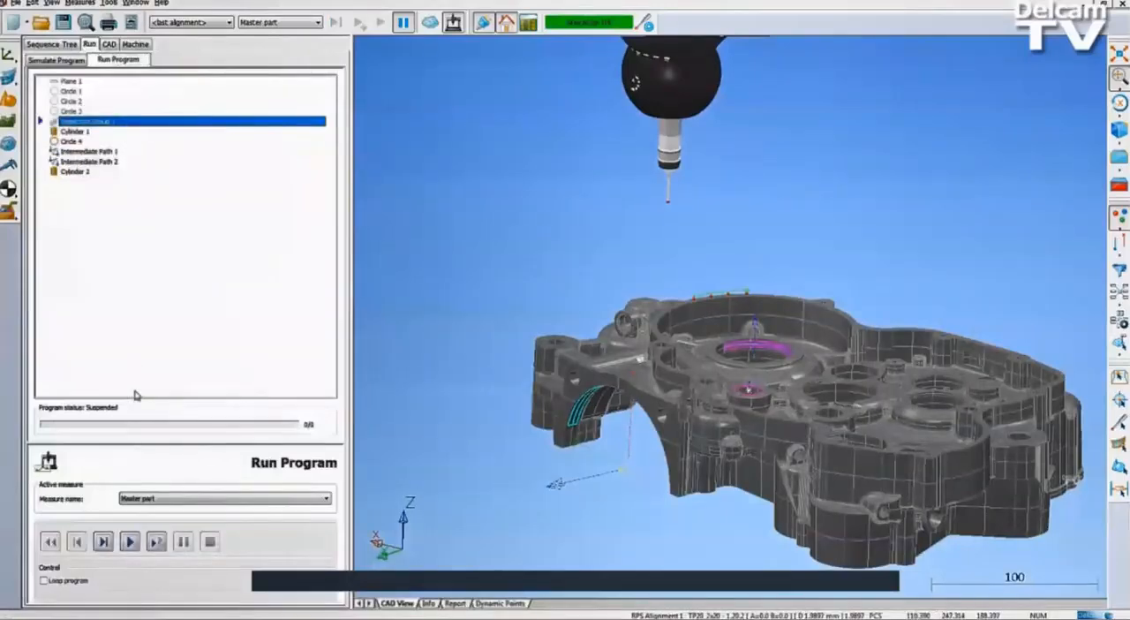
click(130, 541)
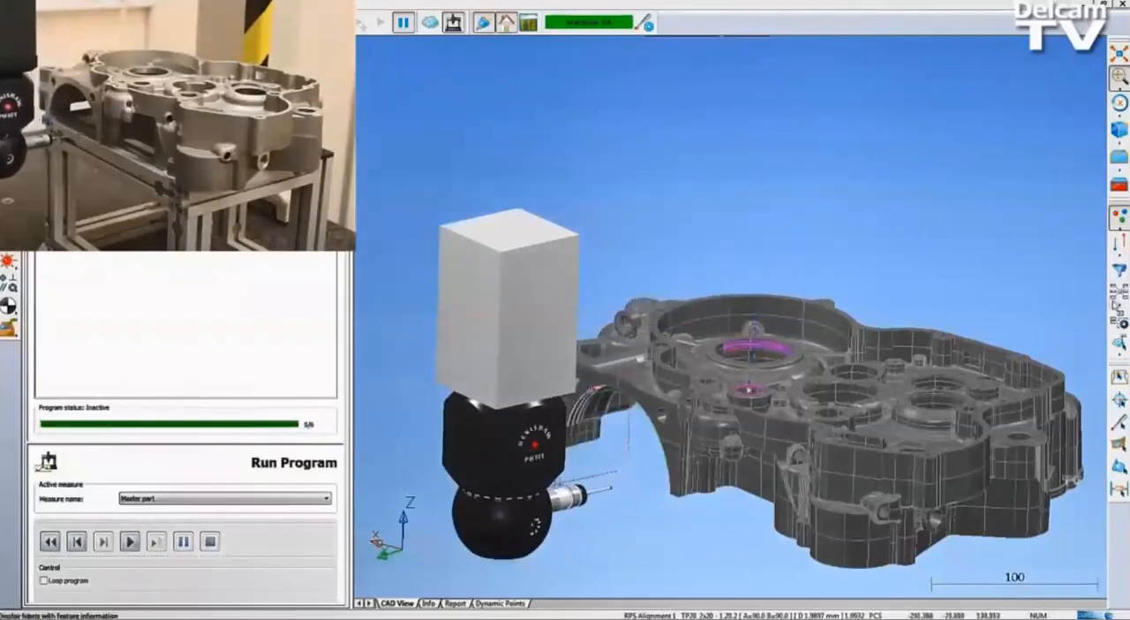
Display the feature information labels on the CAD model and return from Geometric Group 2 to the sequence's top level.
click(1117, 313)
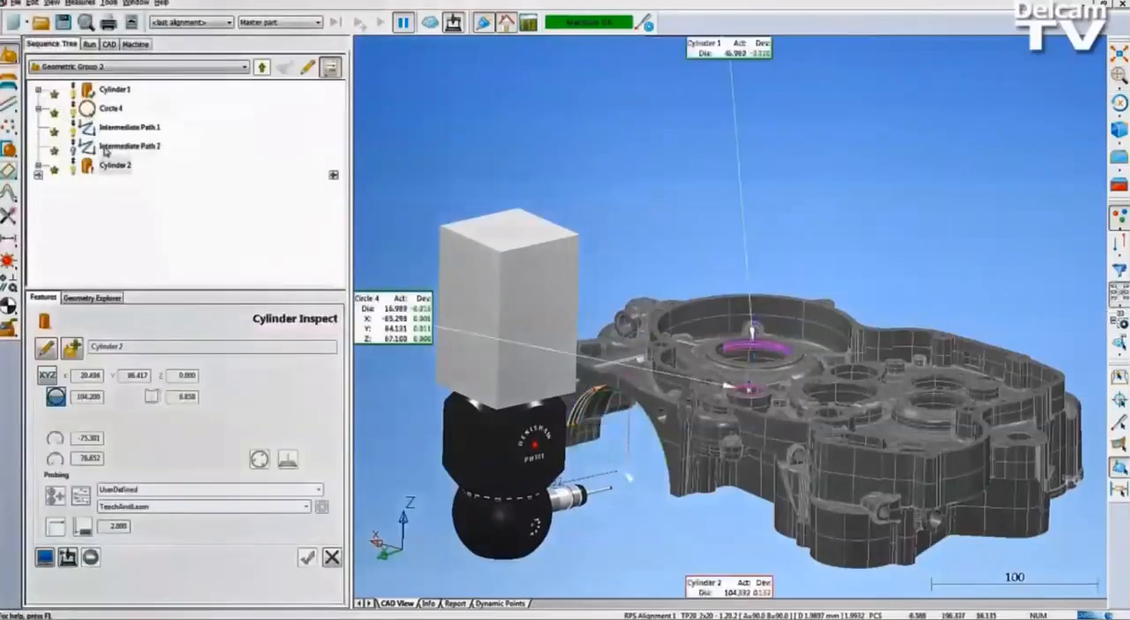
click(263, 69)
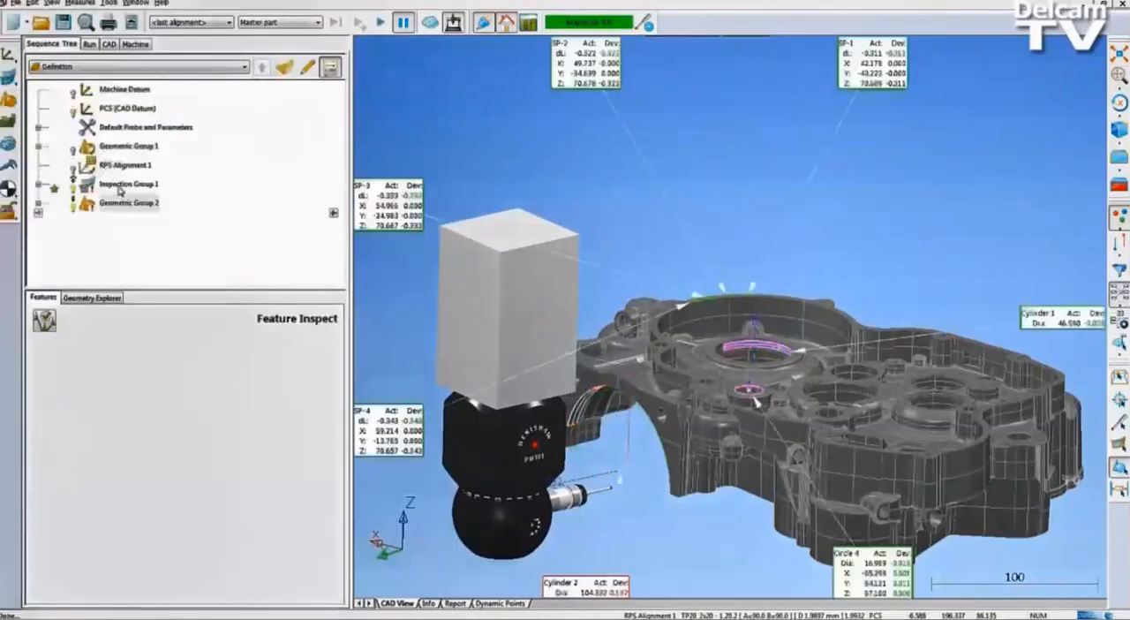
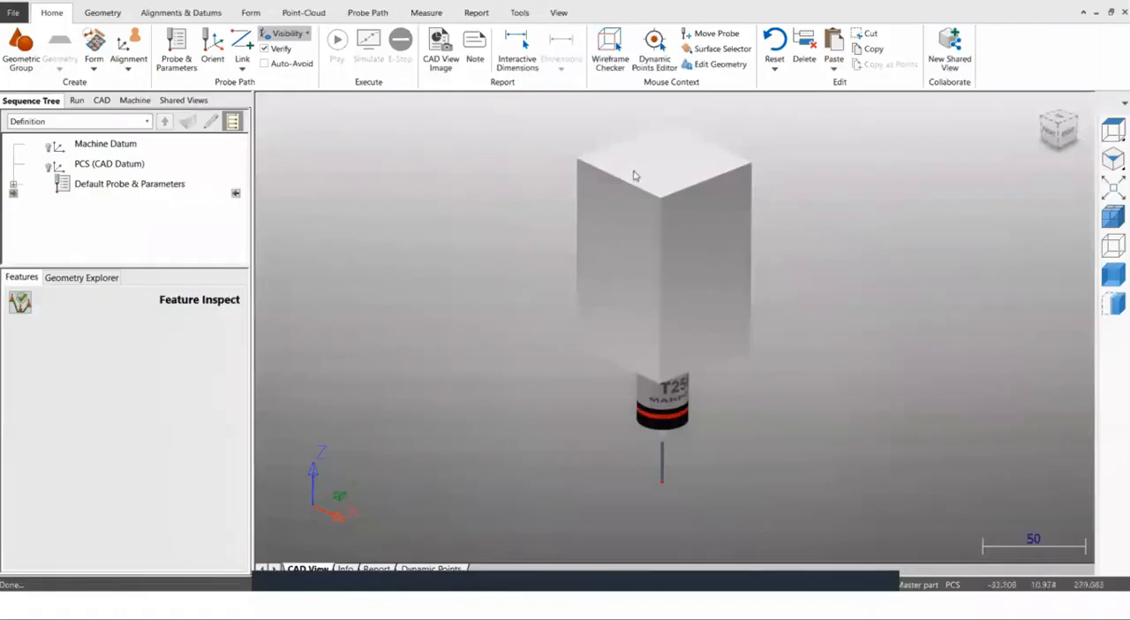
scroll(621, 189, down, 2)
middle_drag(717, 221, 688, 238)
scroll(613, 260, up, 1)
middle_drag(613, 261, 639, 256)
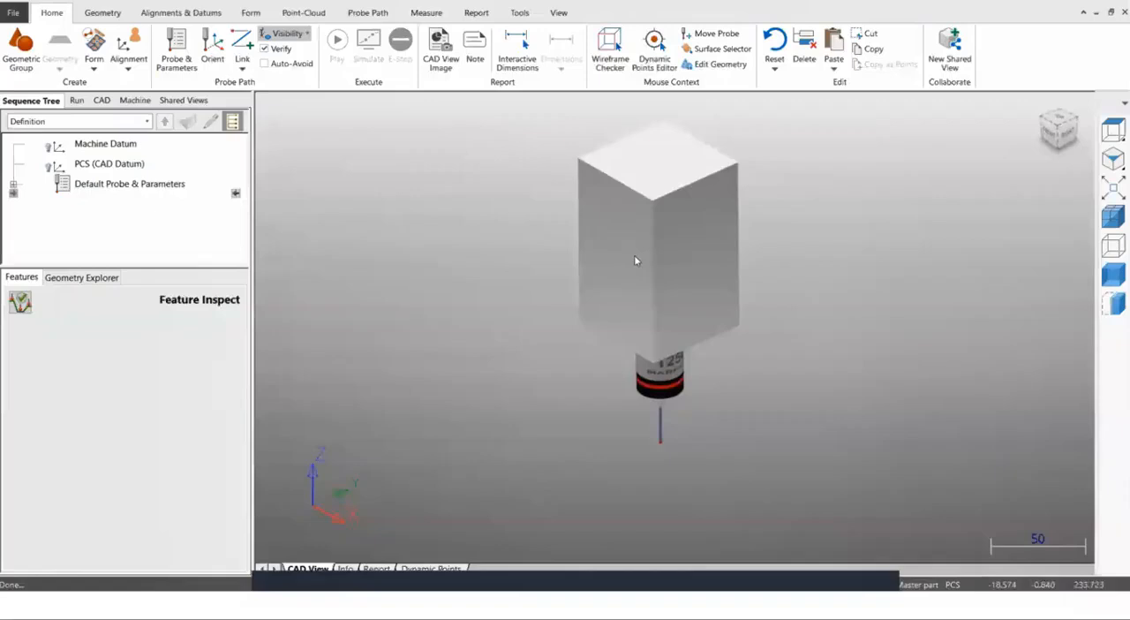
click(1113, 131)
click(1113, 159)
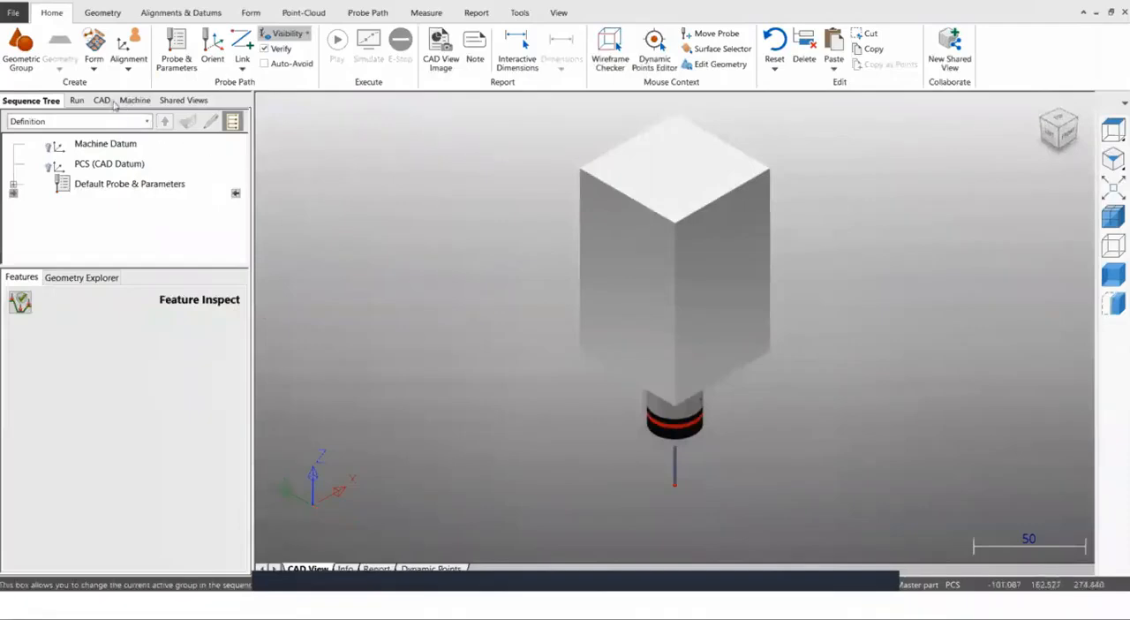
Replace the machine model with DMU200PHS.mtd from the Machine Data folder of PowerInspect CNC-OMV Demo.
click(132, 101)
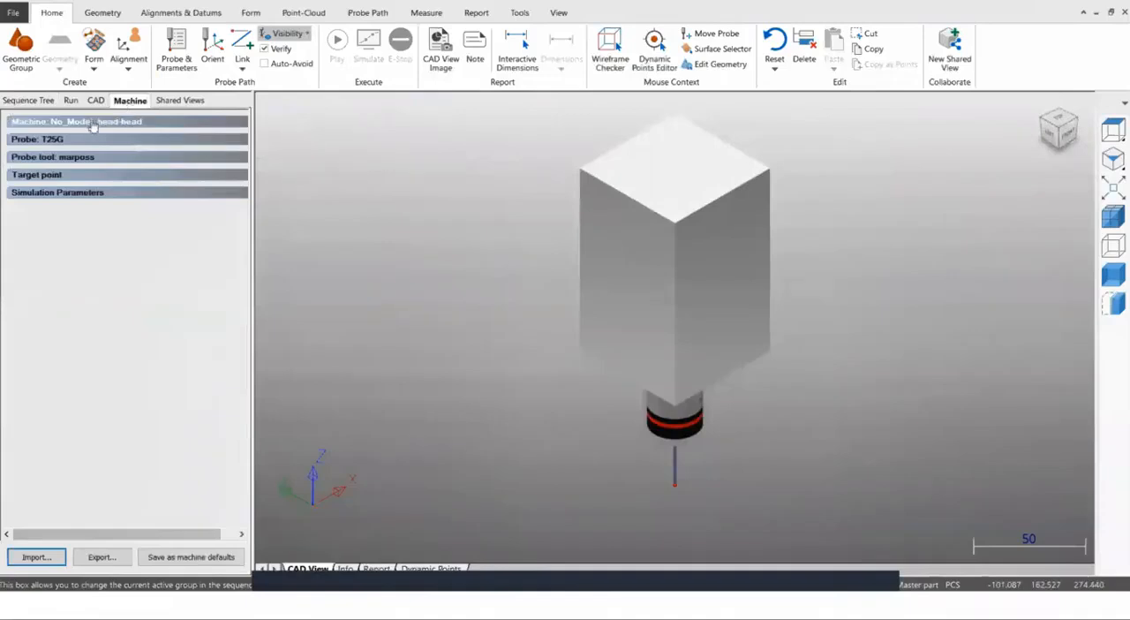
click(93, 123)
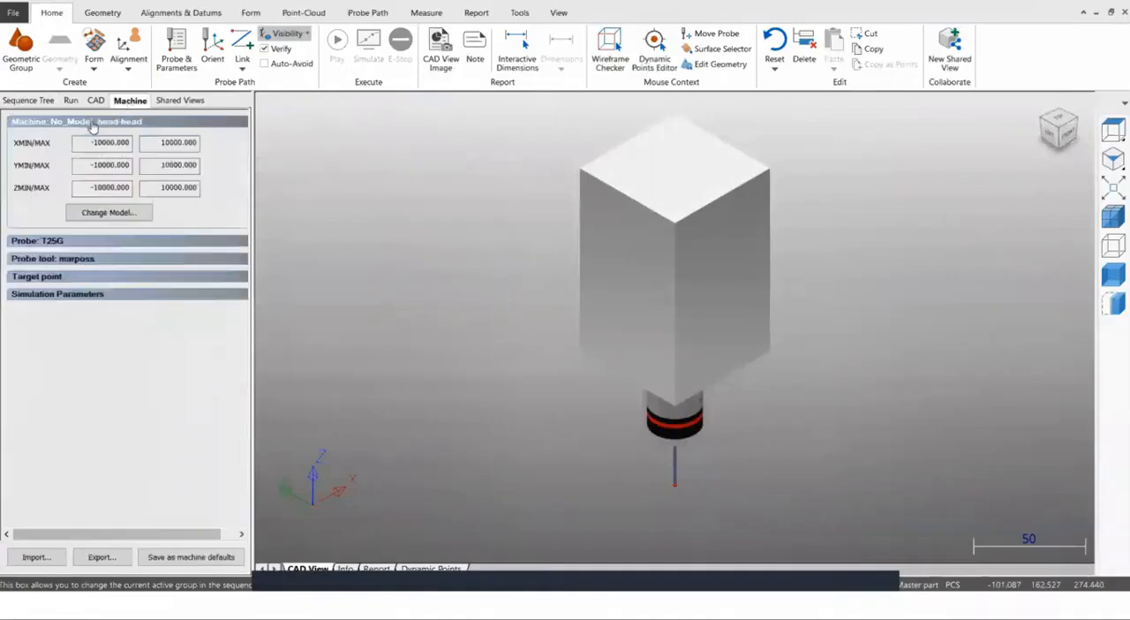
click(109, 214)
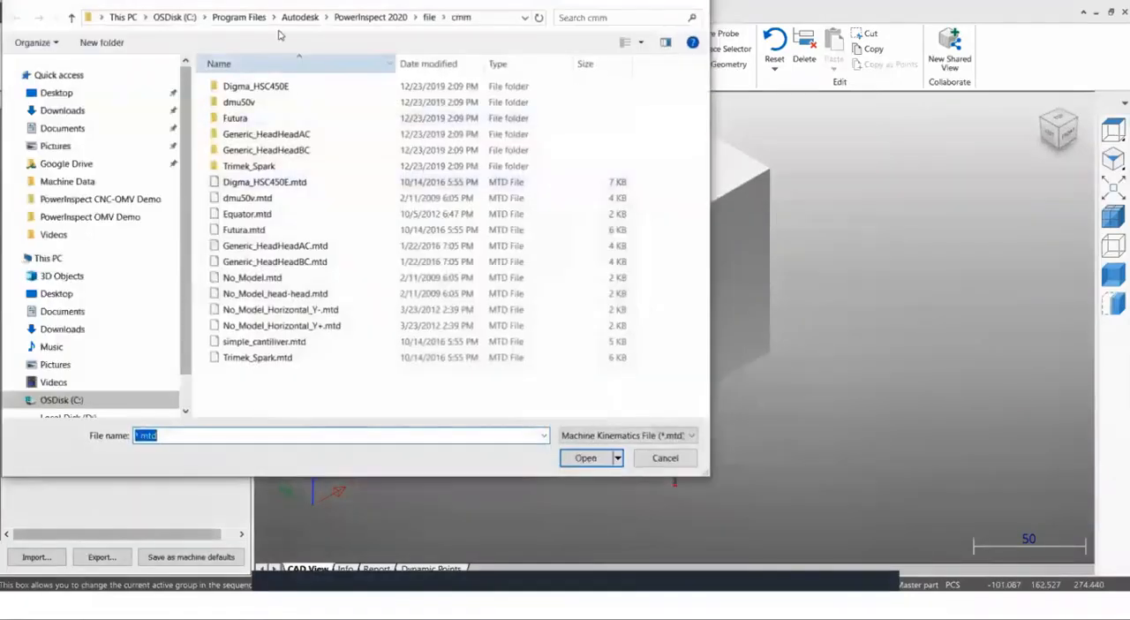
drag(291, 6, 314, 12)
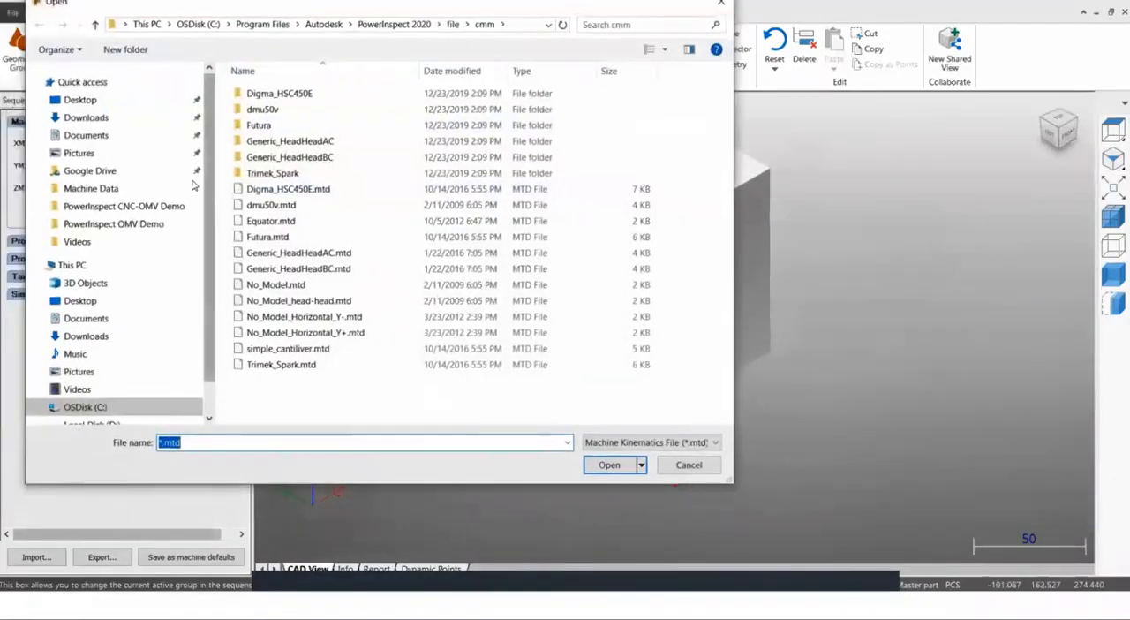
click(132, 207)
double_click(255, 94)
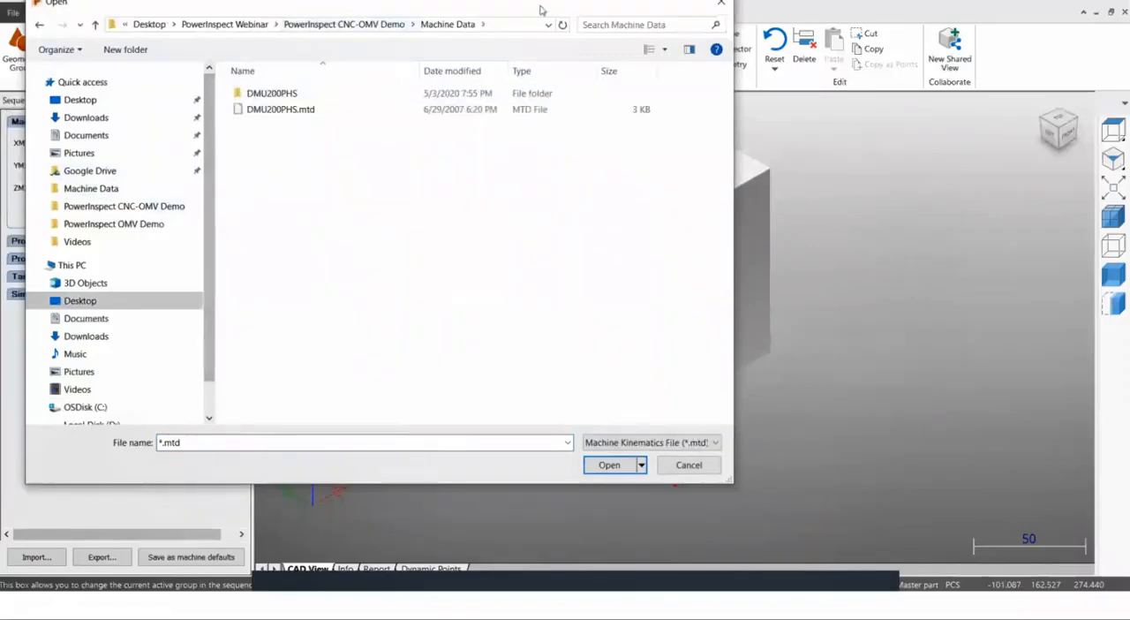
drag(528, 9, 522, 10)
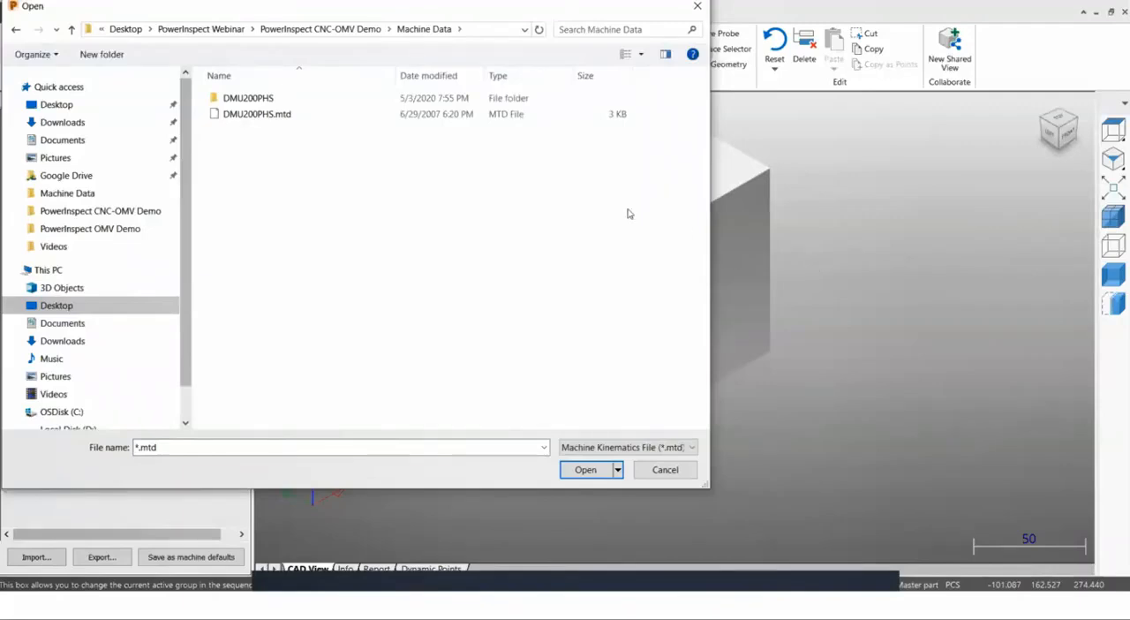
click(257, 114)
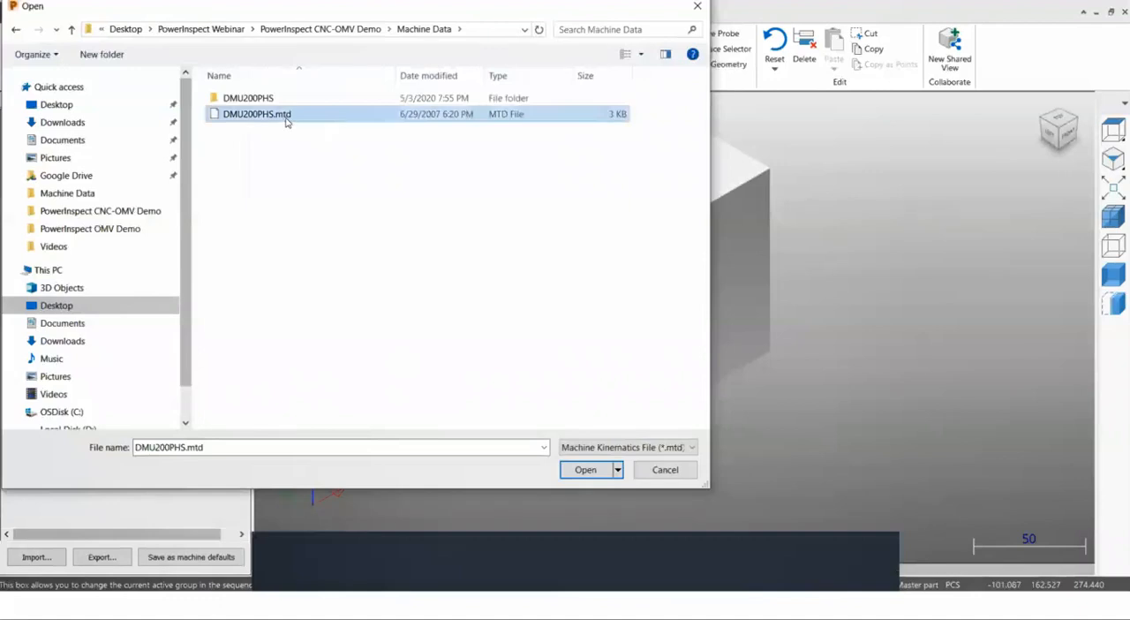
click(585, 470)
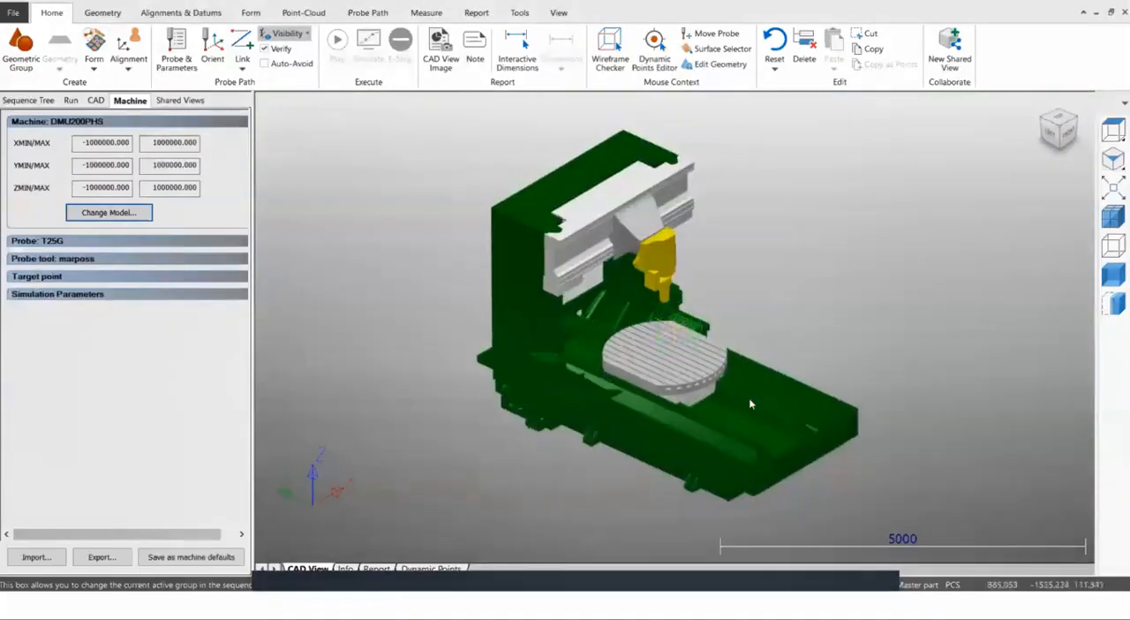
scroll(744, 413, up, 5)
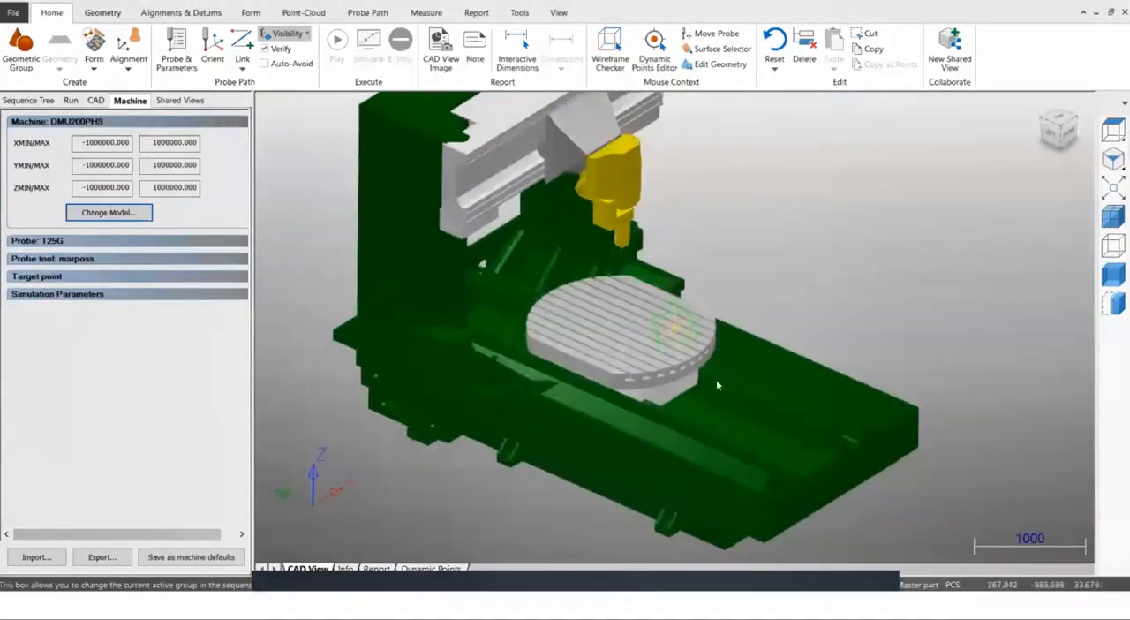
mouse_move(714, 364)
middle_down()
mouse_move(719, 343)
mouse_move(711, 360)
middle_up()
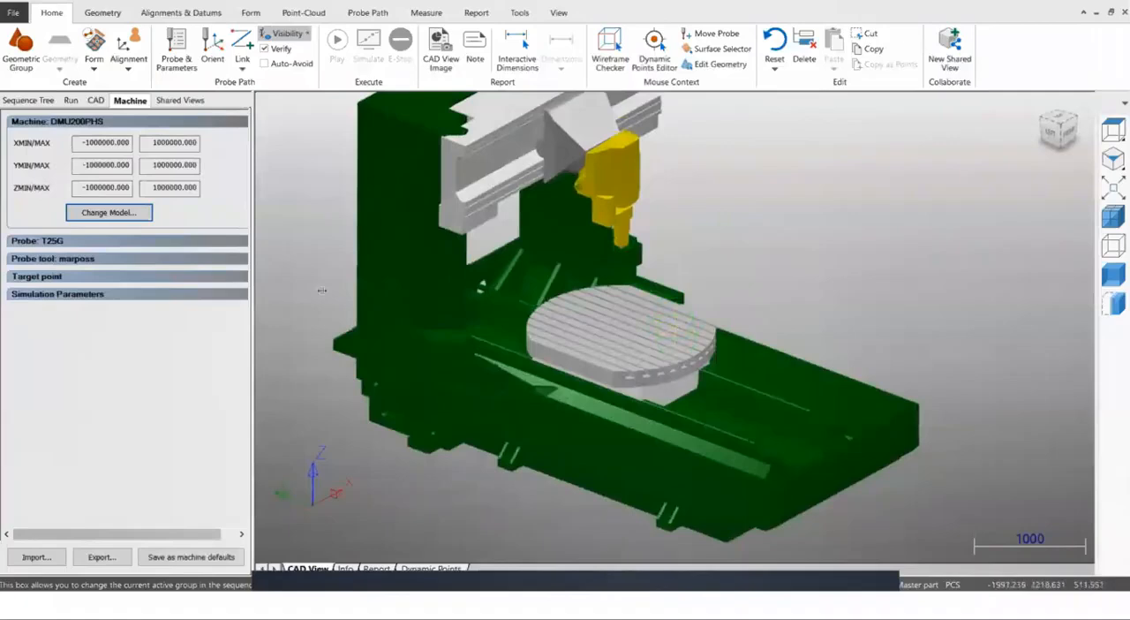
Browse the probe models available for the machine and keep MARPOSS T25G.
click(55, 242)
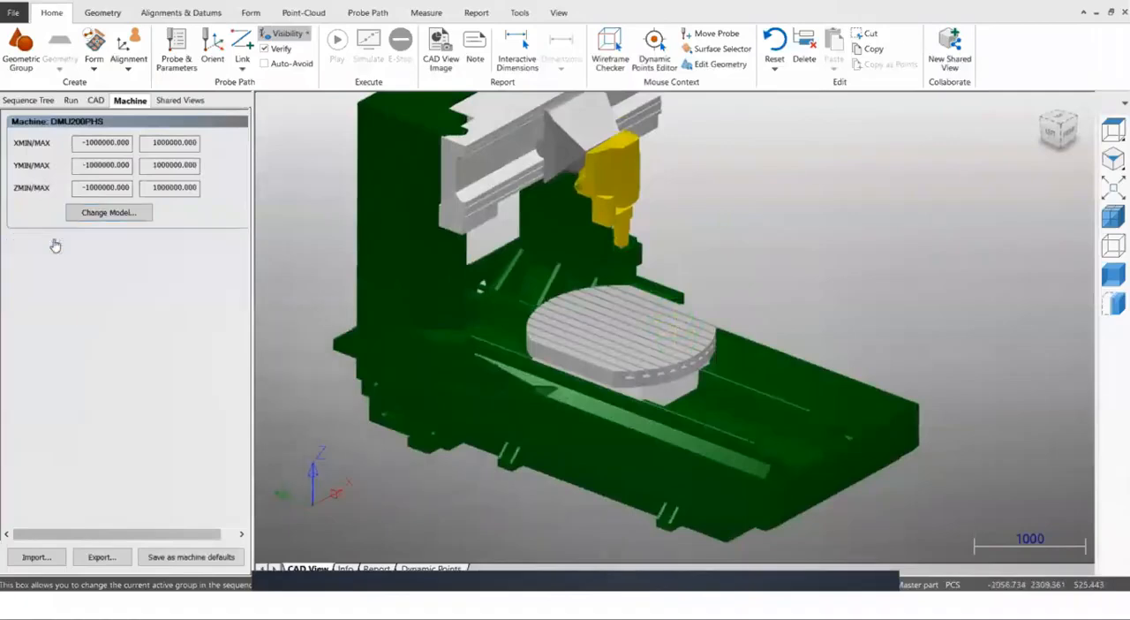
scroll(628, 250, up, 10)
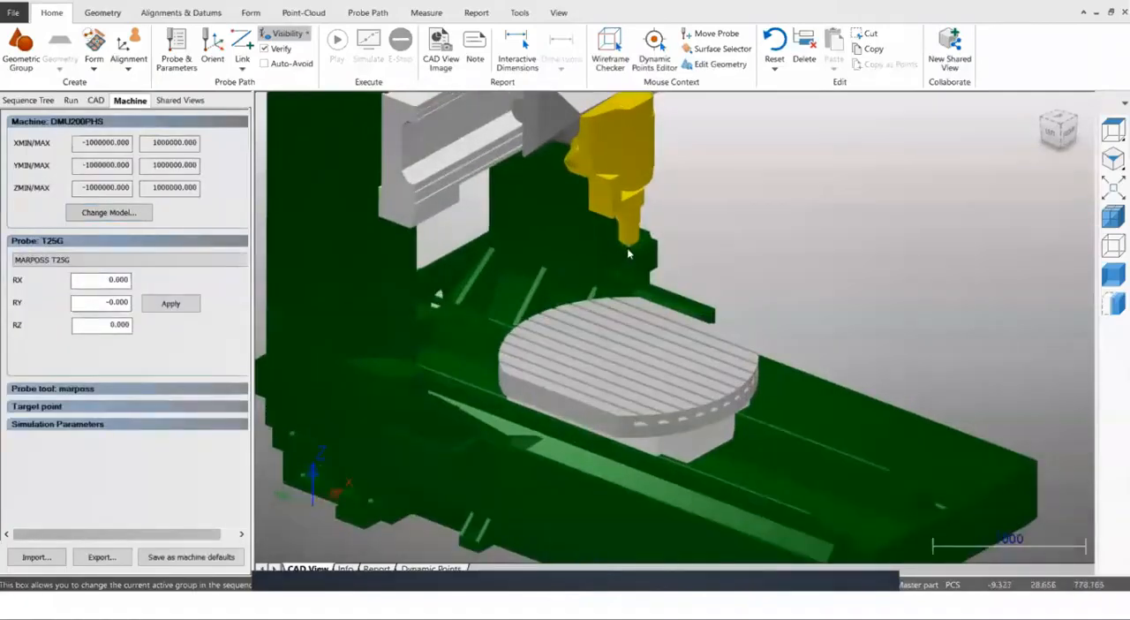
scroll(618, 255, up, 1)
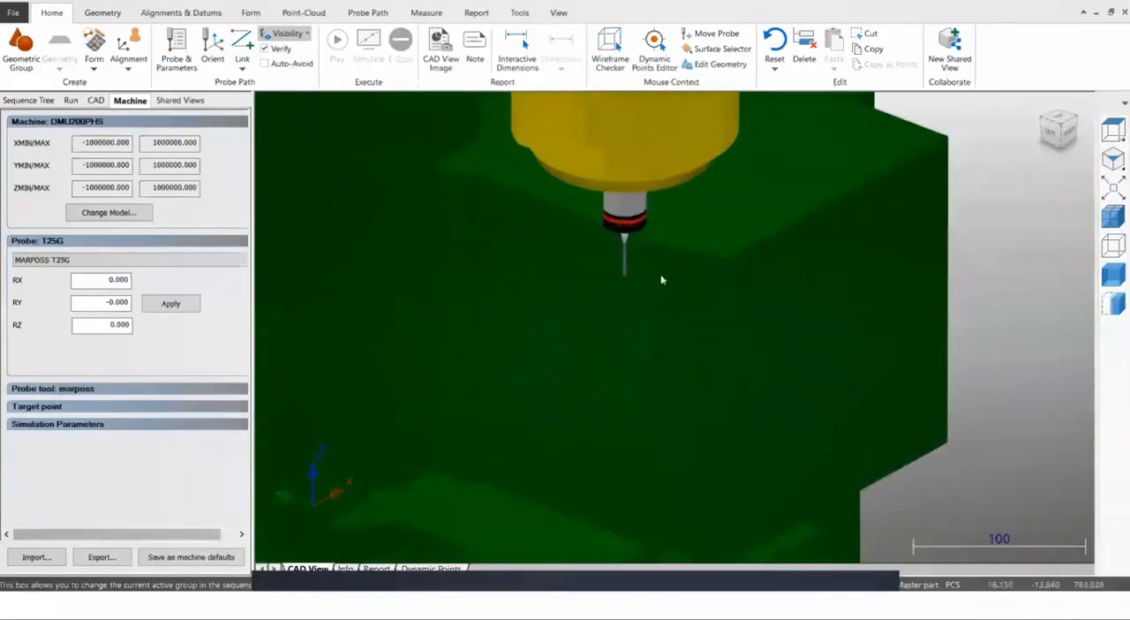
click(76, 263)
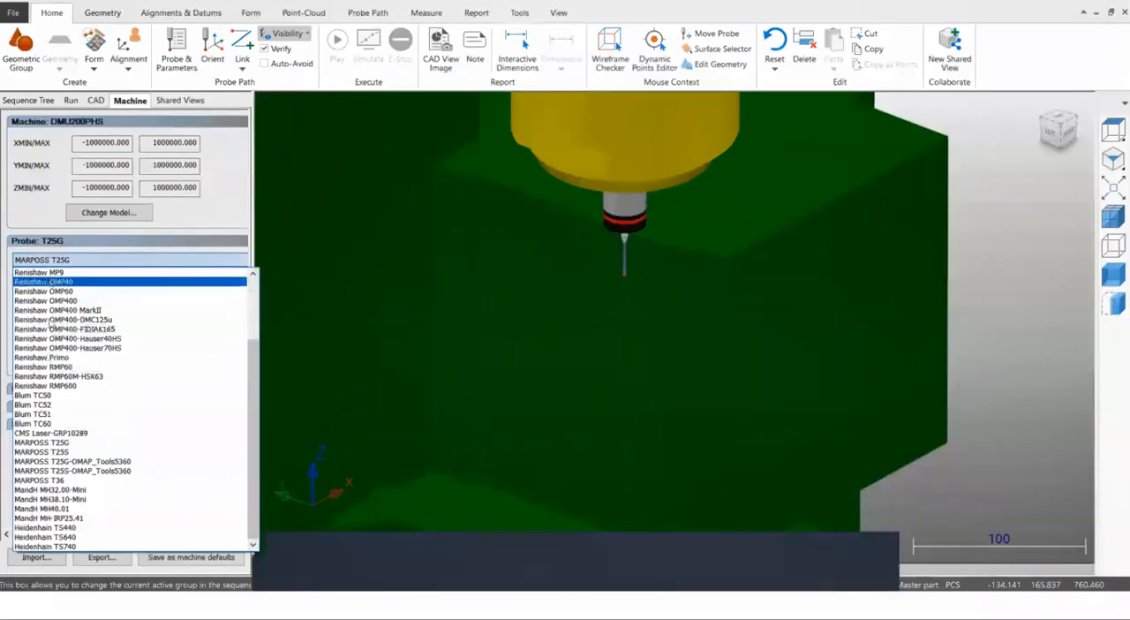
click(56, 263)
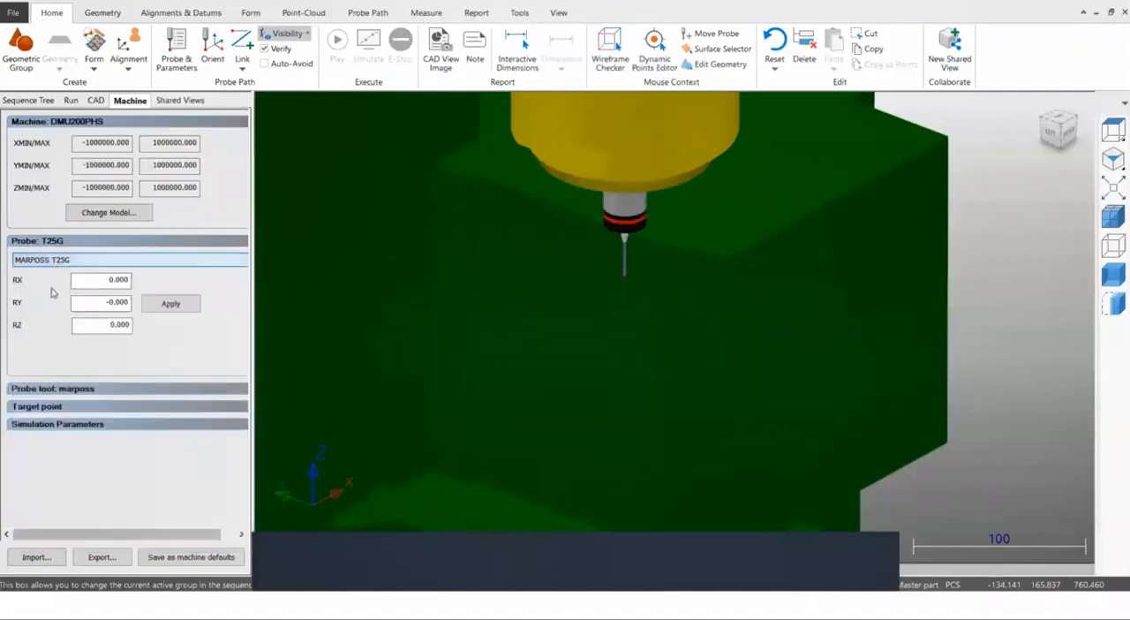
Browse the saved probe tools and keep marposs as the current one.
click(55, 390)
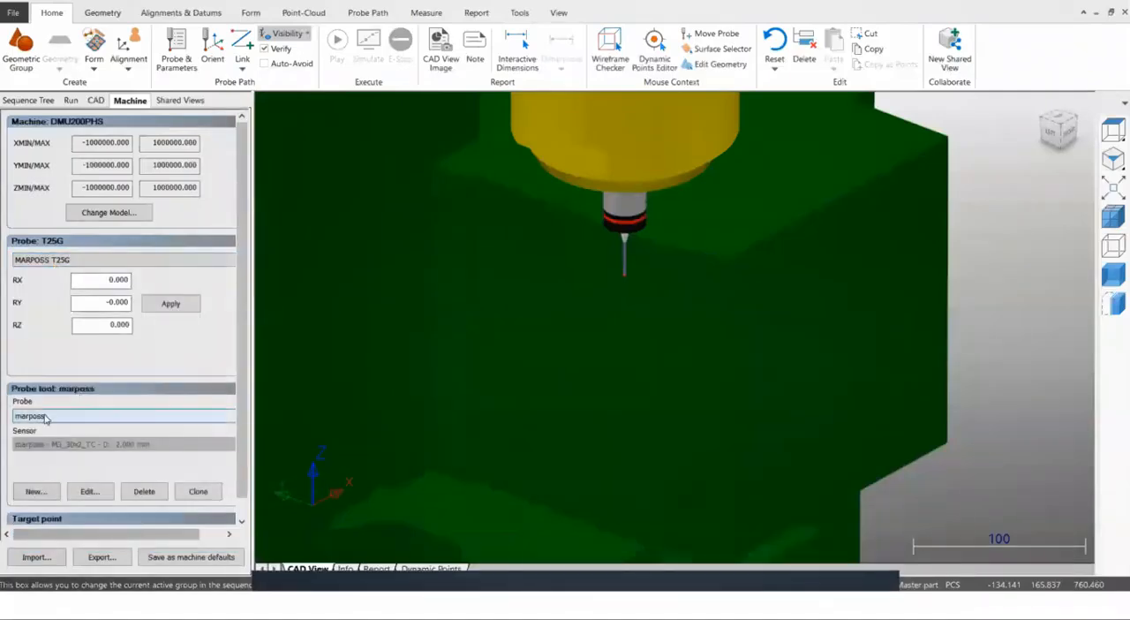
click(42, 418)
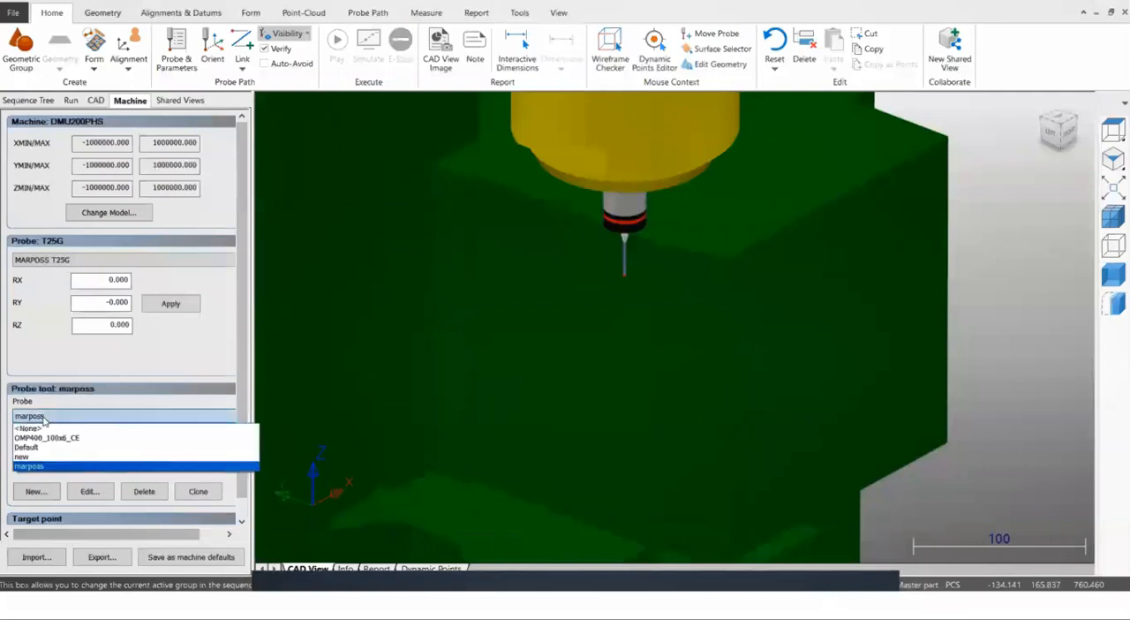
click(43, 419)
Start a new probe tool assembly and insert the 10 mm extension M3x10_SS.
click(35, 490)
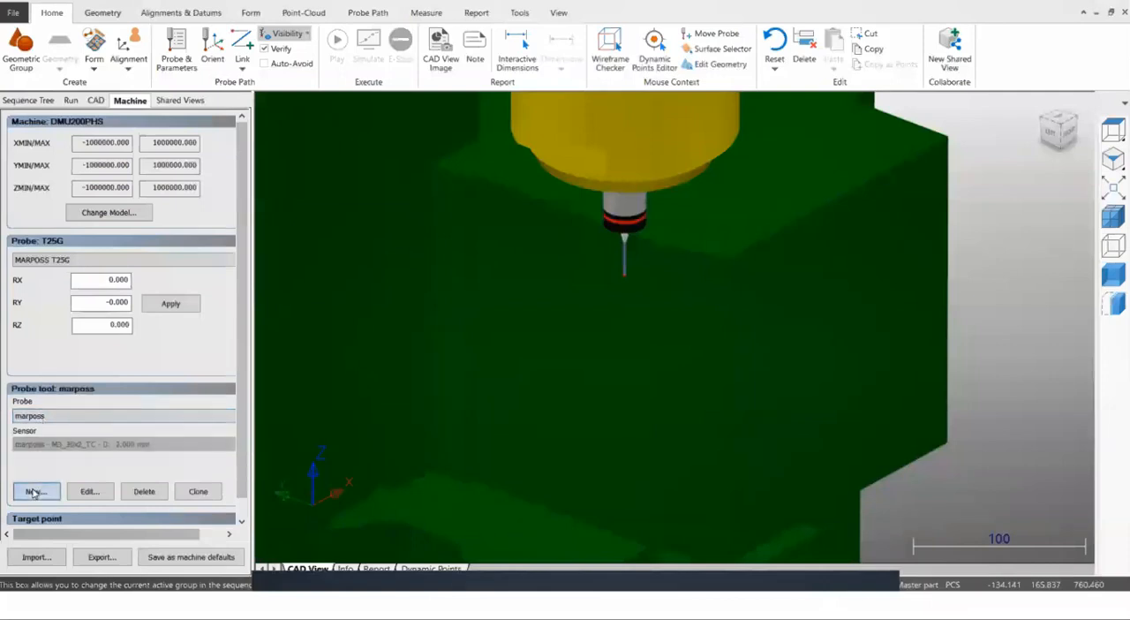
click(40, 400)
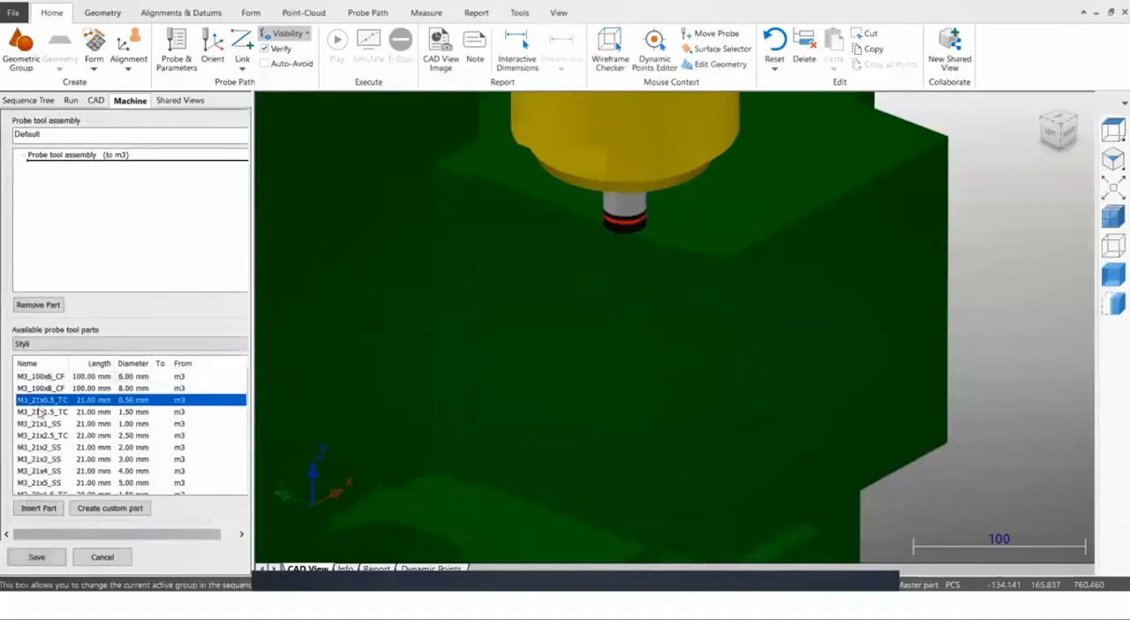
click(39, 346)
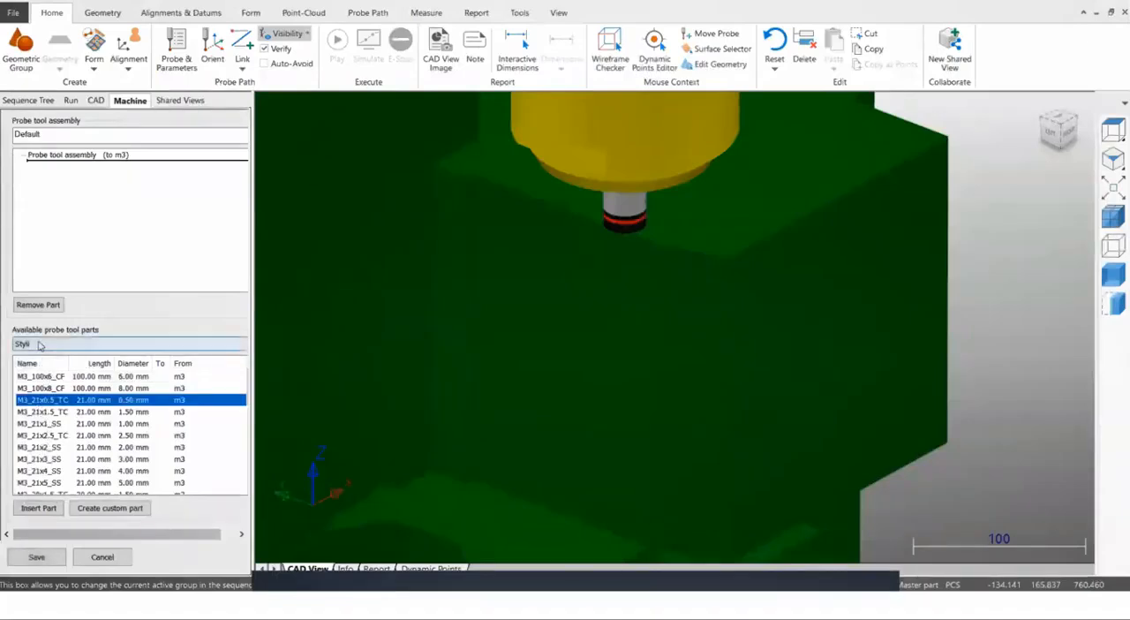
click(33, 365)
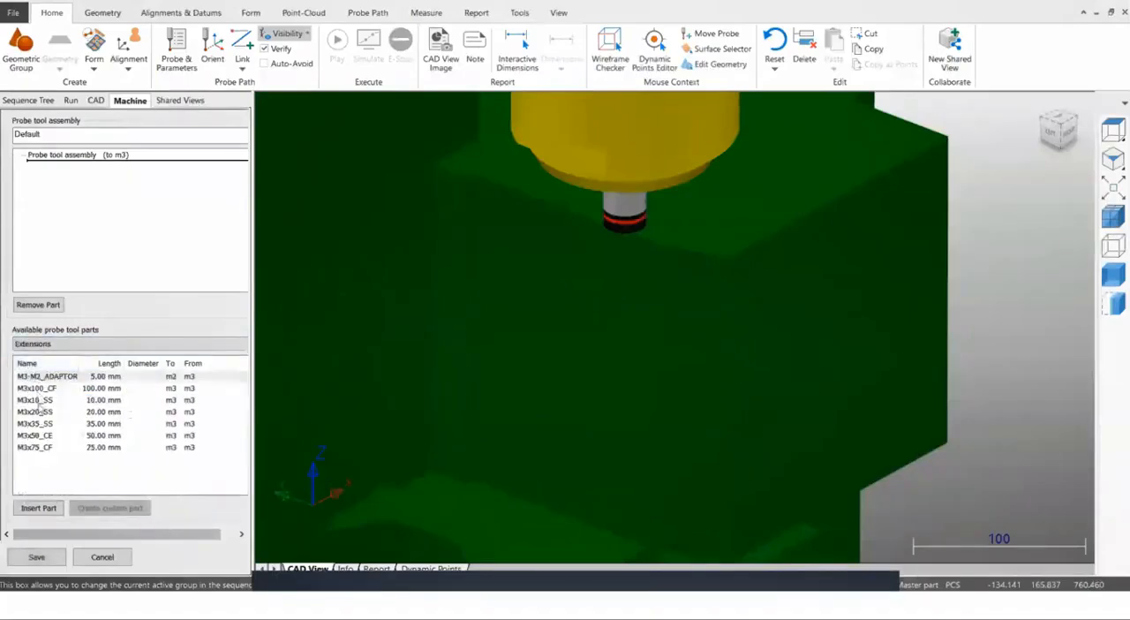
click(40, 402)
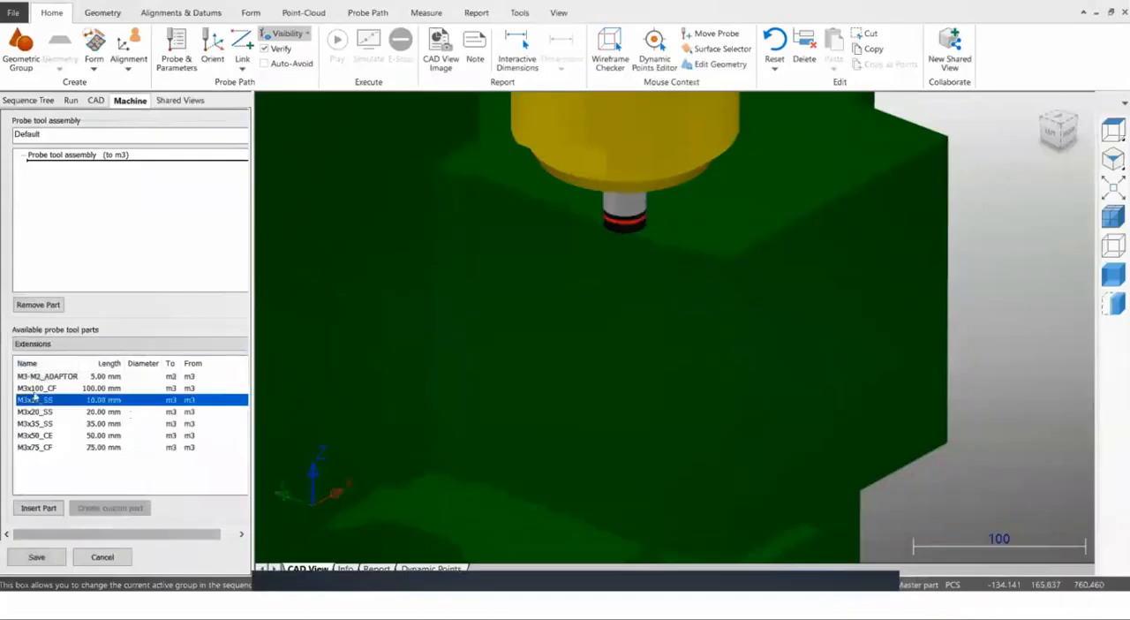
click(39, 508)
Attach the 2 mm diameter stylus M3_30x2_TC to the extension and discard the new probe tool assembly.
scroll(610, 297, up, 5)
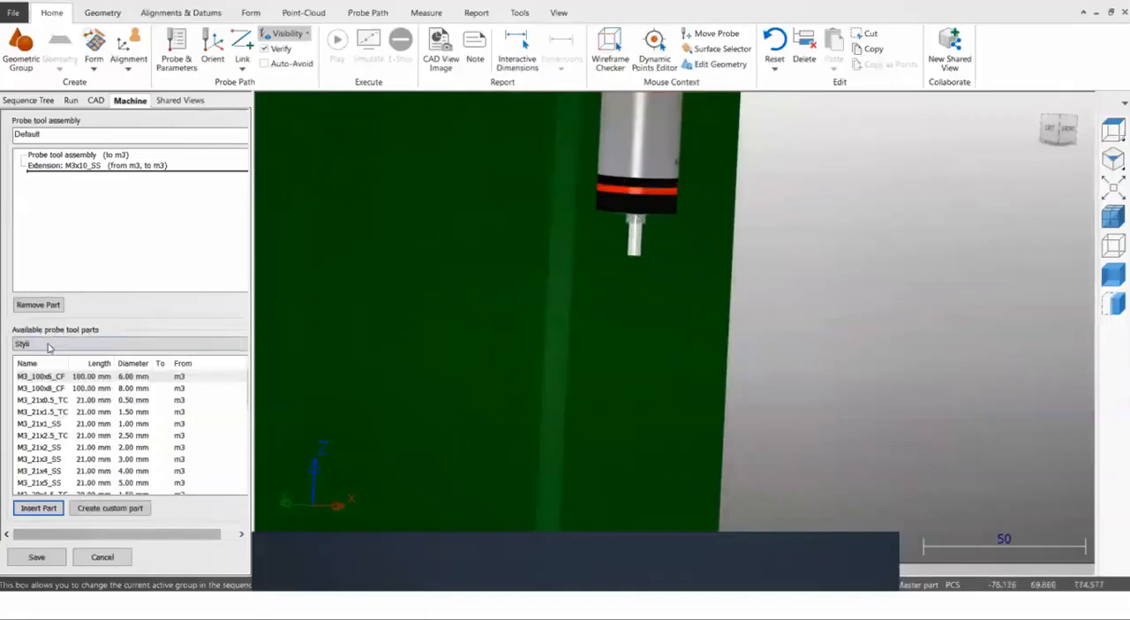
click(134, 364)
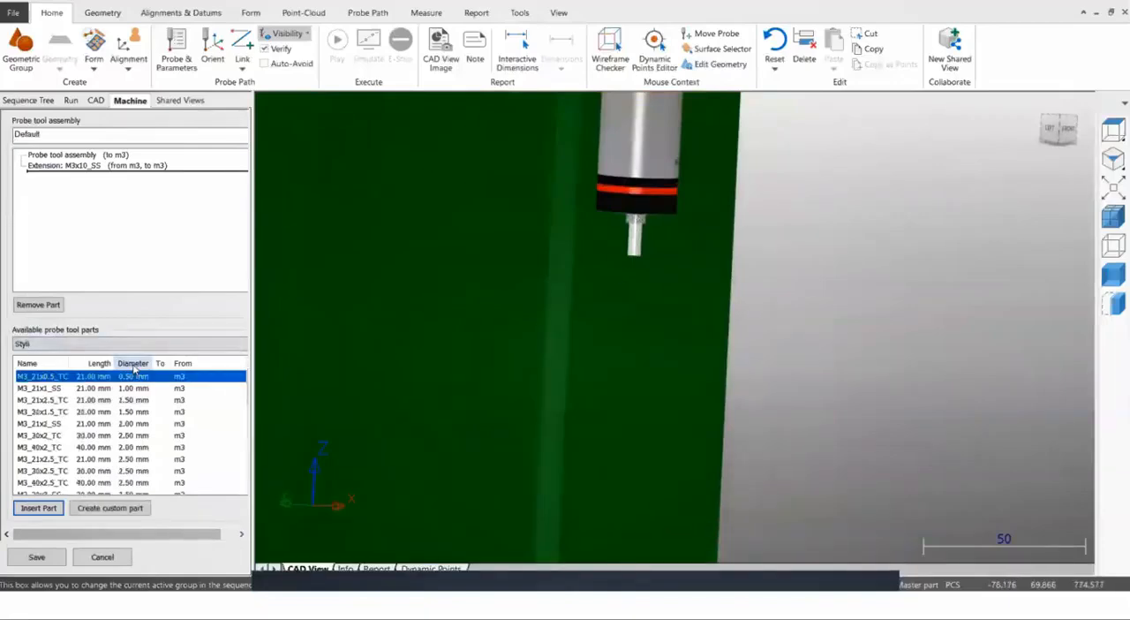
click(39, 437)
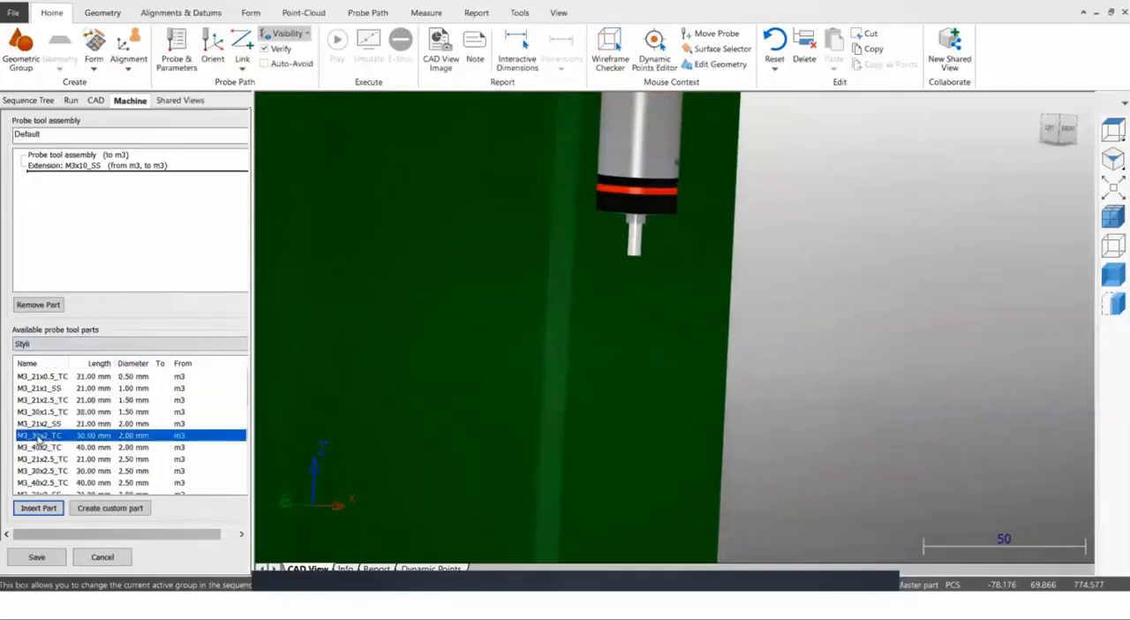
click(38, 508)
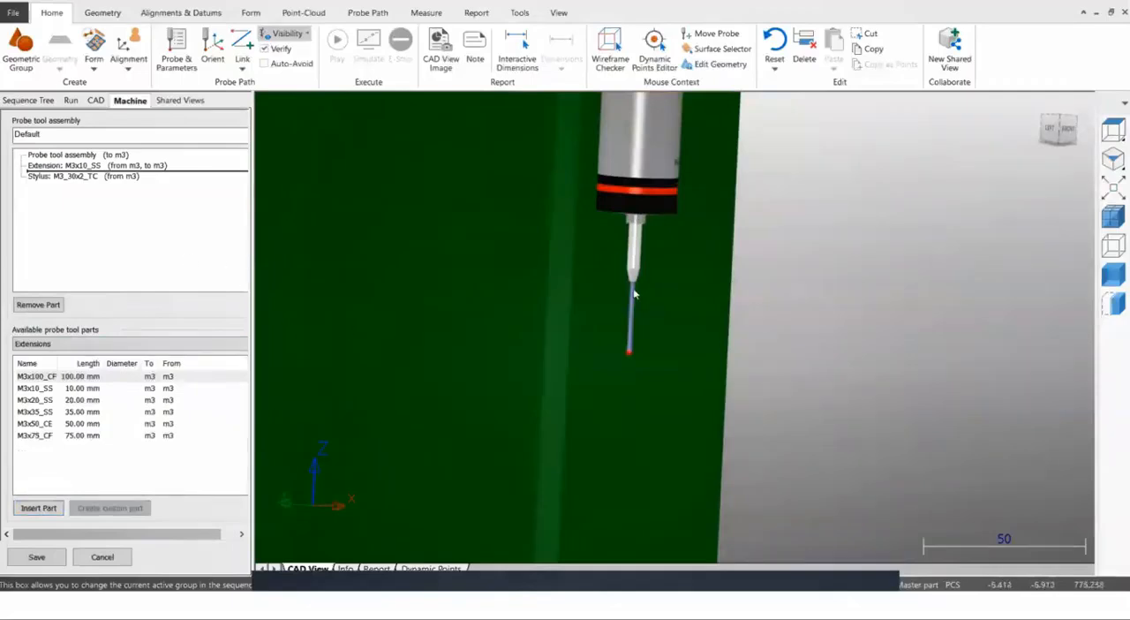
scroll(605, 262, down, 3)
scroll(606, 270, down, 2)
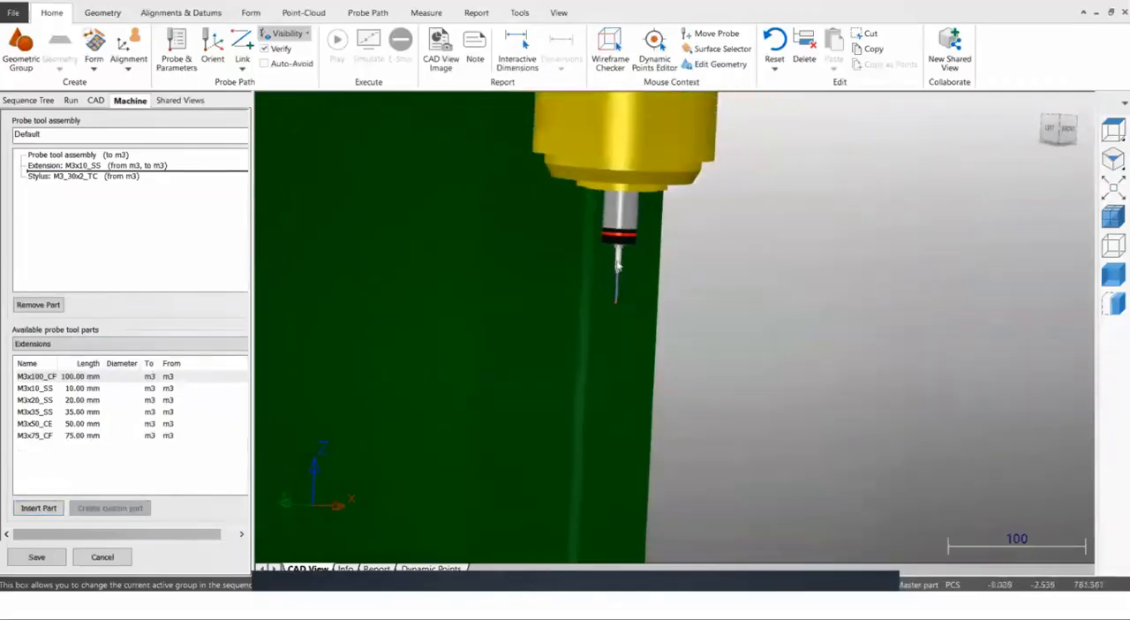
middle_drag(640, 277, 635, 295)
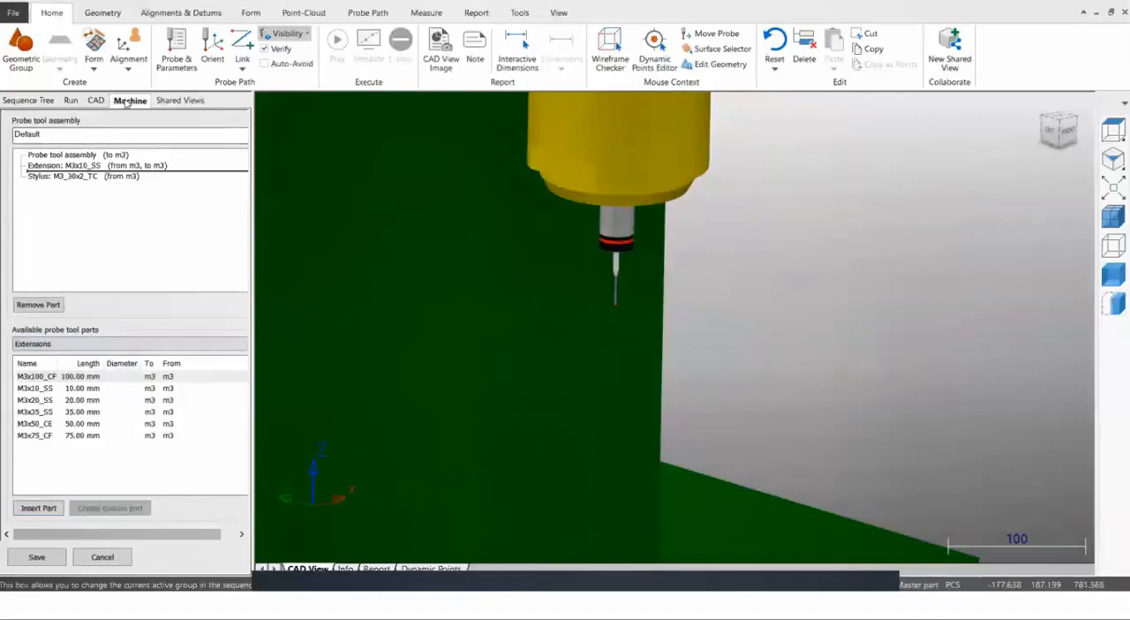
click(103, 557)
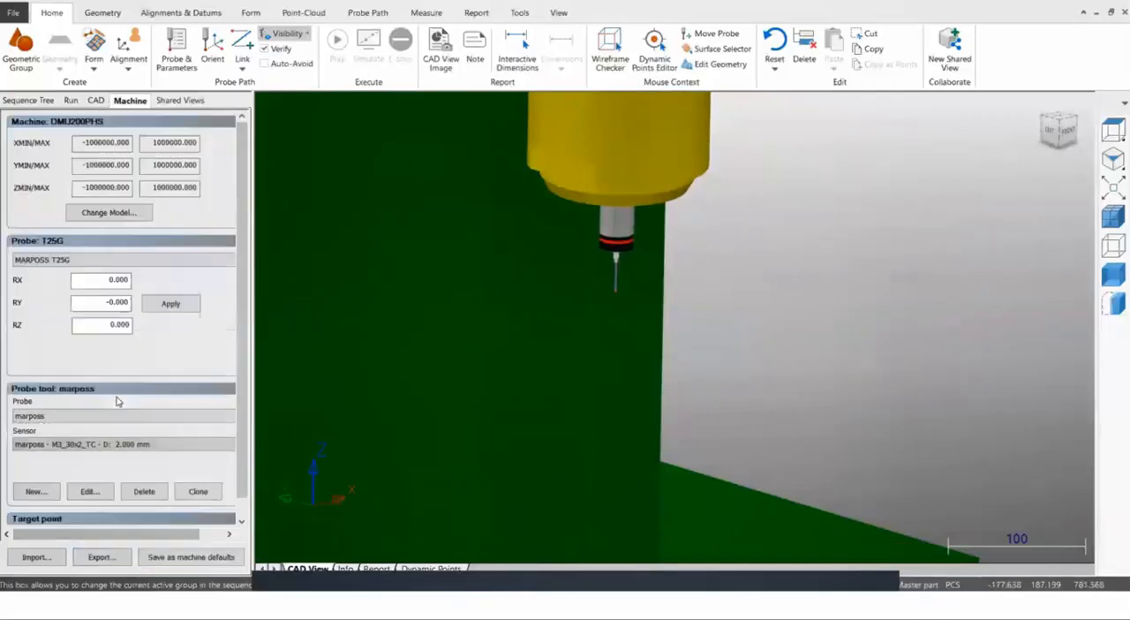
Collapse the probe and probe tool settings and display the simulation move and measure speed multipliers.
click(53, 241)
click(51, 261)
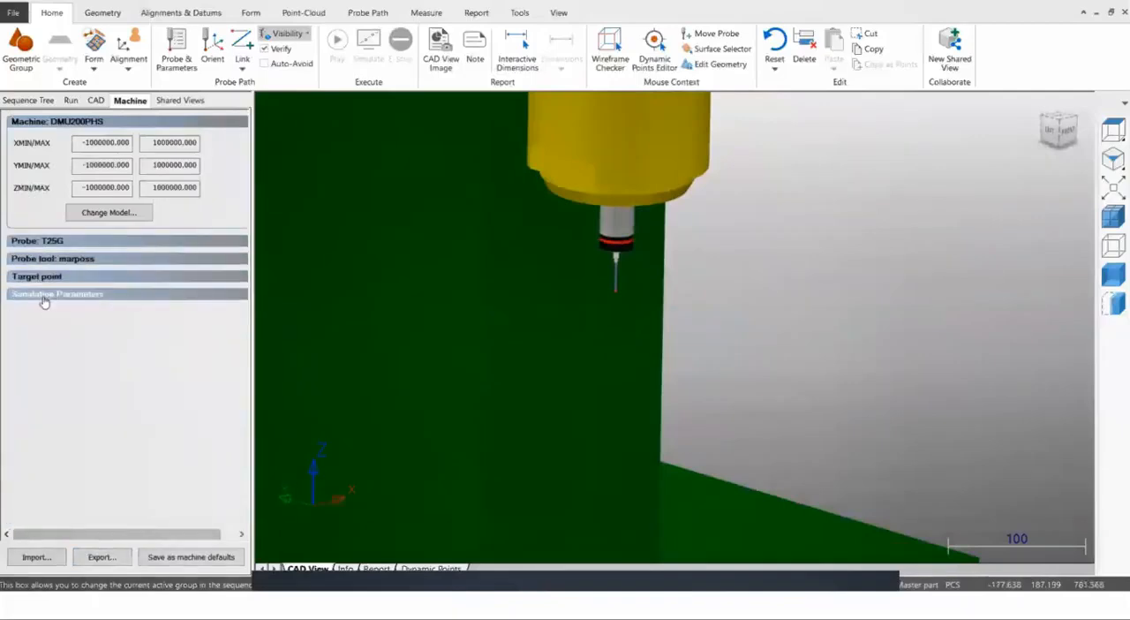
click(44, 297)
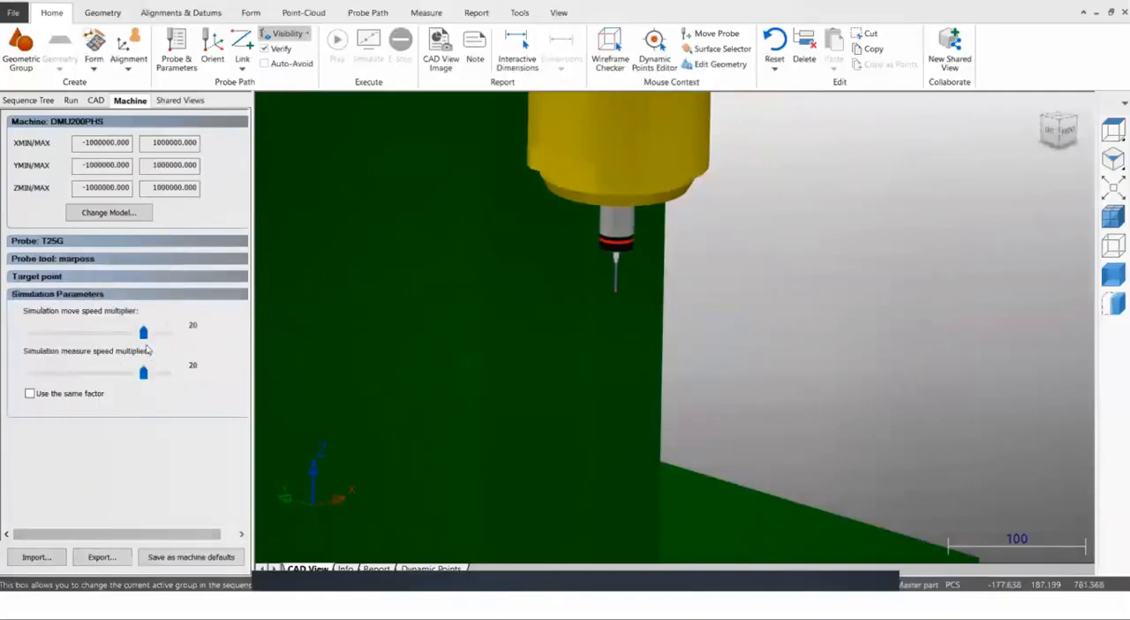
mouse_move(145, 339)
mouse_down()
mouse_move(167, 338)
mouse_move(145, 338)
mouse_up()
Use Move Probe to shift the probe relative to the machine table, carrying the table away from beneath the spindle.
scroll(593, 242, down, 10)
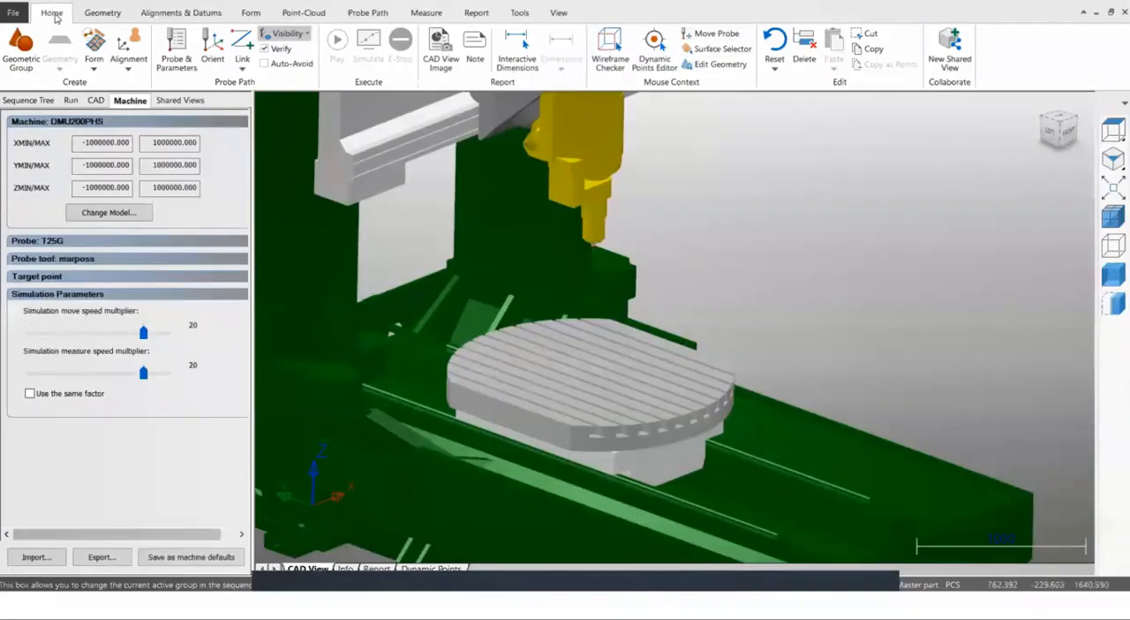
click(712, 35)
drag(591, 247, 633, 288)
mouse_move(620, 282)
middle_down()
mouse_move(562, 265)
mouse_move(623, 285)
middle_up()
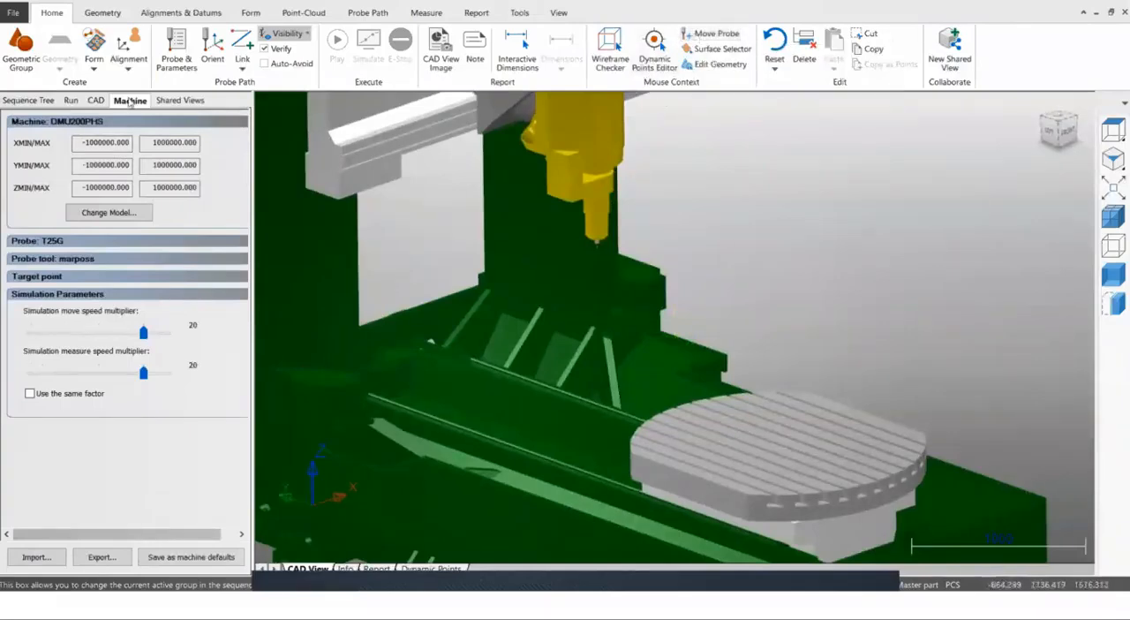
Add the CAD part DemoBlock_modified.ddz from the PowerInspect CNC-OMV Demo folder.
click(24, 101)
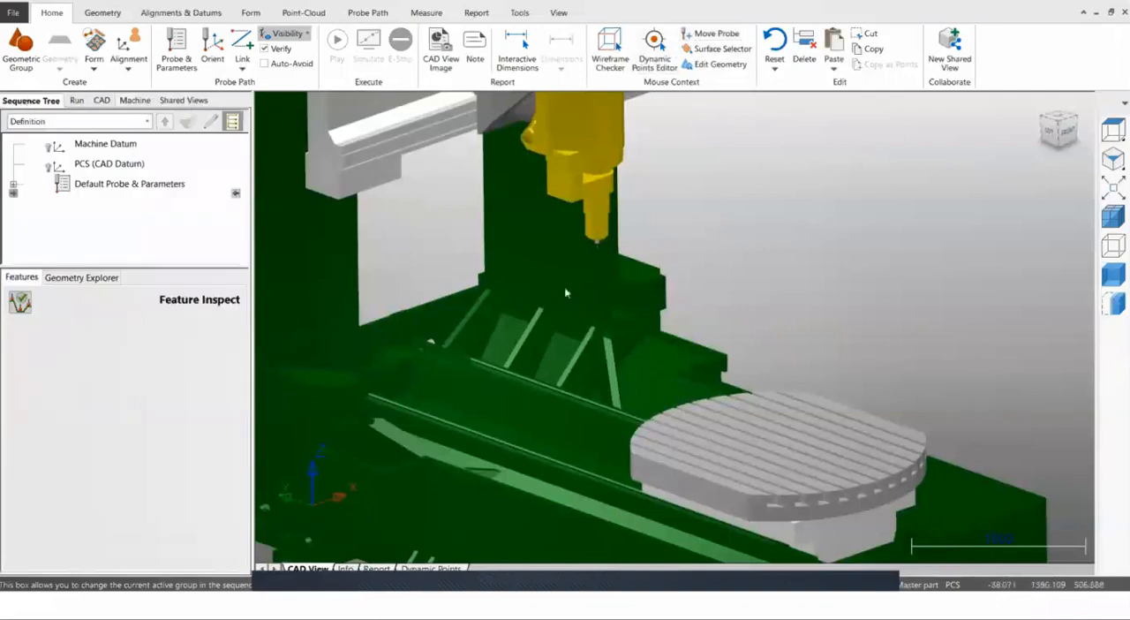
scroll(565, 290, down, 7)
scroll(539, 266, up, 1)
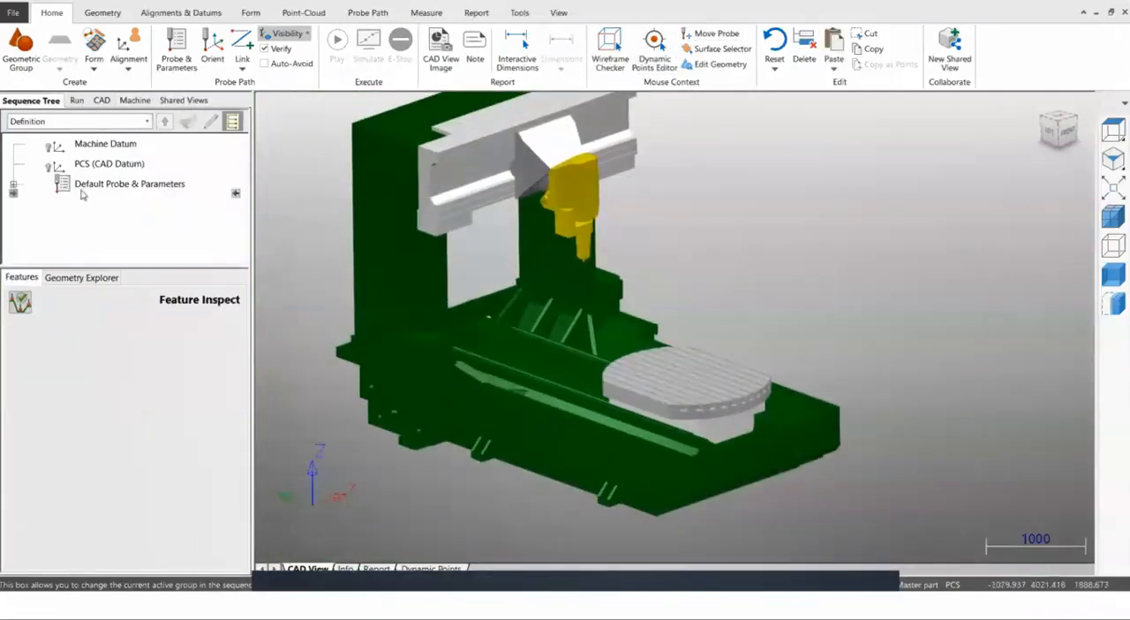
click(97, 101)
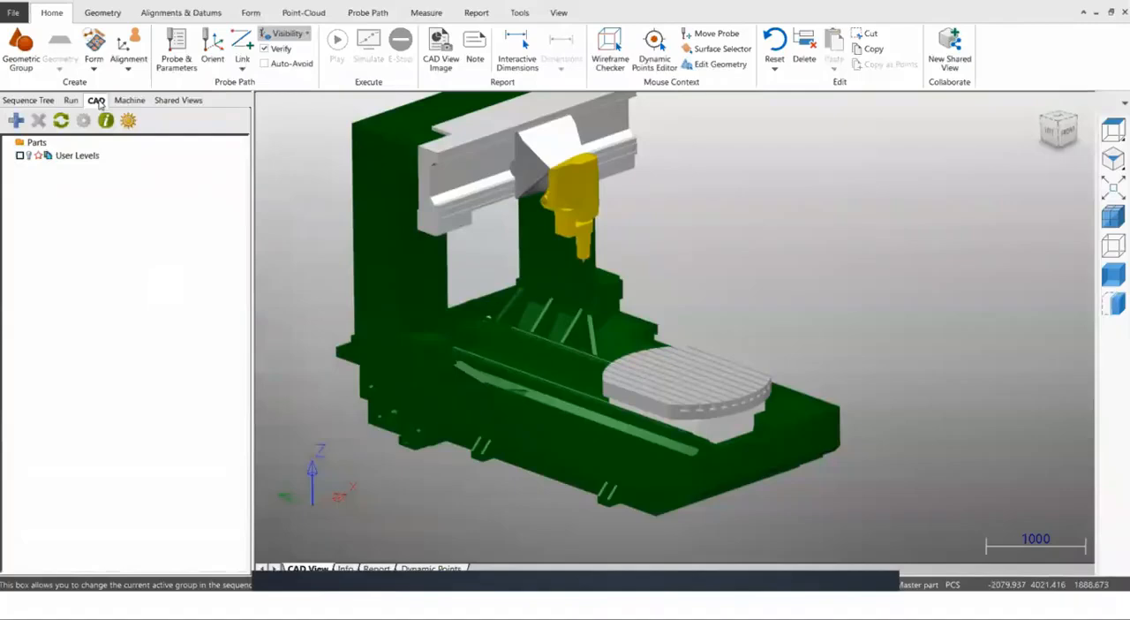
click(19, 123)
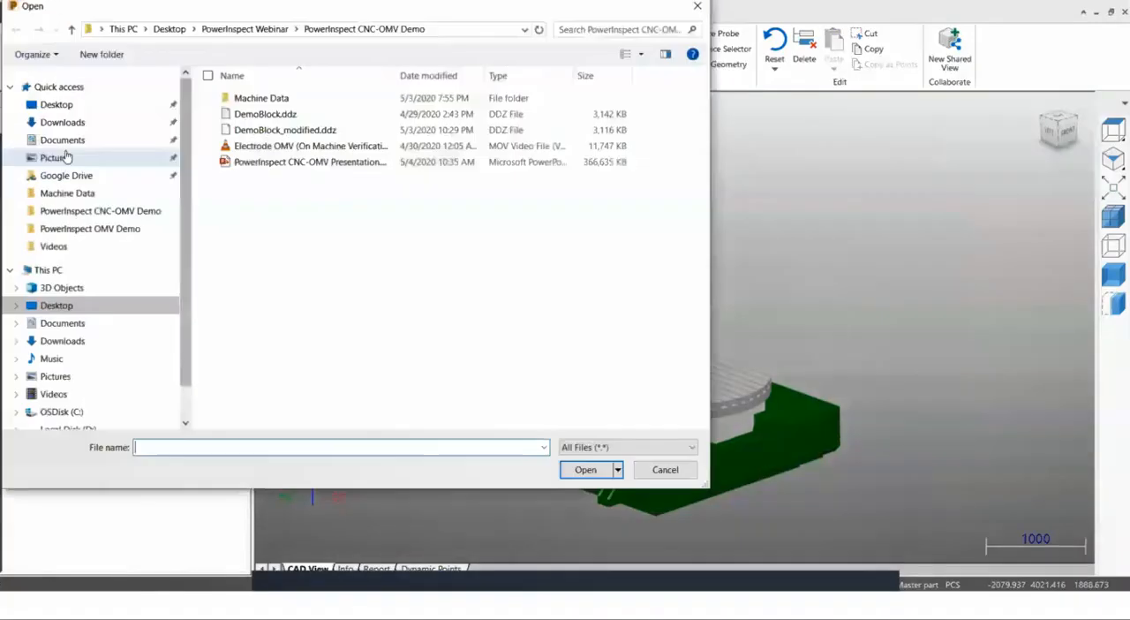
double_click(268, 133)
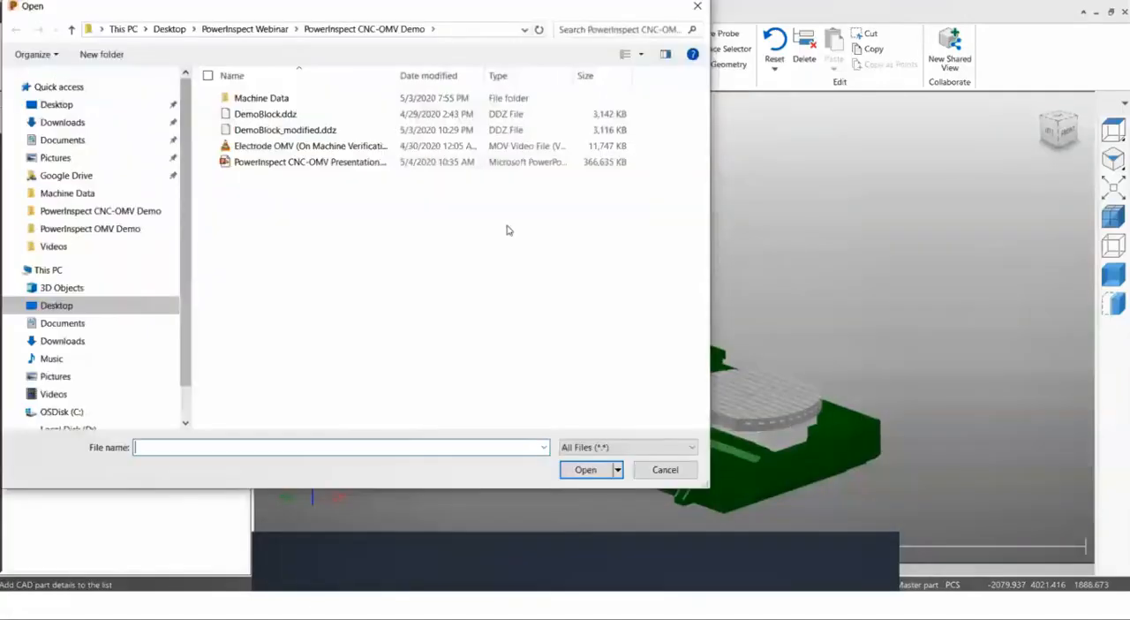
Review the CAD file formats available for importing parts, and cancel without adding another file.
click(627, 447)
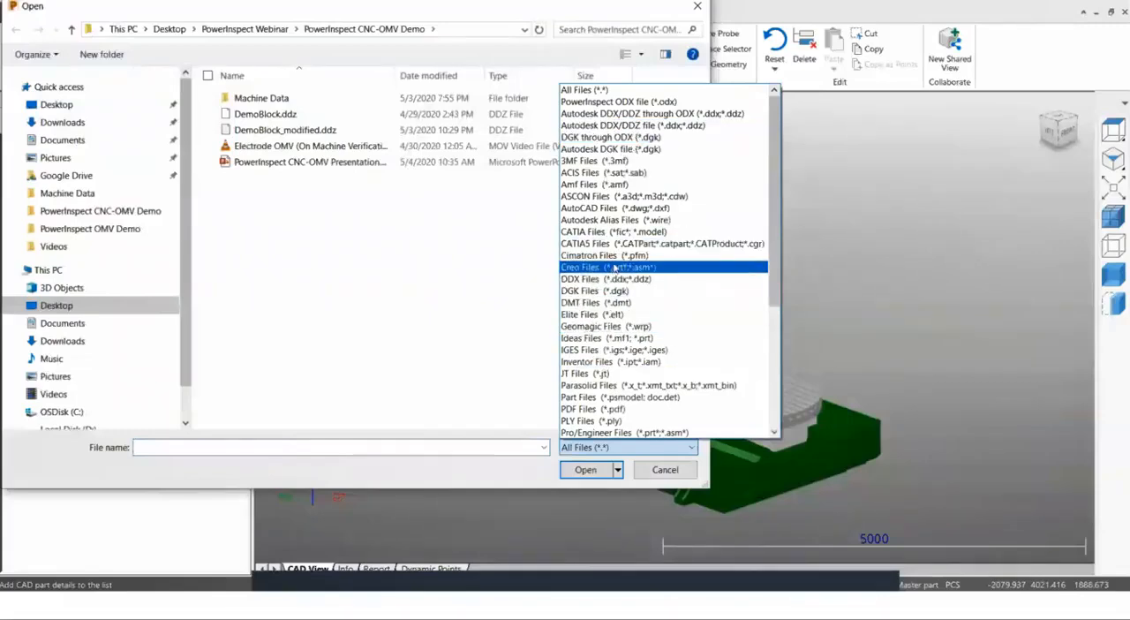
scroll(608, 297, down, 6)
scroll(606, 298, up, 4)
scroll(607, 301, up, 2)
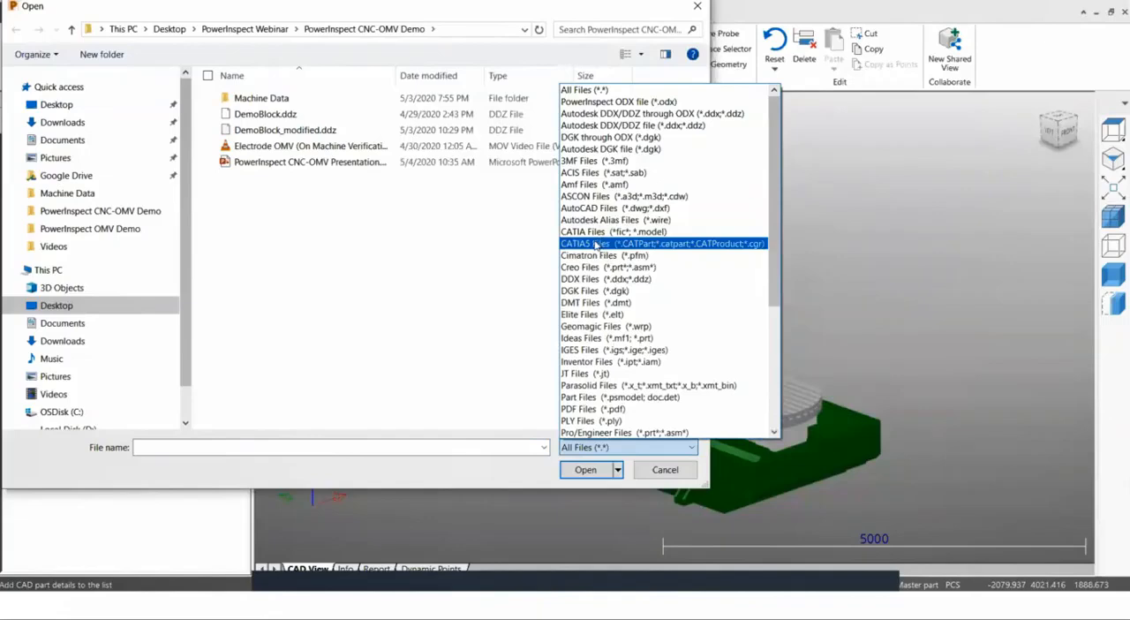
click(512, 269)
click(665, 470)
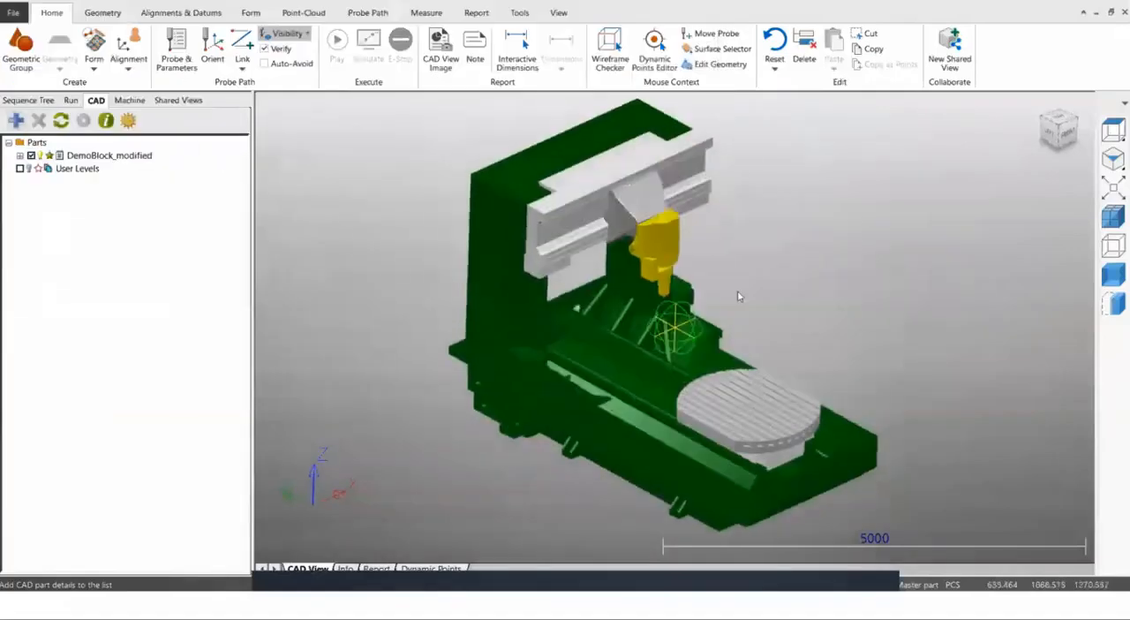
Make the PCS (CAD Datum) visible and use Auto Position to place the CAD model on the machine bed.
scroll(730, 408, up, 5)
scroll(729, 408, up, 5)
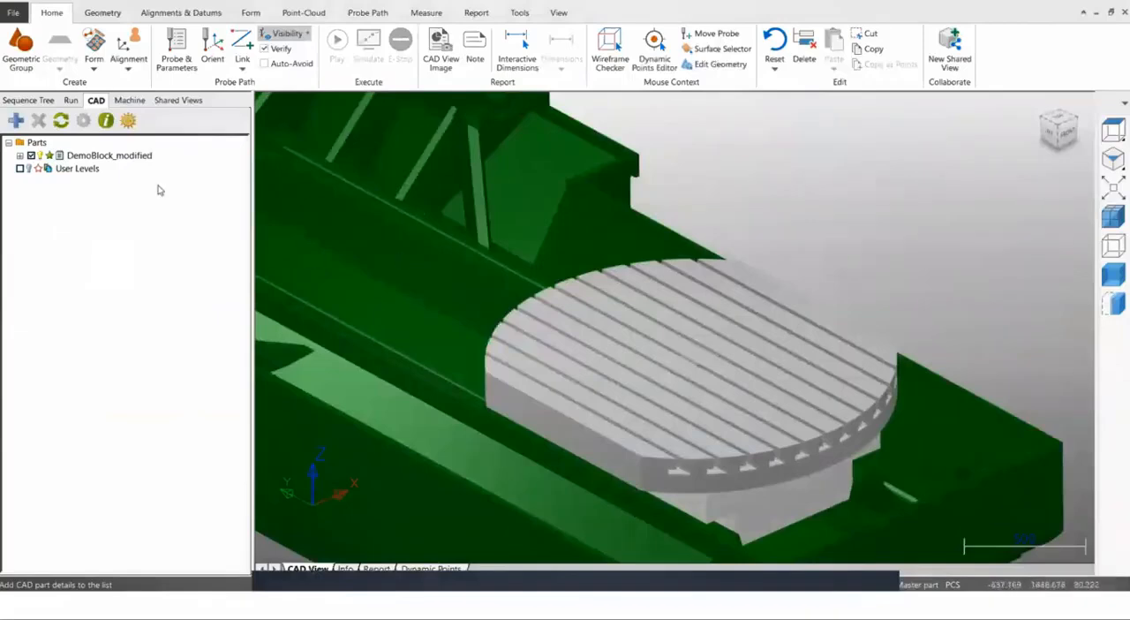
click(32, 100)
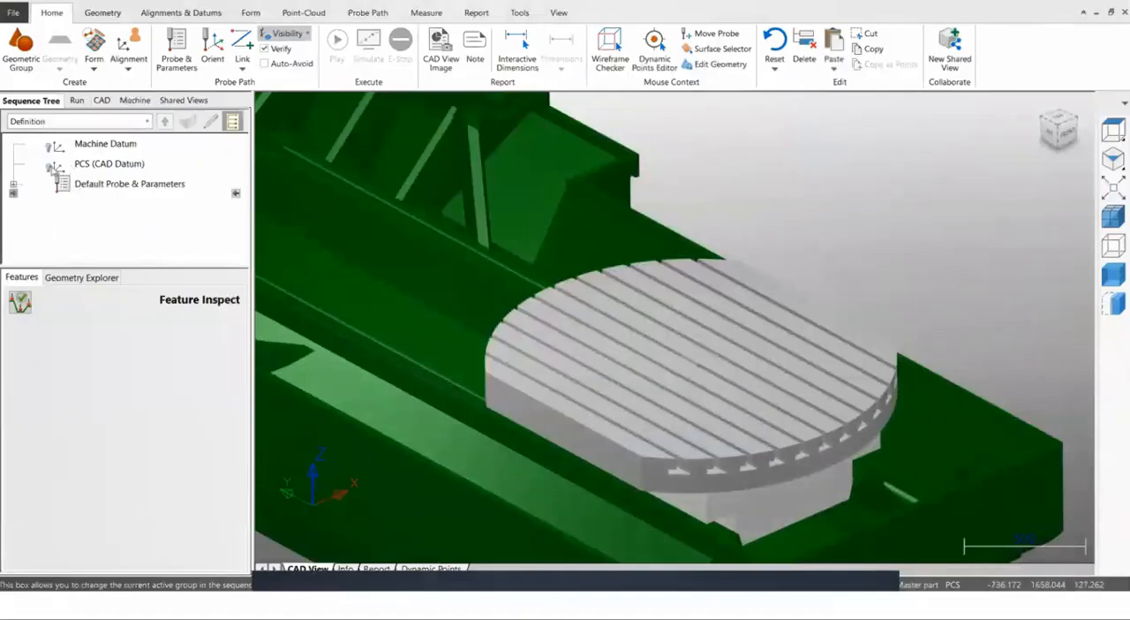
click(50, 166)
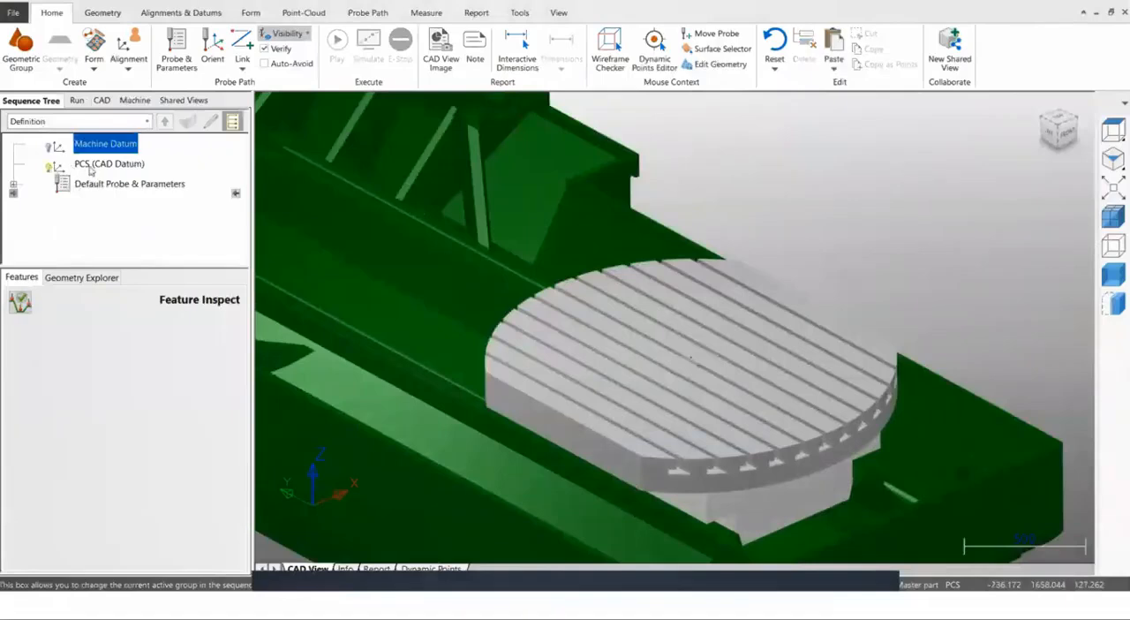
right_click(89, 166)
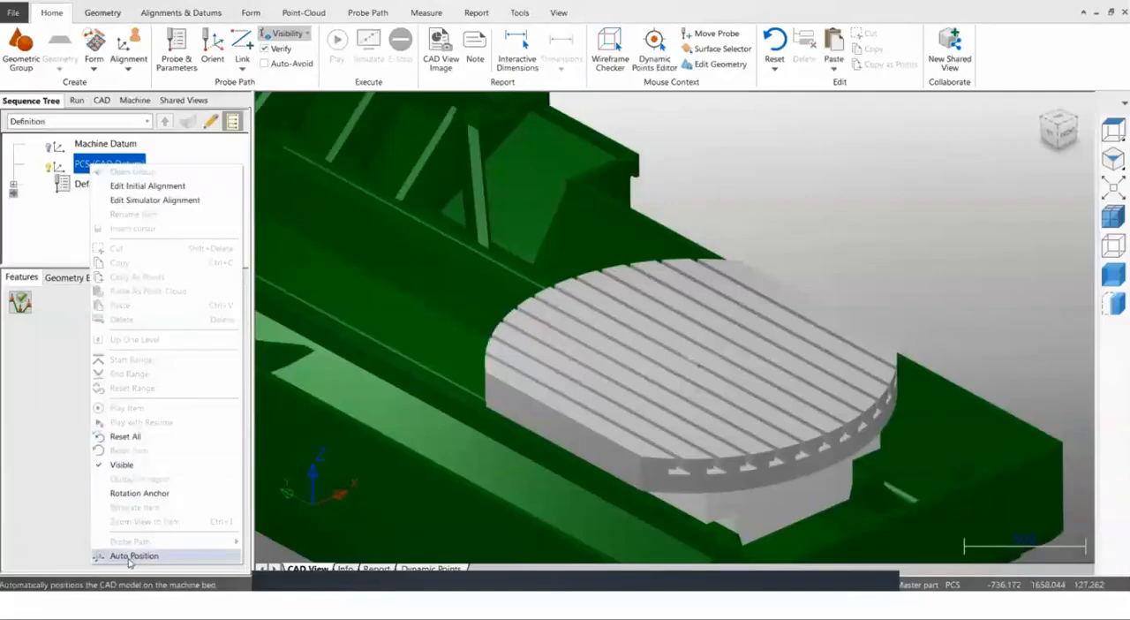
click(132, 555)
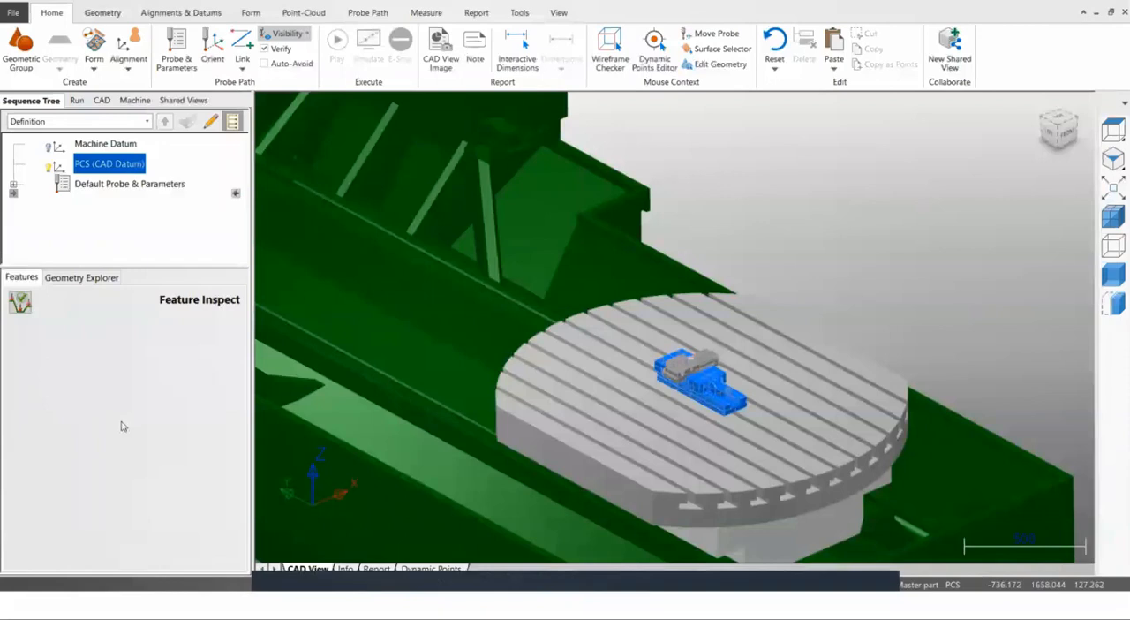
Examine the demo block clamped in the vise and the location of its CAD datum.
drag(547, 306, 803, 448)
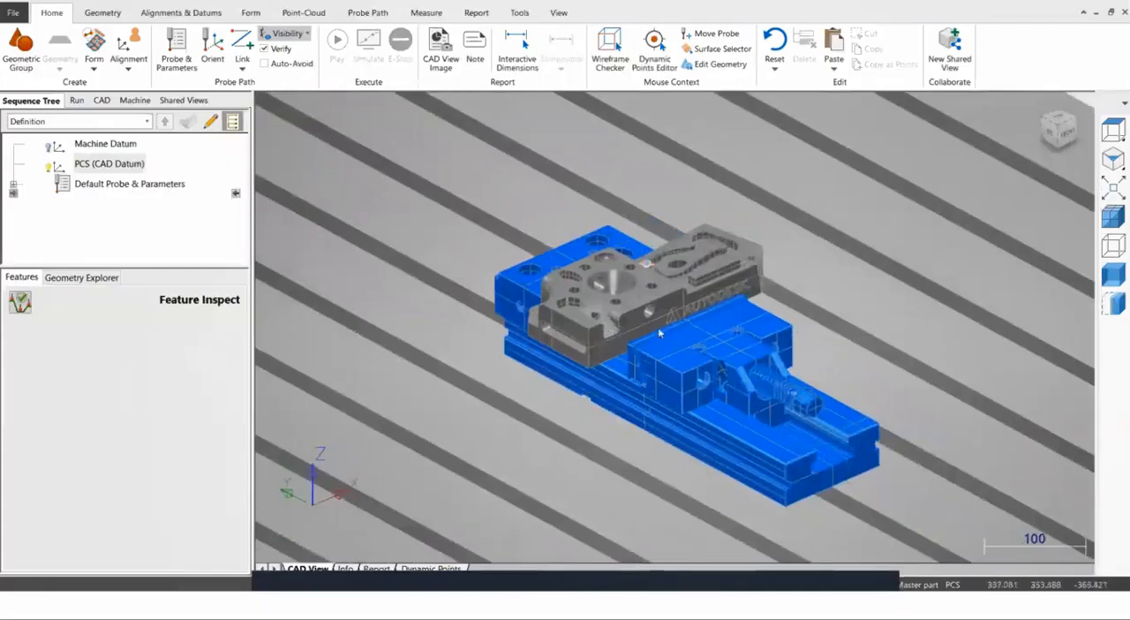
scroll(653, 264, up, 2)
scroll(654, 266, up, 4)
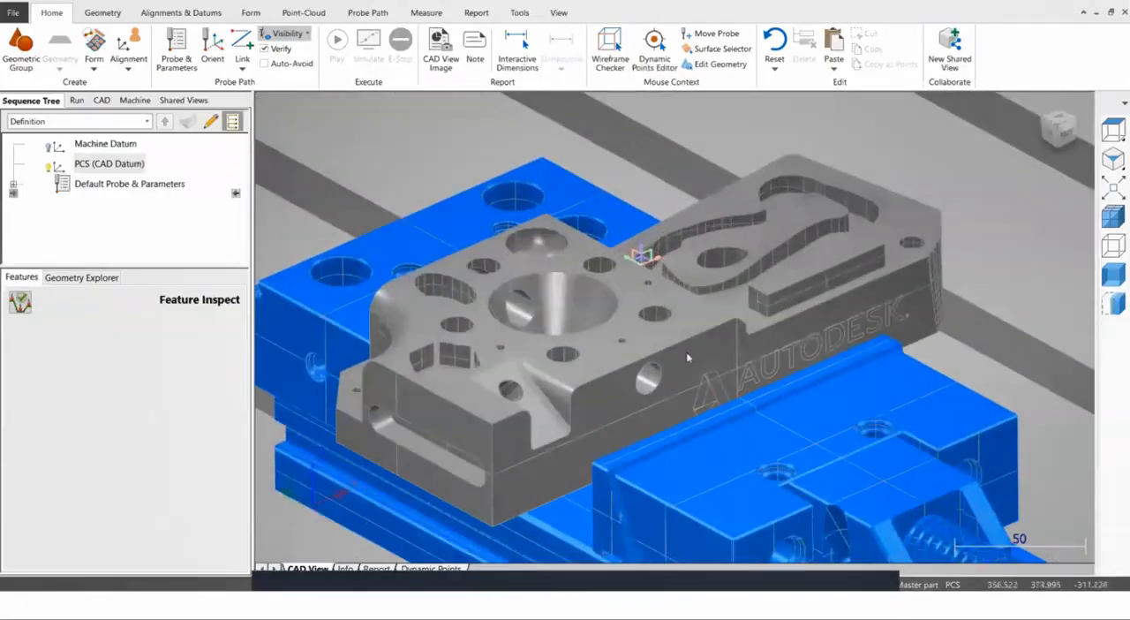
middle_drag(691, 334, 643, 268)
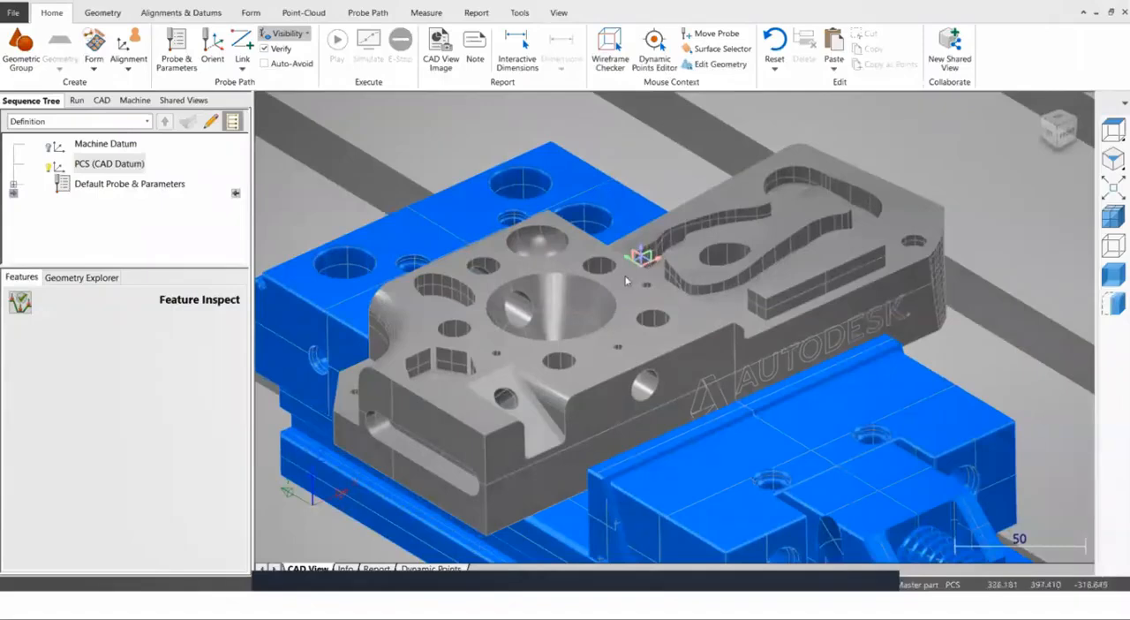
scroll(624, 279, down, 5)
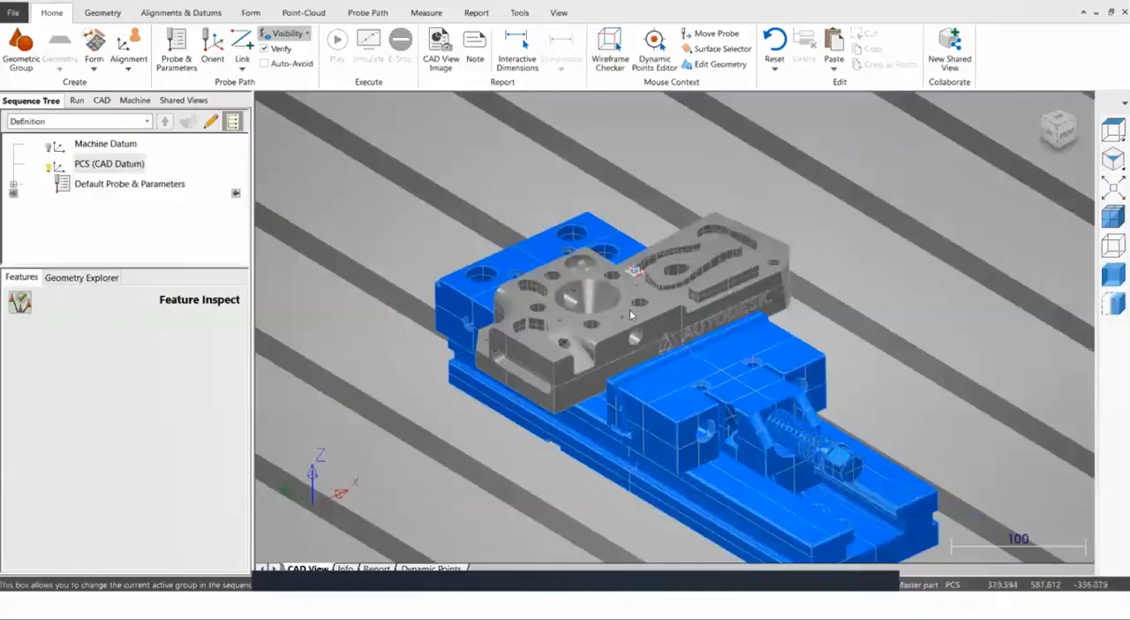
scroll(629, 311, up, 2)
shift+middle_drag(595, 305, 592, 308)
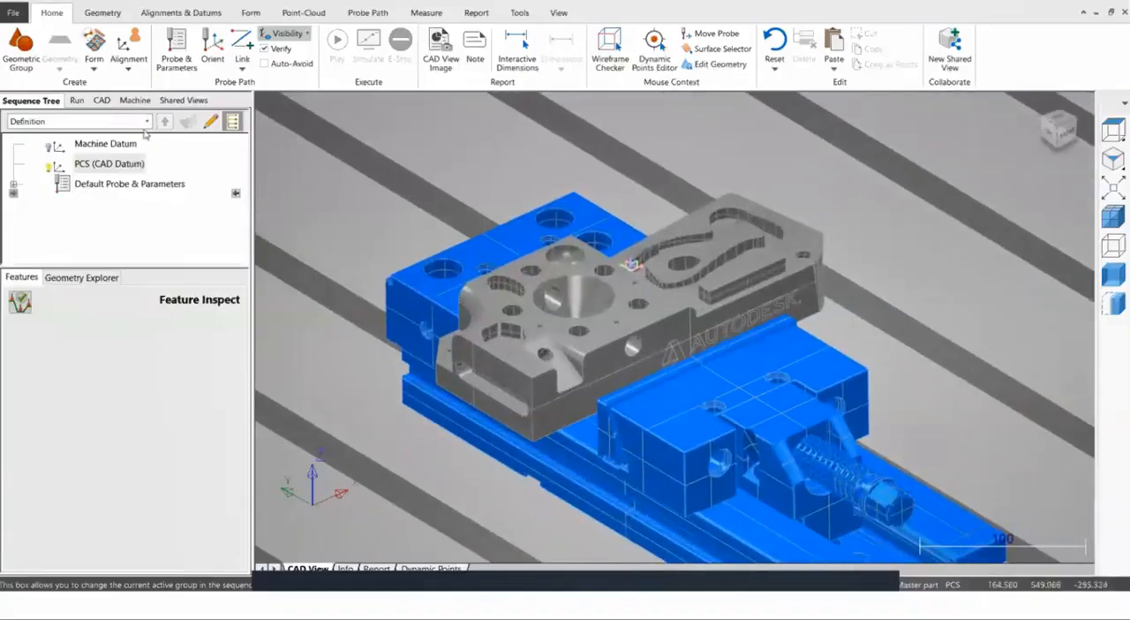
Expand the levels of the DemoBlock_modified part and deselect its General level, which holds the blue vise.
click(103, 101)
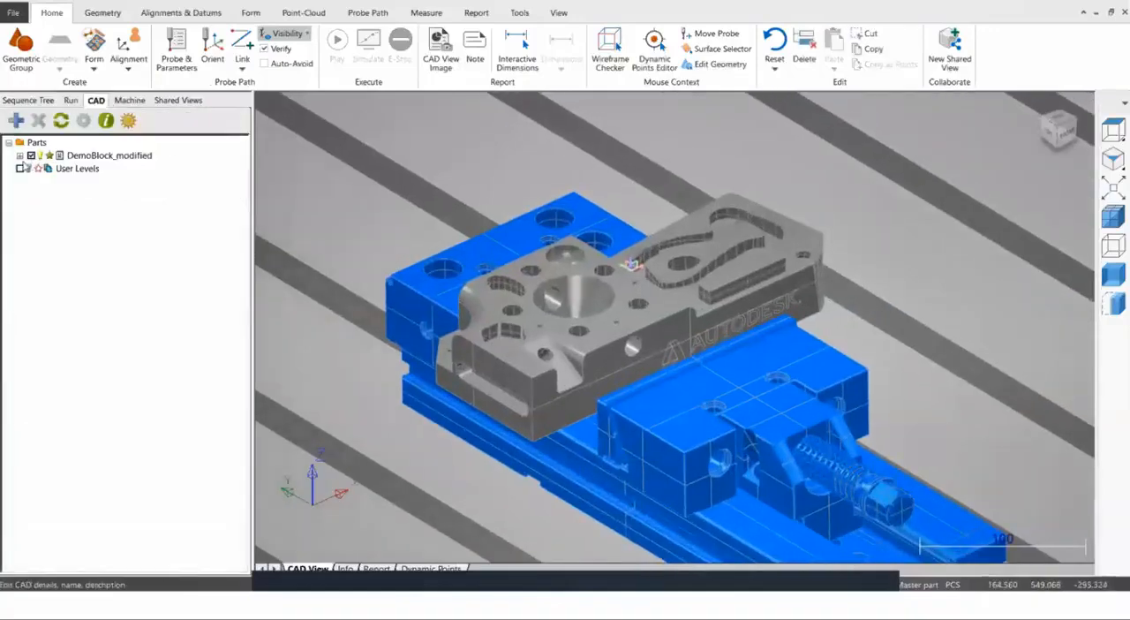
click(19, 155)
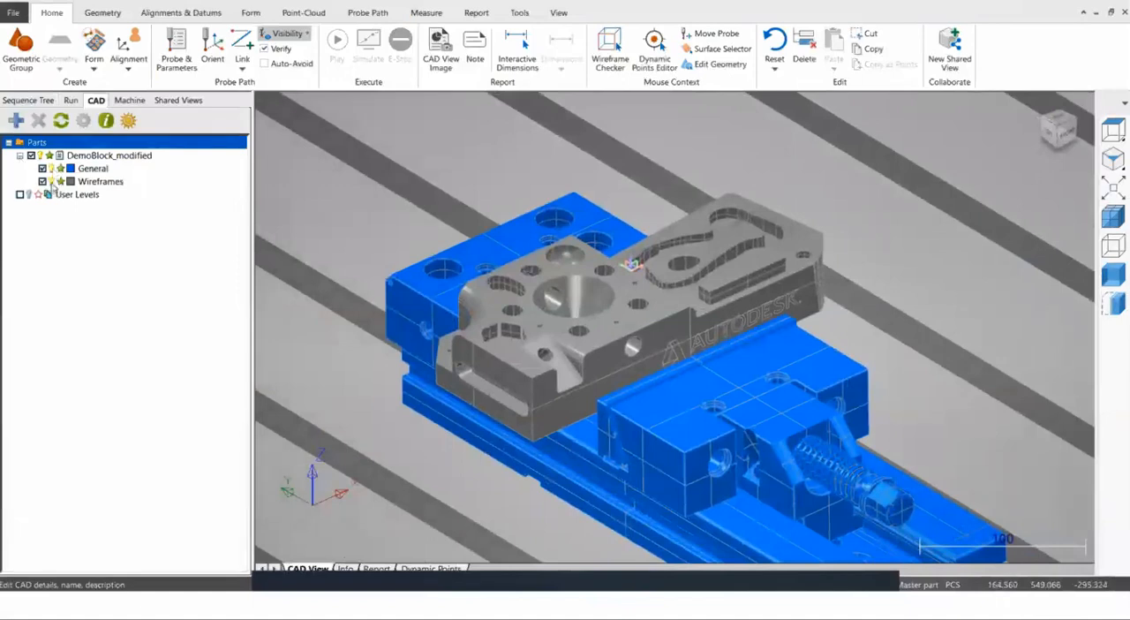
scroll(488, 284, down, 2)
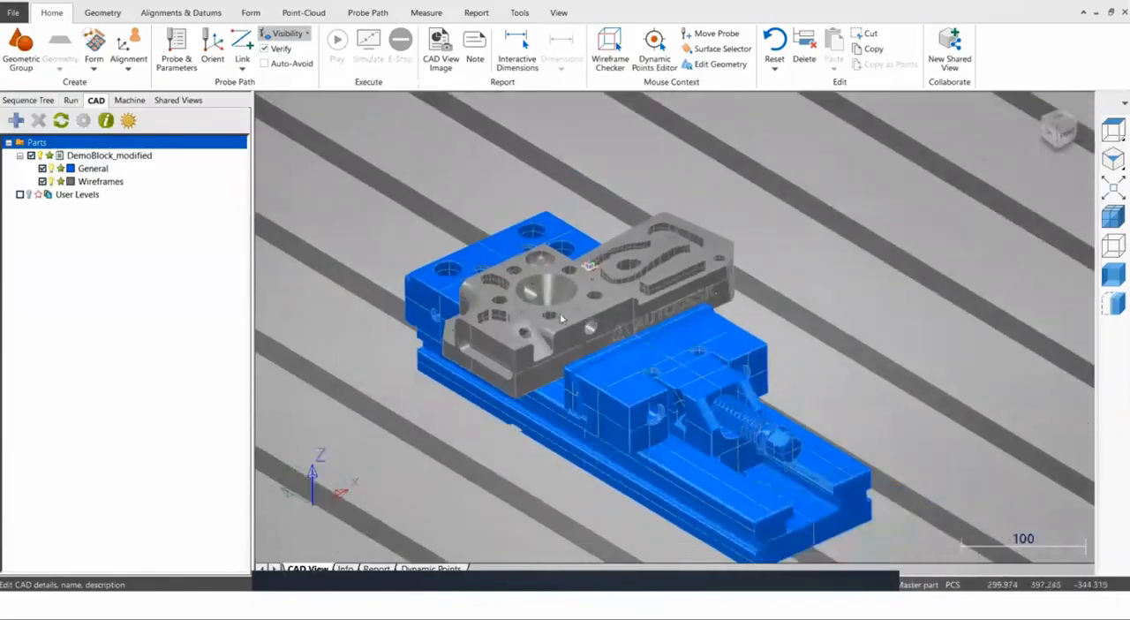
scroll(562, 322, up, 1)
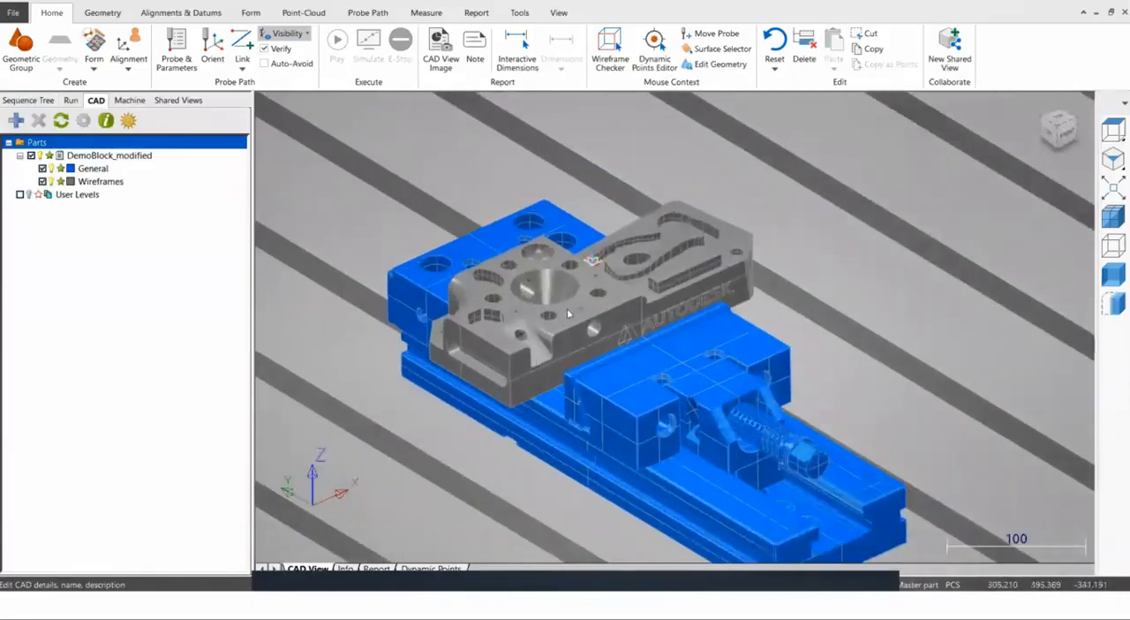
click(42, 169)
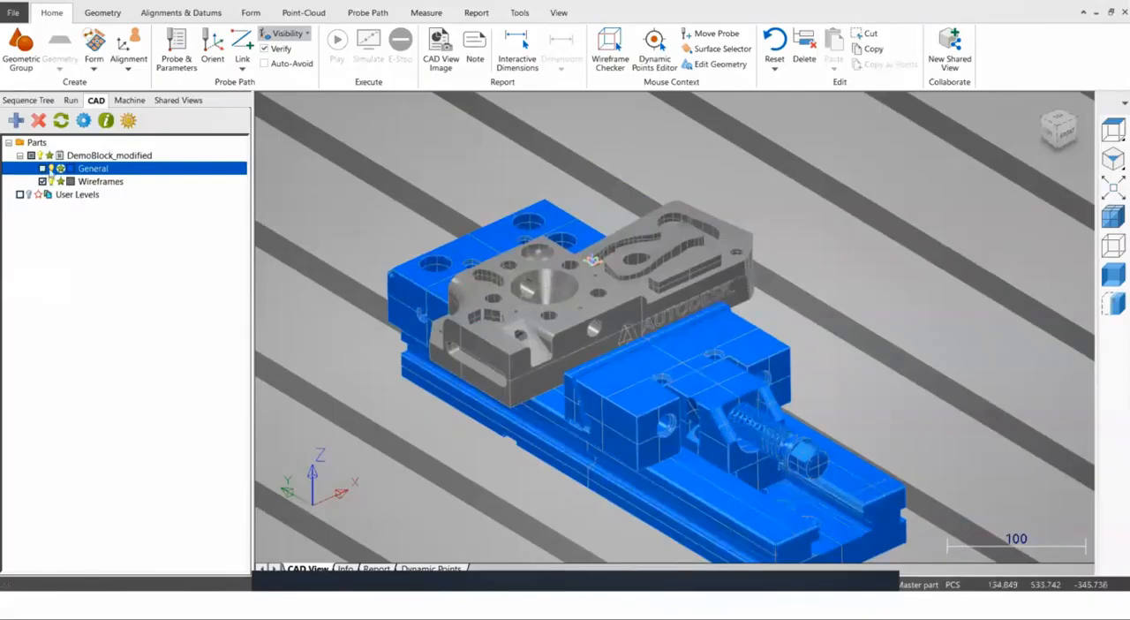
click(42, 169)
click(42, 169)
scroll(459, 277, down, 5)
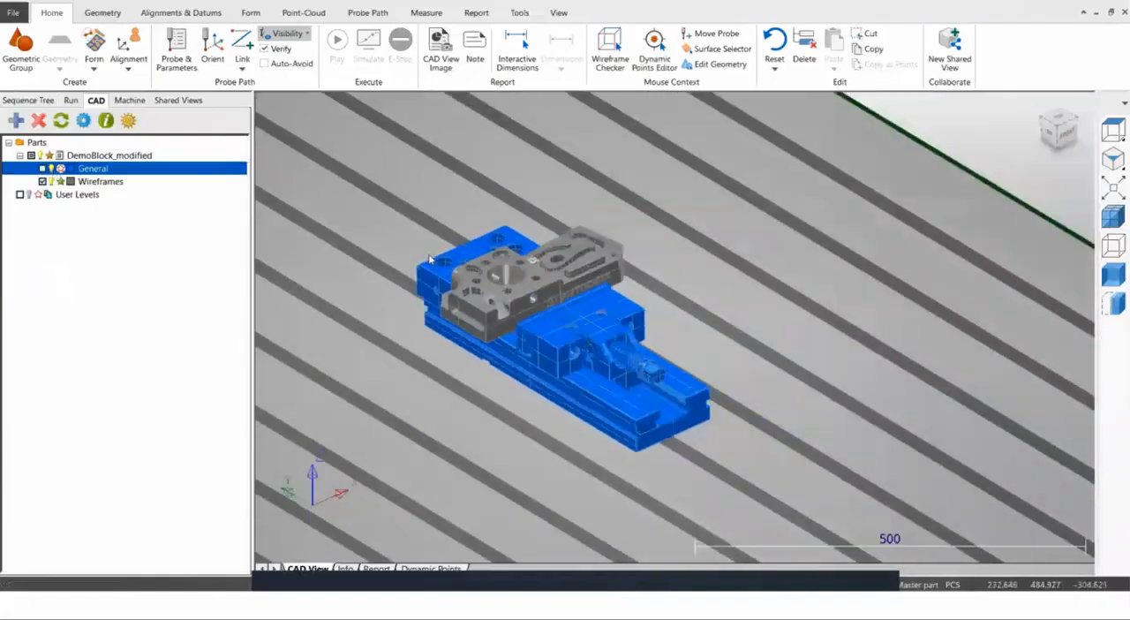
scroll(459, 277, down, 2)
scroll(424, 234, up, 2)
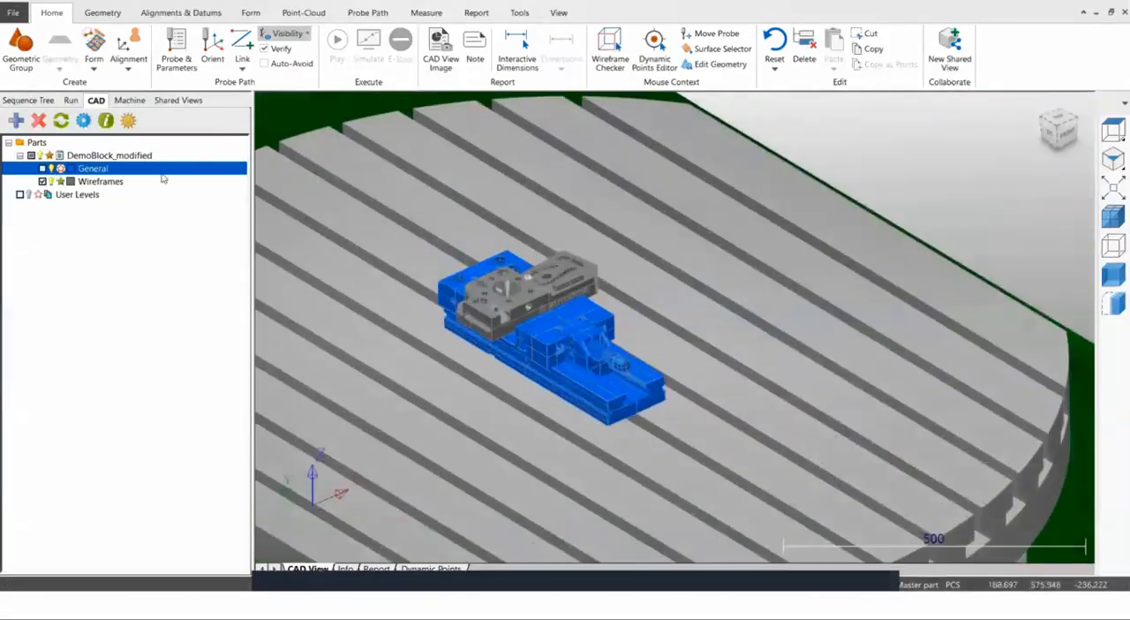
Set the machine's target point Z to 200 using CMM Probe Tip Co-ordinates and move the probe there above the part.
click(12, 104)
scroll(591, 304, down, 5)
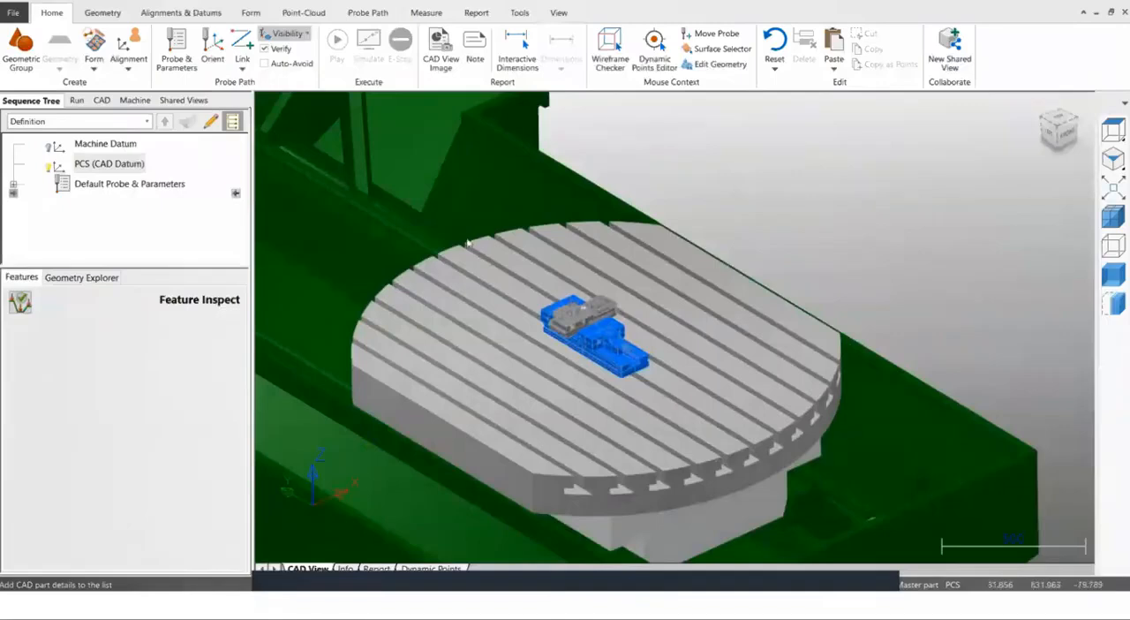
scroll(468, 243, down, 4)
click(134, 100)
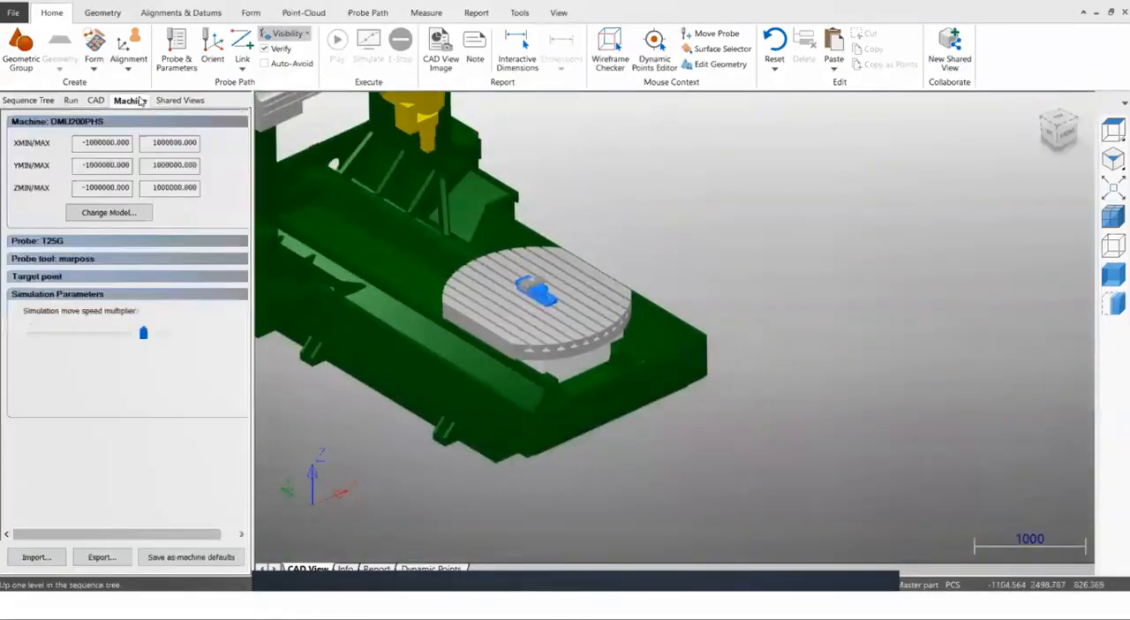
click(55, 278)
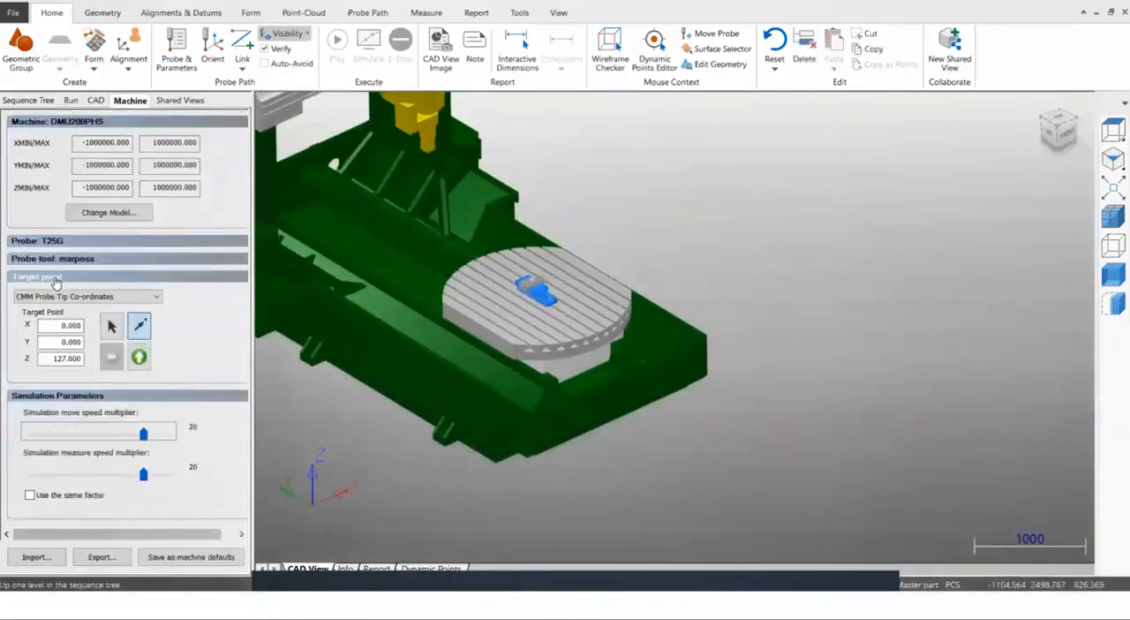
drag(54, 358, 88, 359)
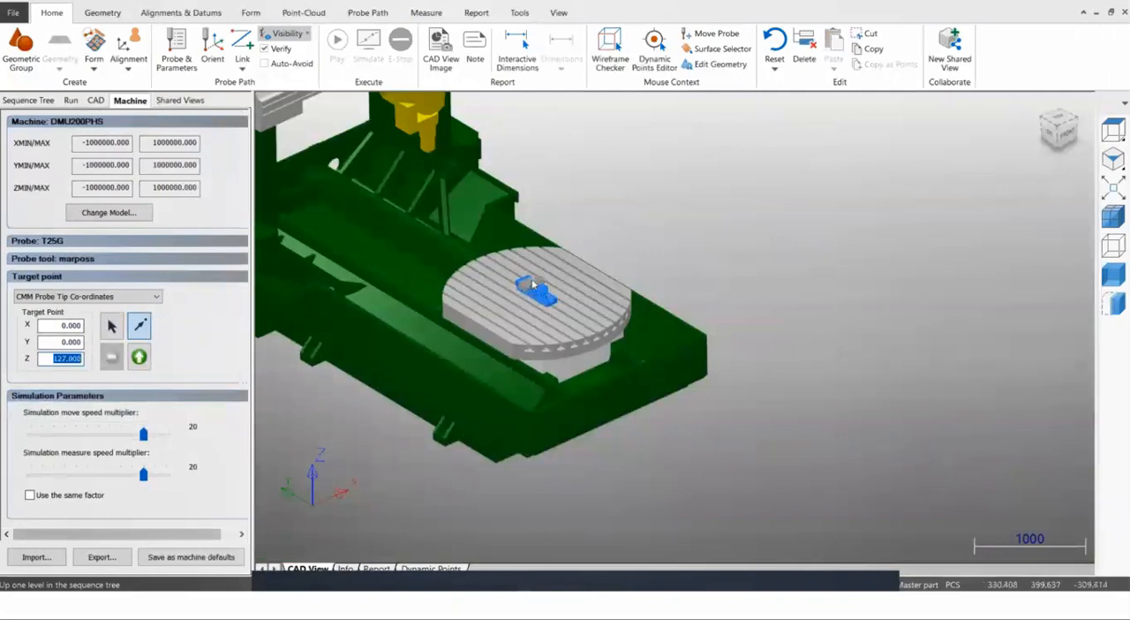
scroll(533, 285, up, 2)
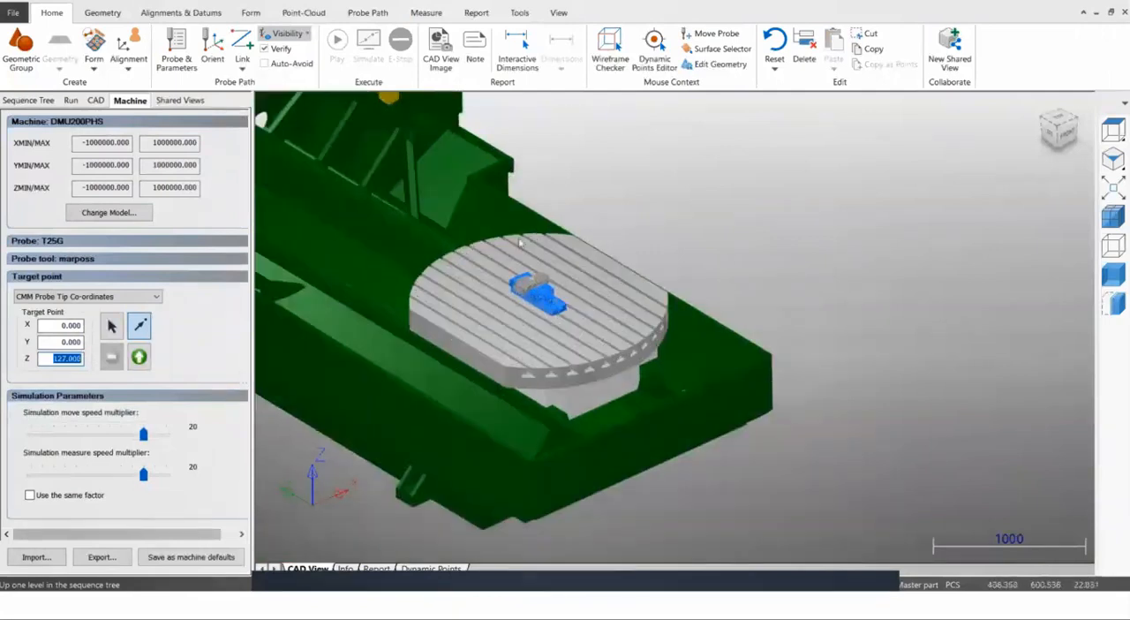
scroll(524, 278, up, 6)
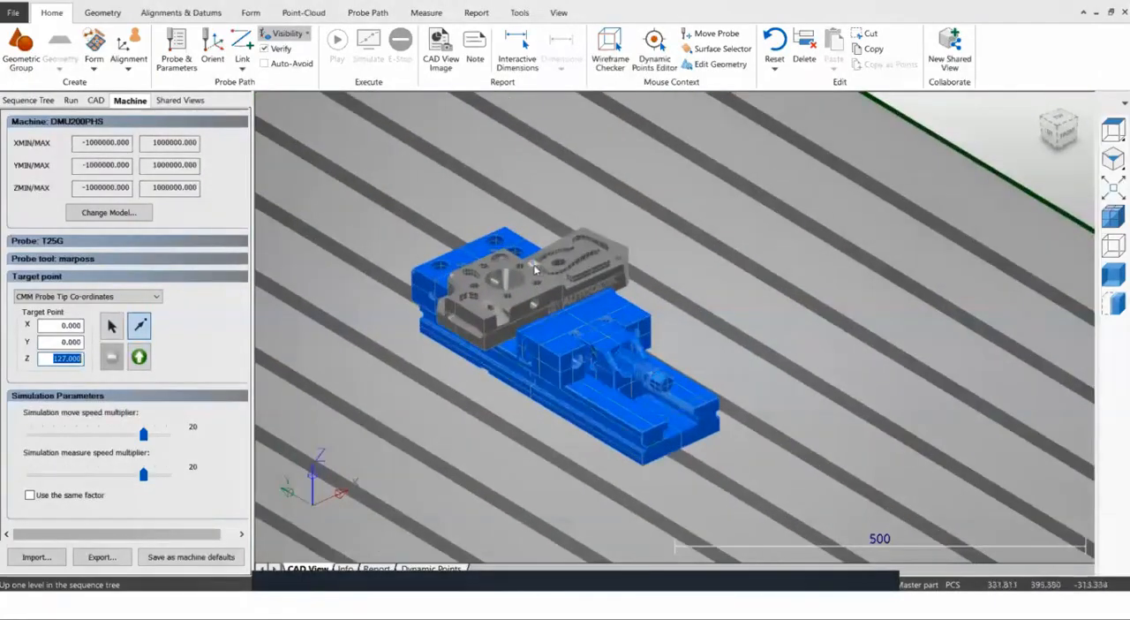
scroll(534, 267, down, 5)
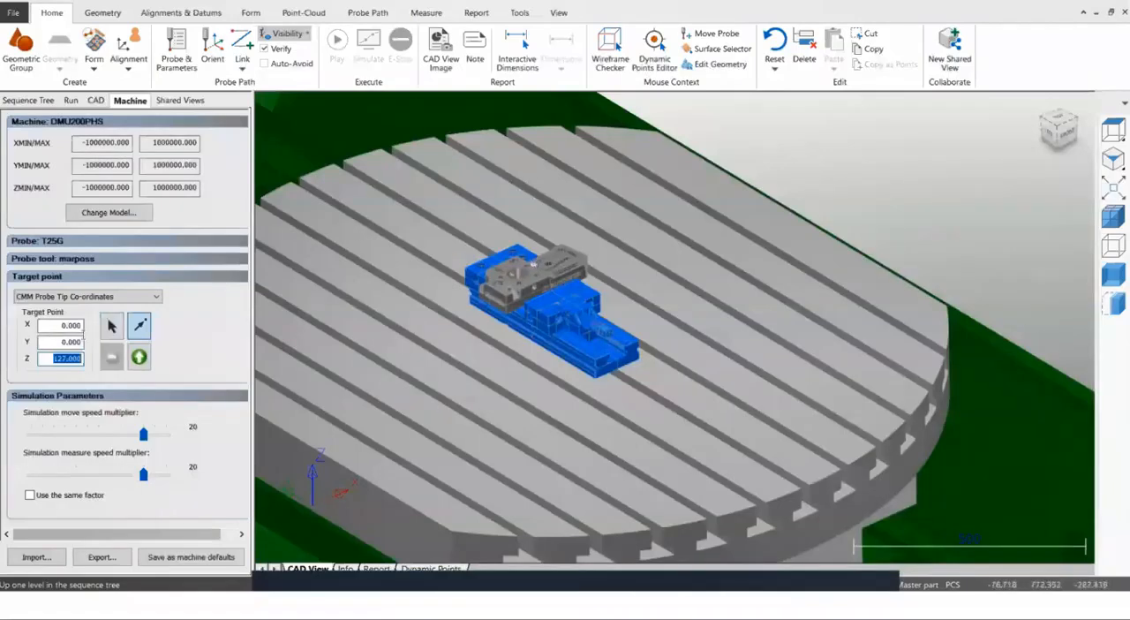
text(2)
click(138, 356)
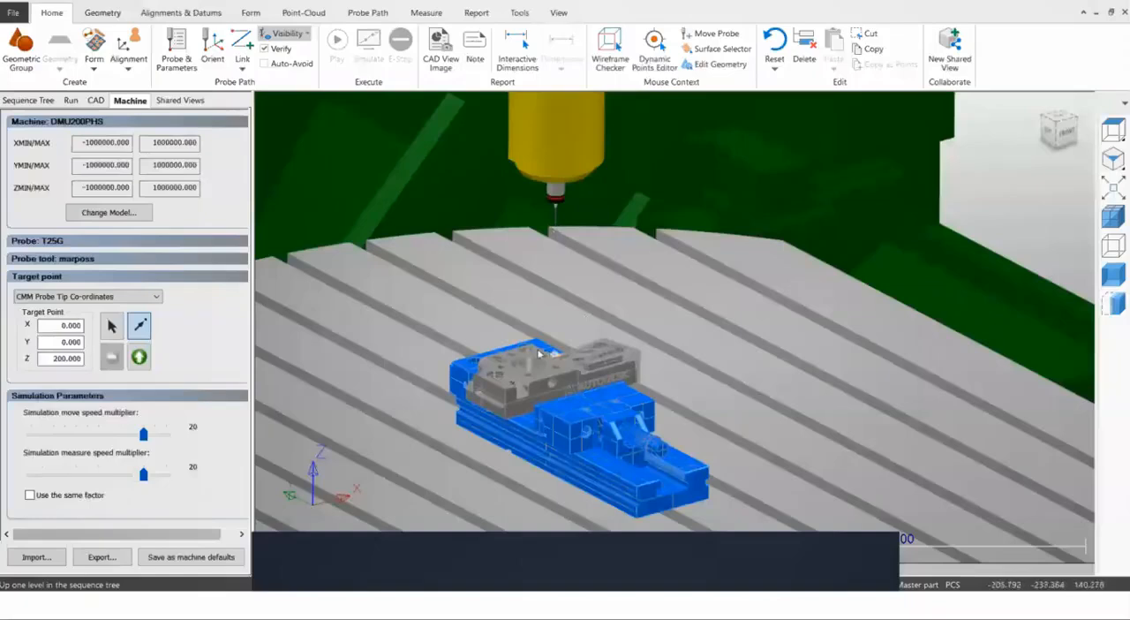
scroll(539, 352, down, 3)
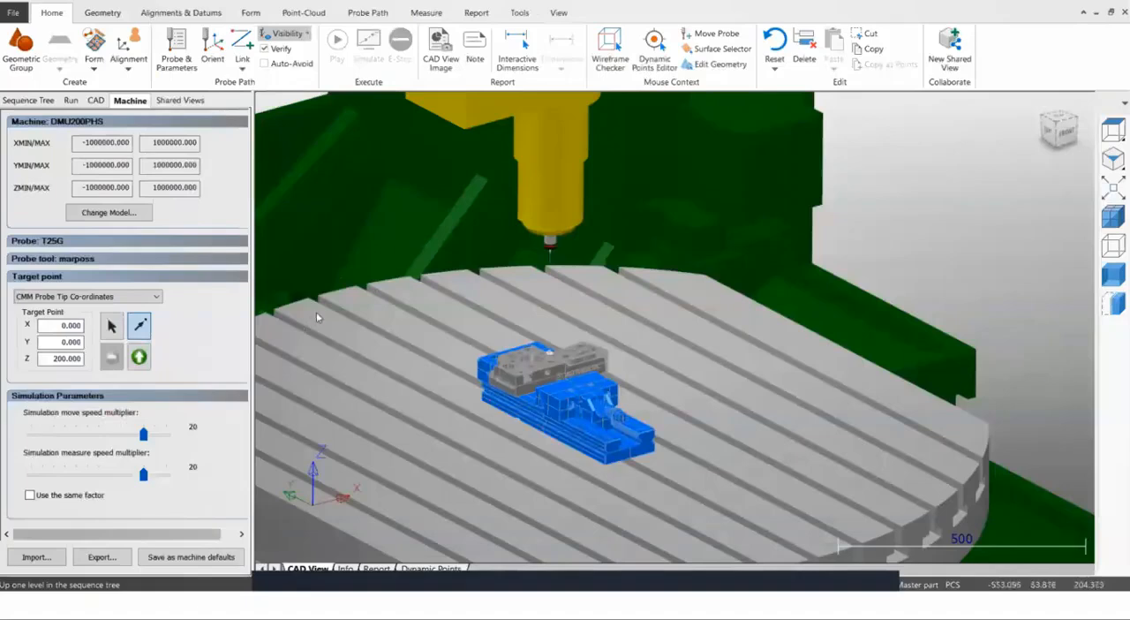
middle_drag(576, 290, 563, 272)
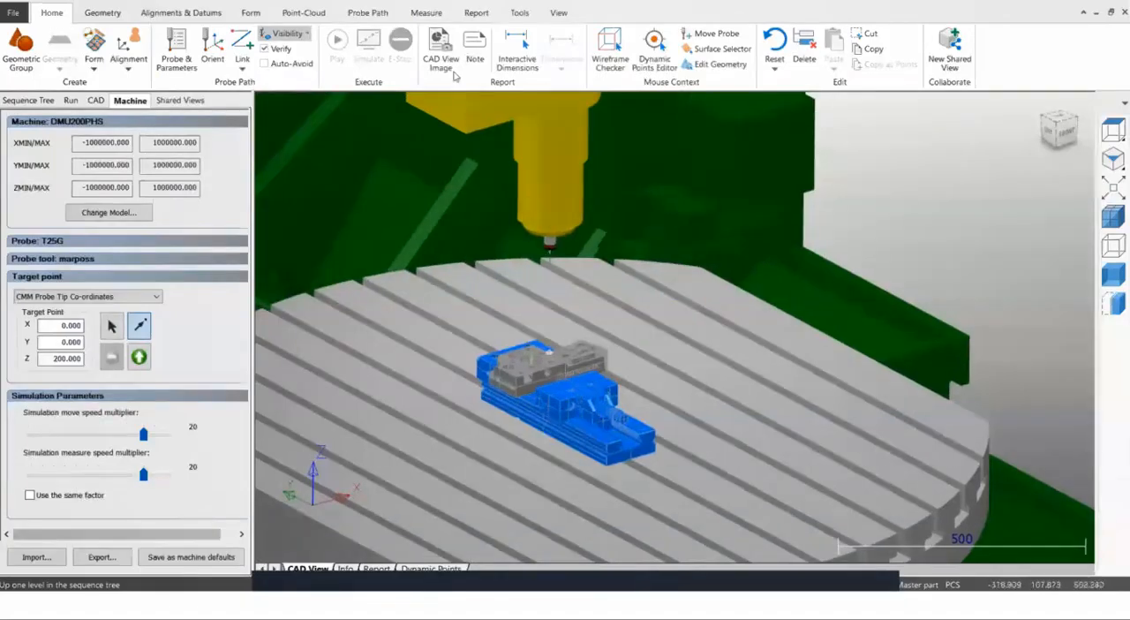
Hide the machine model in the CAD view and bring up the sequence tree.
click(559, 14)
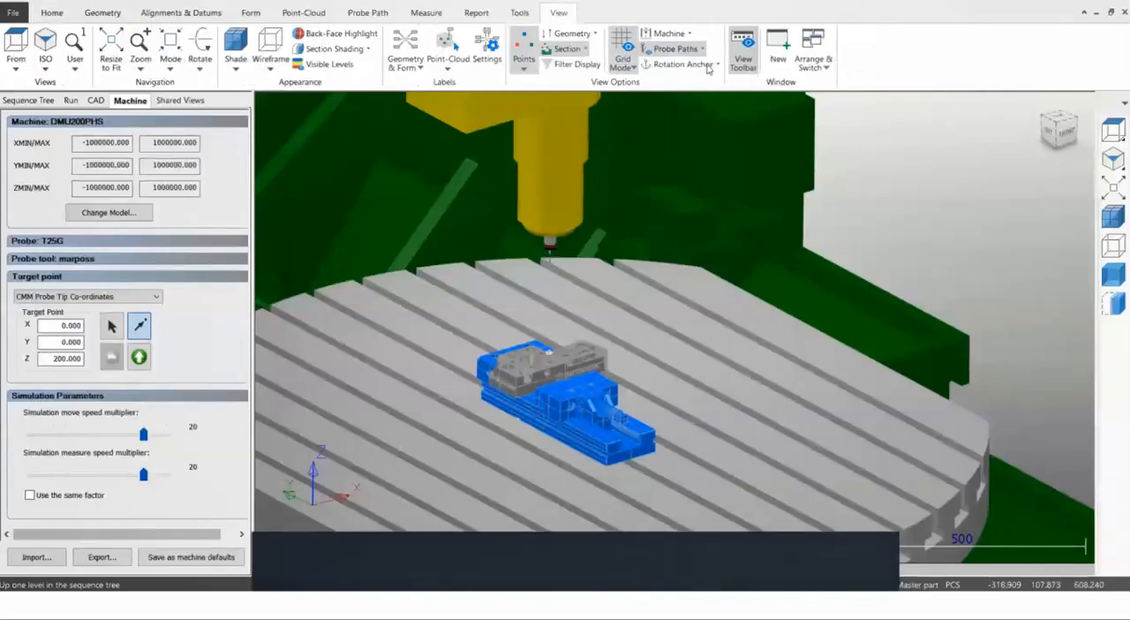
click(687, 35)
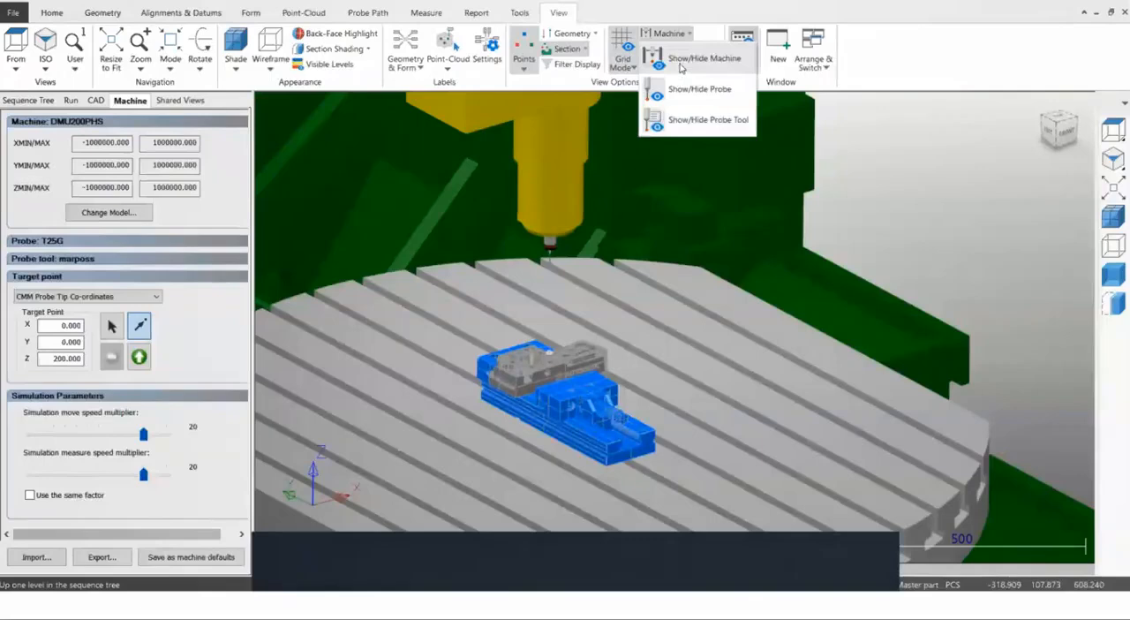
click(681, 62)
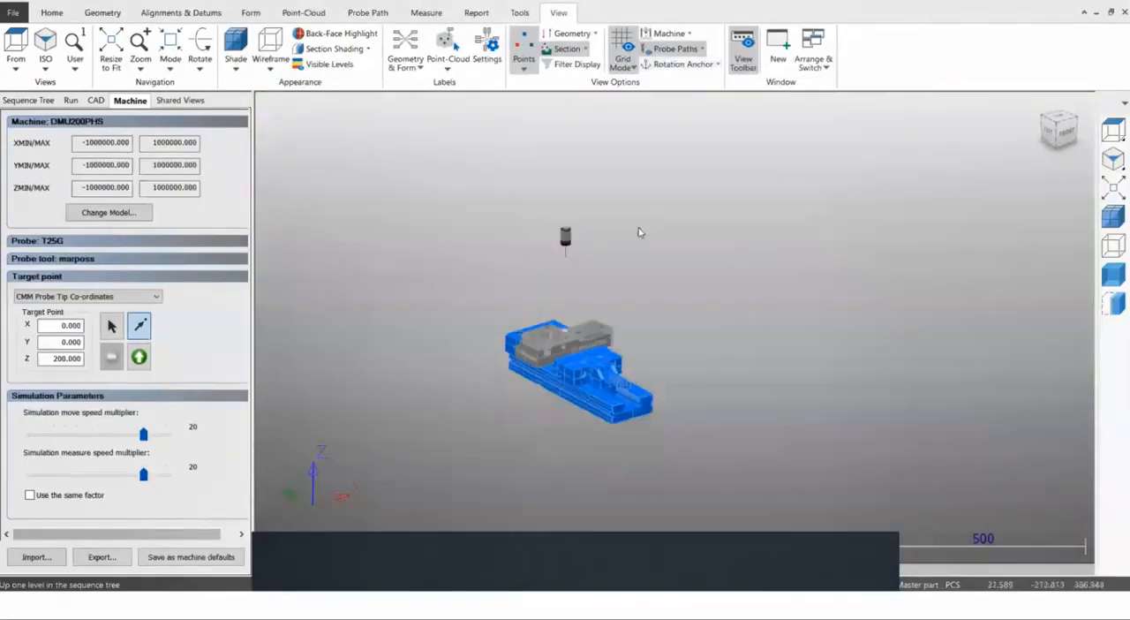
scroll(591, 322, up, 3)
middle_drag(641, 214, 633, 275)
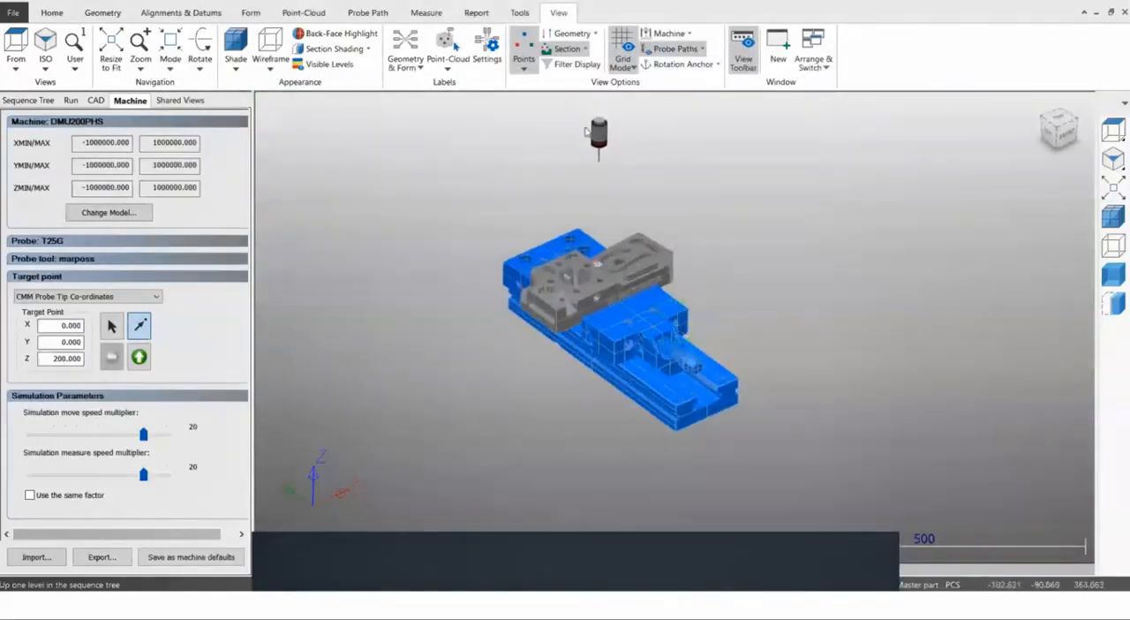
scroll(618, 315, up, 1)
scroll(617, 313, up, 1)
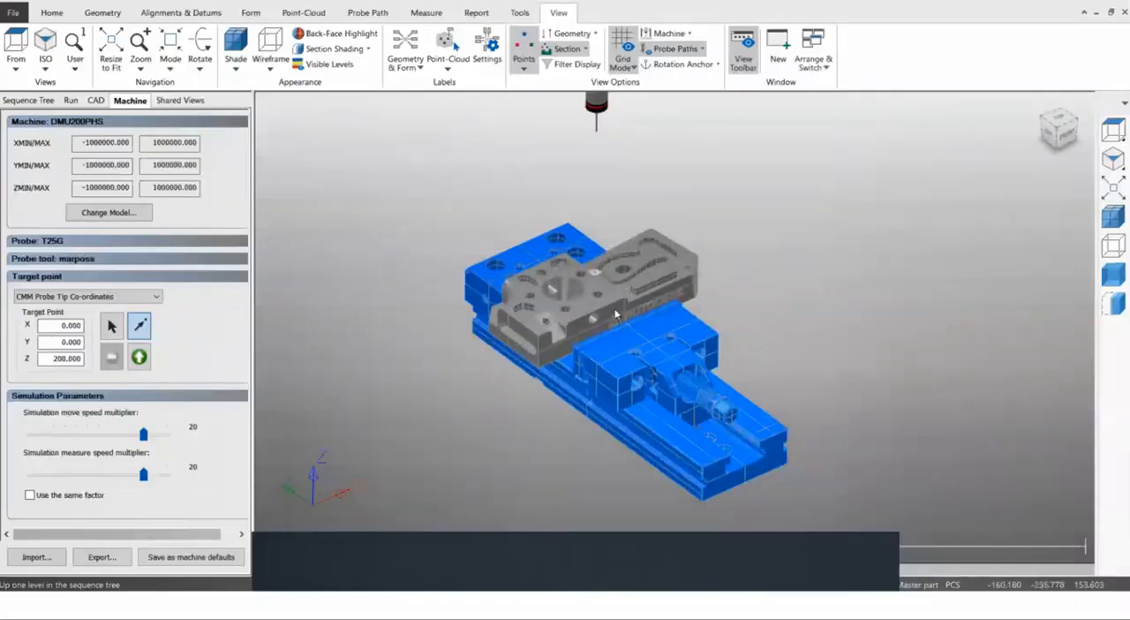
click(36, 100)
scroll(607, 282, up, 5)
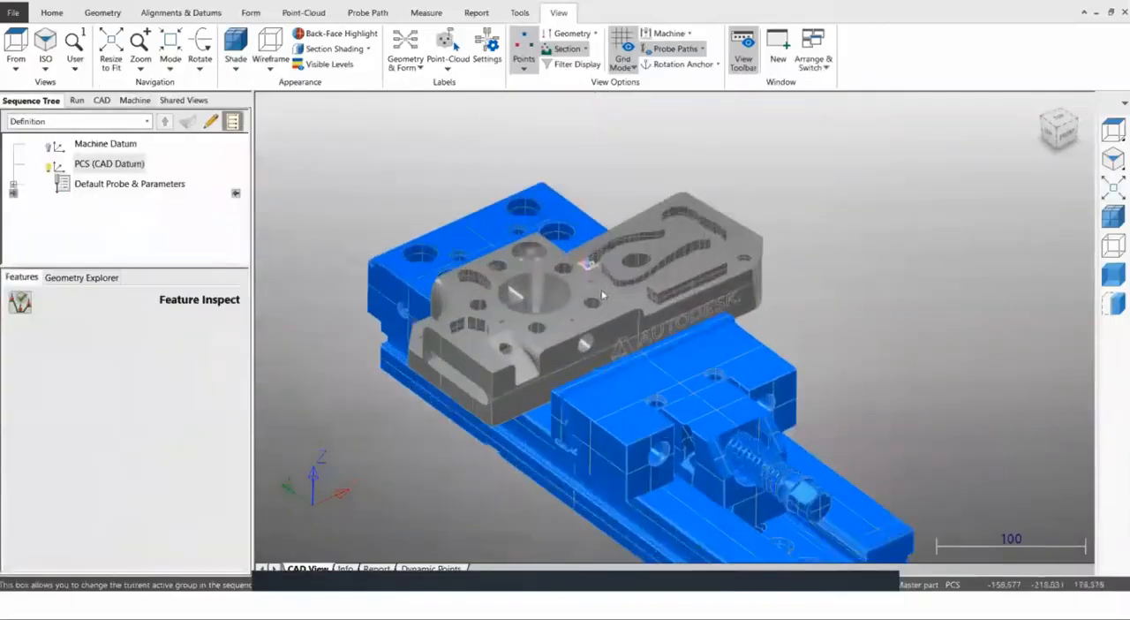
scroll(582, 252, up, 3)
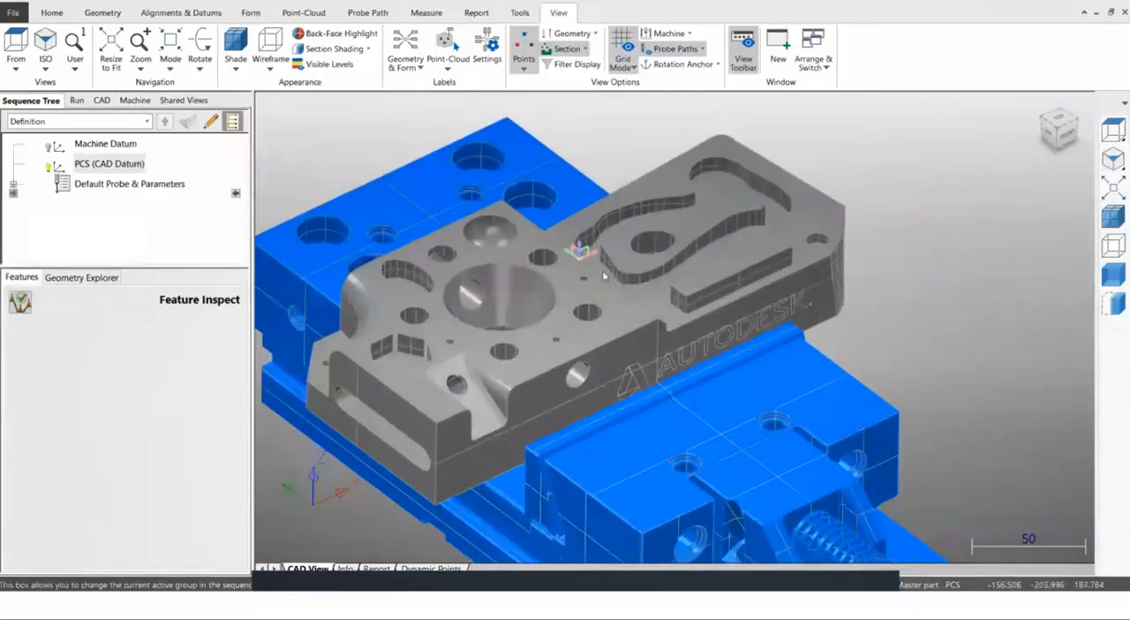
scroll(410, 227, up, 1)
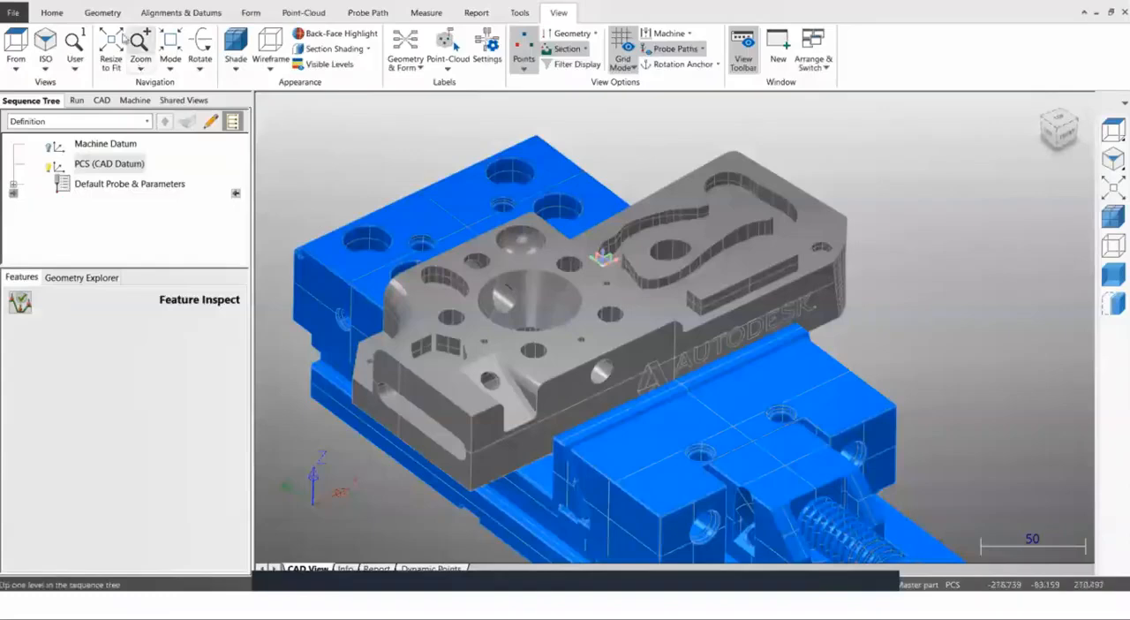
Use the Wireframe Checker in Surface mode to create a plane from the demo block's top face around the large bore.
click(102, 12)
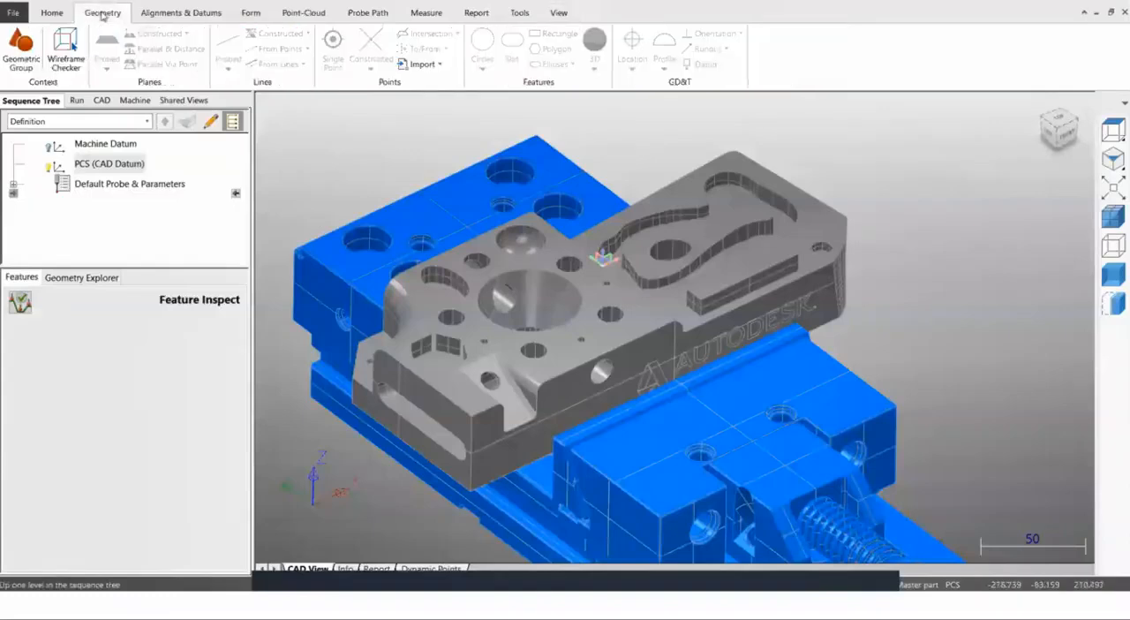
click(66, 59)
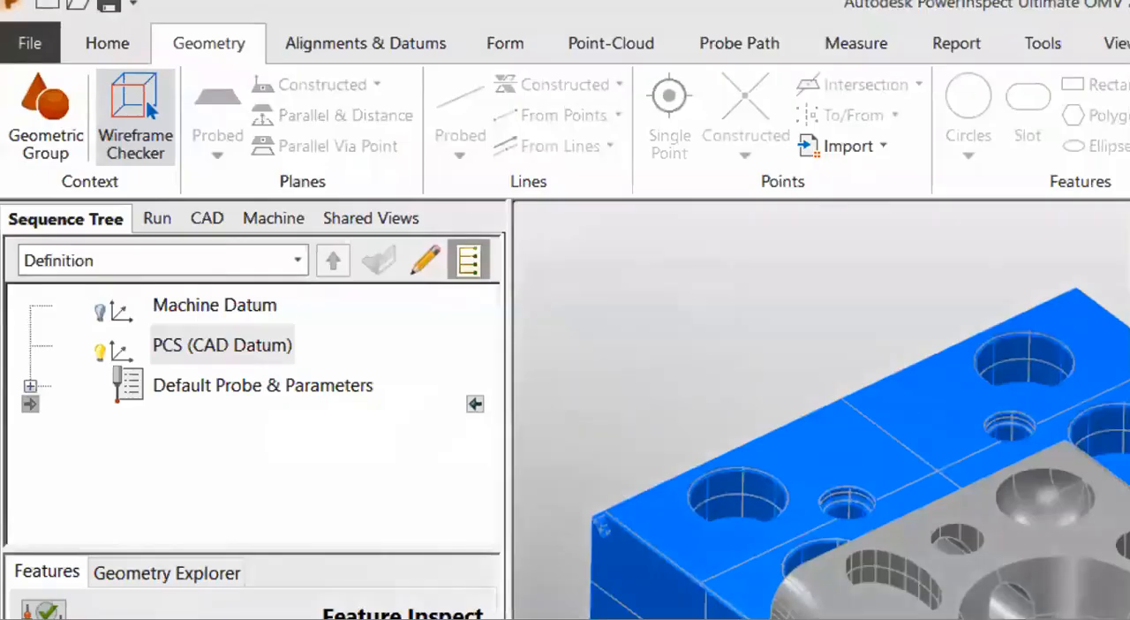
mouse_move(104, 196)
mouse_down()
mouse_move(155, 216)
mouse_move(76, 64)
mouse_move(117, 210)
mouse_up()
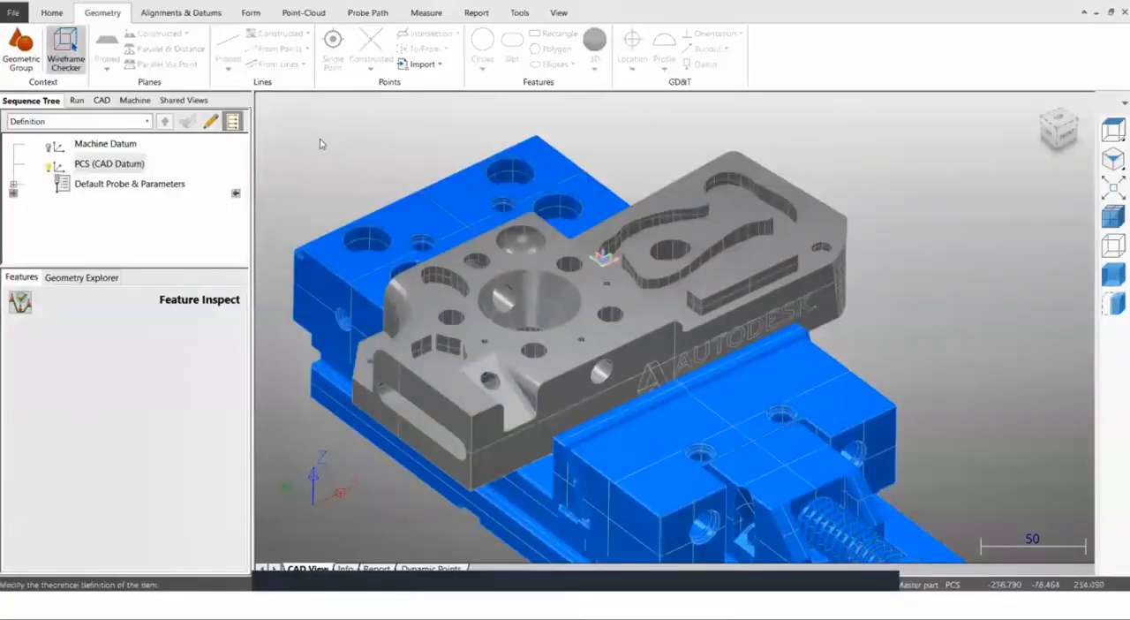
right_click(331, 138)
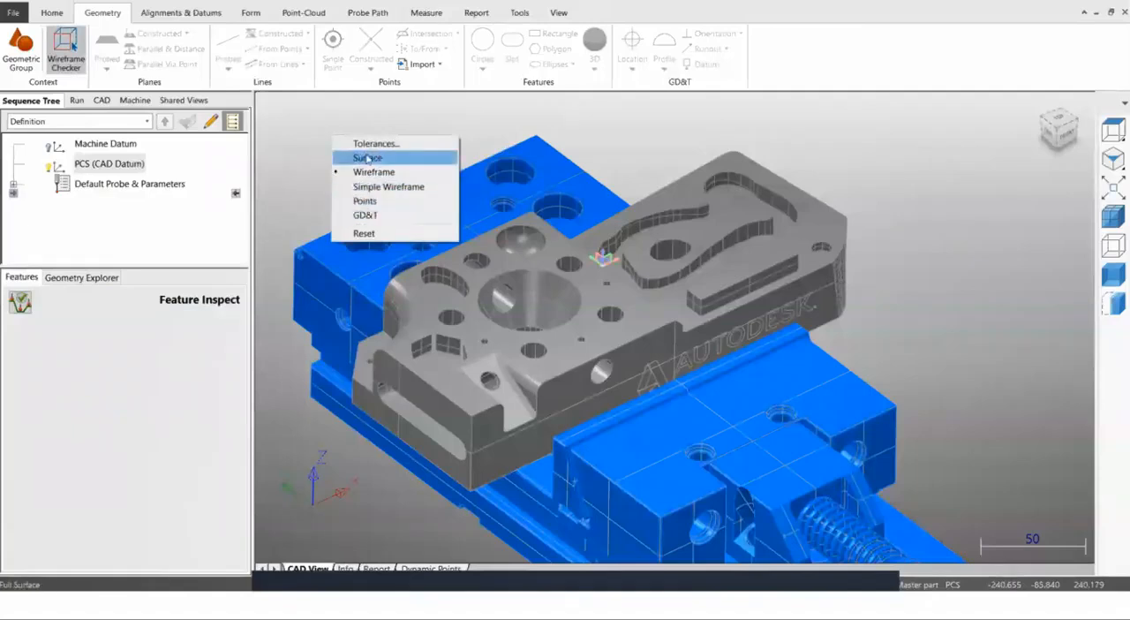
click(306, 132)
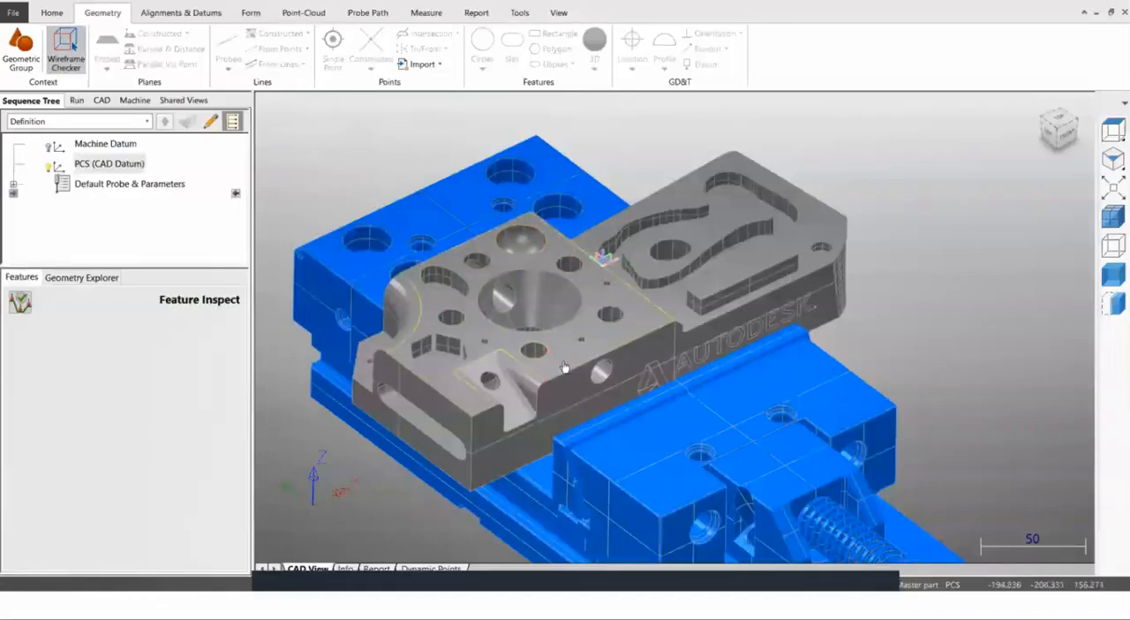
right_click(354, 152)
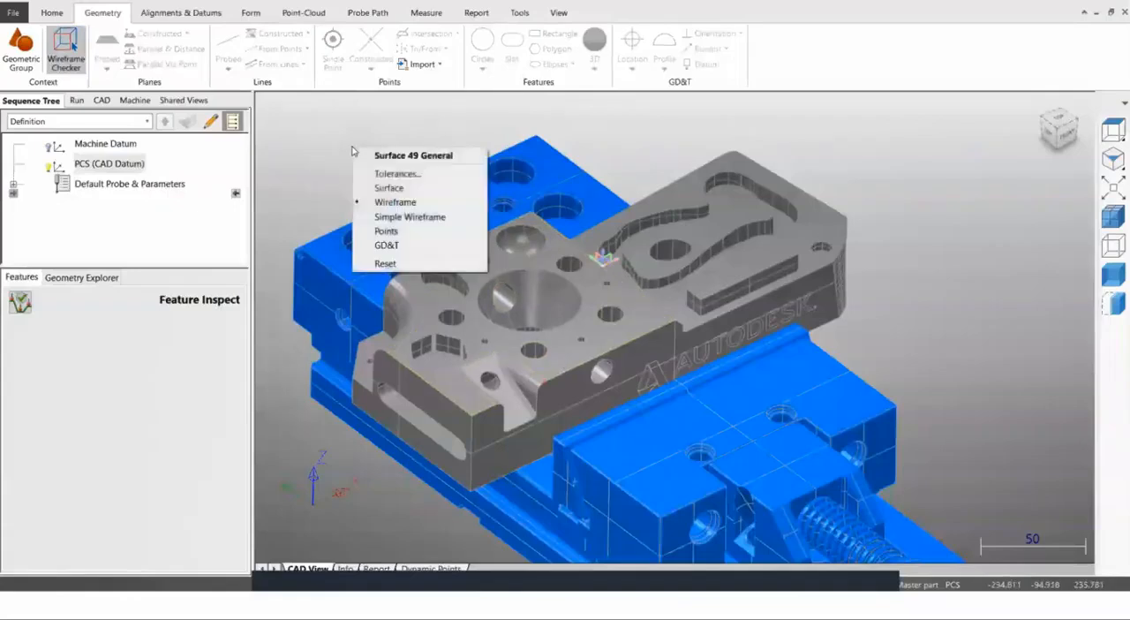
click(389, 188)
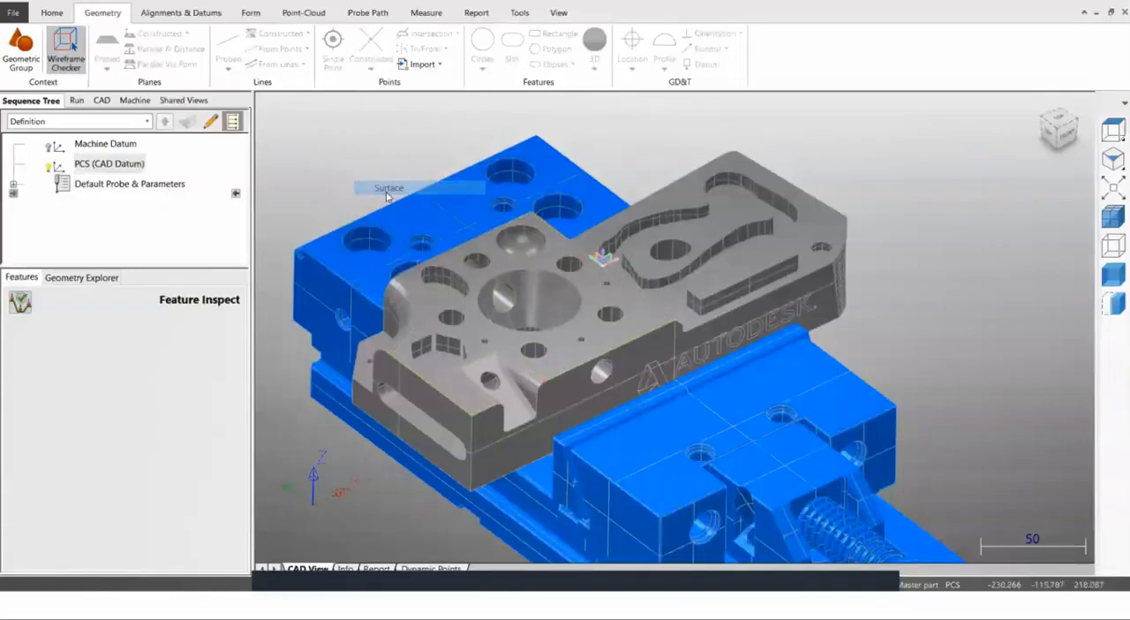
click(590, 329)
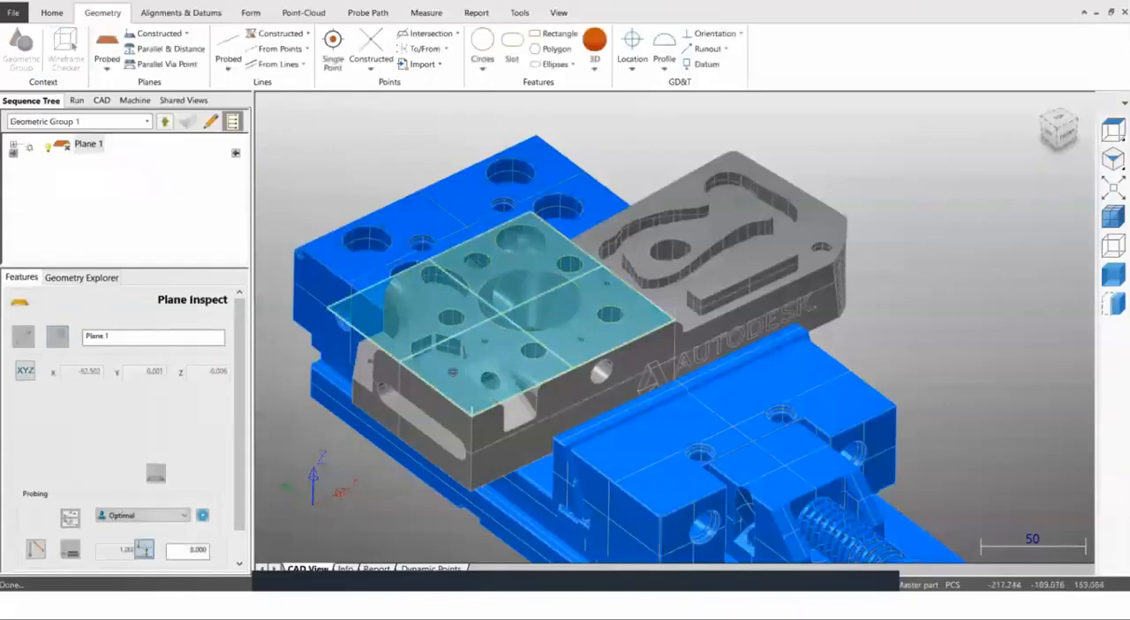
scroll(503, 349, up, 5)
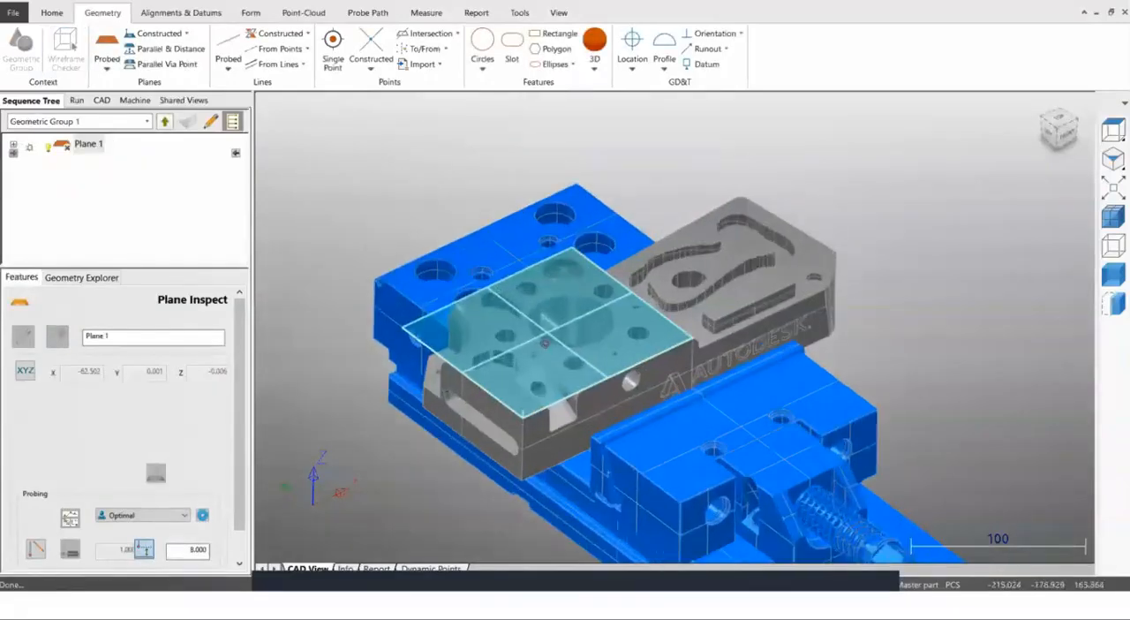
Expand Plane 1 and examine its nominals, fitting algorithm and flatness tolerance in the item's properties.
scroll(491, 353, up, 1)
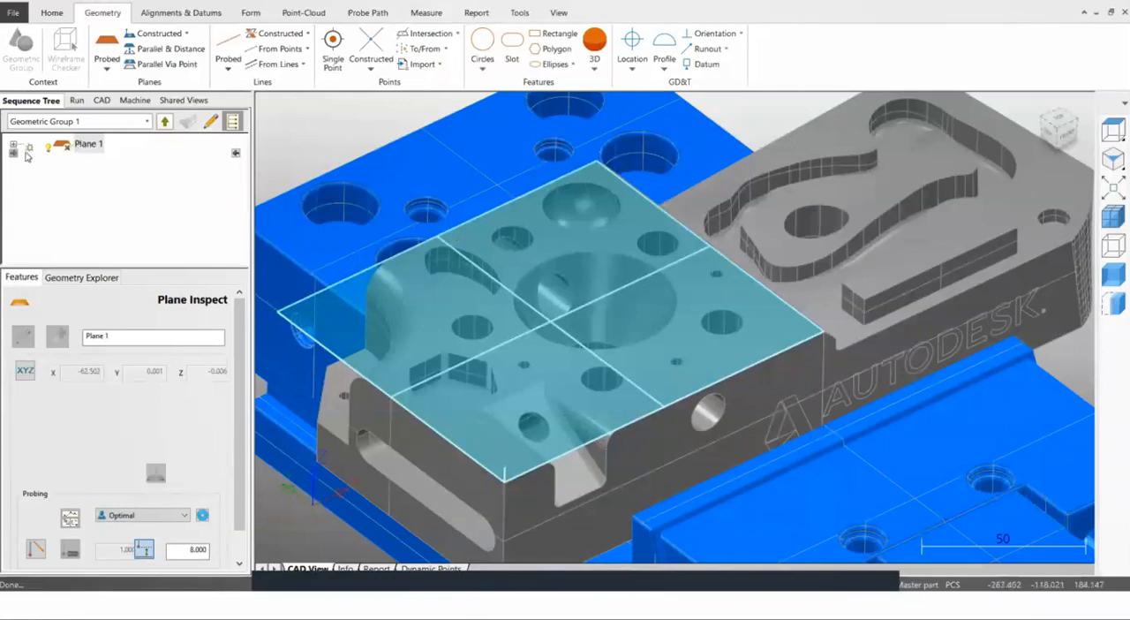
double_click(82, 145)
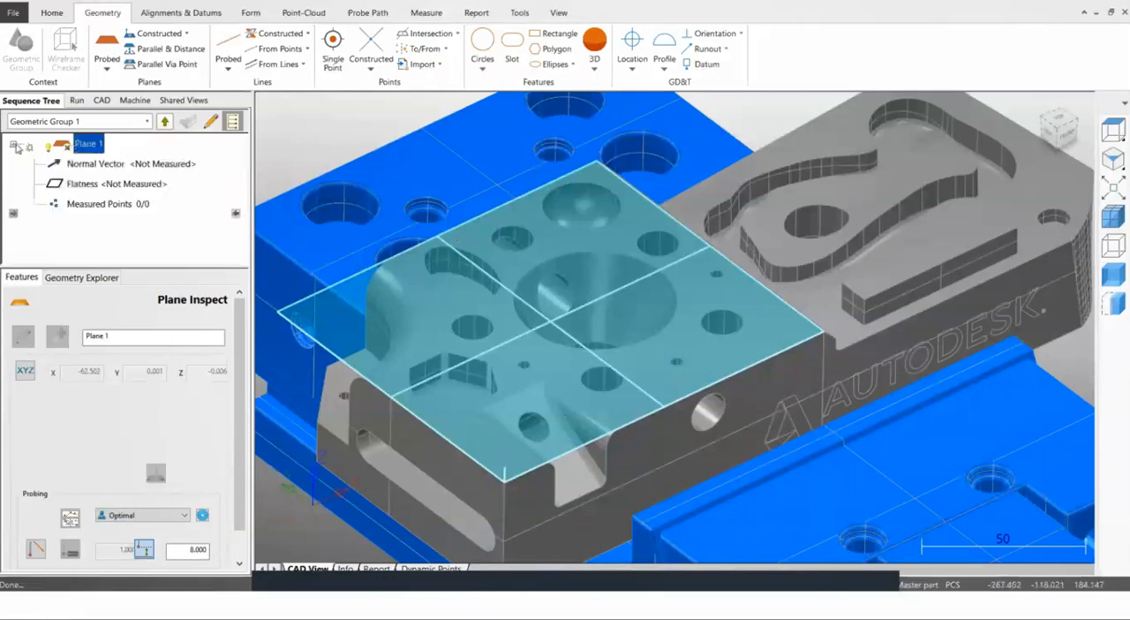
right_click(85, 146)
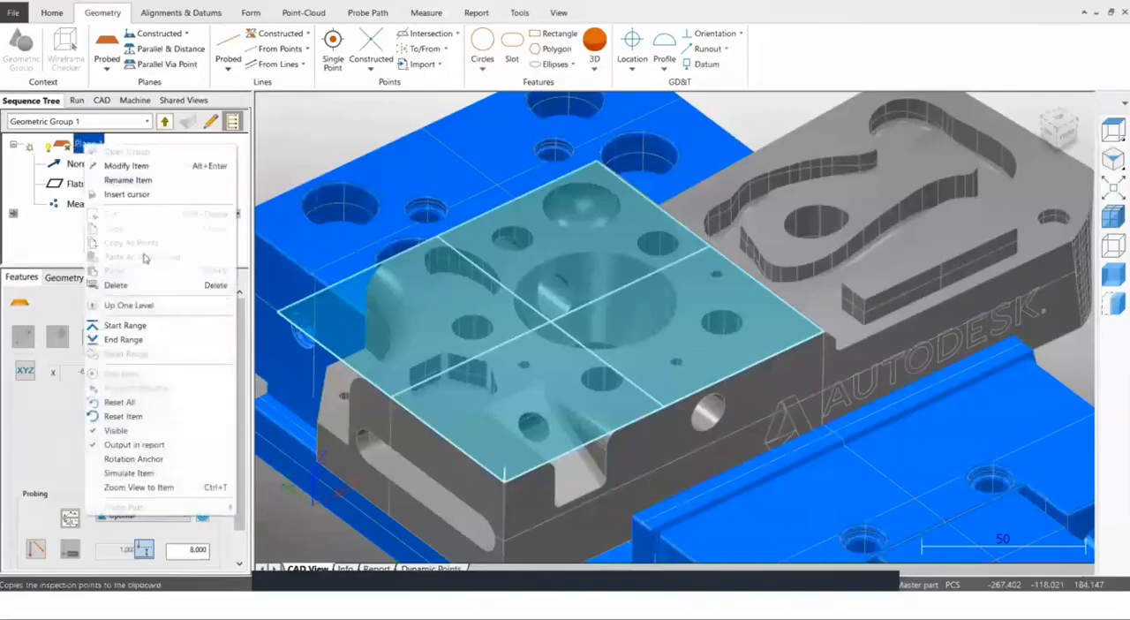
click(126, 165)
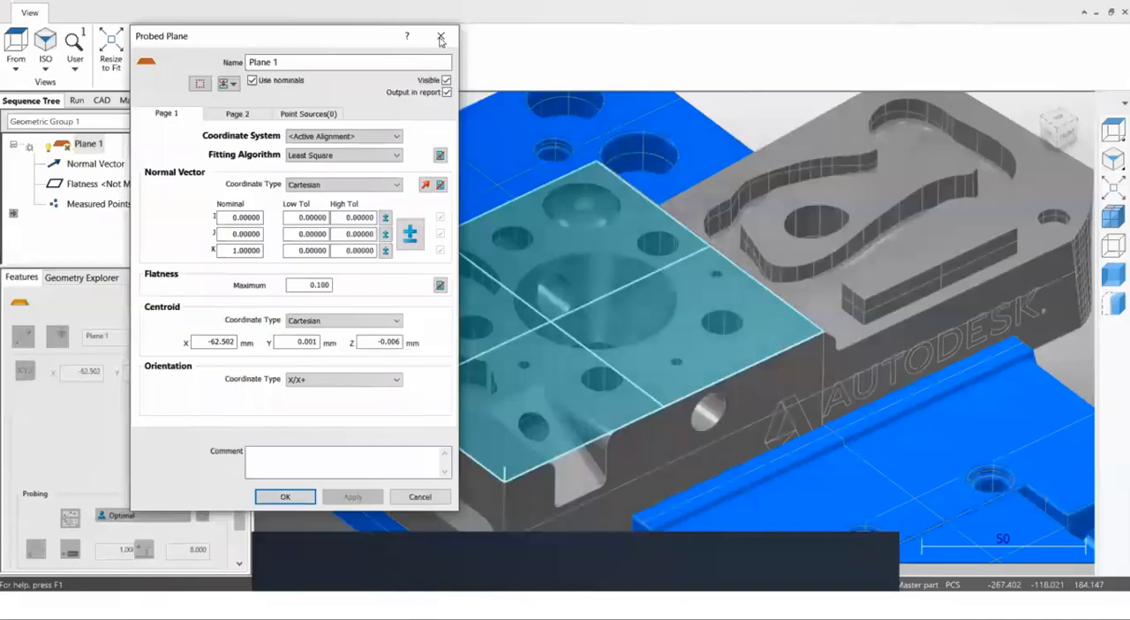
click(444, 36)
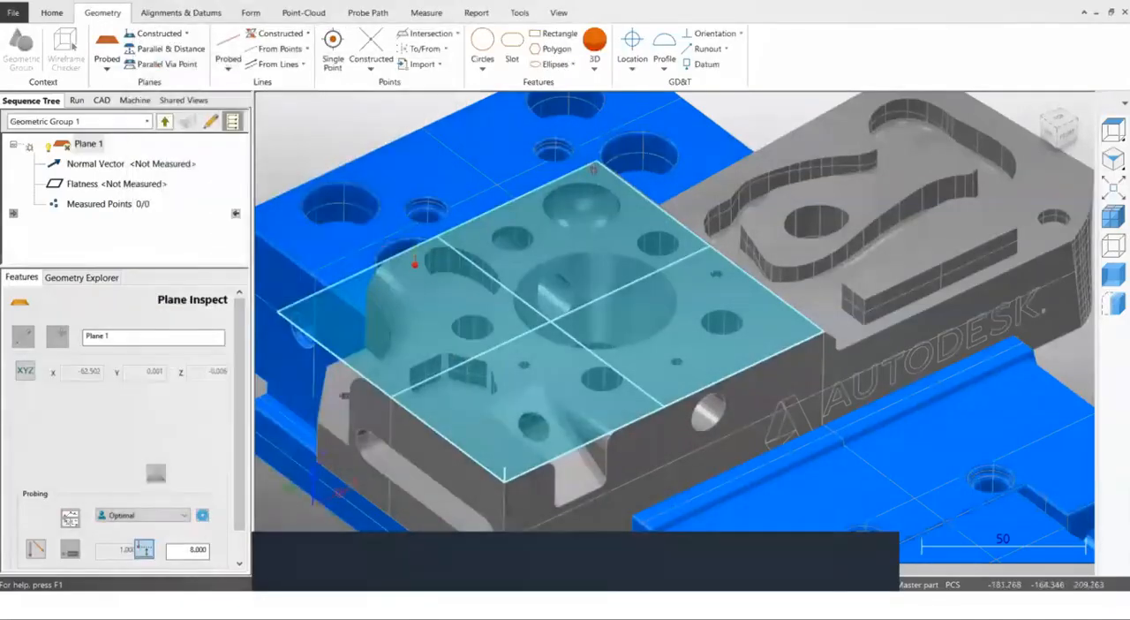
Place four probing points for Plane 1 near the edges and corners of the demo block's top face.
click(595, 169)
click(781, 320)
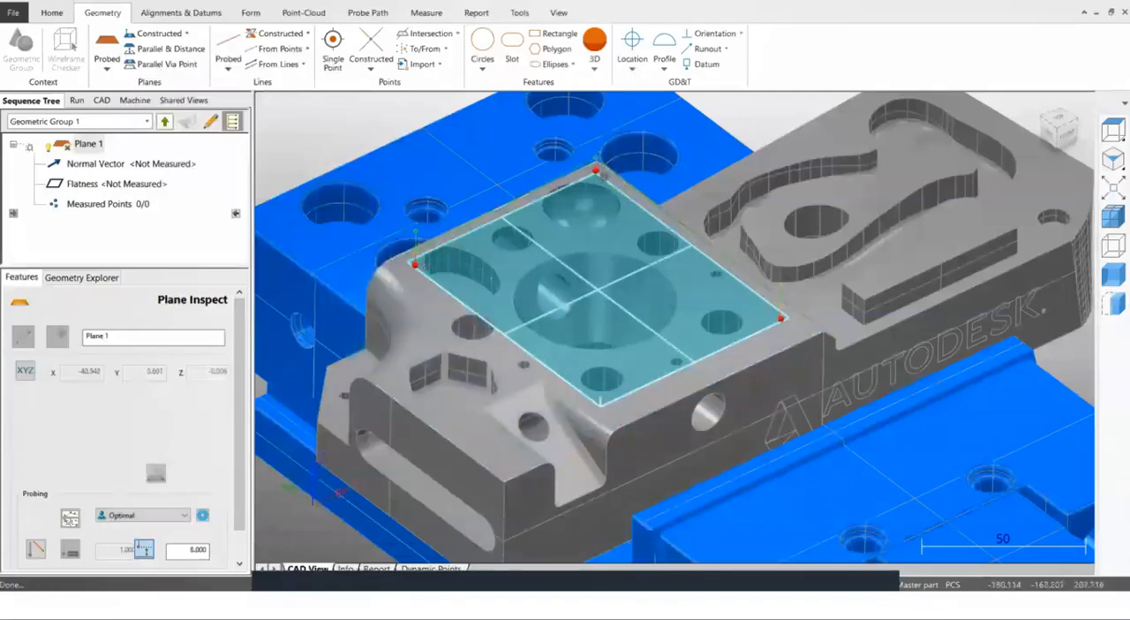
click(505, 452)
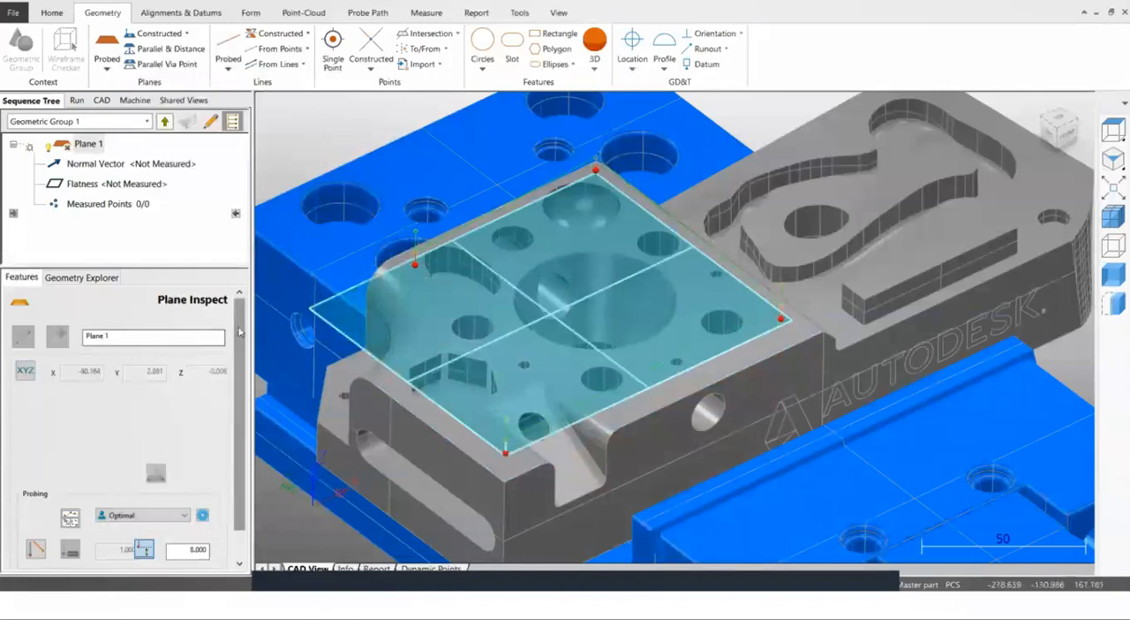
Set the safe height of Plane 1's probing to 25 and save the feature.
scroll(235, 417, down, 1)
double_click(189, 516)
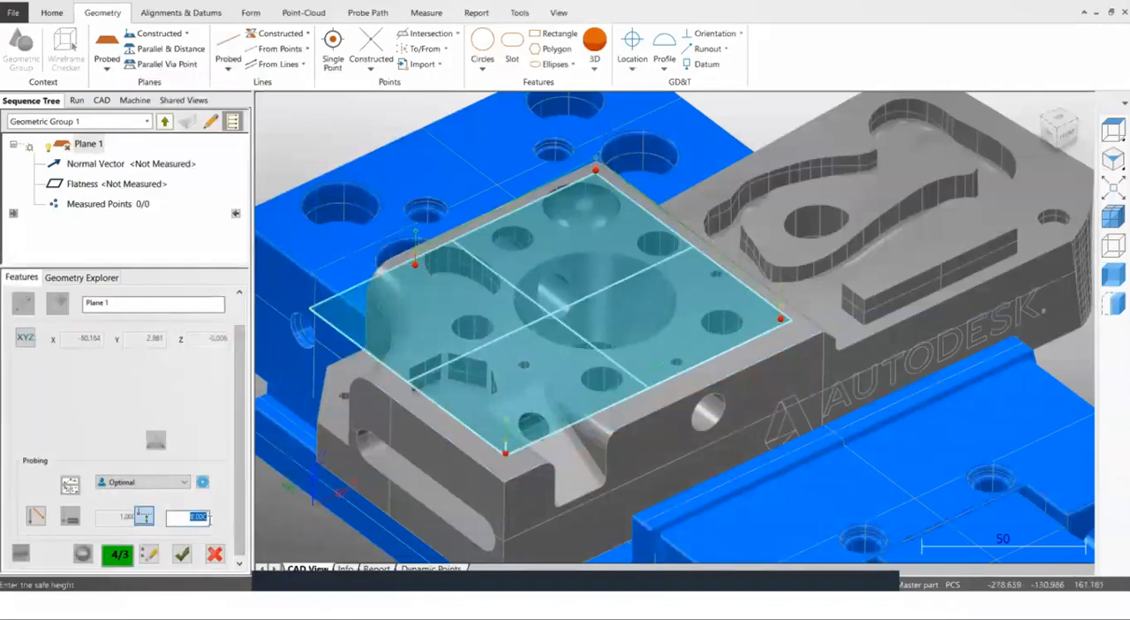
text(25)
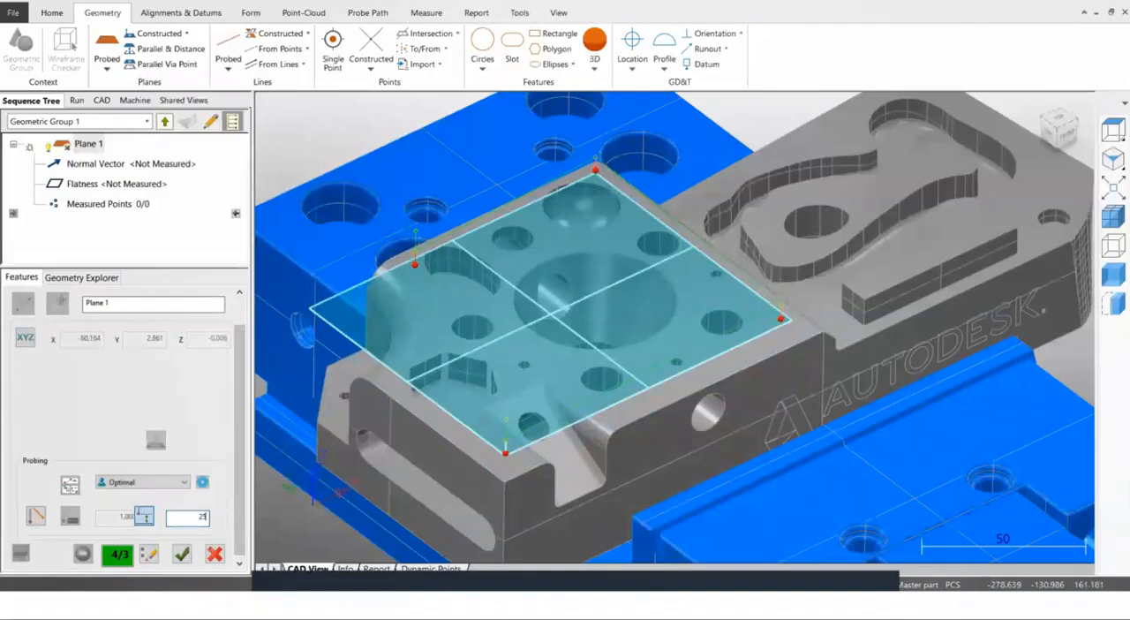
key(Return)
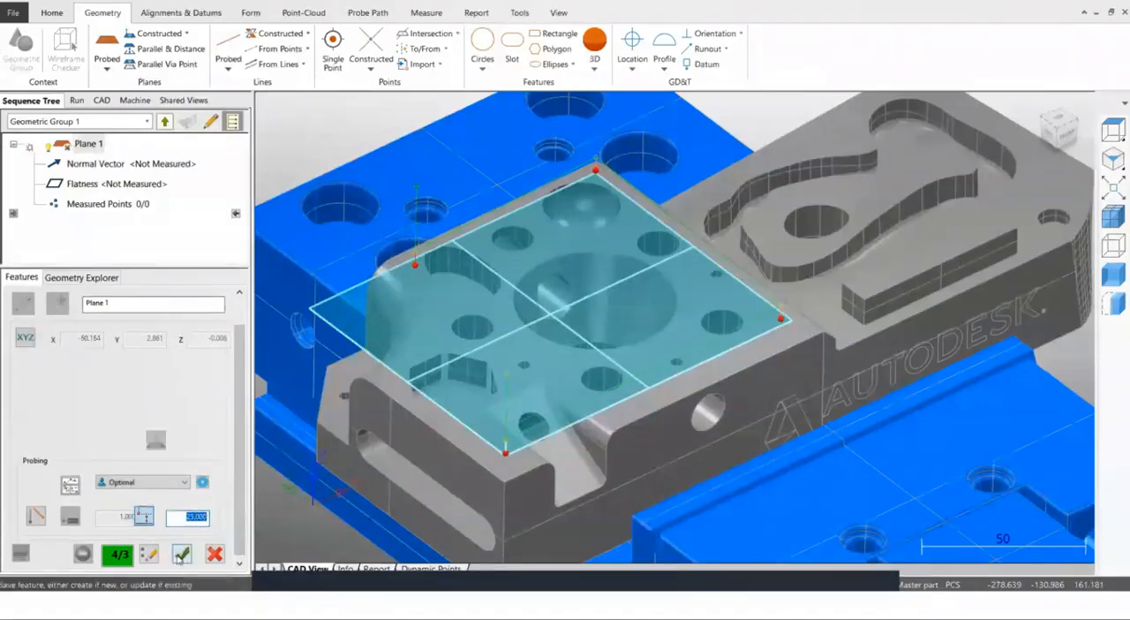
click(181, 554)
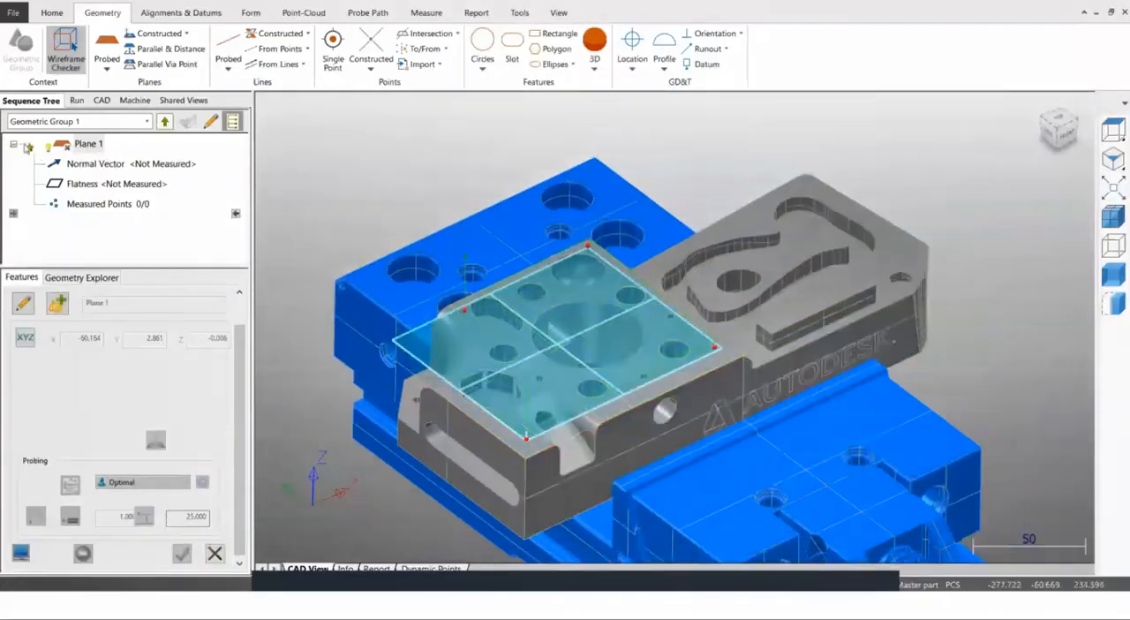
Collapse Plane 1 in the sequence and switch the Wireframe Checker to Simple Wireframe mode.
click(13, 144)
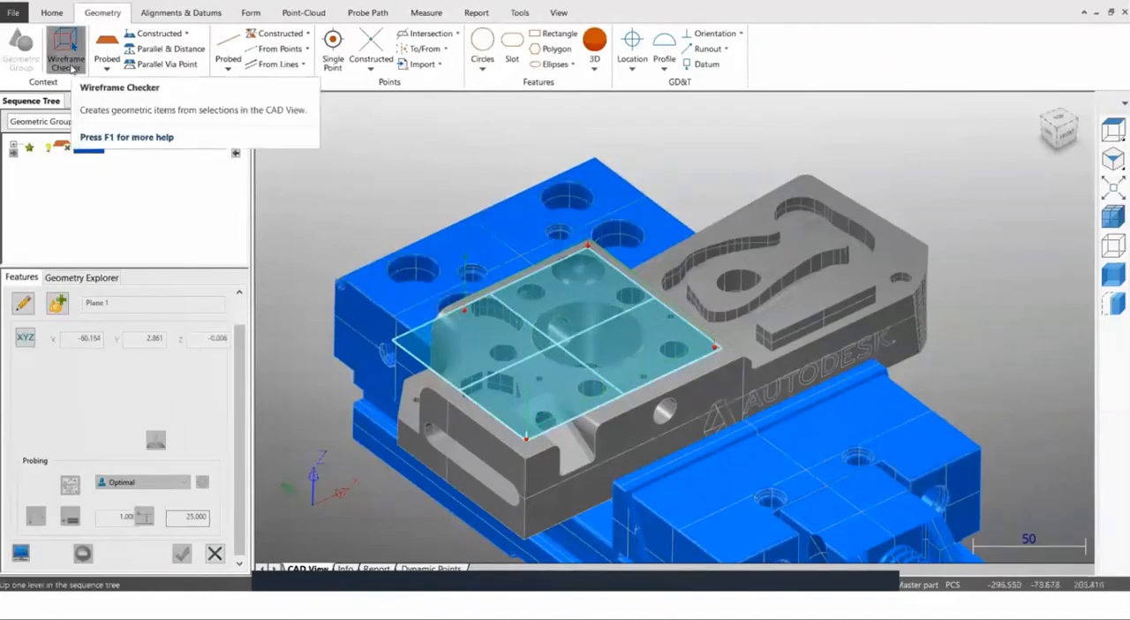
click(69, 62)
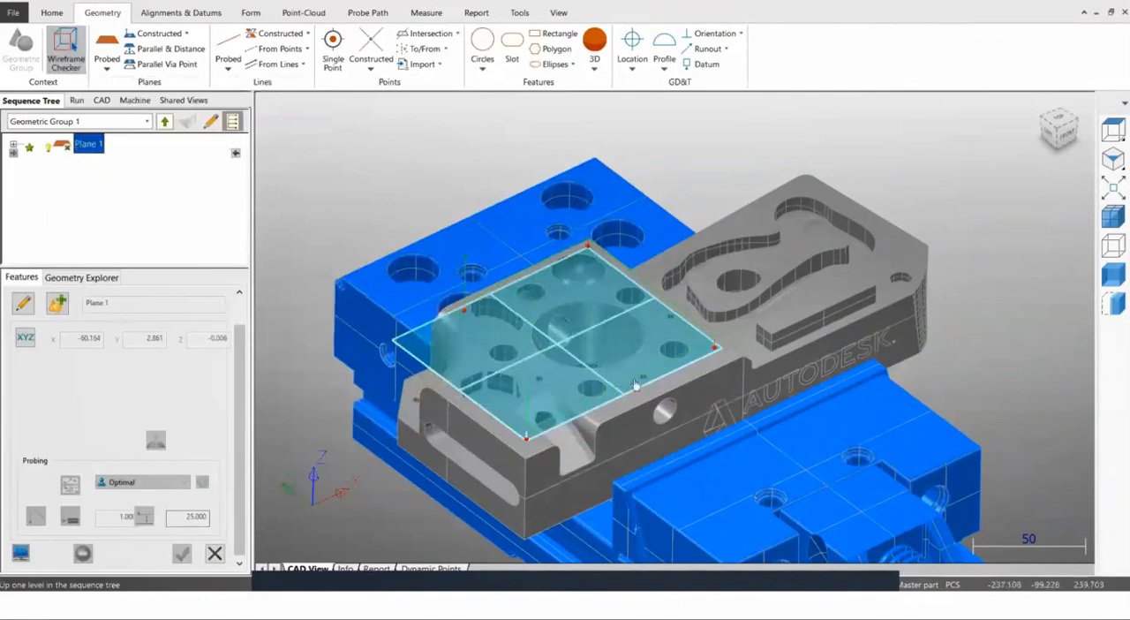
scroll(606, 409, up, 5)
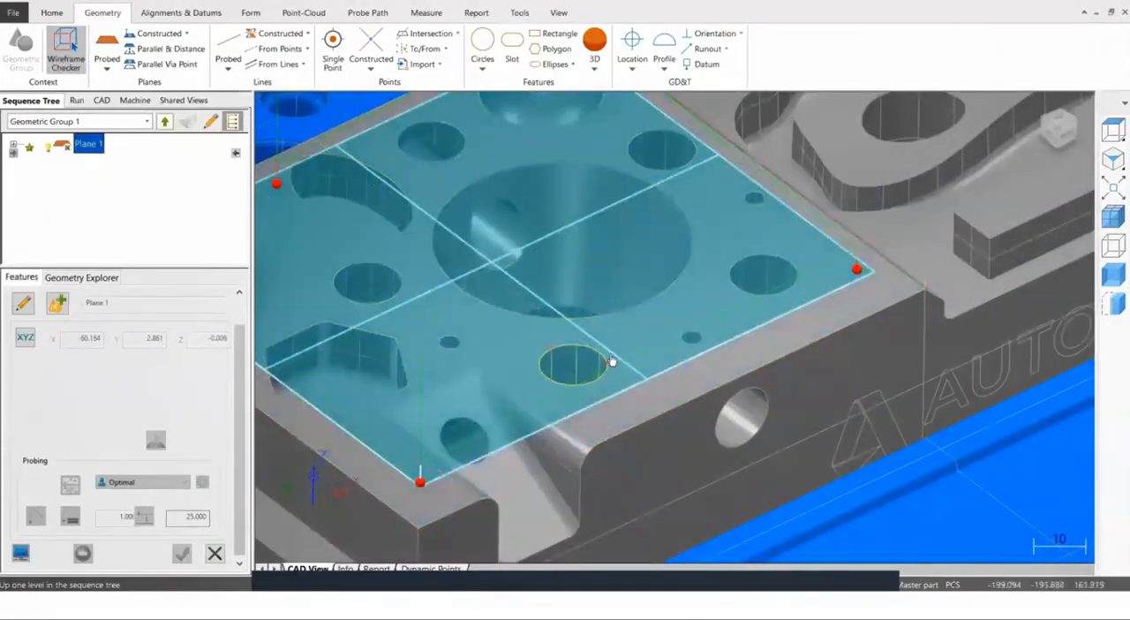
scroll(726, 379, down, 5)
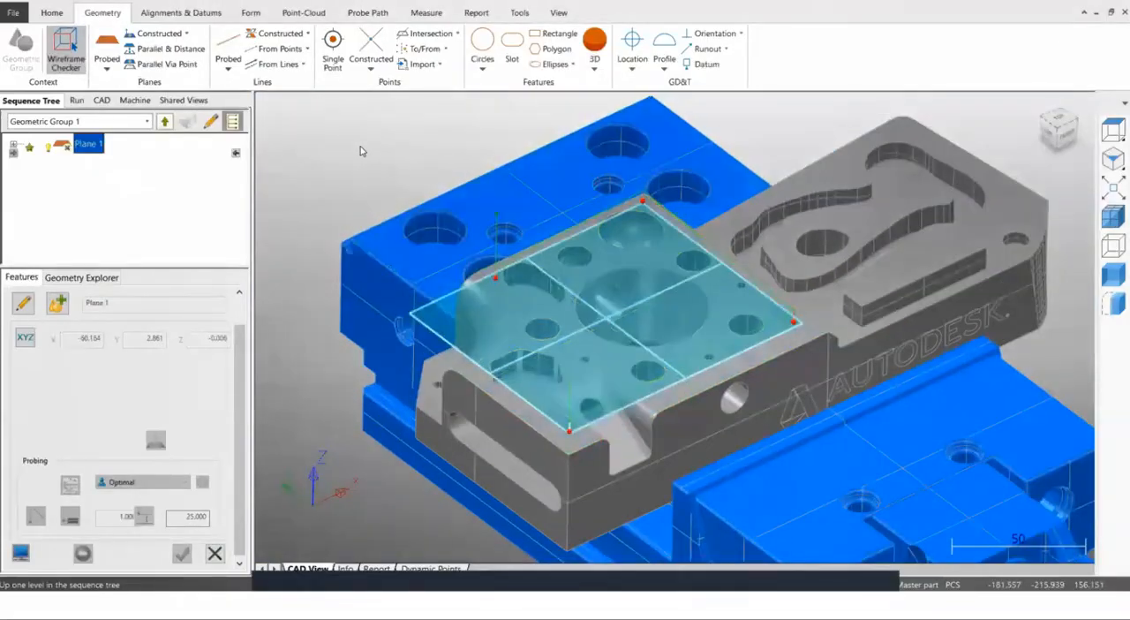
right_click(360, 151)
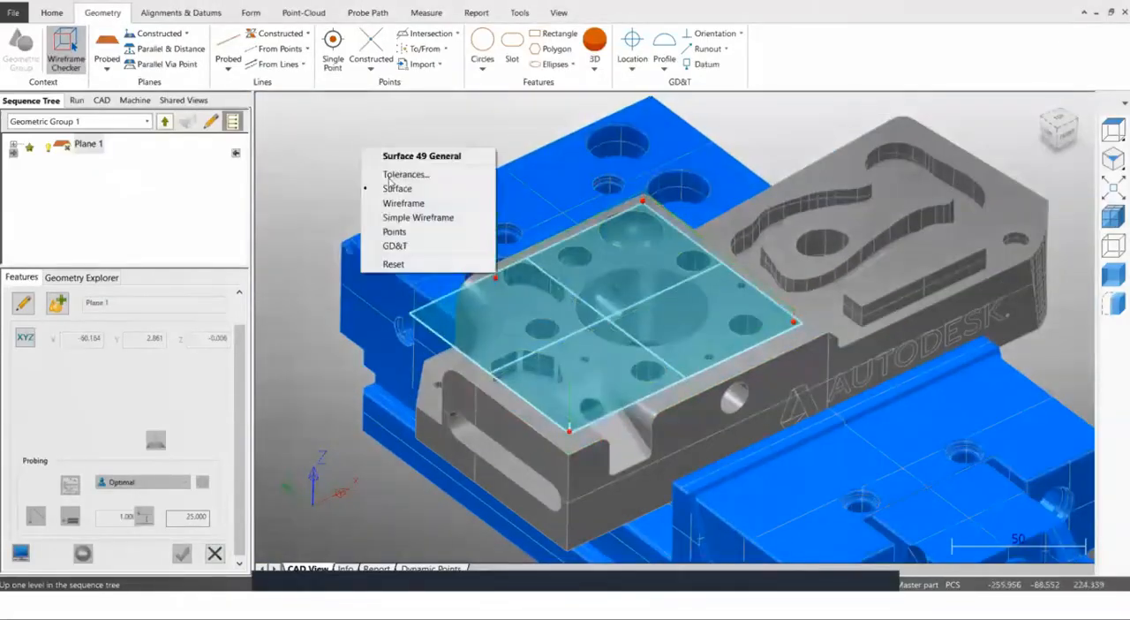
click(400, 218)
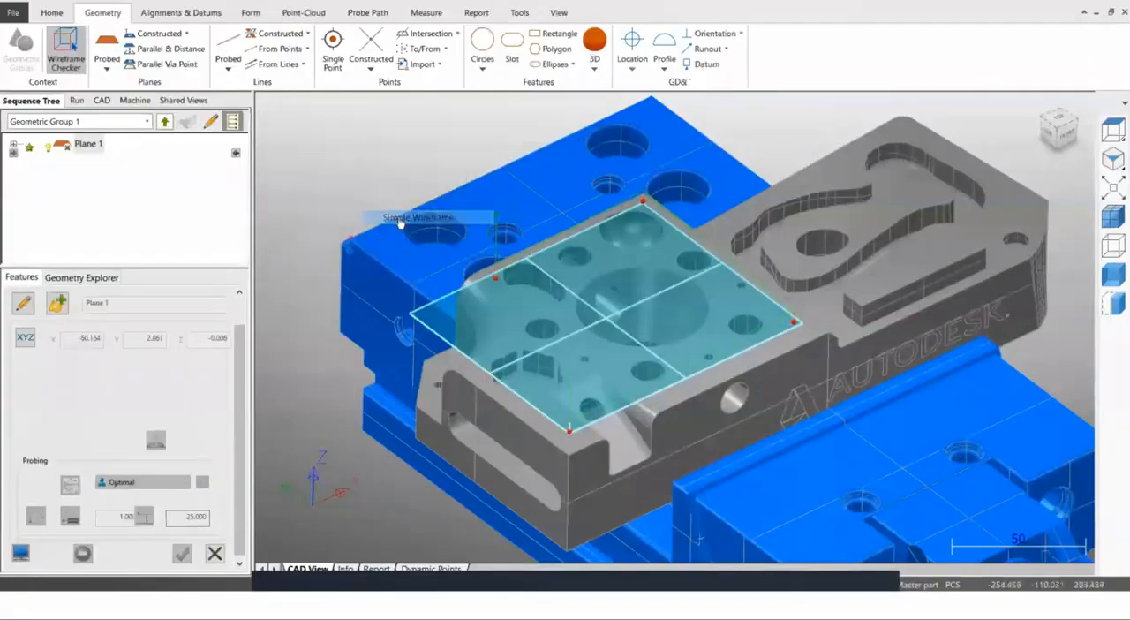
Create a probed circle from the hole near the middle of the top face's front edge and link it to Plane 1.
scroll(644, 369, up, 5)
scroll(625, 367, up, 4)
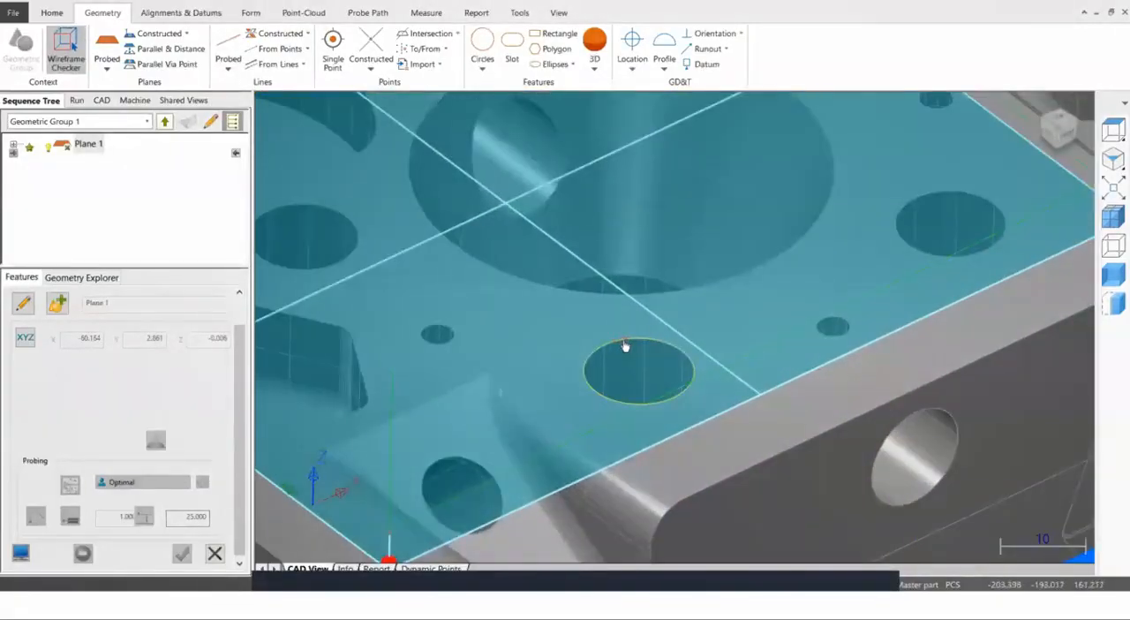
click(624, 346)
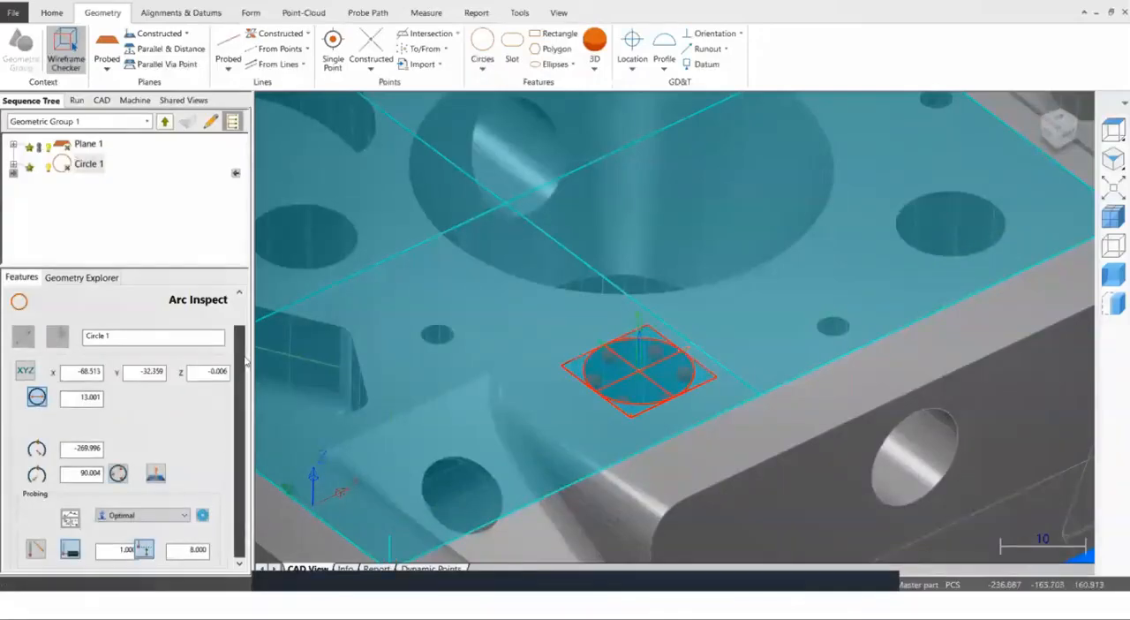
scroll(246, 361, down, 1)
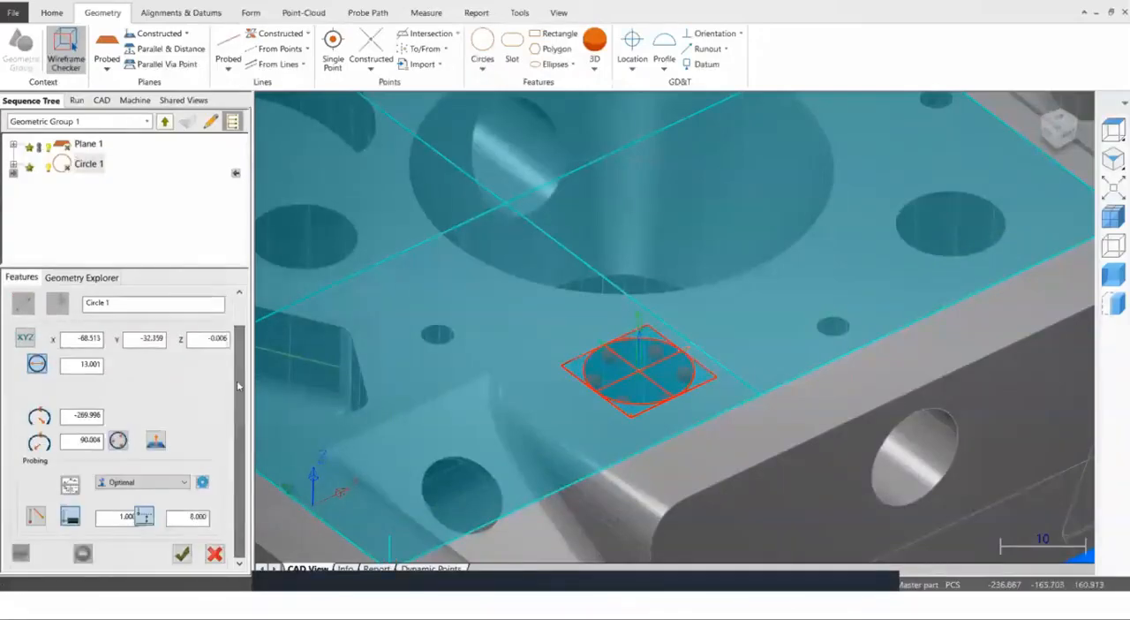
click(81, 278)
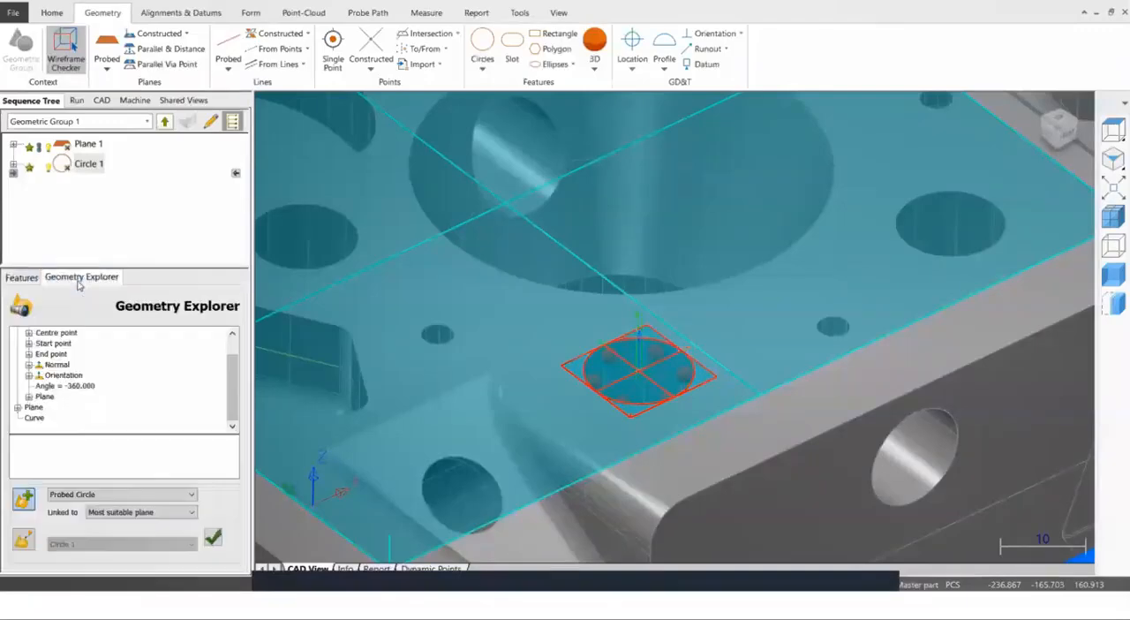
click(101, 520)
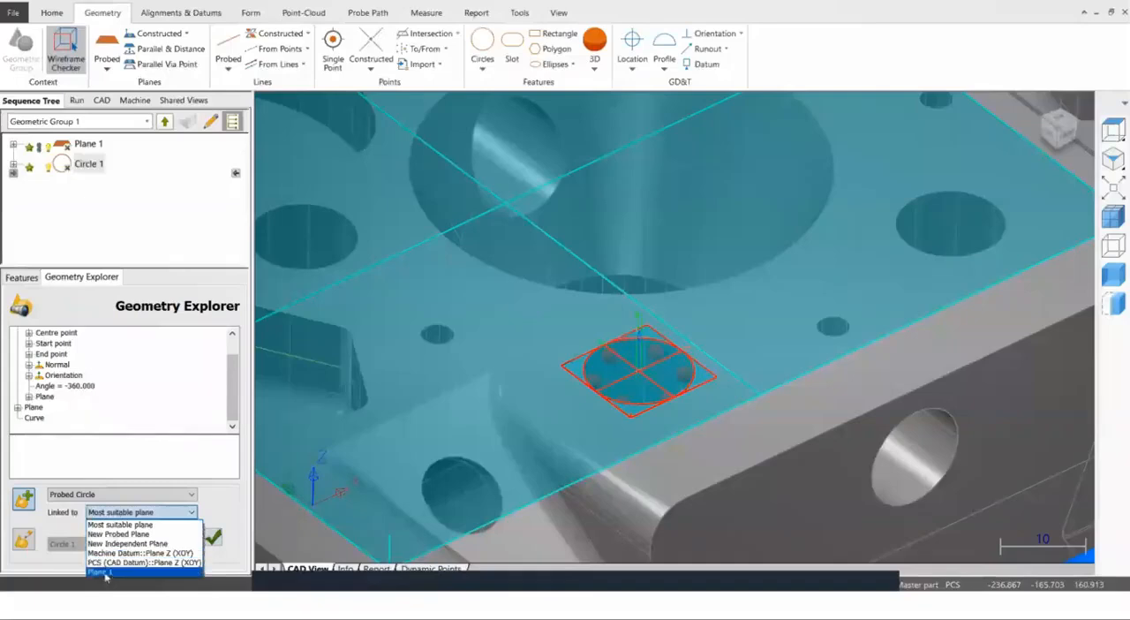
click(102, 572)
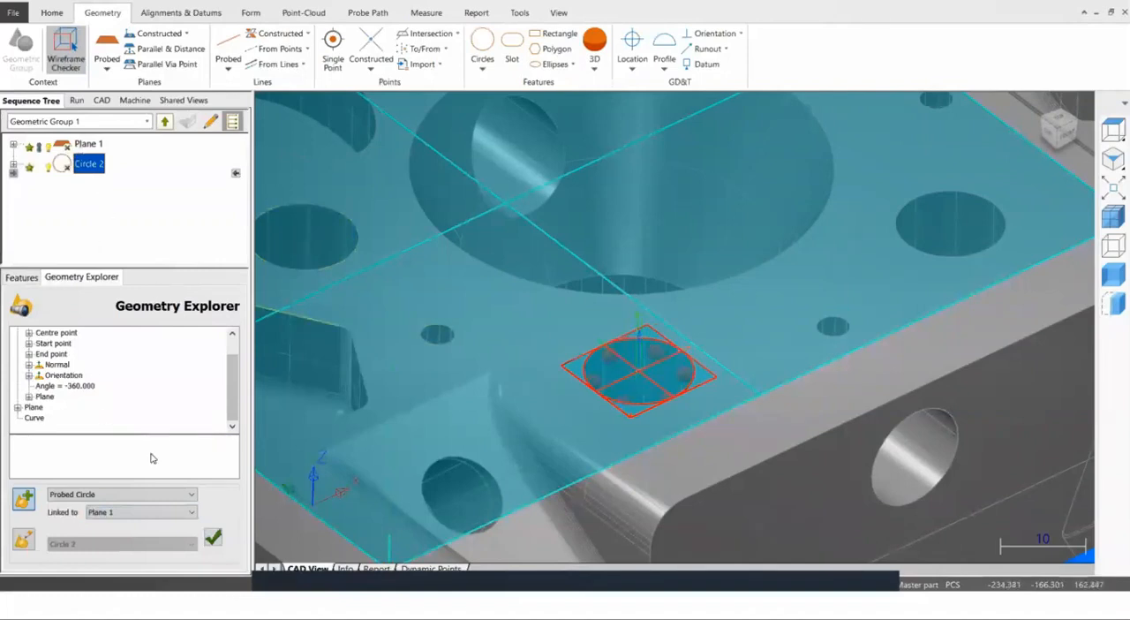
click(21, 278)
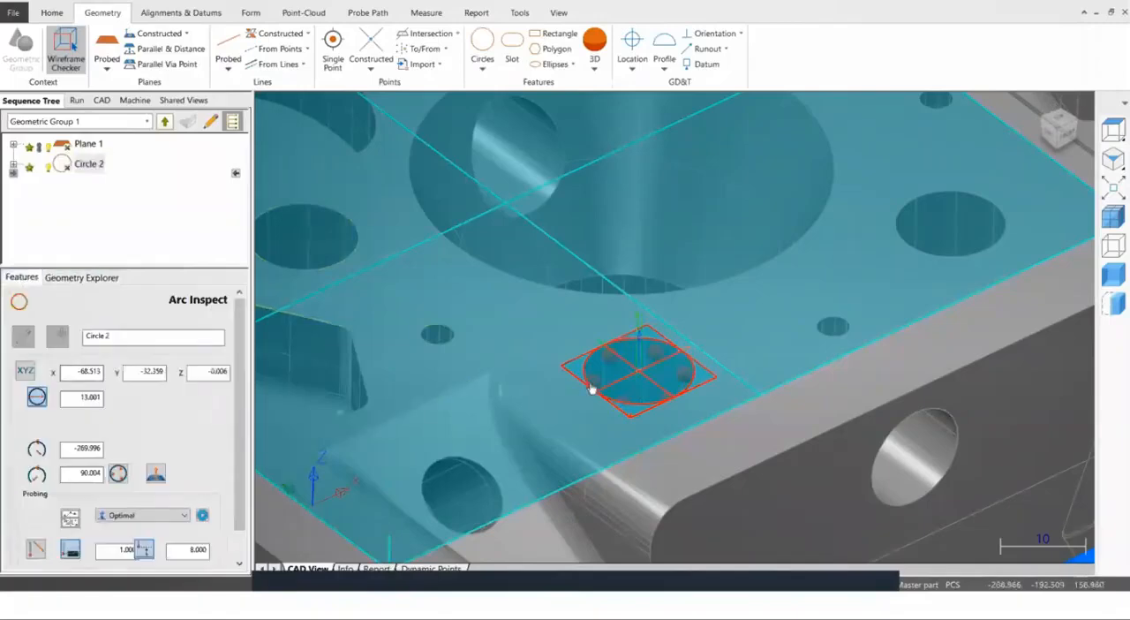
Set the number of probing points for the new circle to 4 in its Optimal strategy parameters and save the feature.
middle_drag(747, 367, 730, 413)
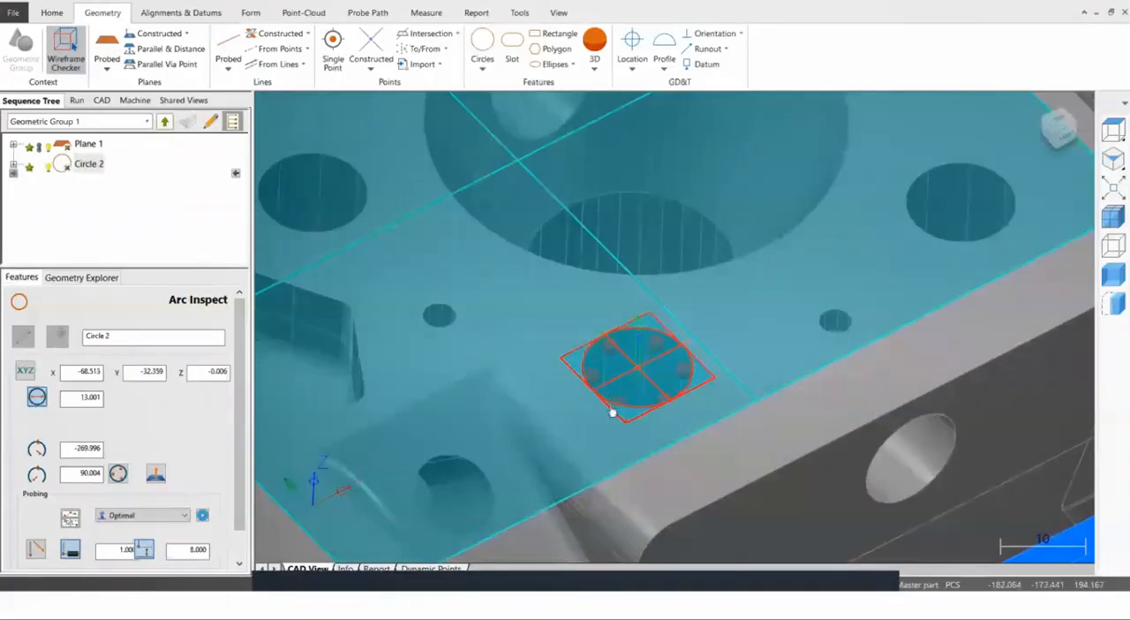
click(202, 516)
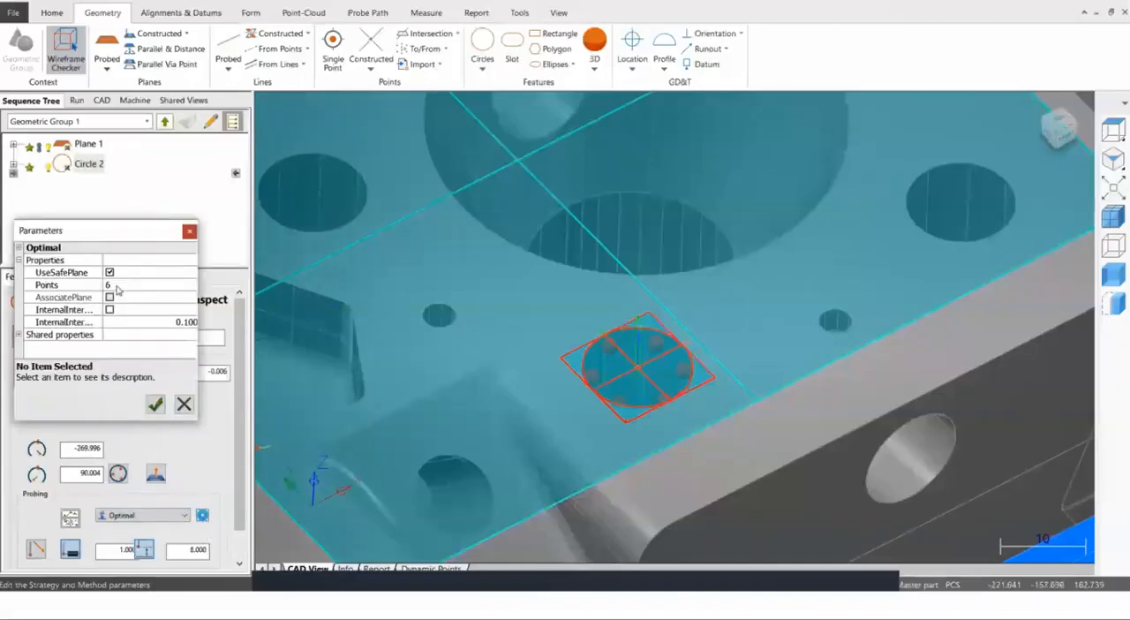
click(118, 286)
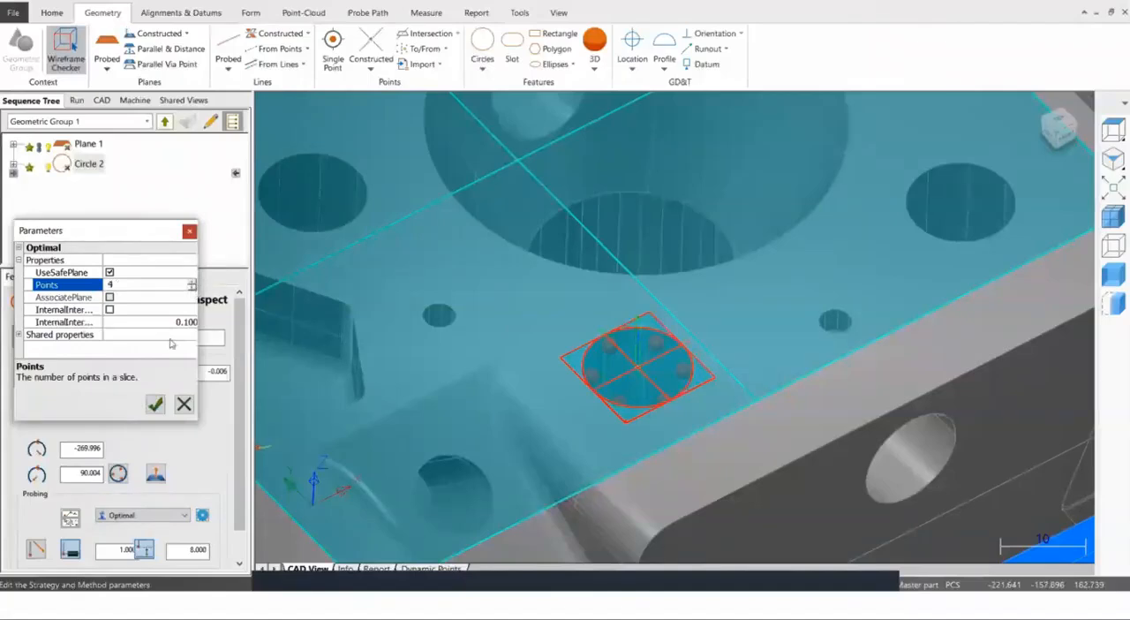
click(155, 405)
drag(238, 409, 239, 448)
click(181, 555)
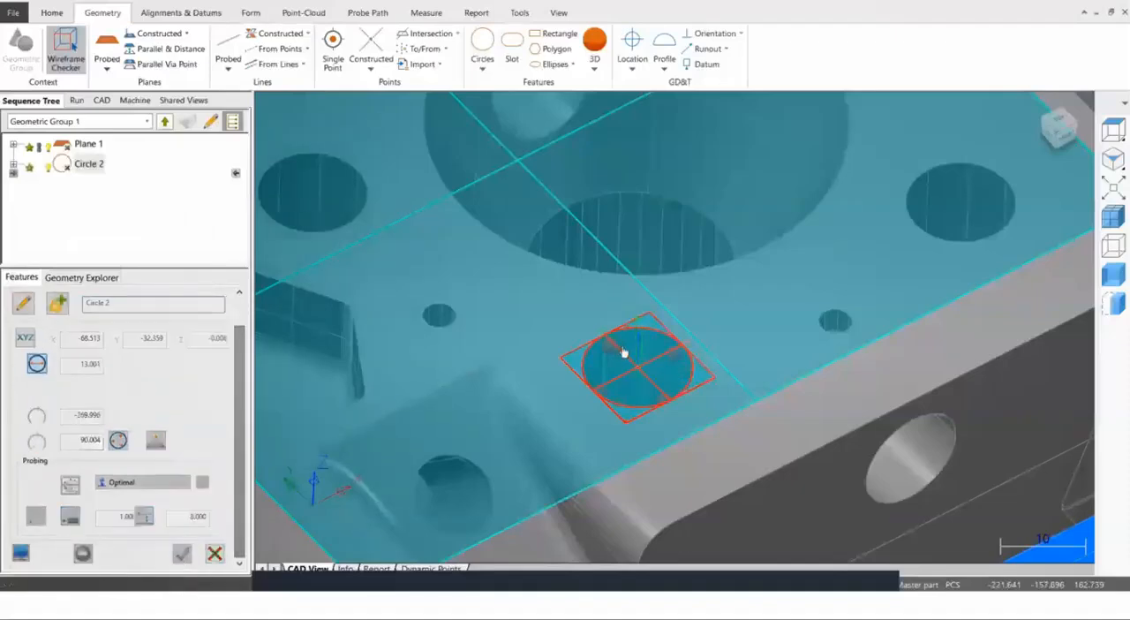
Create and save a second probed circle from the top face's front corner hole nearest the engraved half of the block.
scroll(623, 354, down, 4)
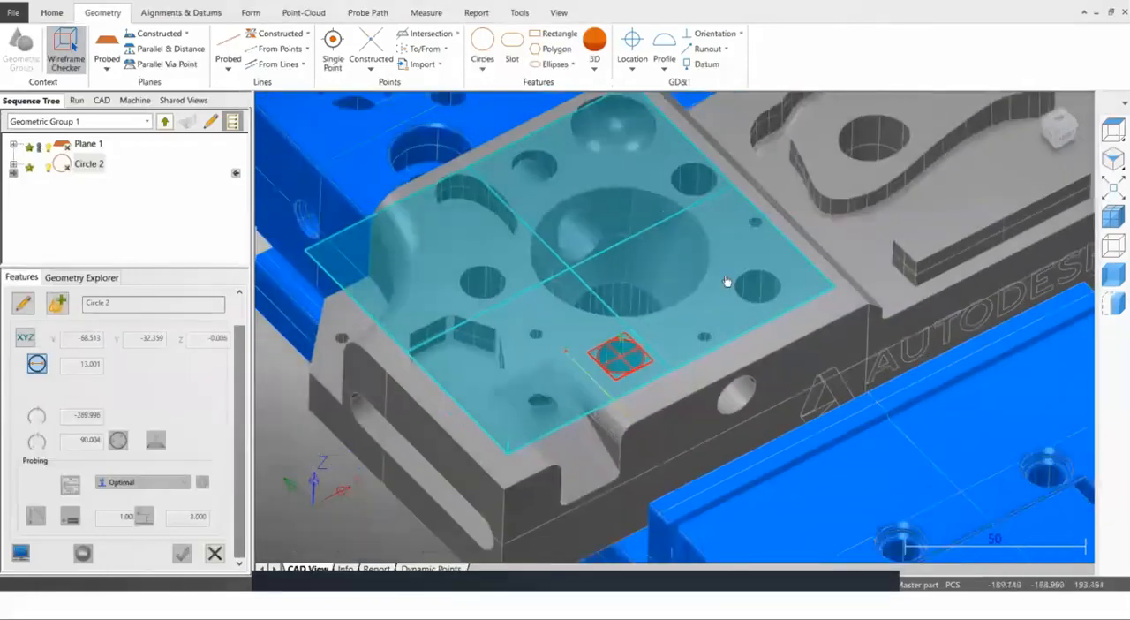
scroll(761, 293, up, 6)
click(718, 265)
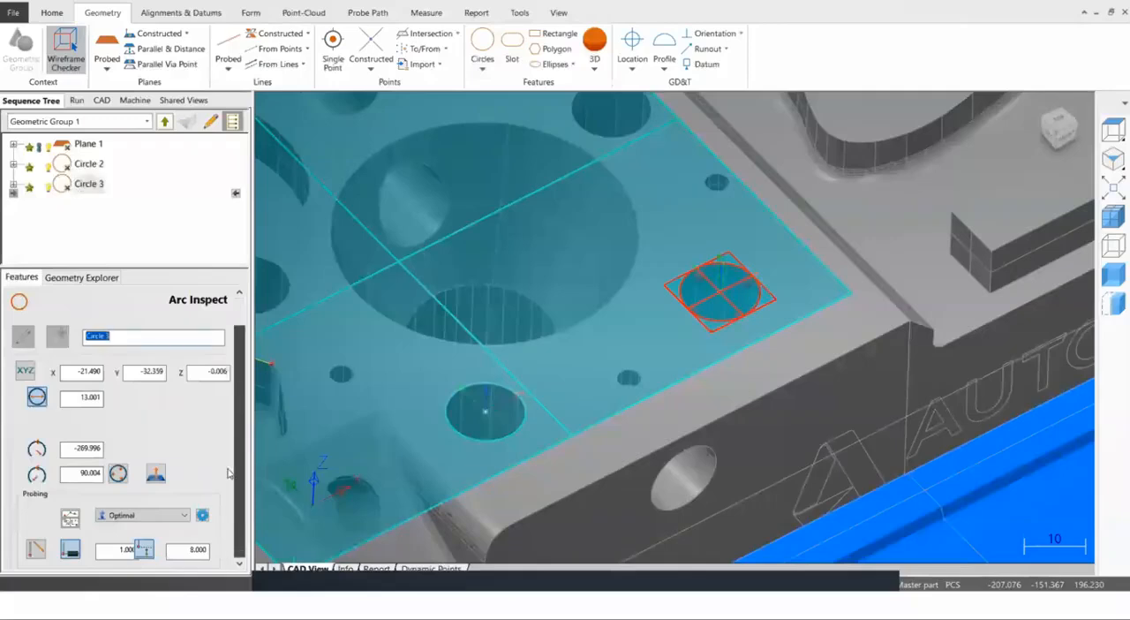
click(181, 554)
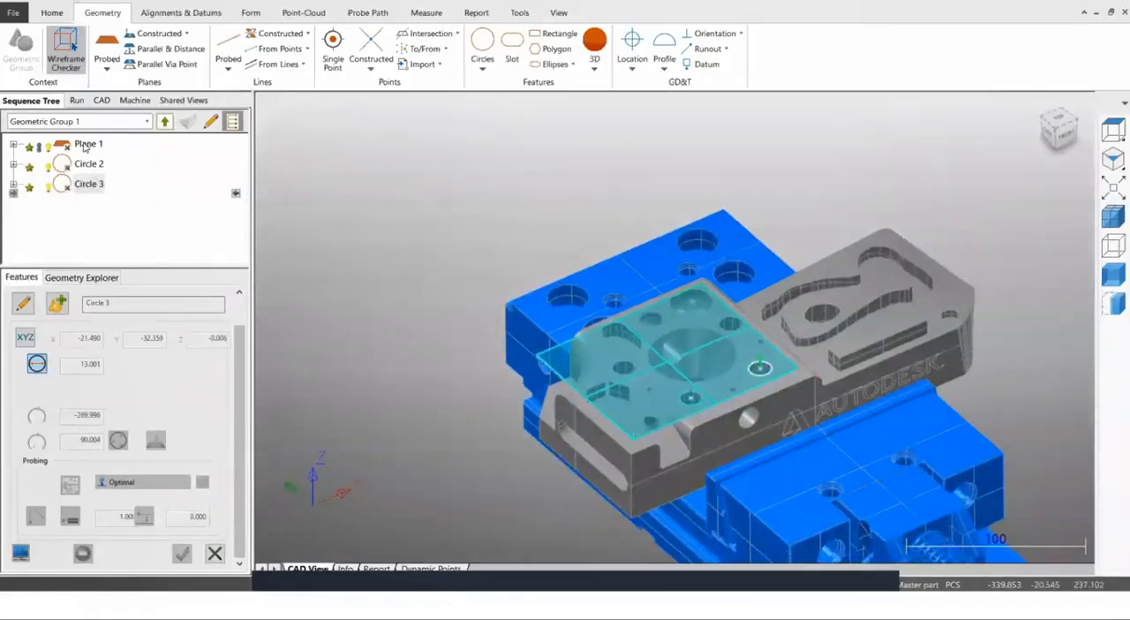
scroll(518, 295, down, 3)
scroll(717, 335, up, 5)
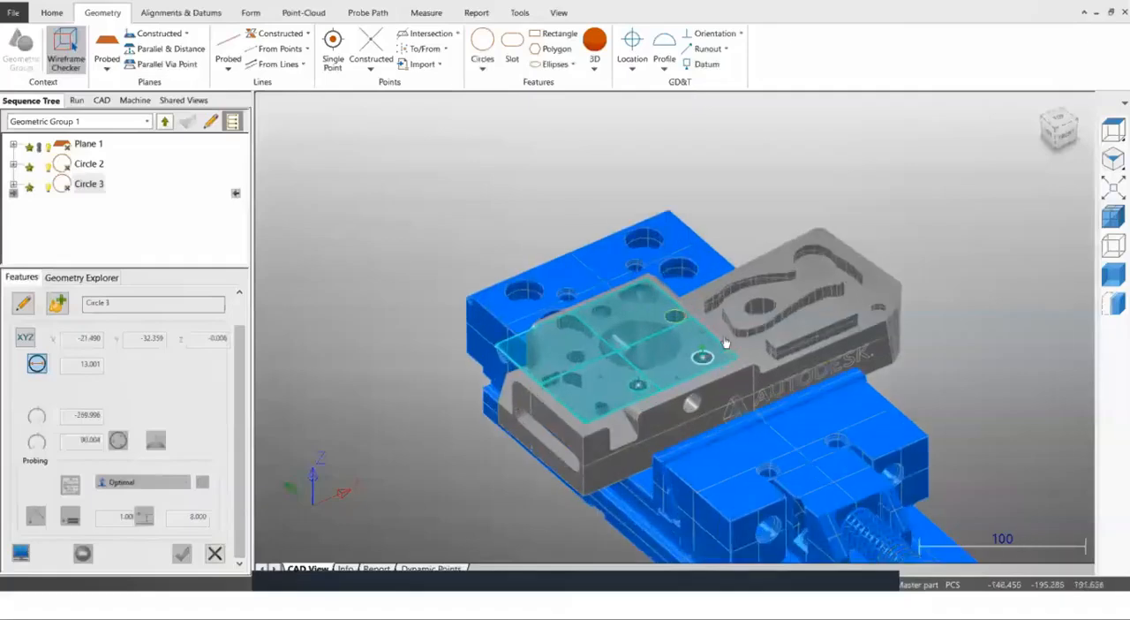
Return to the top level of the sequence, expand Geometric Group 1 and simulate the probing of all its items.
click(166, 121)
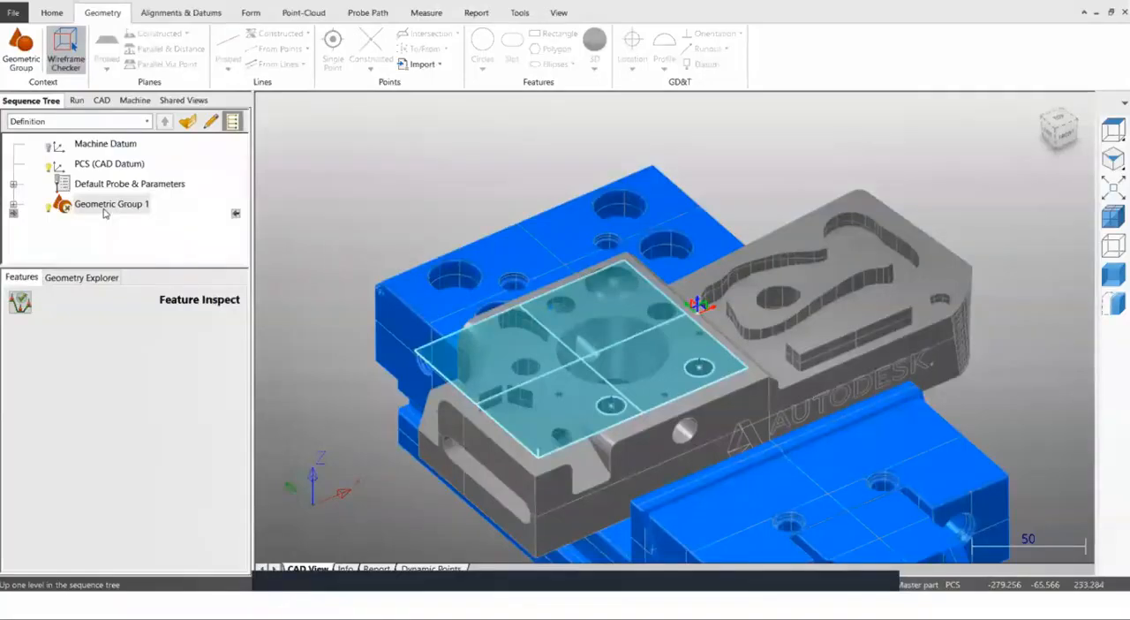
middle_drag(656, 221, 651, 245)
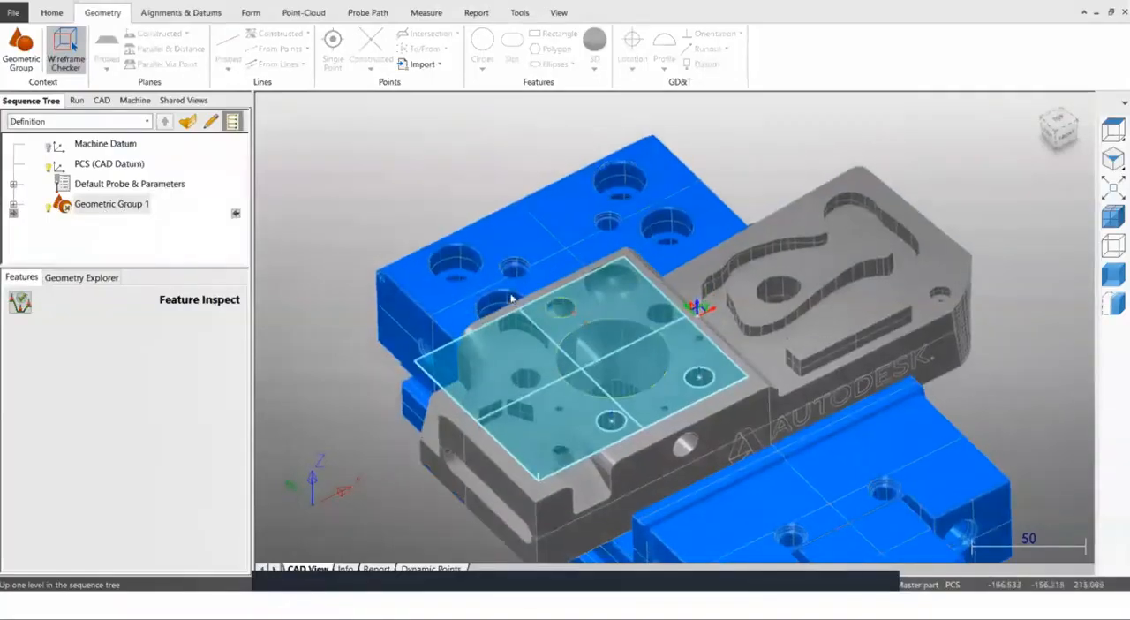
middle_drag(510, 298, 506, 274)
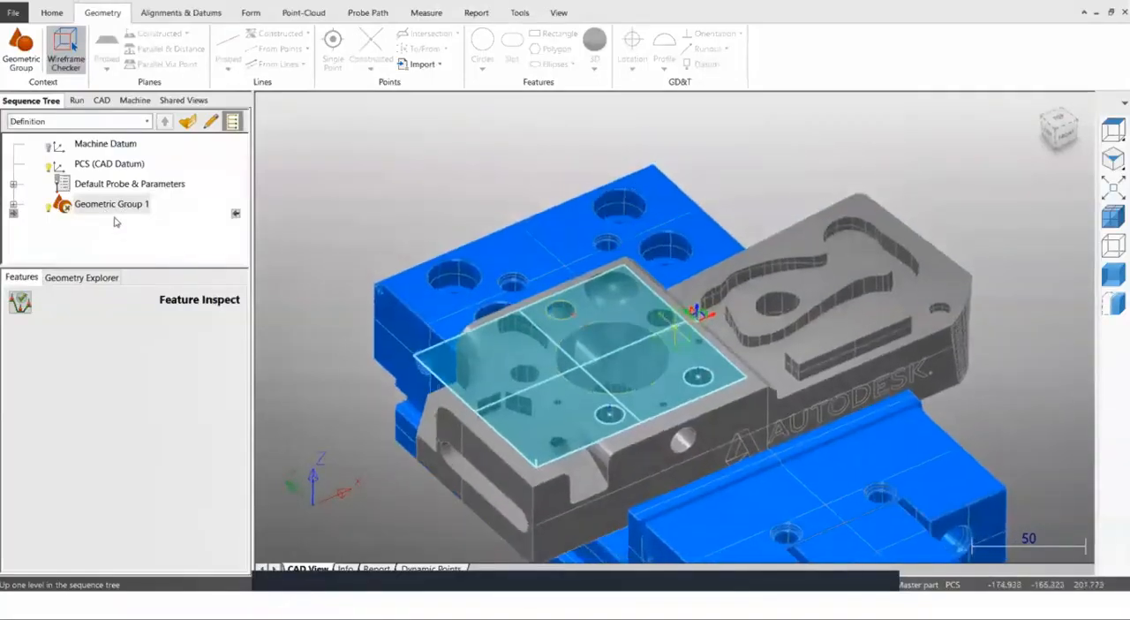
click(14, 208)
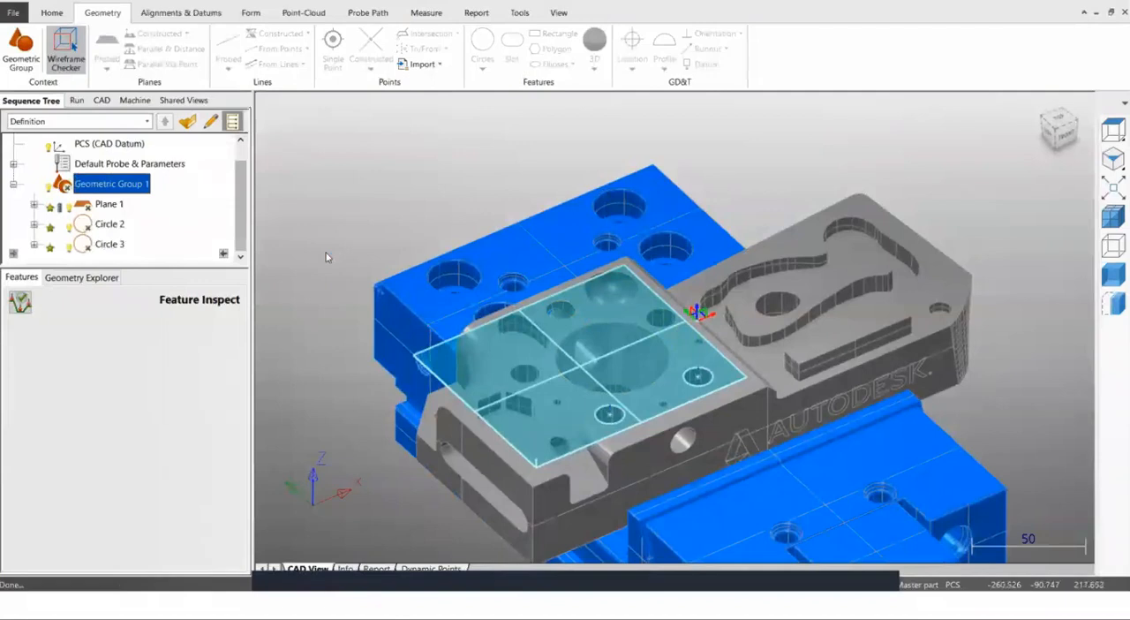
click(75, 100)
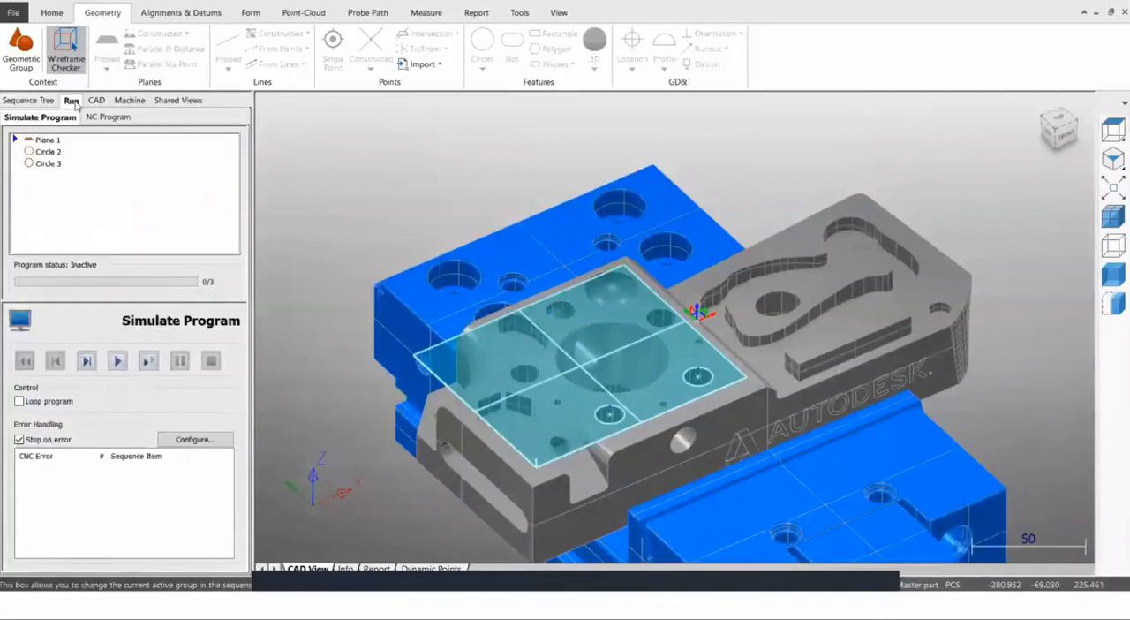
click(115, 362)
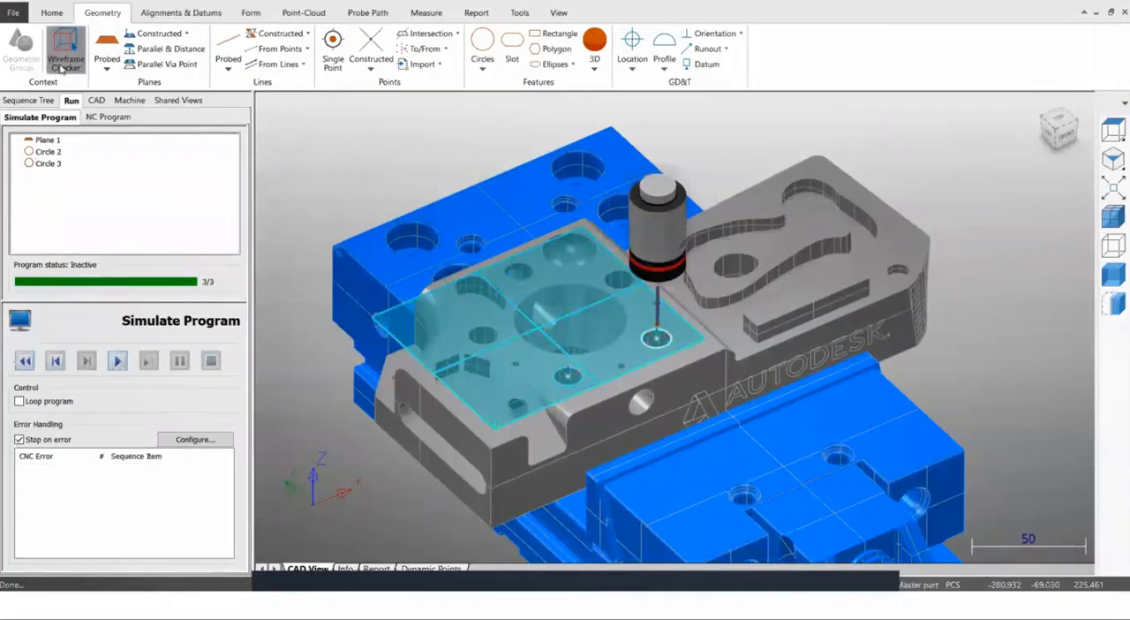
Go back to the top level of the sequence, collapse Geometric Group 1 and hide its features in the model view.
click(30, 100)
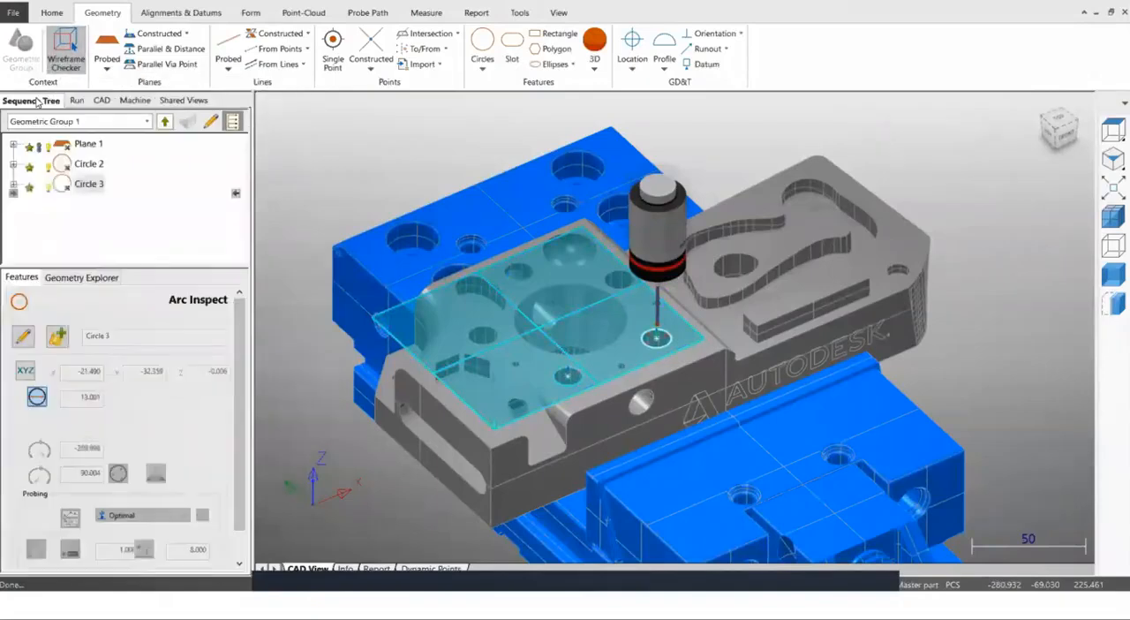
click(164, 123)
click(14, 184)
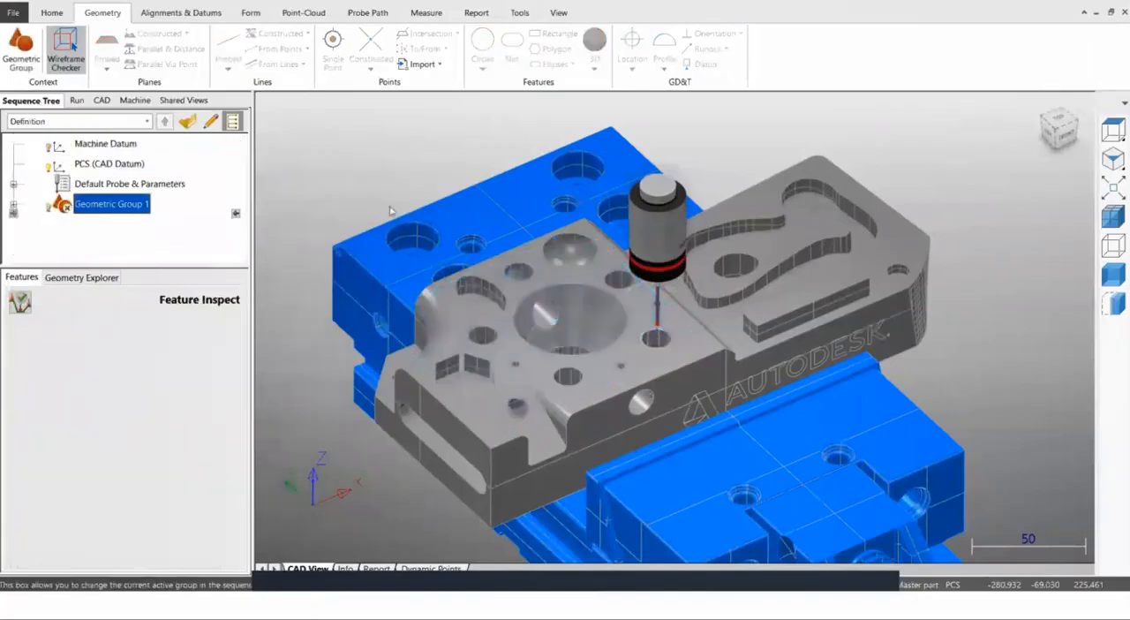
mouse_move(574, 176)
middle_down()
mouse_move(554, 154)
mouse_move(418, 224)
mouse_move(405, 210)
middle_up()
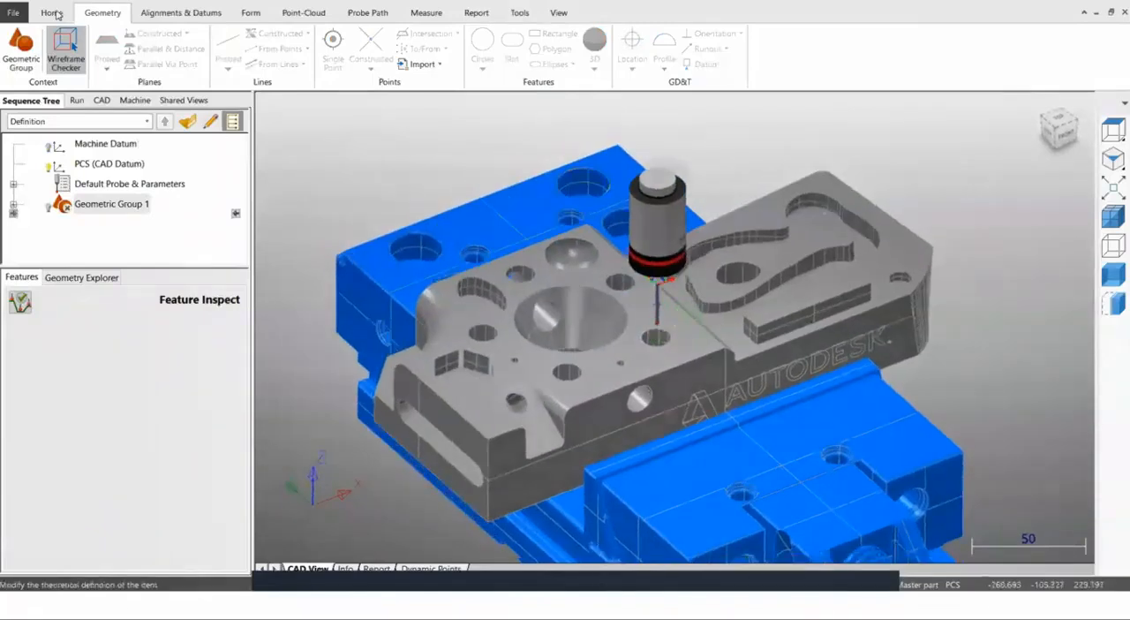
Insert a CNC Surface Group after Geometric Group 1 for probing surface points on the block.
click(53, 13)
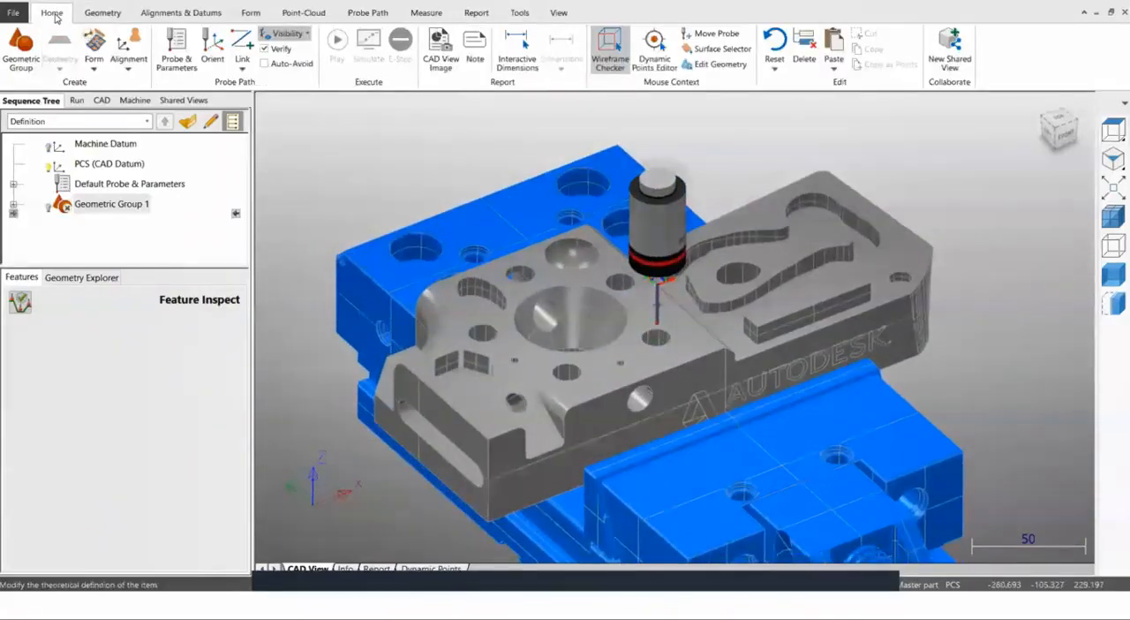
click(94, 67)
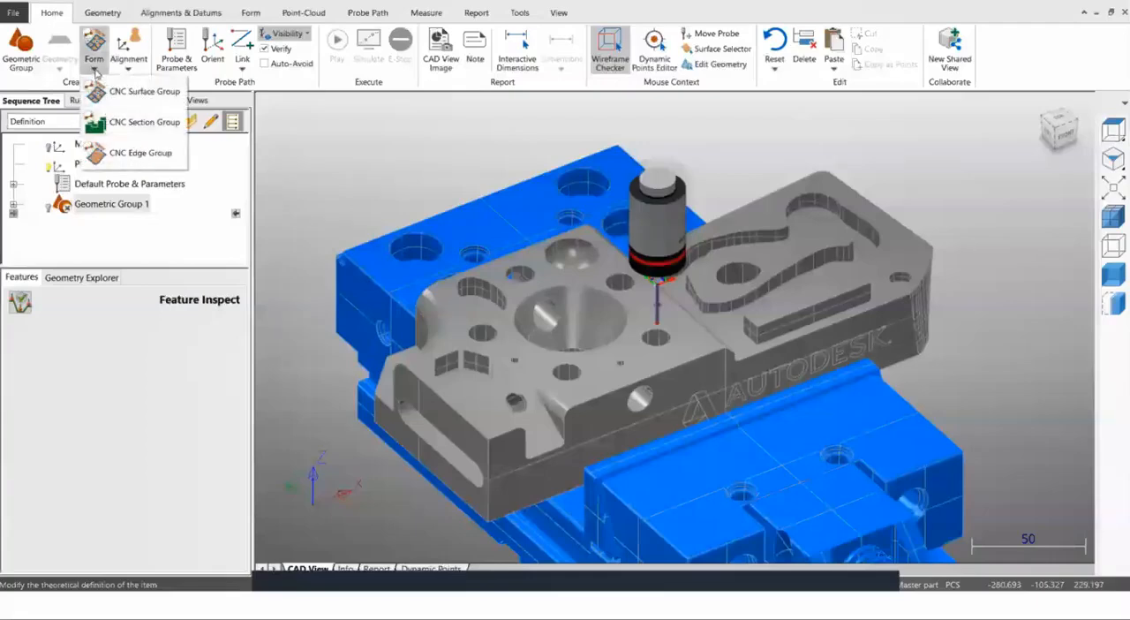
click(122, 94)
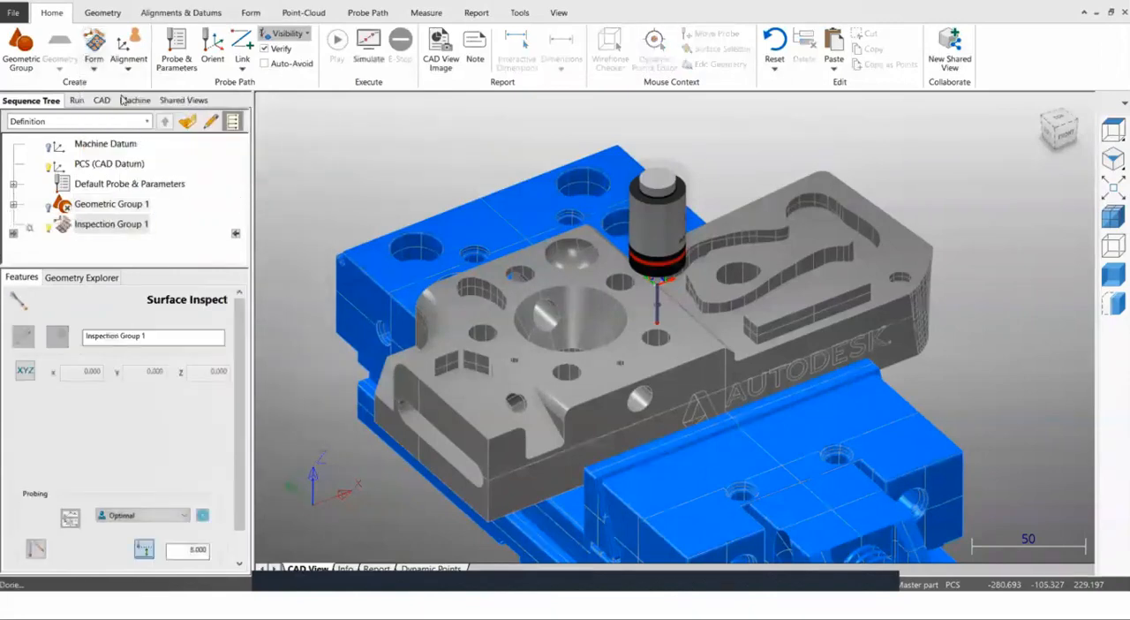
scroll(385, 250, up, 3)
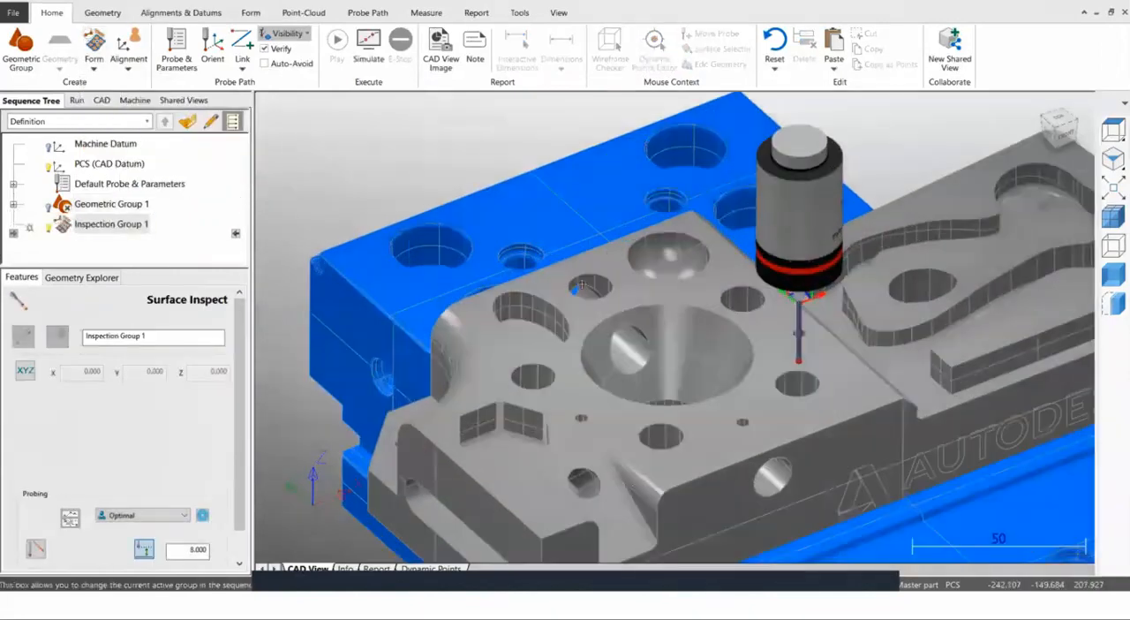
scroll(404, 289, up, 2)
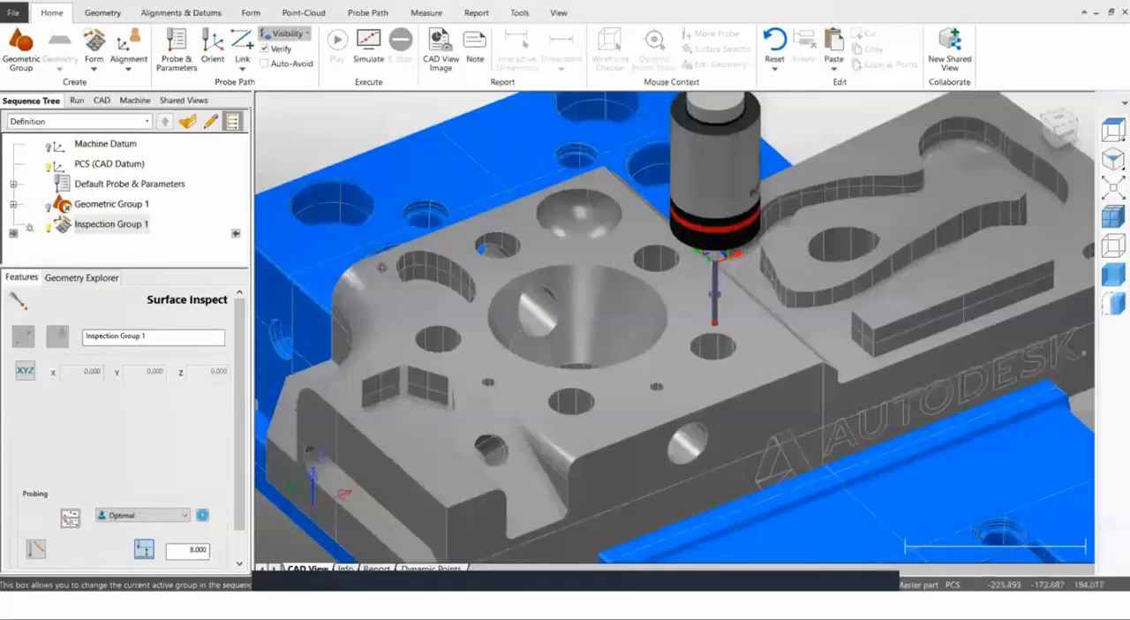
Place surface probing points around the top face's corners and beside the large central bore, and shift three of them slightly.
click(601, 182)
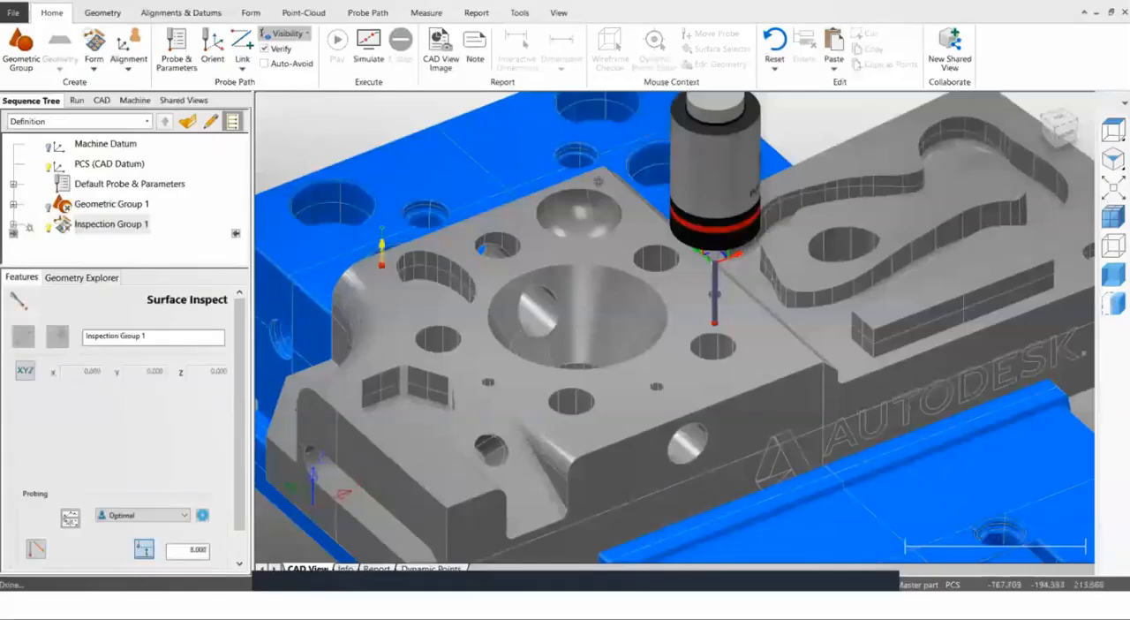
click(594, 428)
click(483, 334)
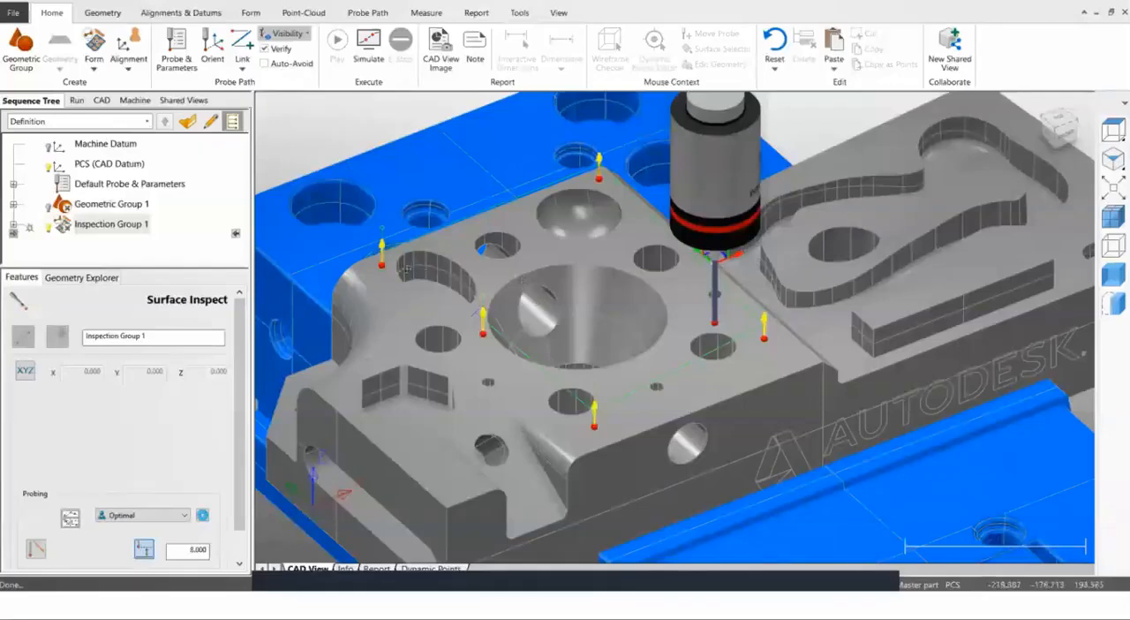
drag(765, 337, 775, 354)
mouse_move(594, 427)
mouse_down()
mouse_move(617, 418)
mouse_move(604, 422)
mouse_up()
drag(482, 333, 486, 355)
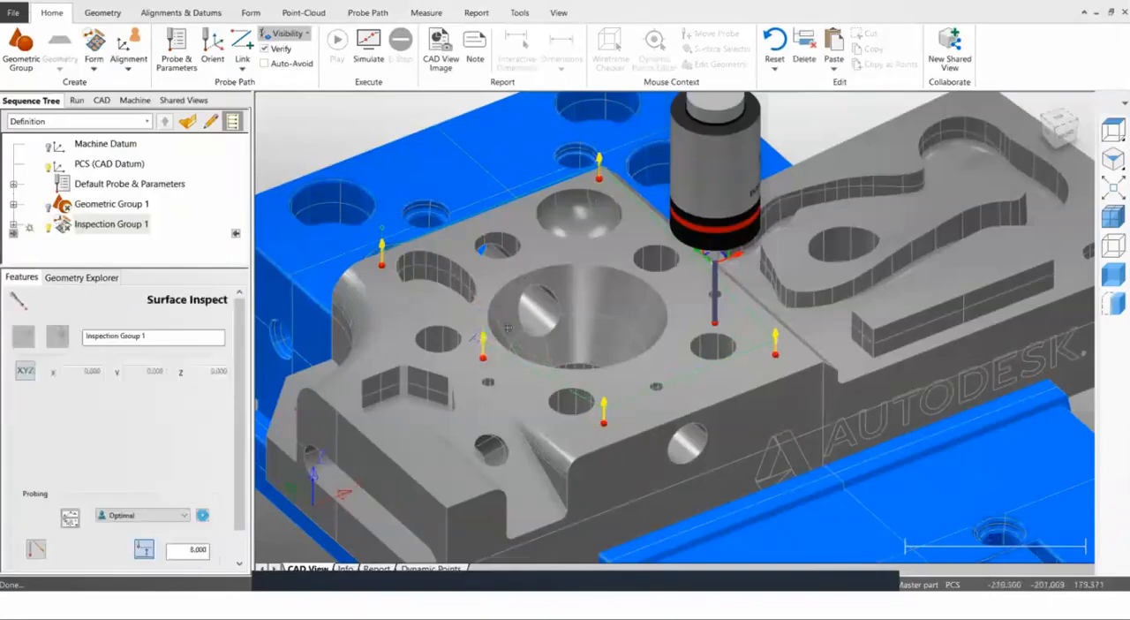
Set the probing clearance distance of Inspection Group 1 to 25 and save the group.
drag(243, 365, 232, 396)
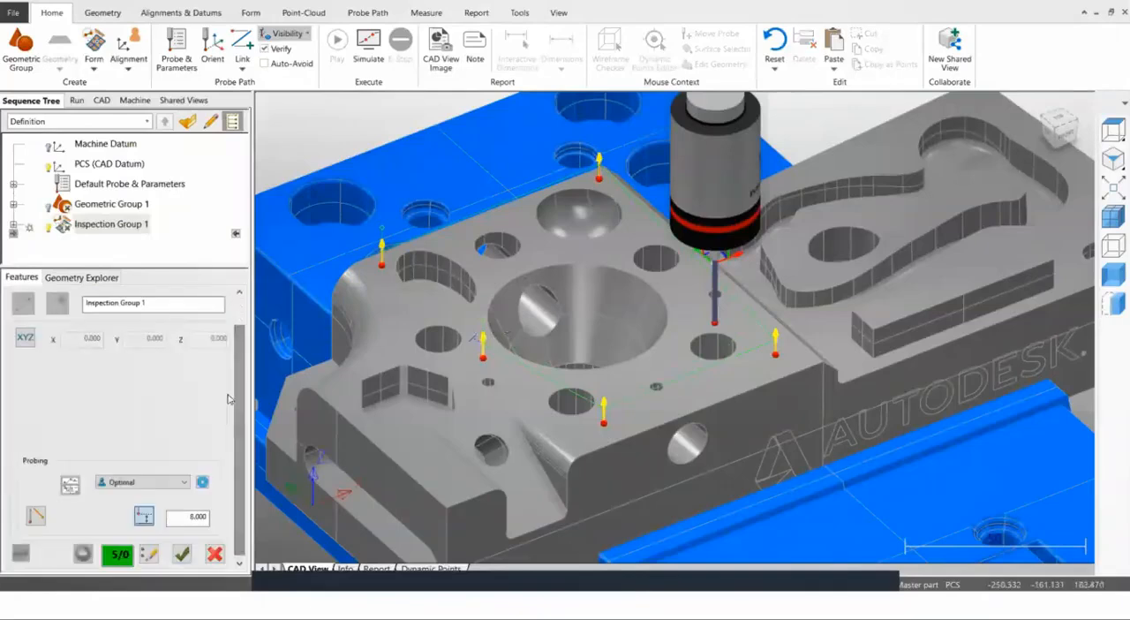
drag(189, 517, 225, 522)
text(25)
click(181, 553)
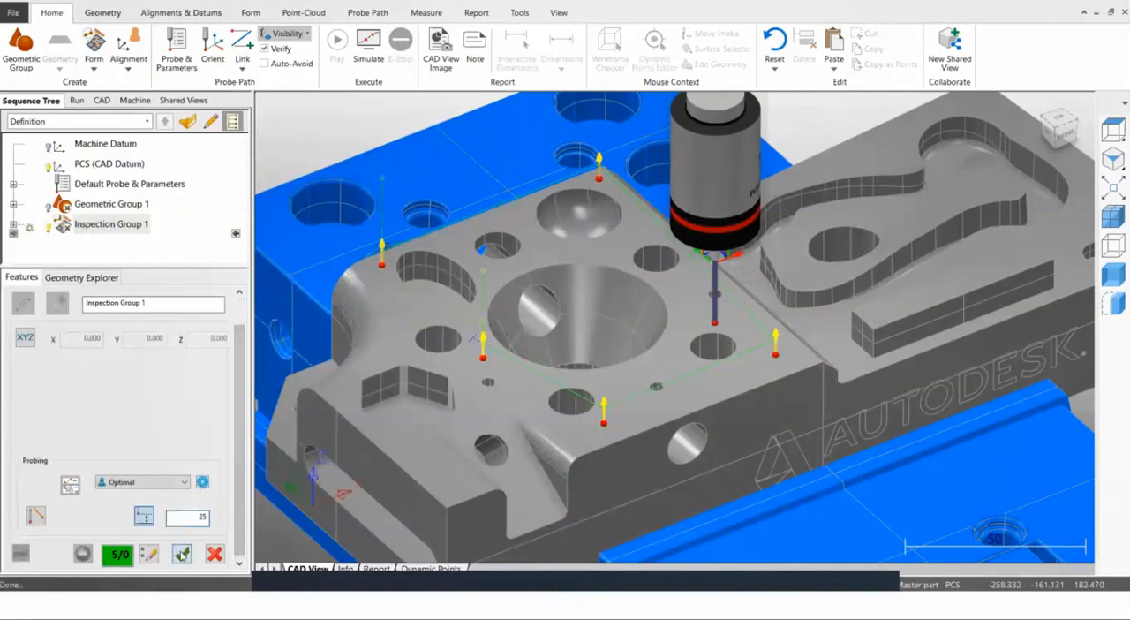
Set Inspection Group 1 as the start of the simulation range and simulate its surface point probing.
right_click(107, 226)
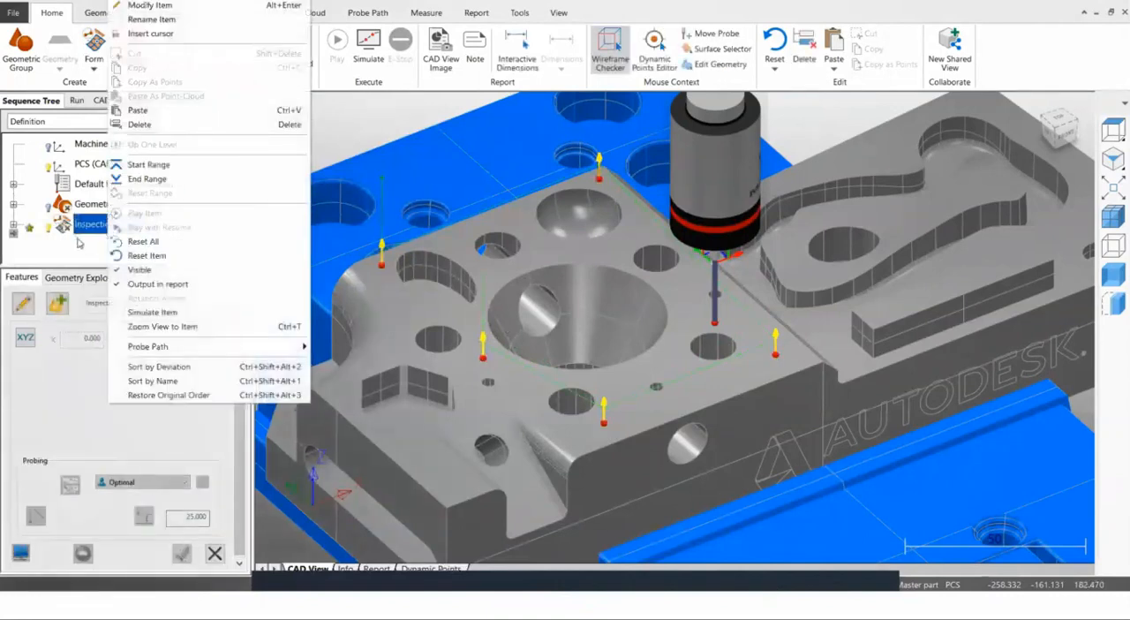
click(78, 242)
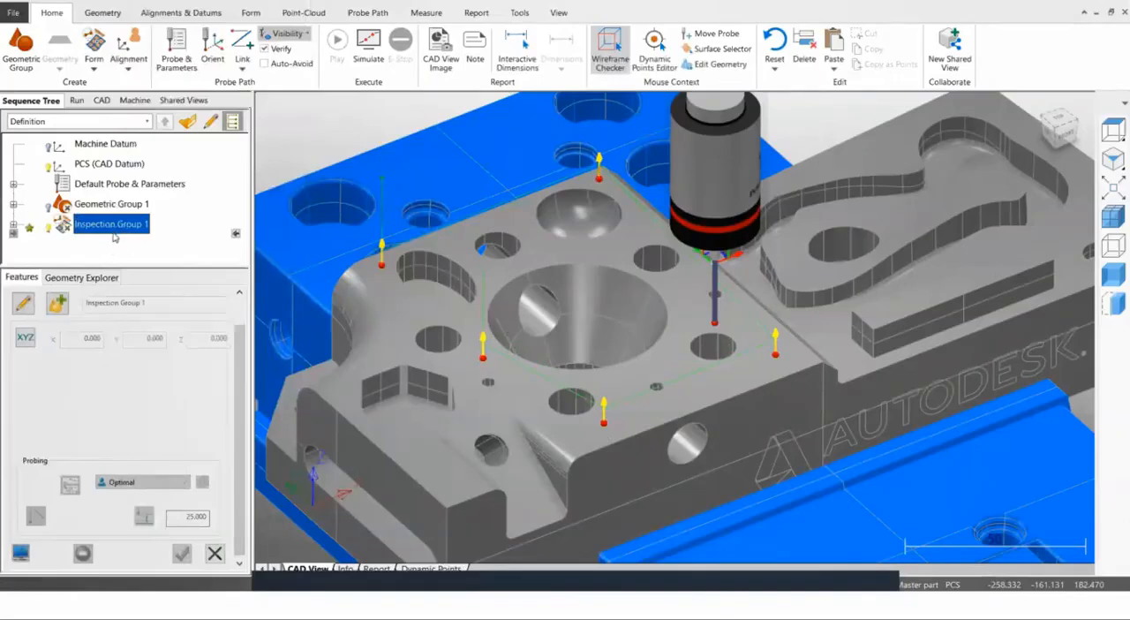
right_click(114, 232)
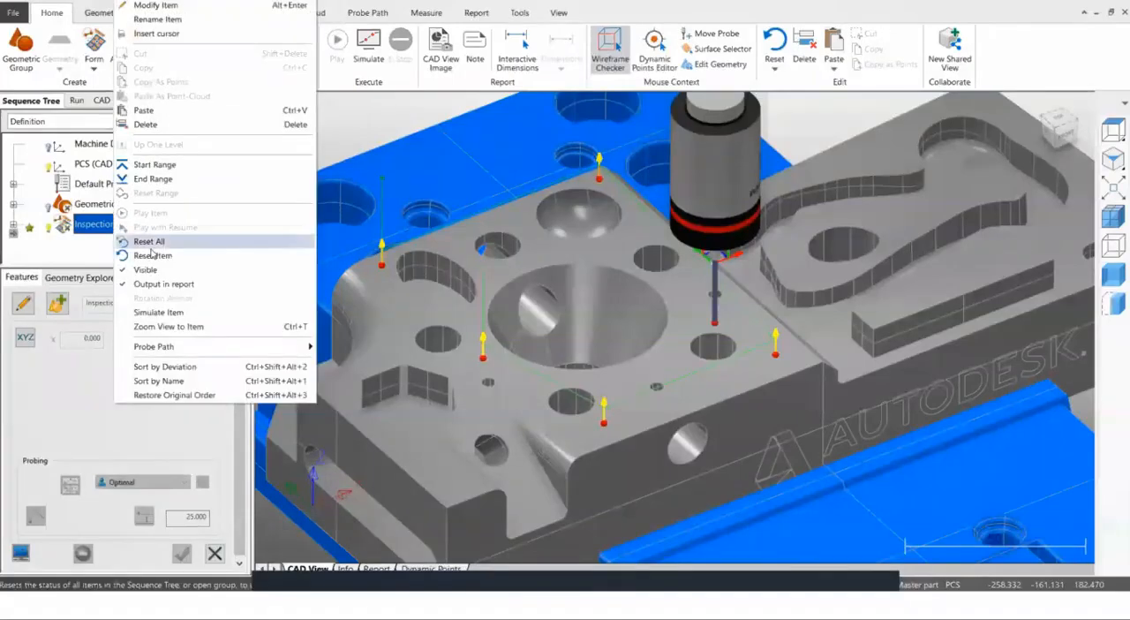
click(150, 165)
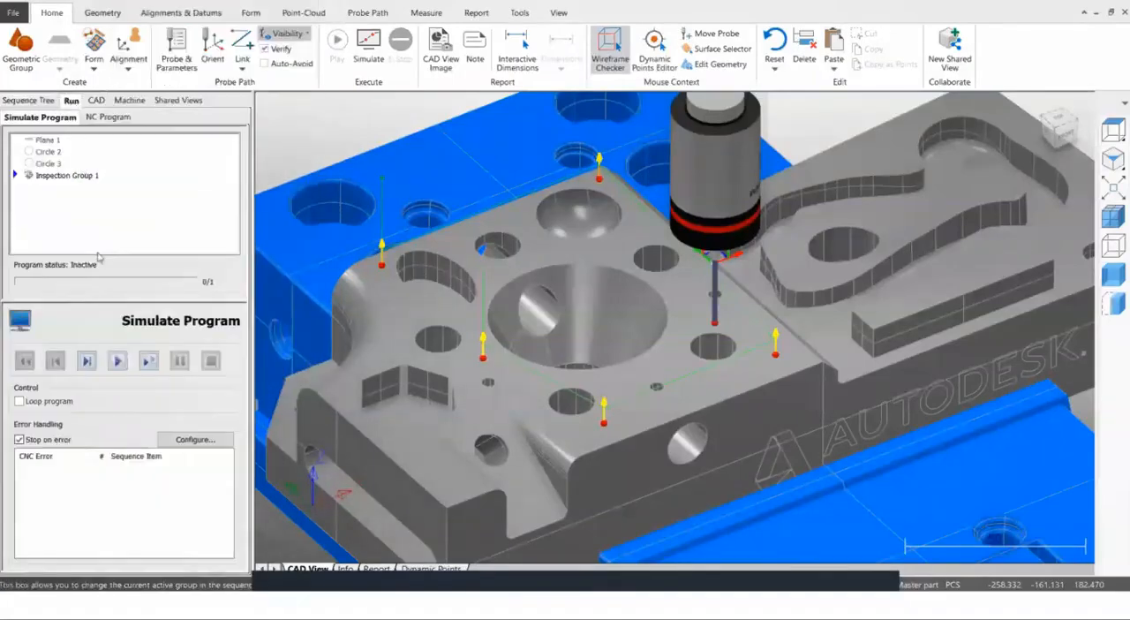
click(117, 360)
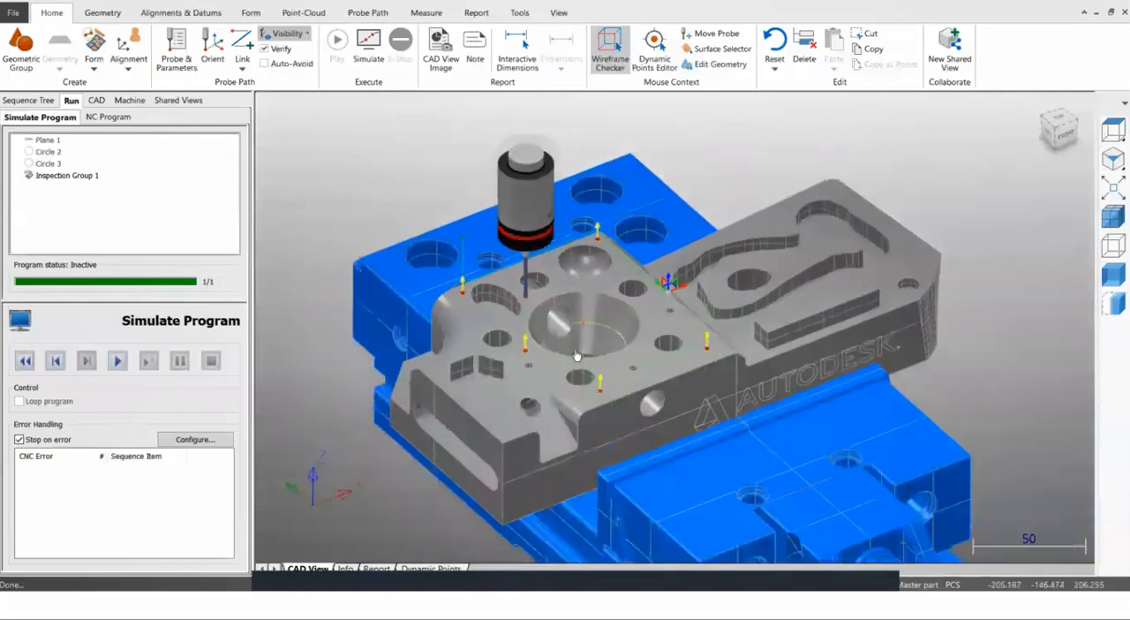
scroll(606, 354, up, 2)
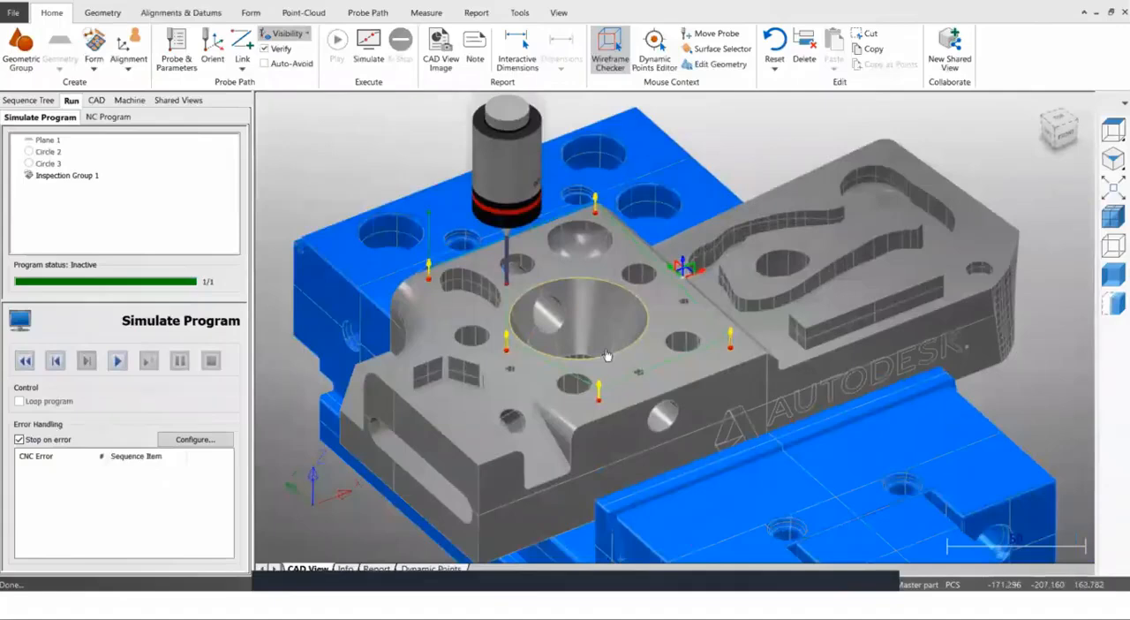
Return to the sequence, hide Inspection Group 1 in the model view, close its feature form and delete the group.
click(29, 101)
click(53, 227)
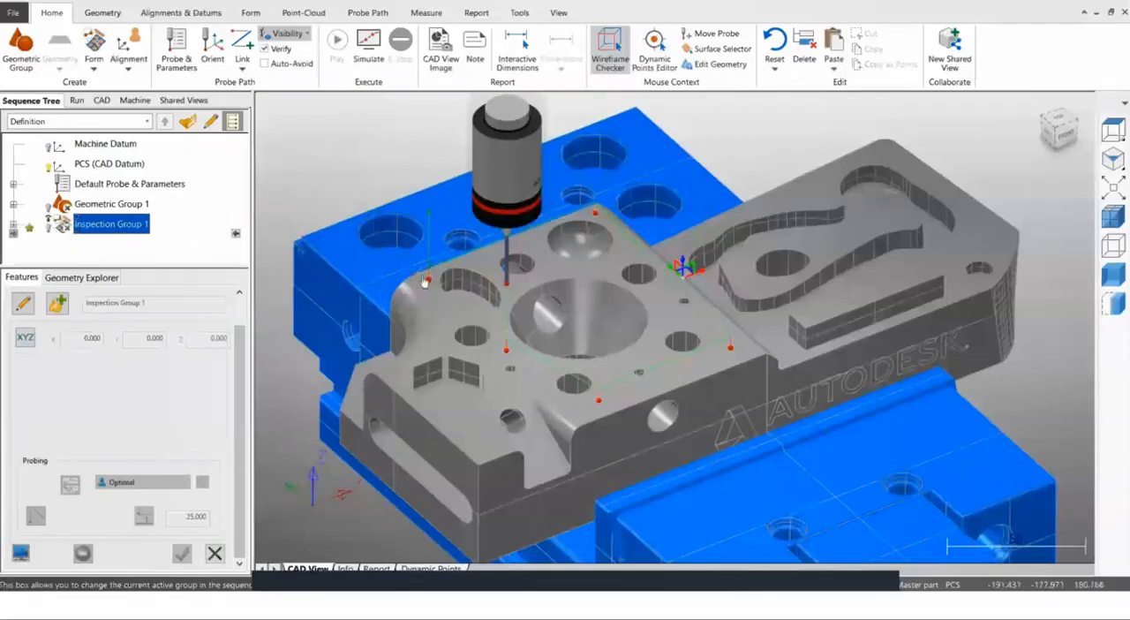
scroll(425, 282, down, 2)
scroll(576, 347, up, 2)
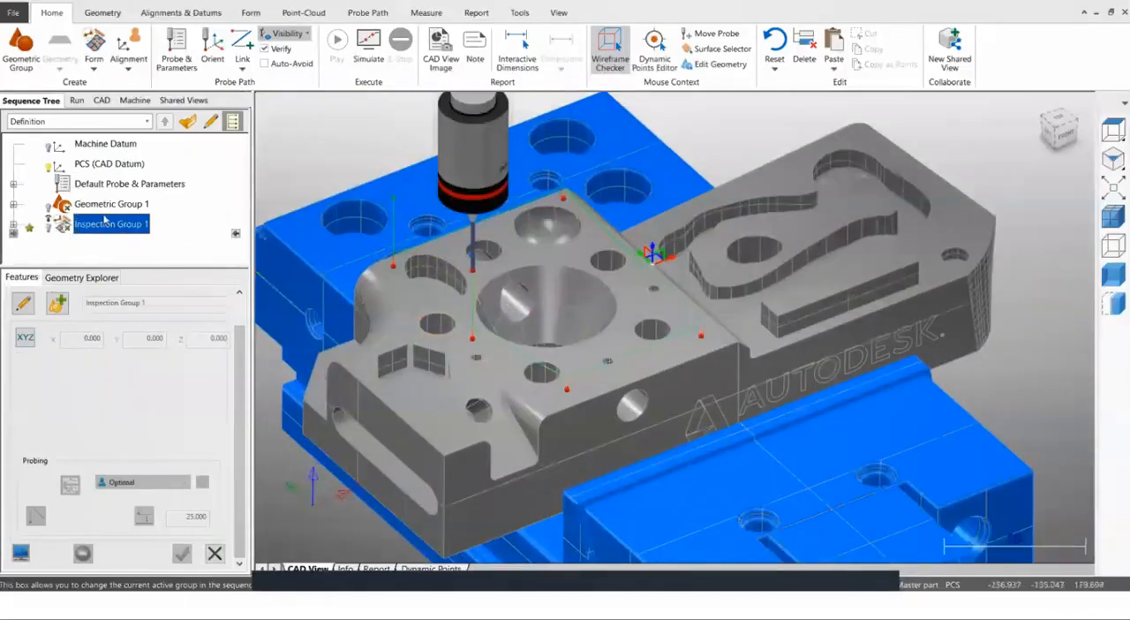
click(214, 553)
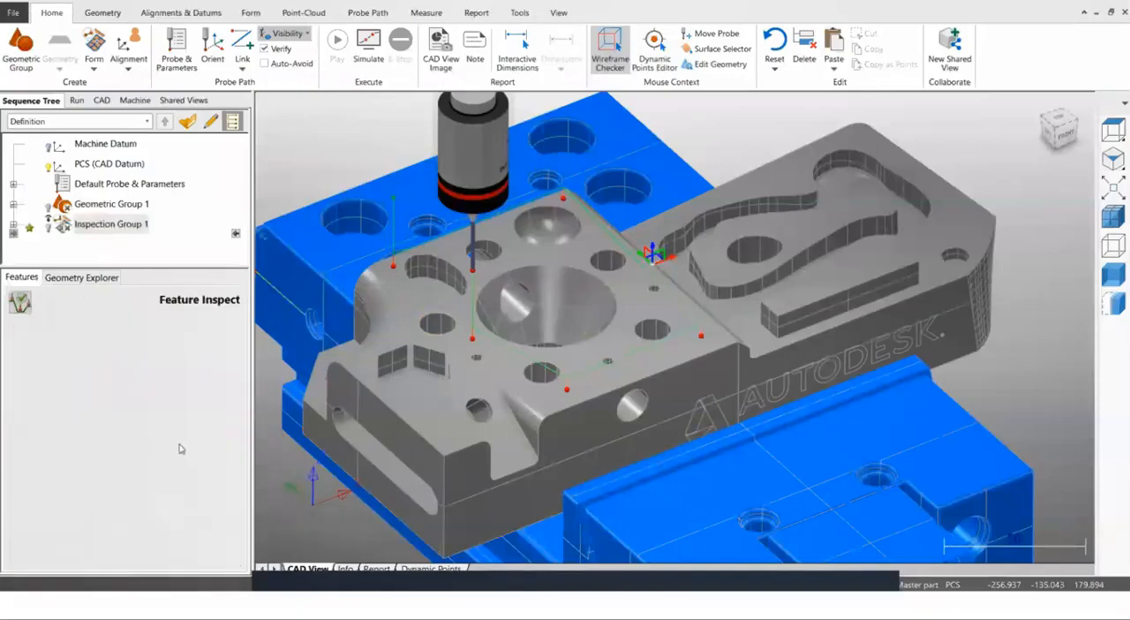
right_click(111, 226)
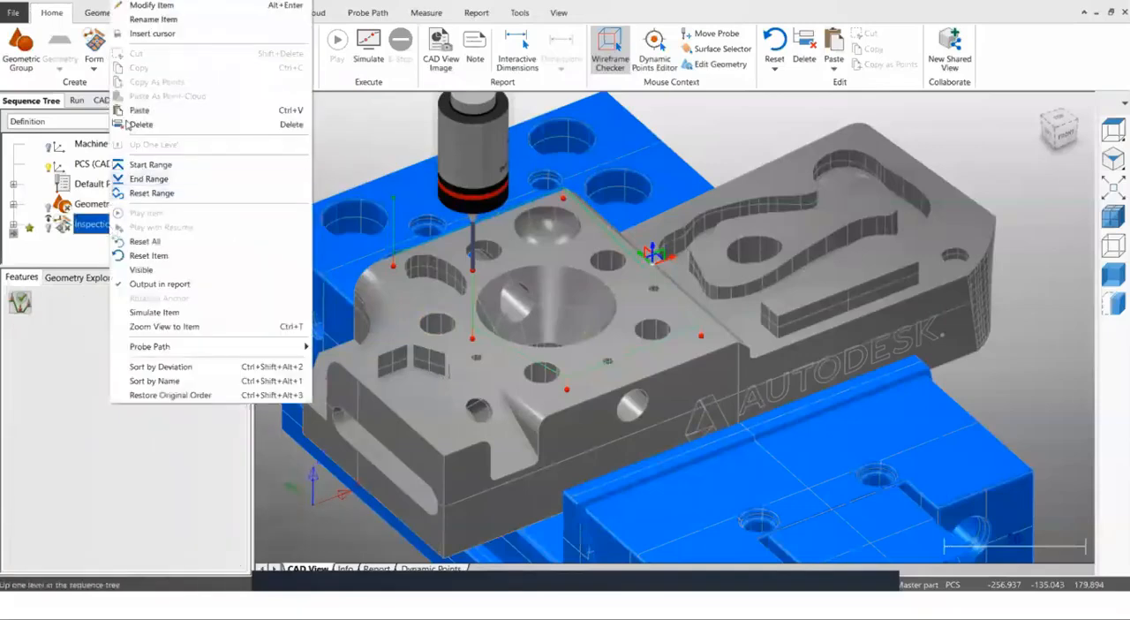
click(130, 124)
click(608, 326)
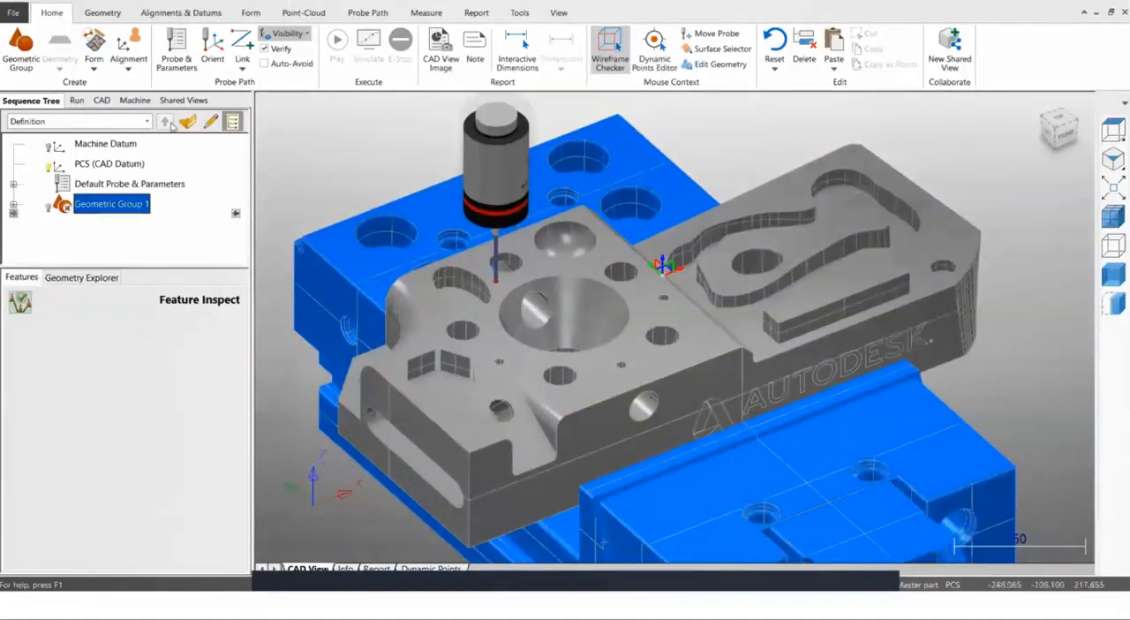
Insert a new CNC Surface Group after Geometric Group 1 and choose SelectedSurface as its probing method.
click(94, 71)
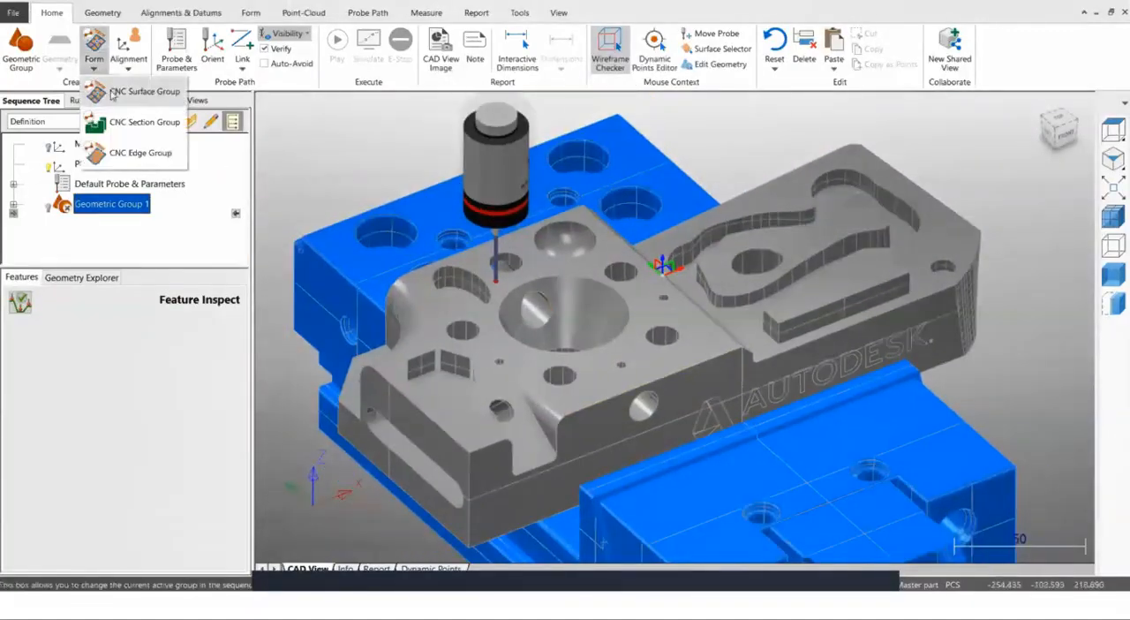
click(113, 93)
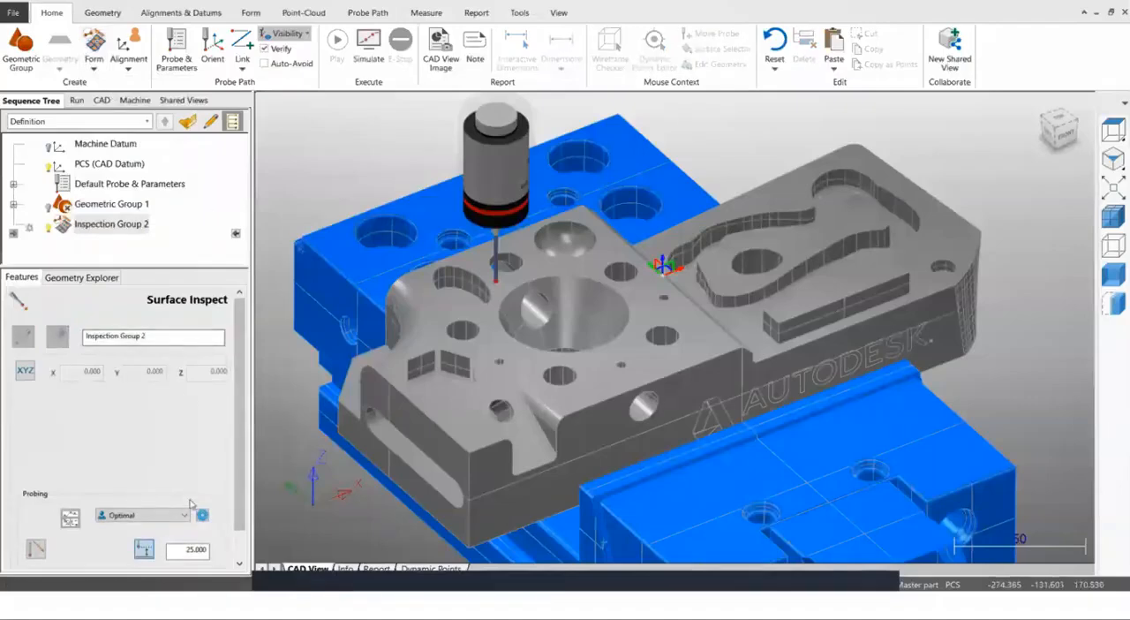
scroll(239, 426, down, 1)
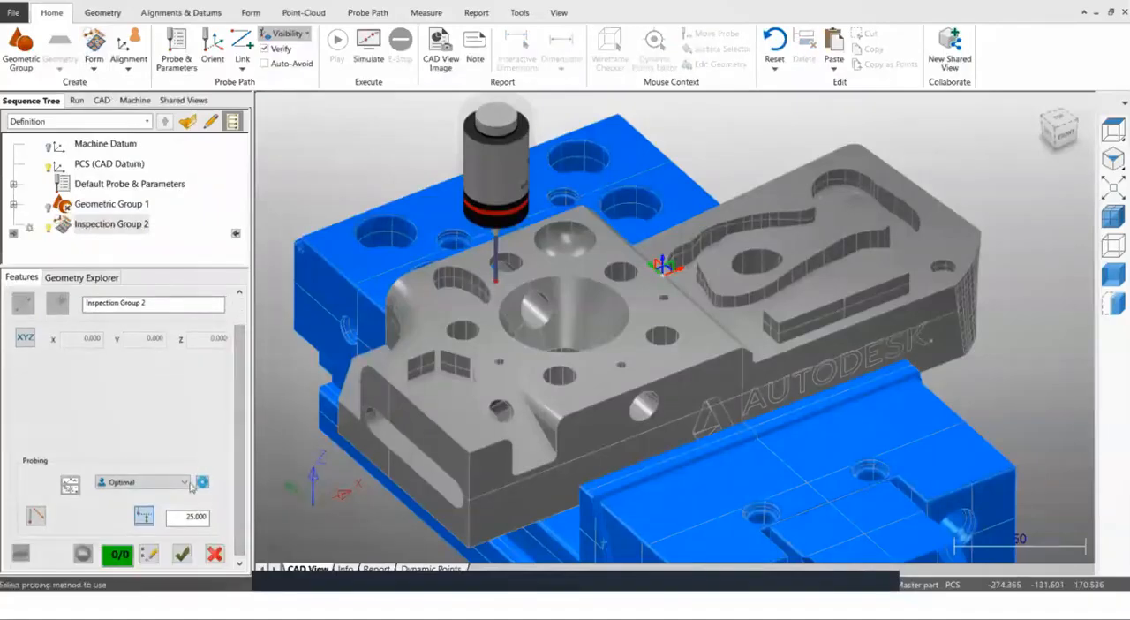
click(185, 483)
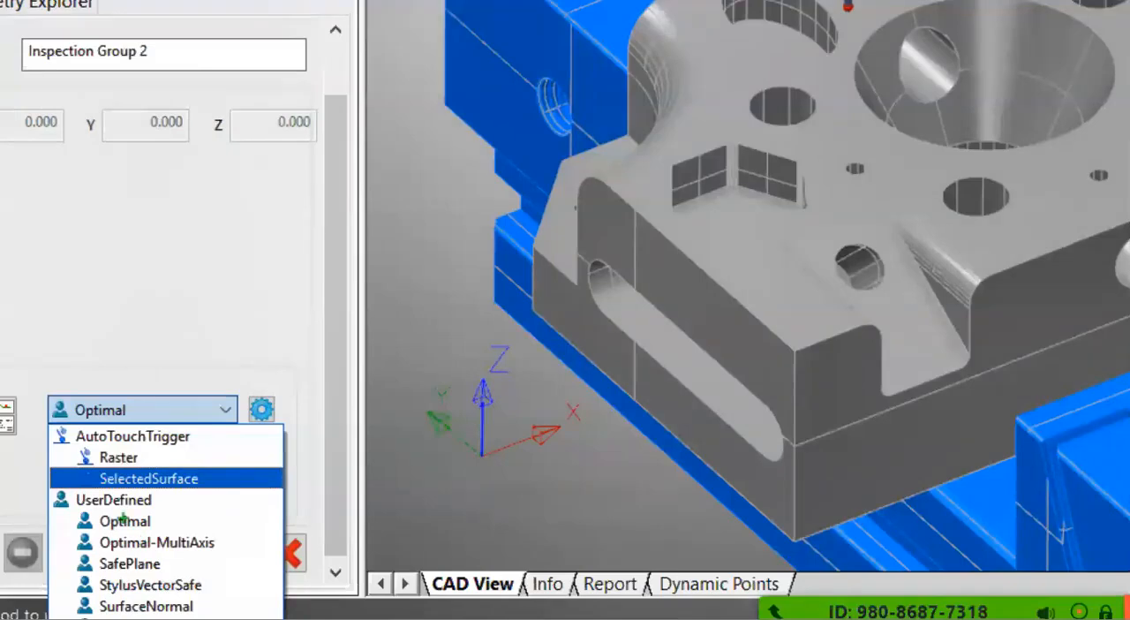
drag(80, 457, 224, 511)
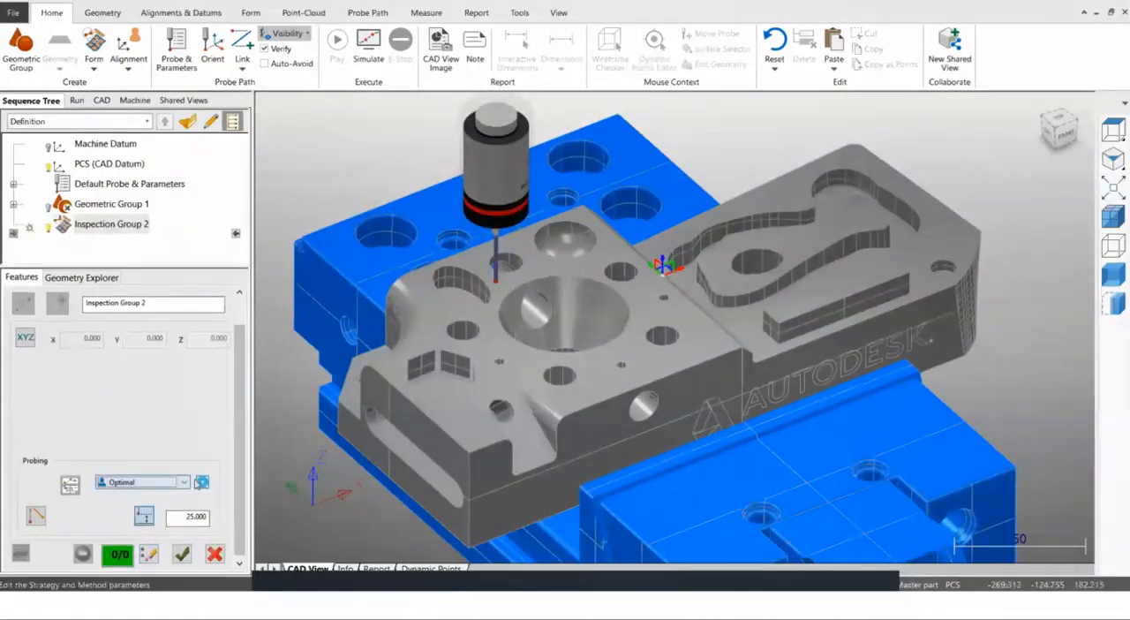
click(181, 482)
click(155, 519)
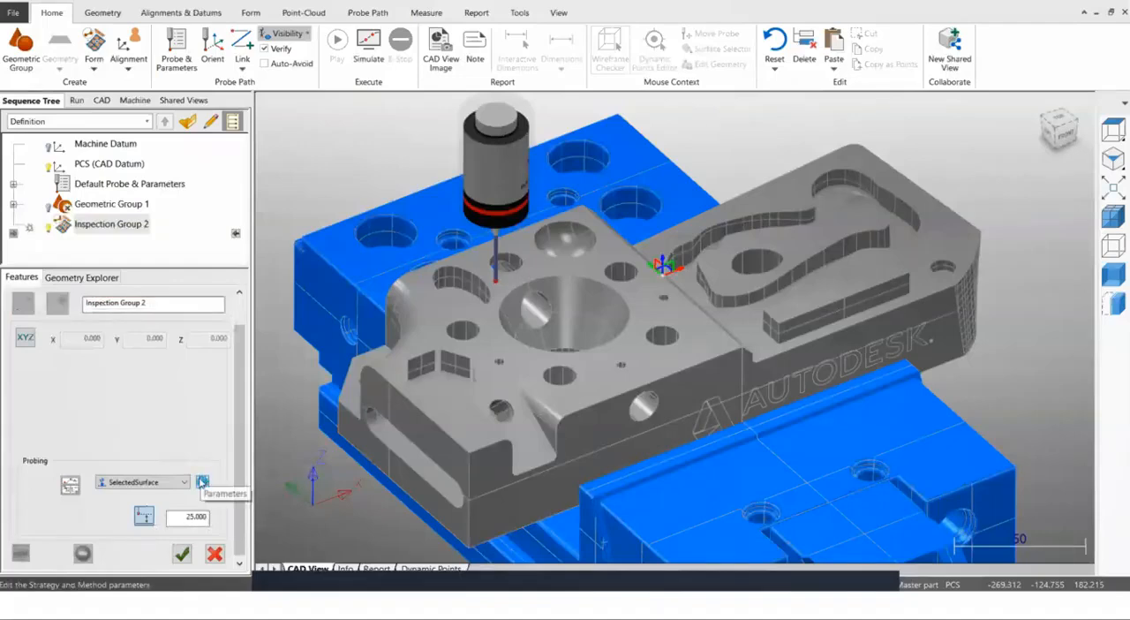
Select the block's perforated top face as the probing surface and generate points by intervals with 10 rows and 10 points per row.
click(202, 481)
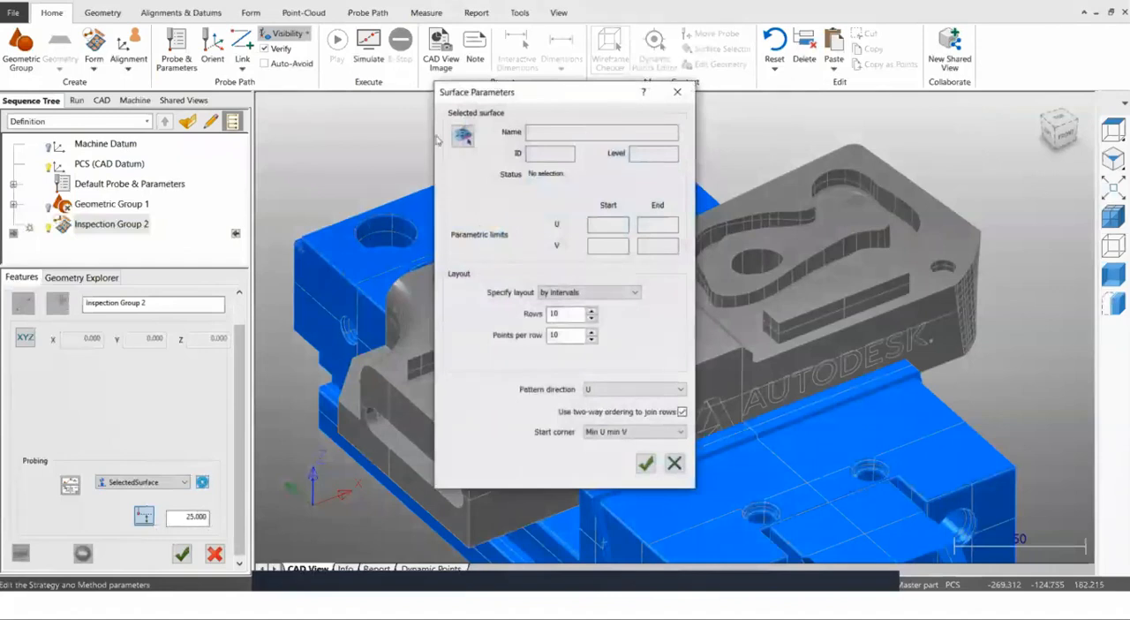
drag(470, 97, 71, 36)
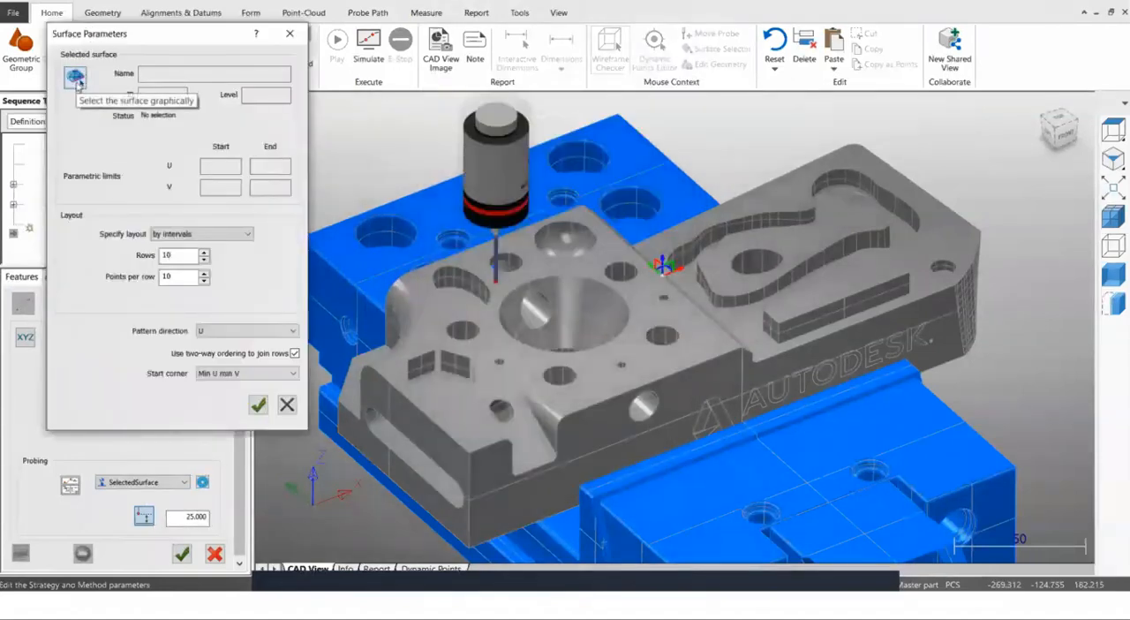
click(76, 80)
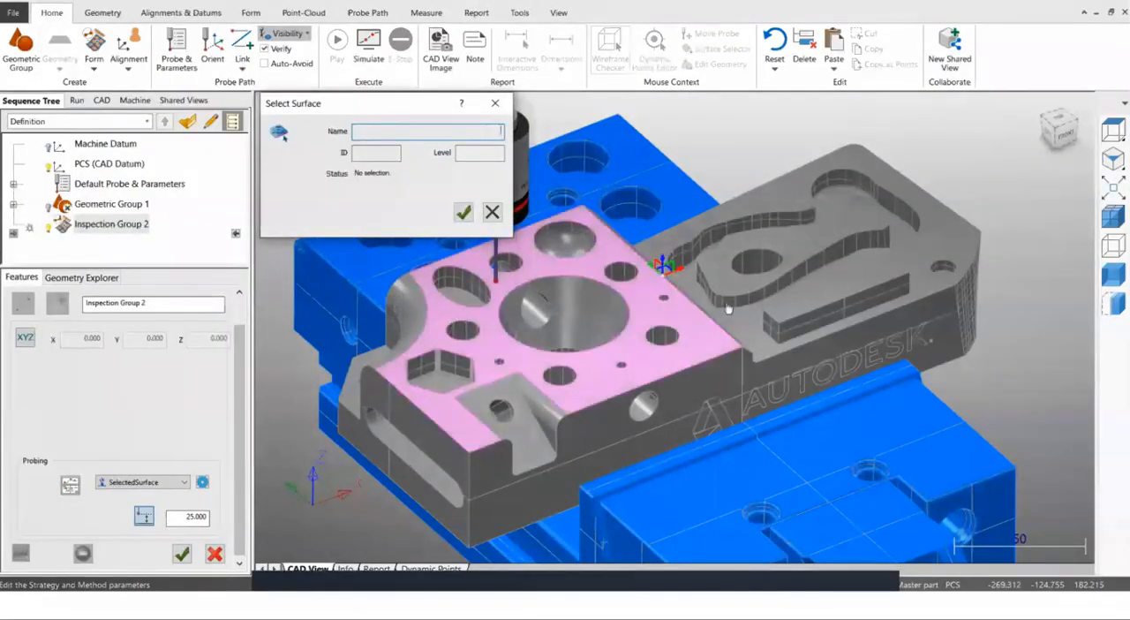
click(594, 375)
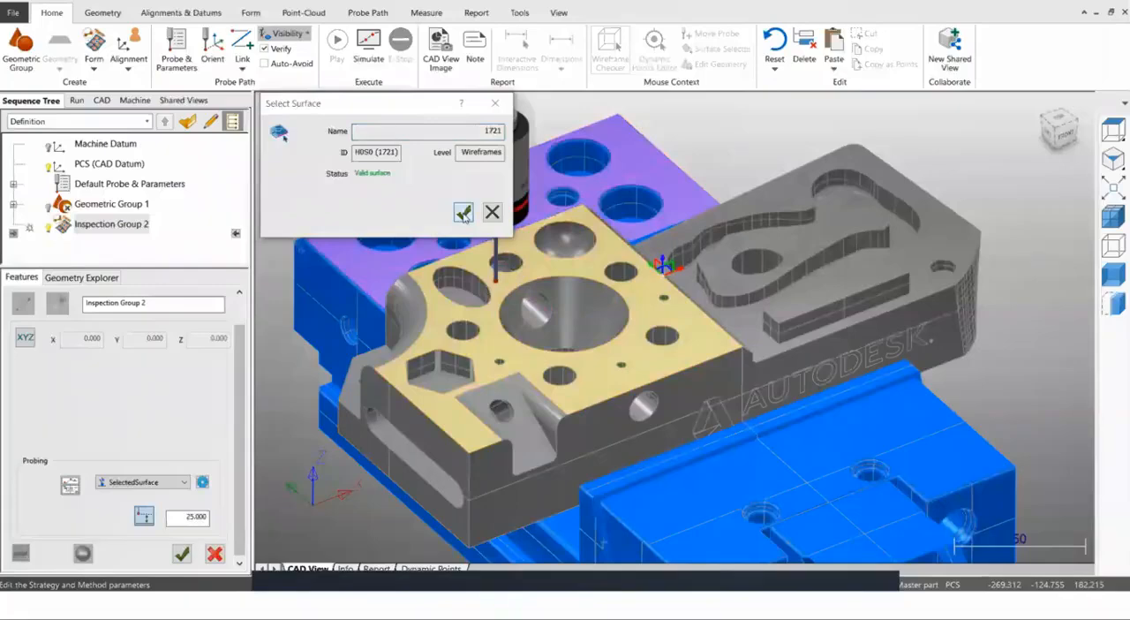
click(464, 213)
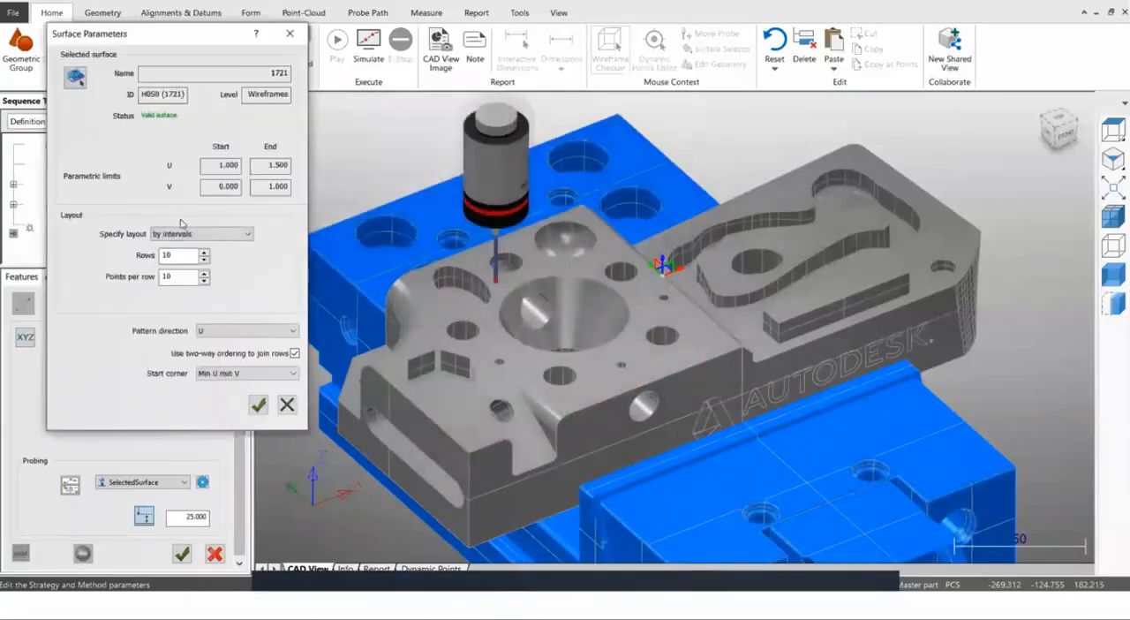
click(258, 404)
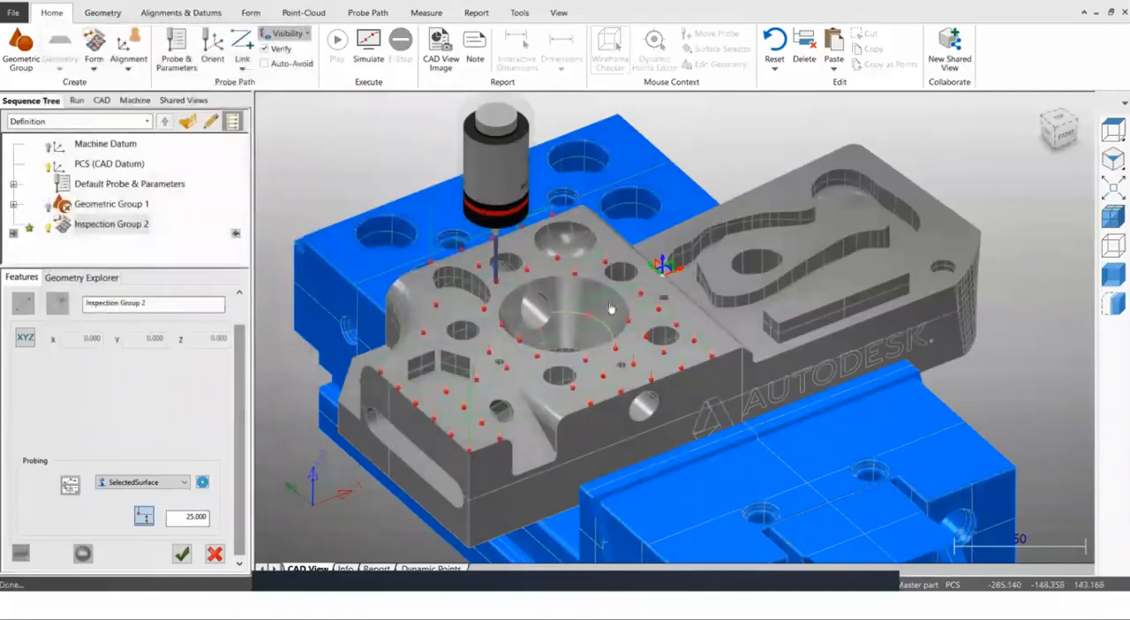
Reopen the selected surface's probing parameters and specify the point layout by normalised units.
scroll(615, 333, down, 2)
scroll(527, 387, up, 4)
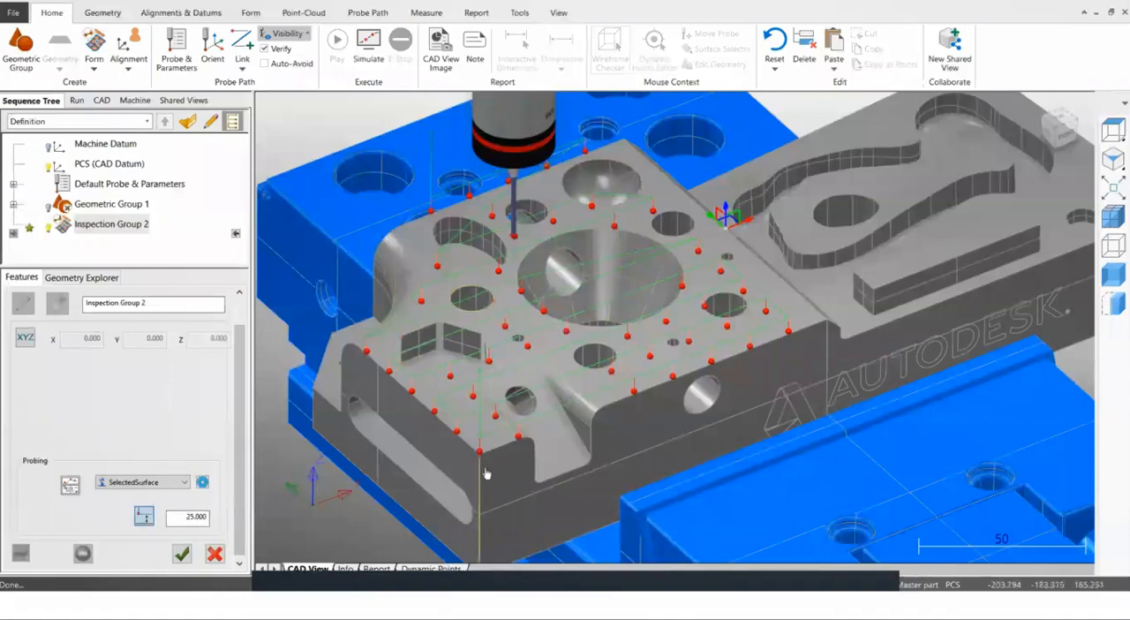
scroll(471, 470, up, 2)
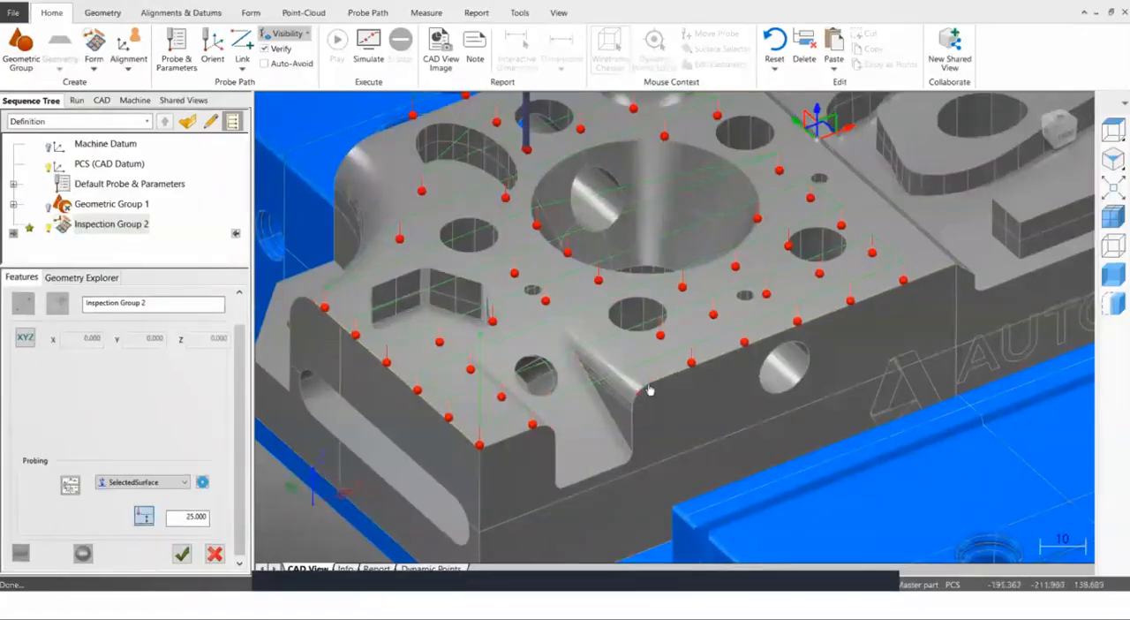
scroll(662, 393, down, 1)
scroll(653, 402, down, 5)
scroll(529, 450, up, 4)
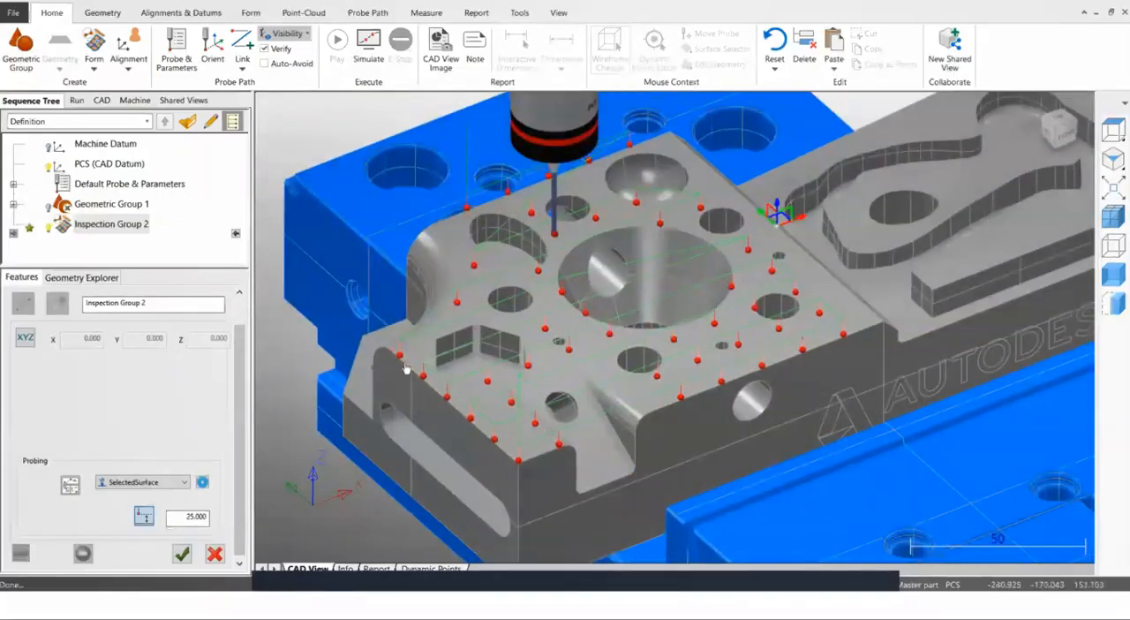
click(202, 482)
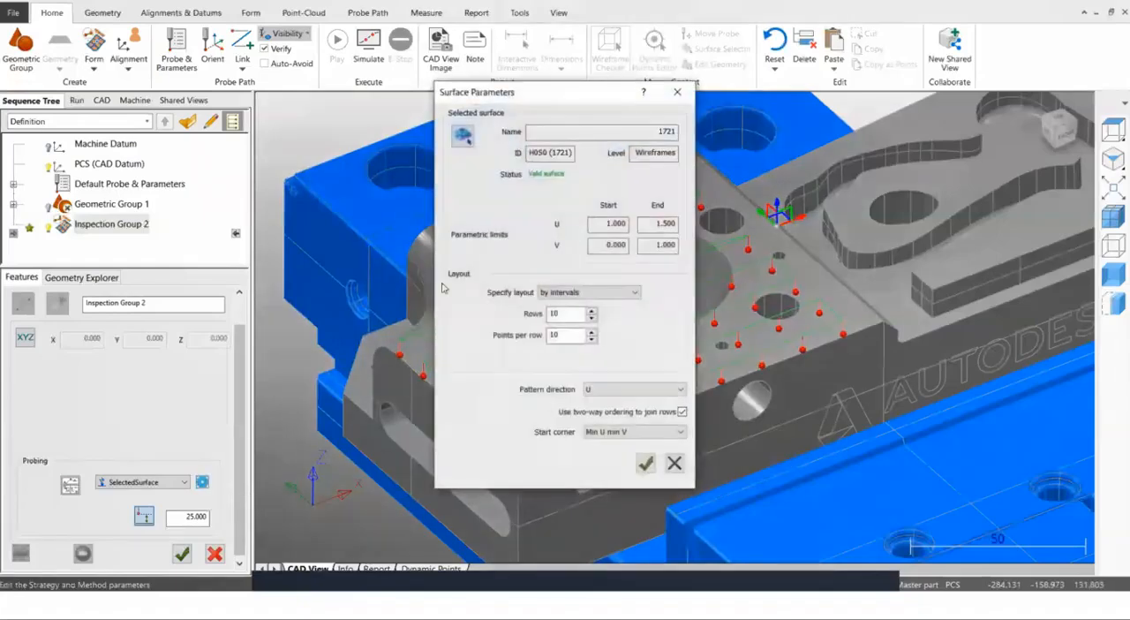
drag(496, 97, 257, 39)
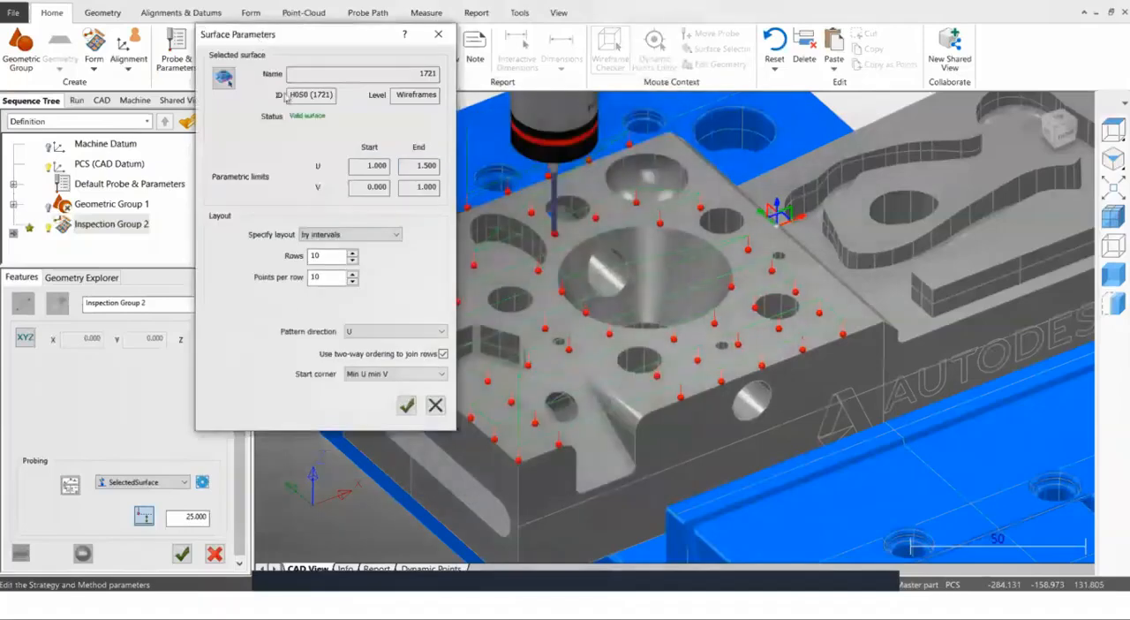
click(341, 234)
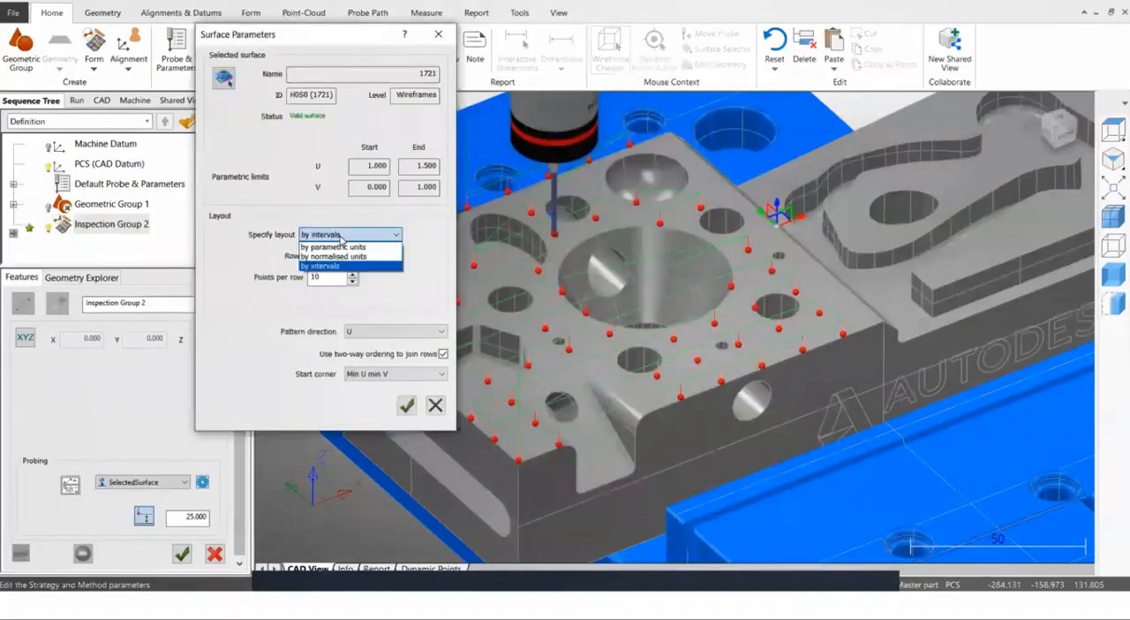
click(336, 257)
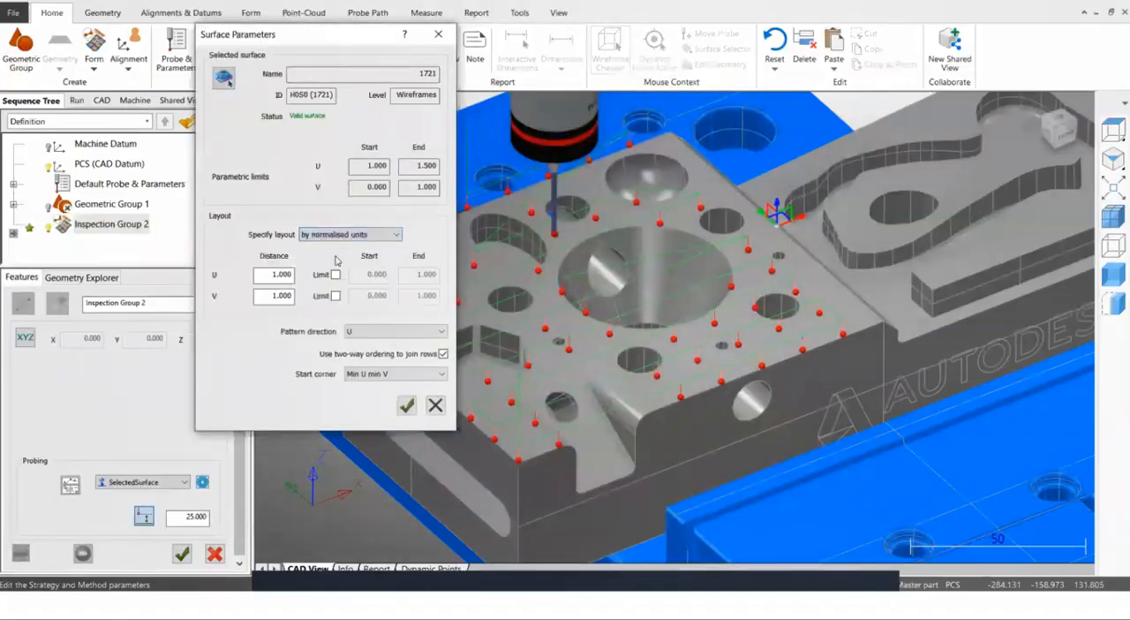
Enable the U and V limits of the layout and set both to start at 0.05 and end at 0.95.
click(336, 276)
click(335, 297)
drag(361, 276, 405, 275)
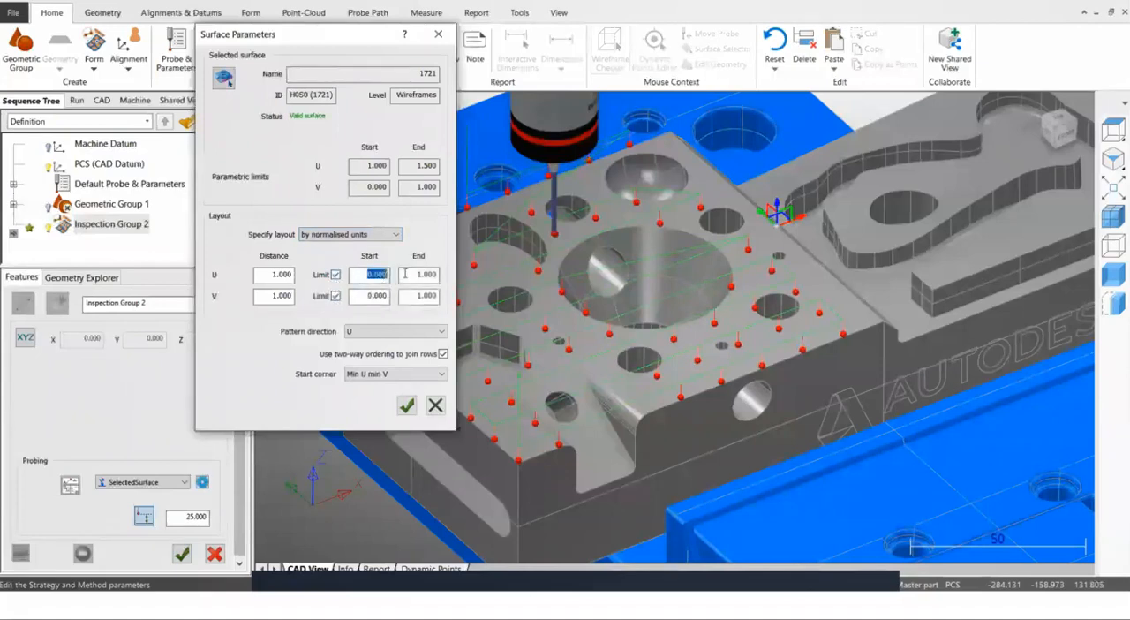
text(0.)
drag(416, 275, 450, 276)
text(0.)
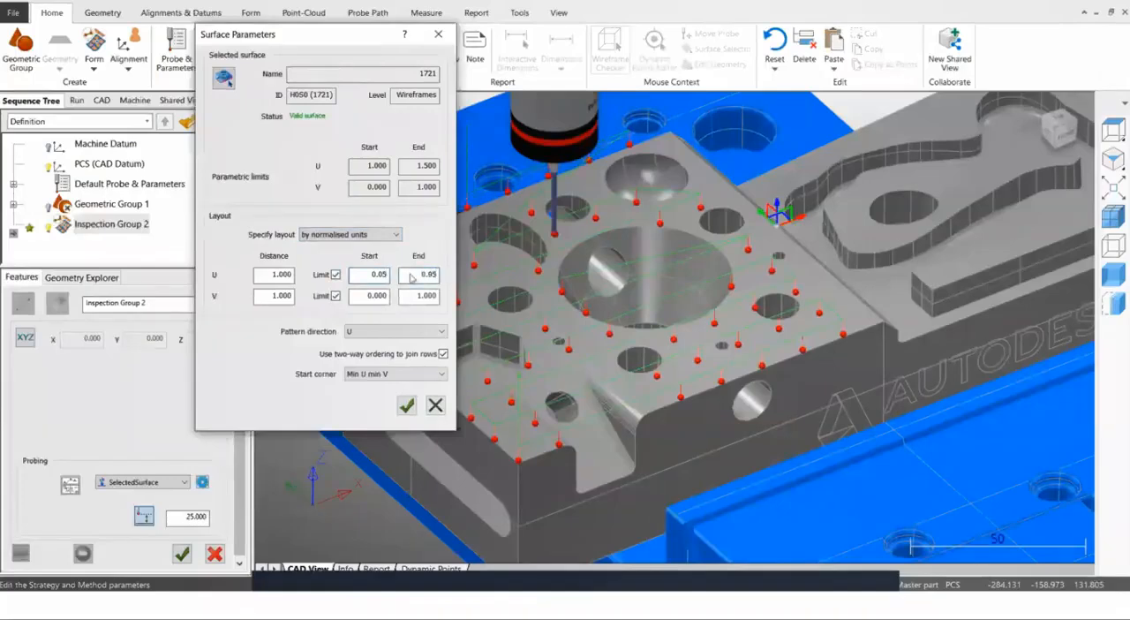
drag(362, 296, 453, 294)
text(0.050)
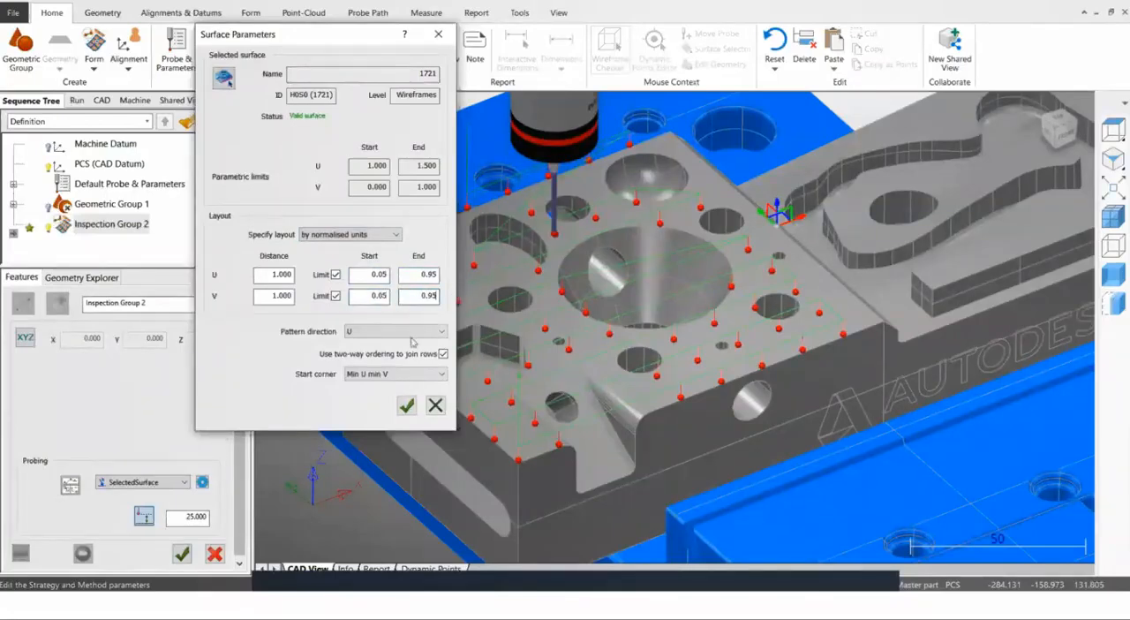
Keep the pattern direction at U, accept the surface parameters and apply them to Inspection Group 2.
click(358, 333)
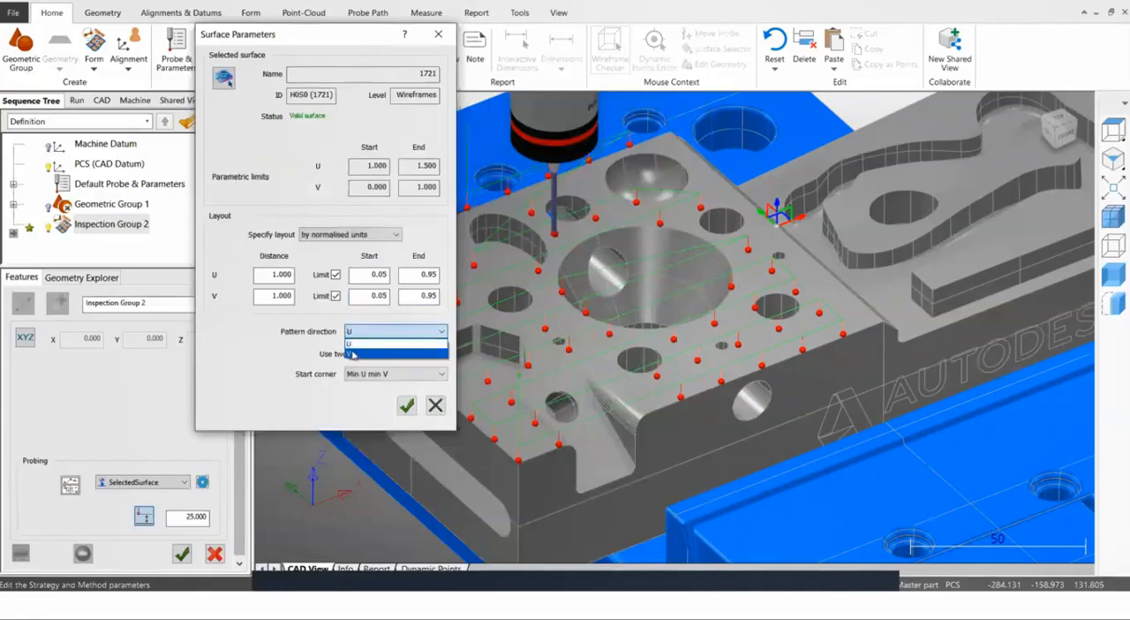
click(296, 350)
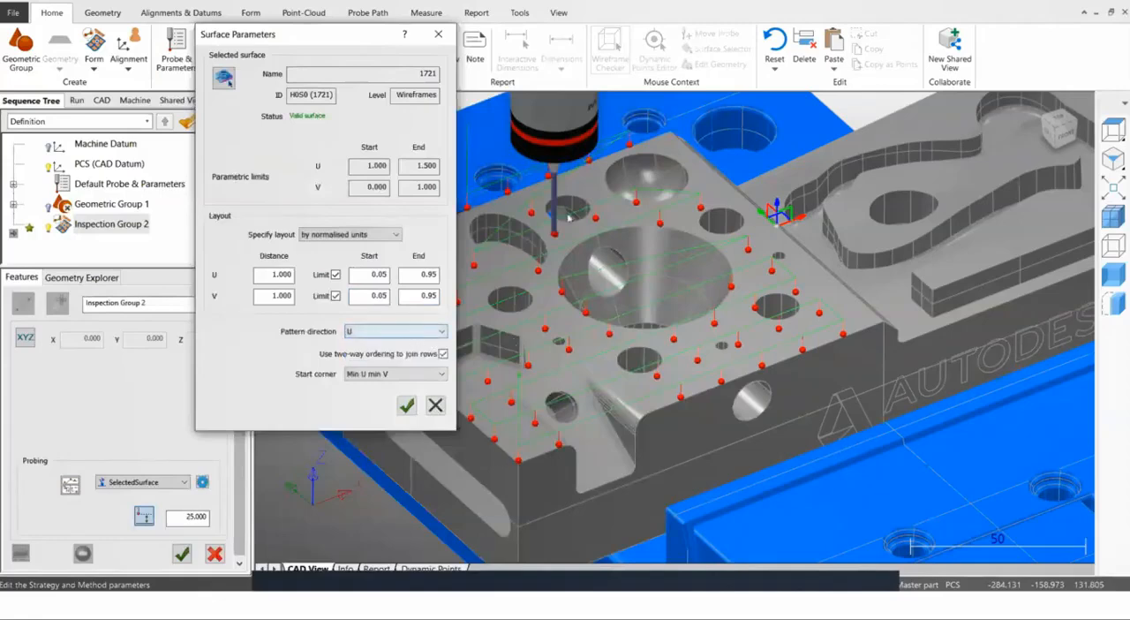
click(406, 405)
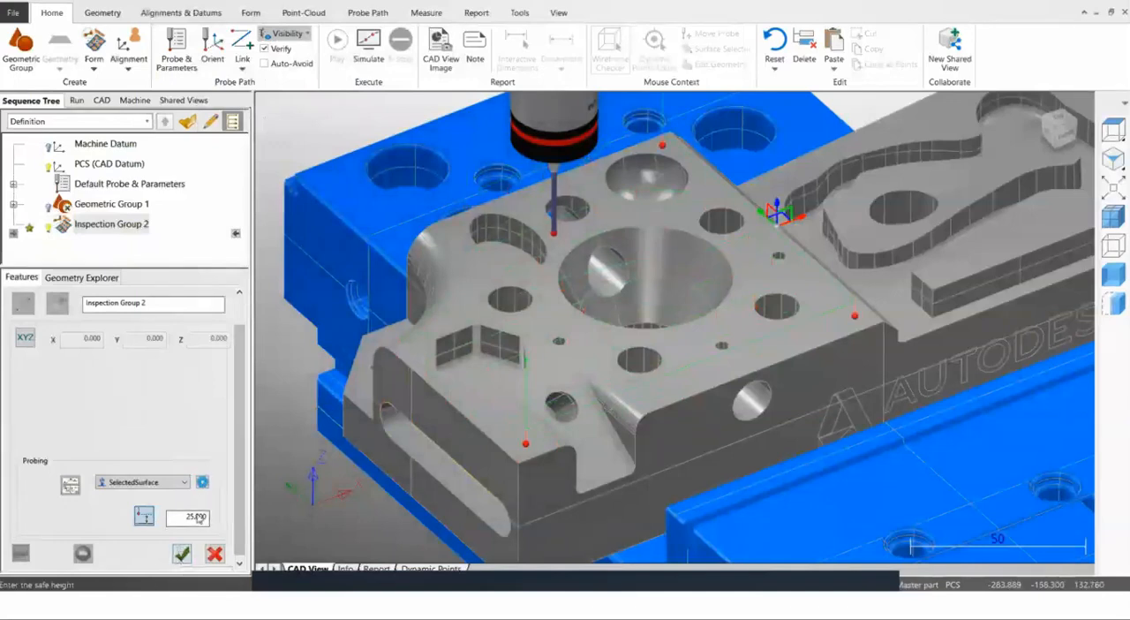
click(181, 555)
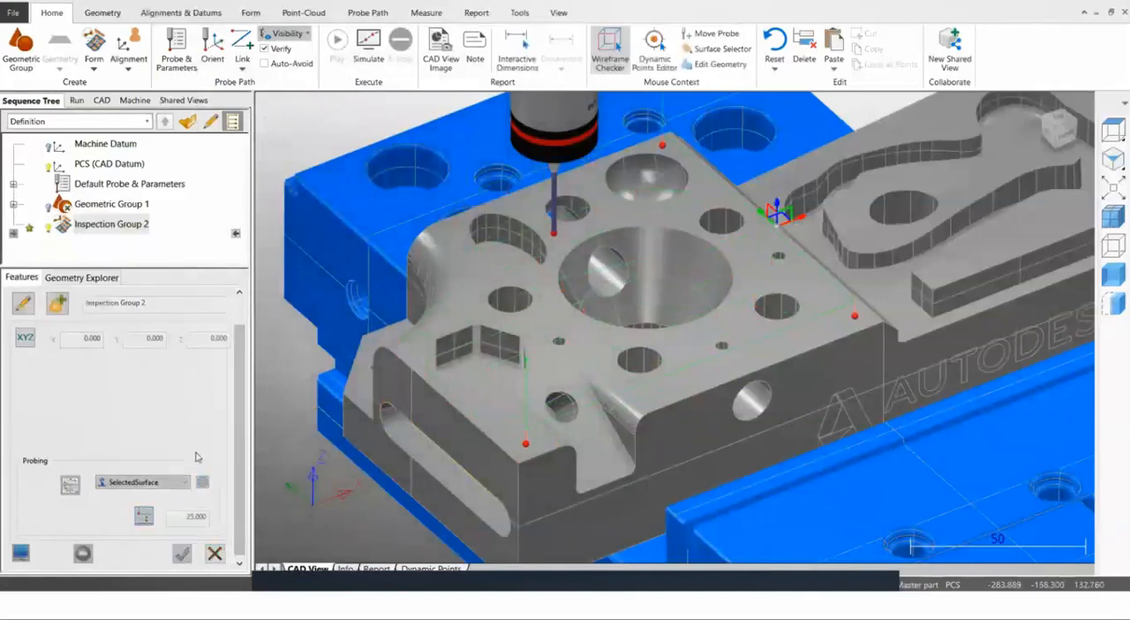
Edit Inspection Group 2 again, set the U and V distances of its surface layout to 0.95 and apply the change.
scroll(424, 441, down, 3)
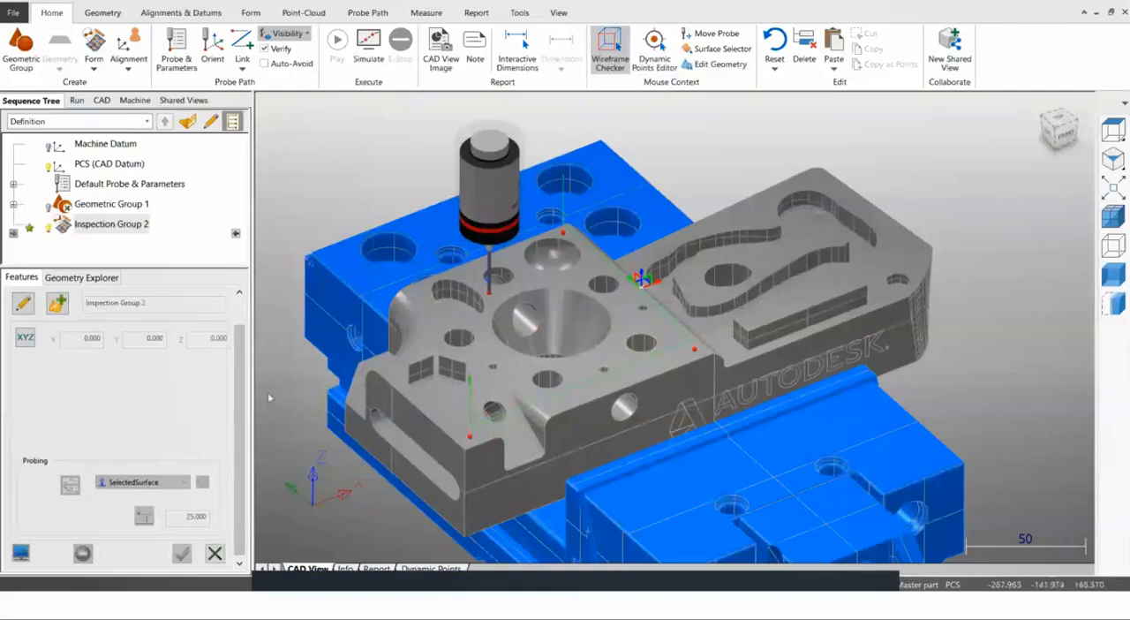
click(24, 304)
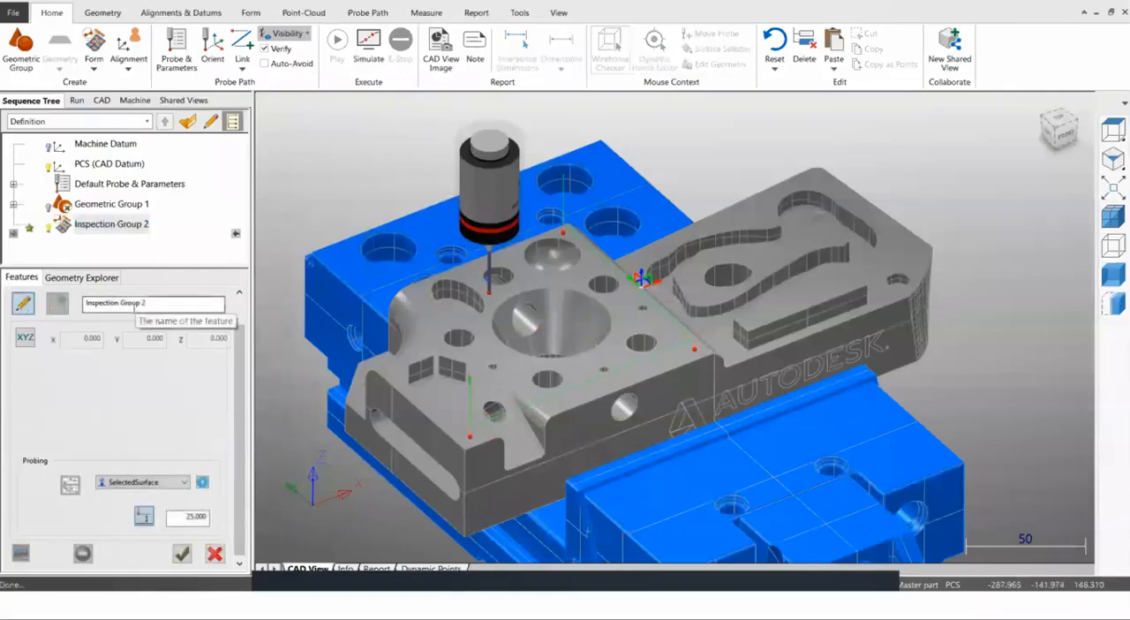
click(24, 305)
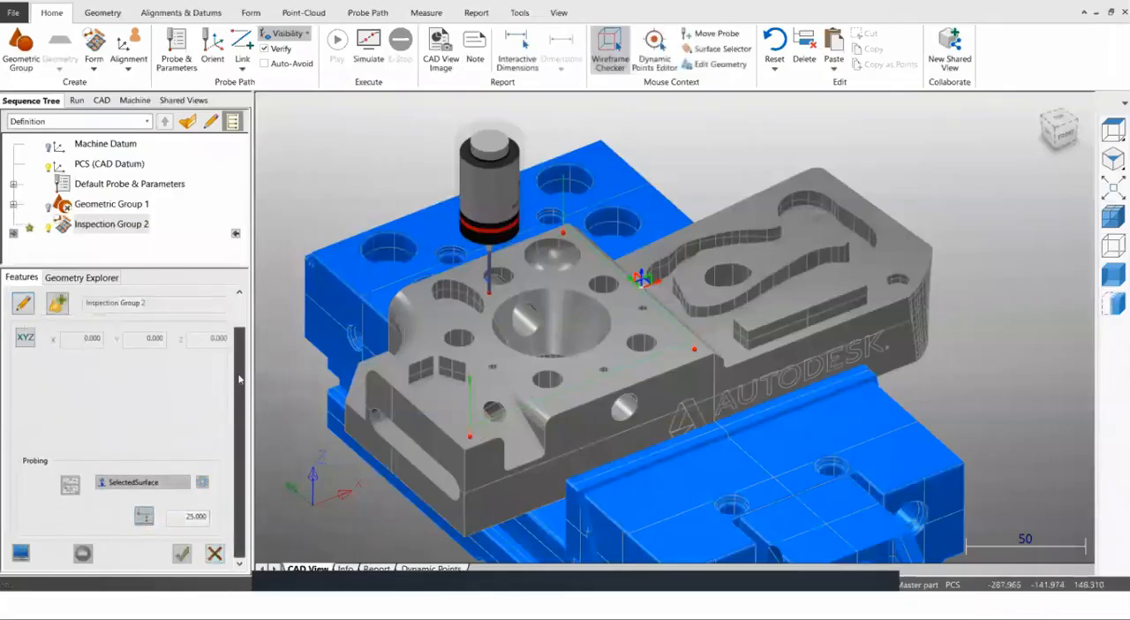
click(30, 306)
click(202, 483)
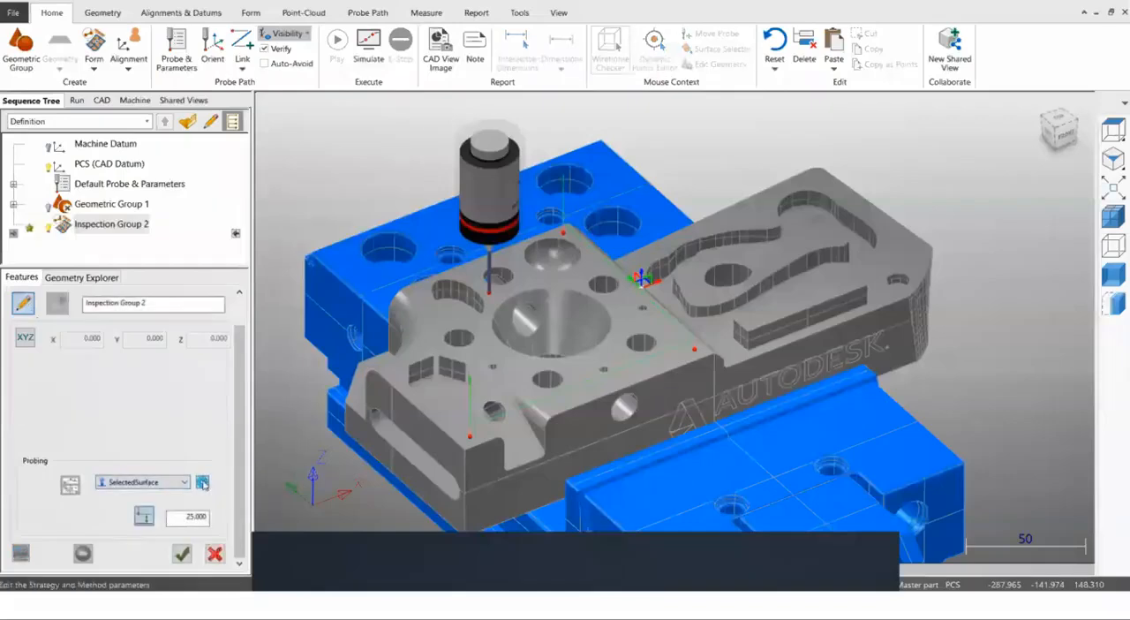
double_click(526, 333)
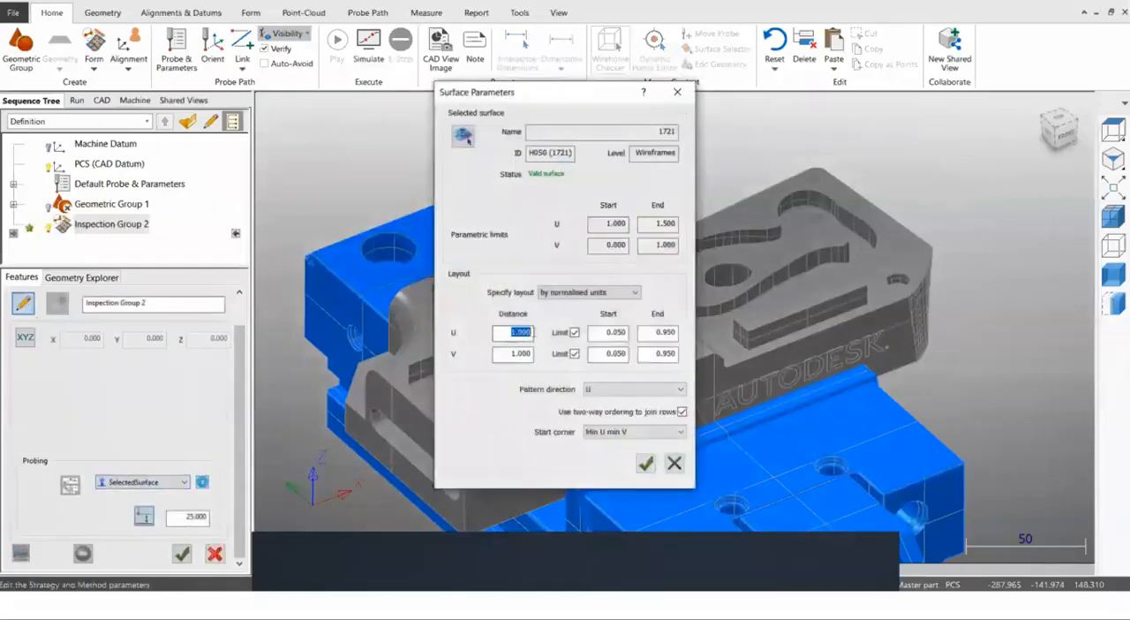
key(BackSpace)
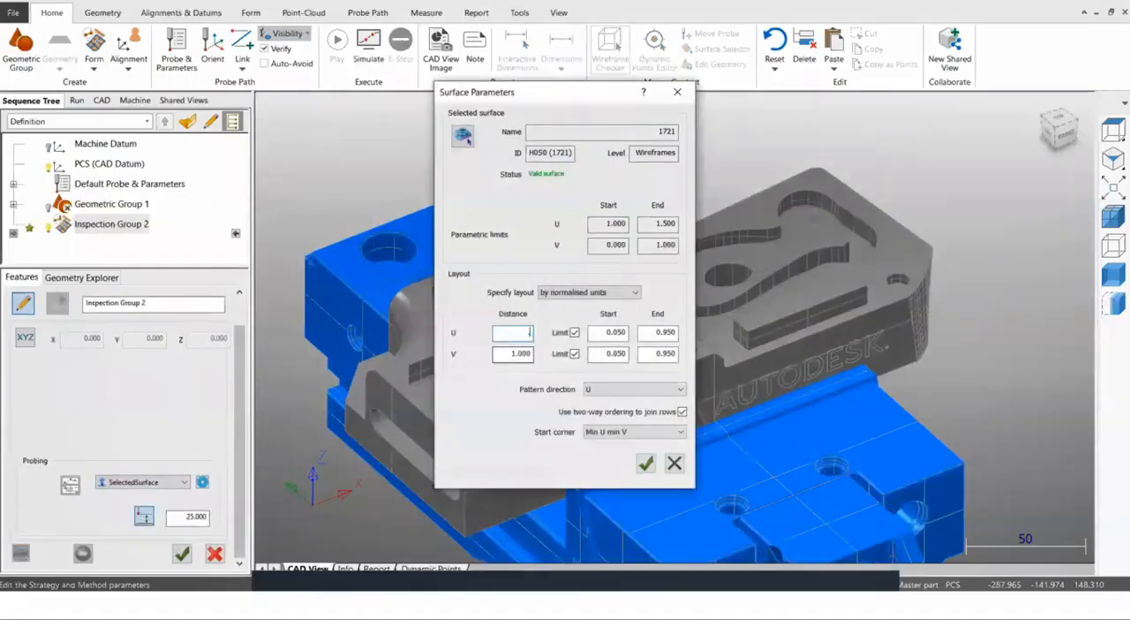
double_click(521, 353)
text(0.95)
click(645, 463)
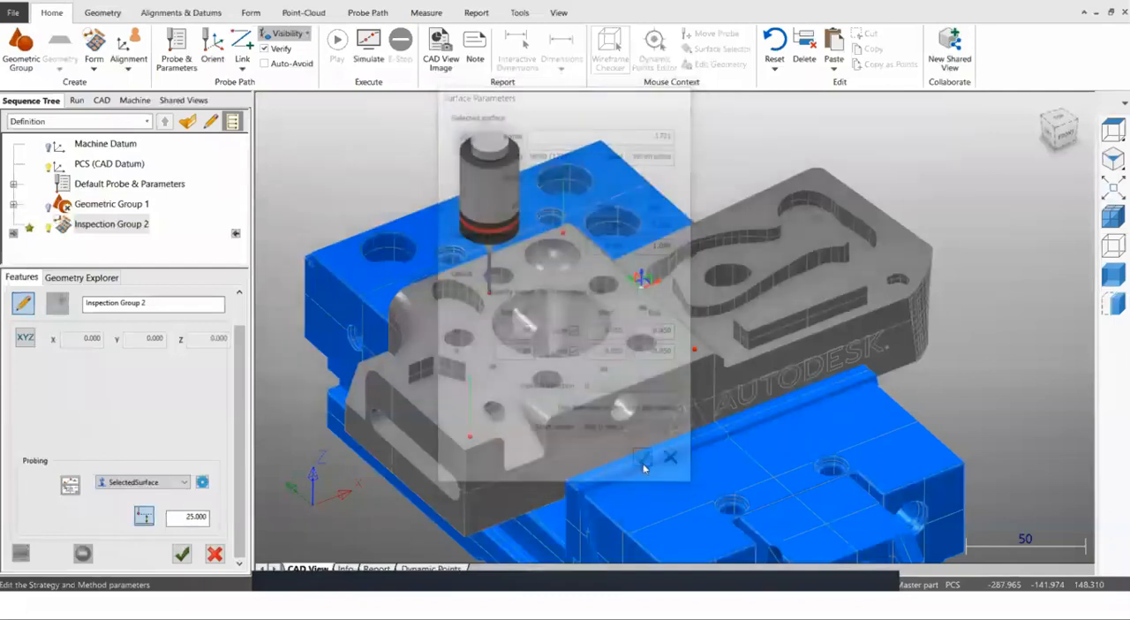
click(182, 554)
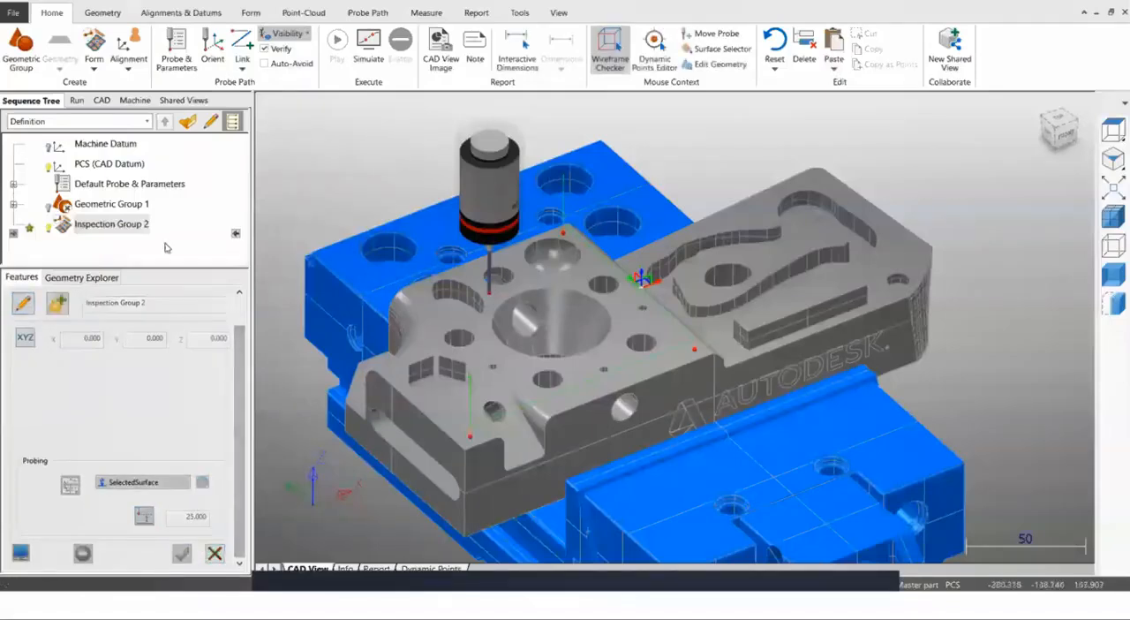
Delete Inspection Group 2 from the sequence and clear the selection.
scroll(510, 394, down, 4)
scroll(510, 393, up, 3)
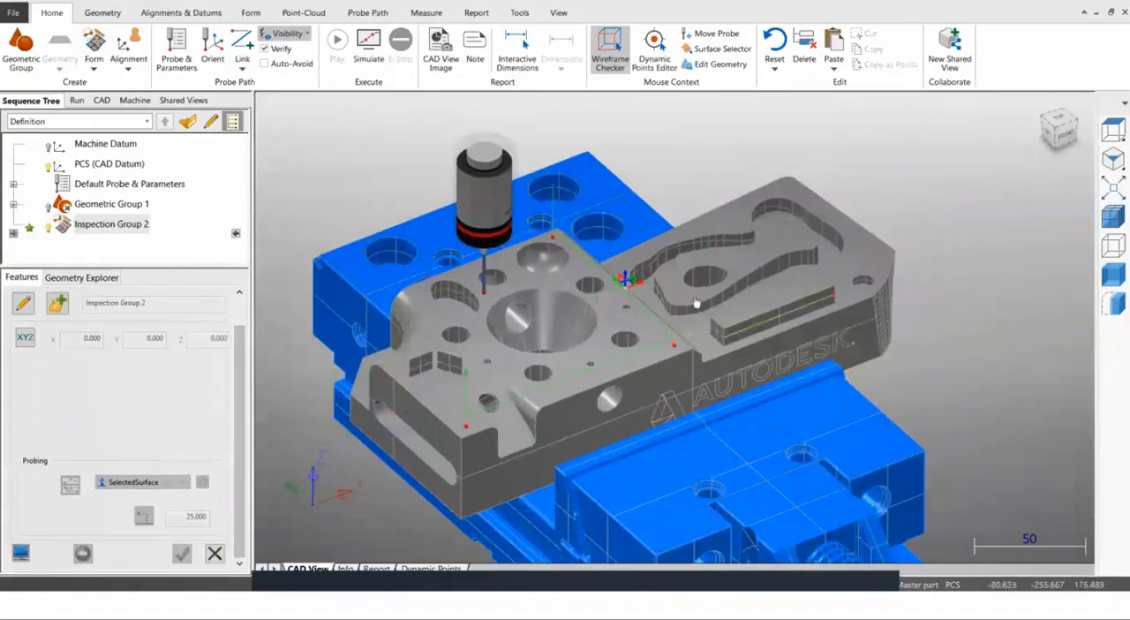
right_click(127, 229)
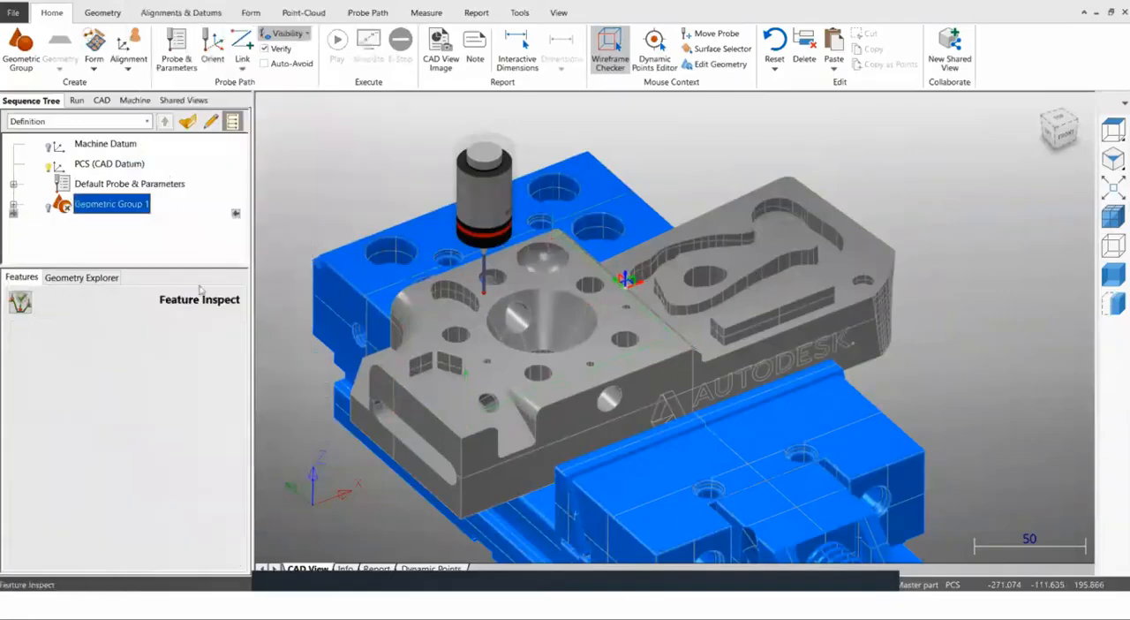
click(317, 180)
Insert a new CNC Surface Group after Geometric Group 1 and choose Raster as its probing method.
scroll(619, 315, down, 3)
scroll(611, 315, up, 2)
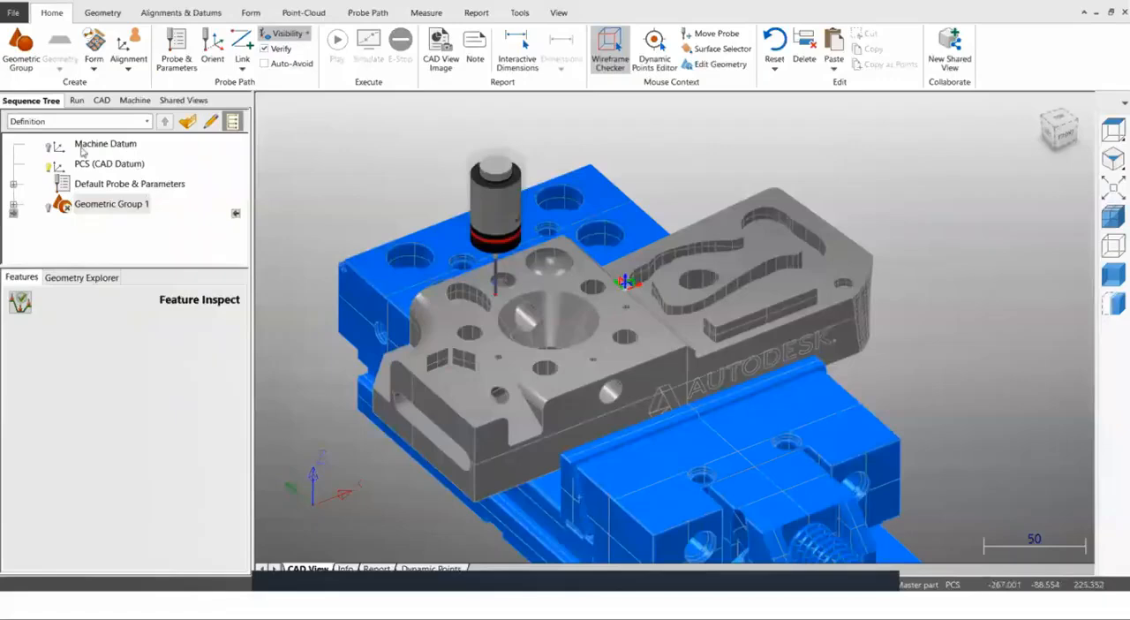
click(94, 62)
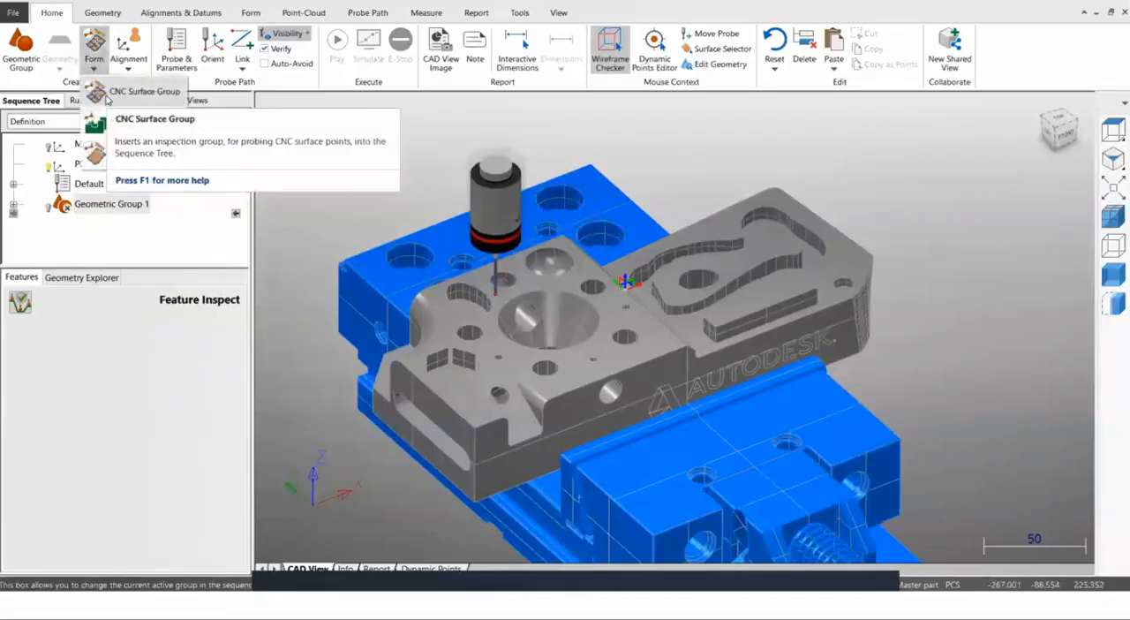
click(106, 91)
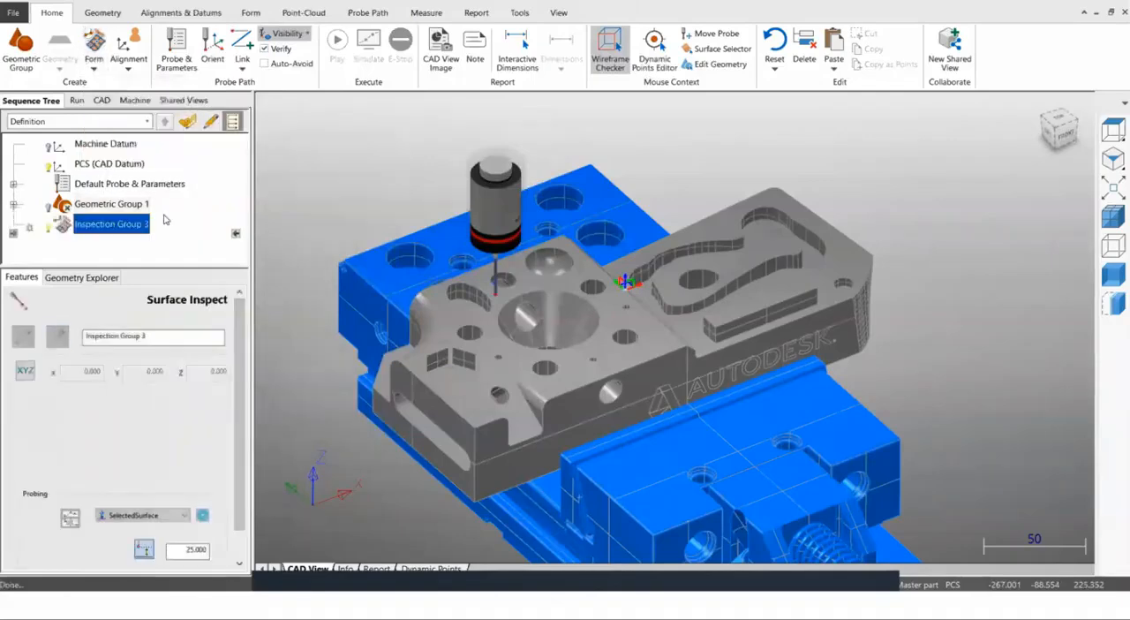
drag(237, 400, 238, 446)
click(186, 484)
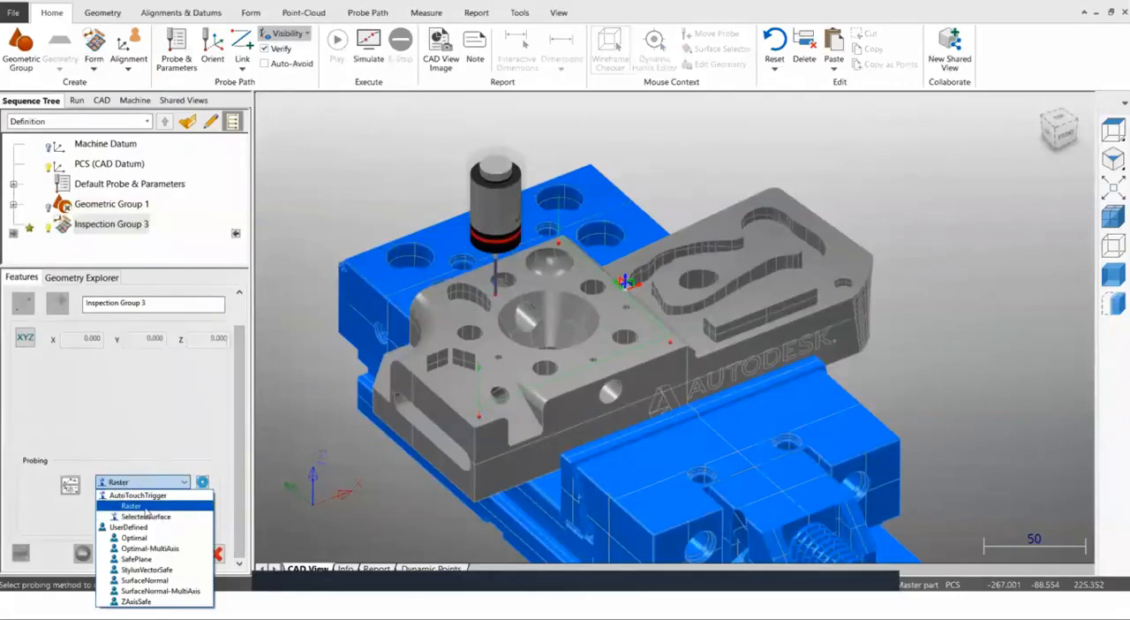
click(144, 509)
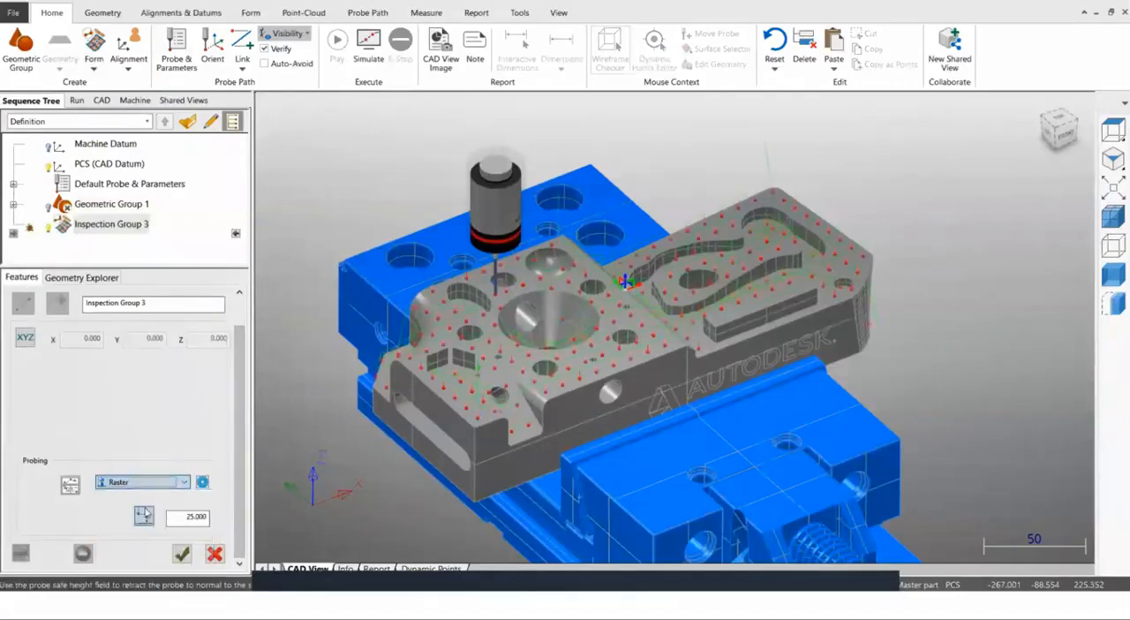
Specify limits for the raster boundary of Inspection Group 3, reducing the CAD X maximum to about 0.207, and apply them.
middle_drag(633, 175, 669, 316)
middle_drag(692, 355, 616, 378)
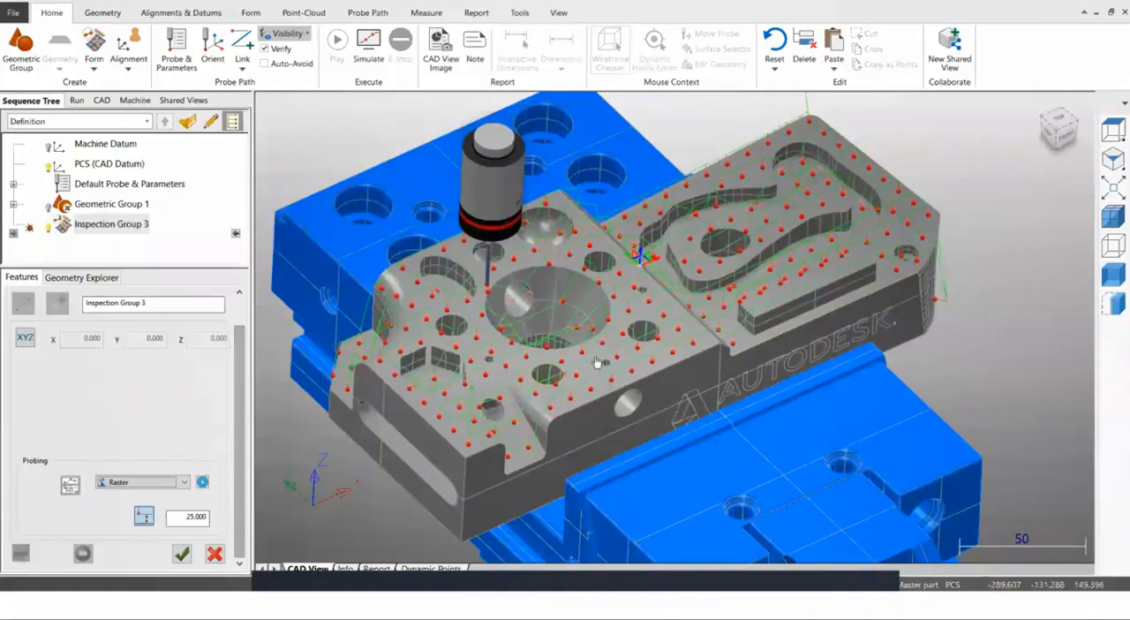
click(202, 483)
drag(439, 72, 119, 40)
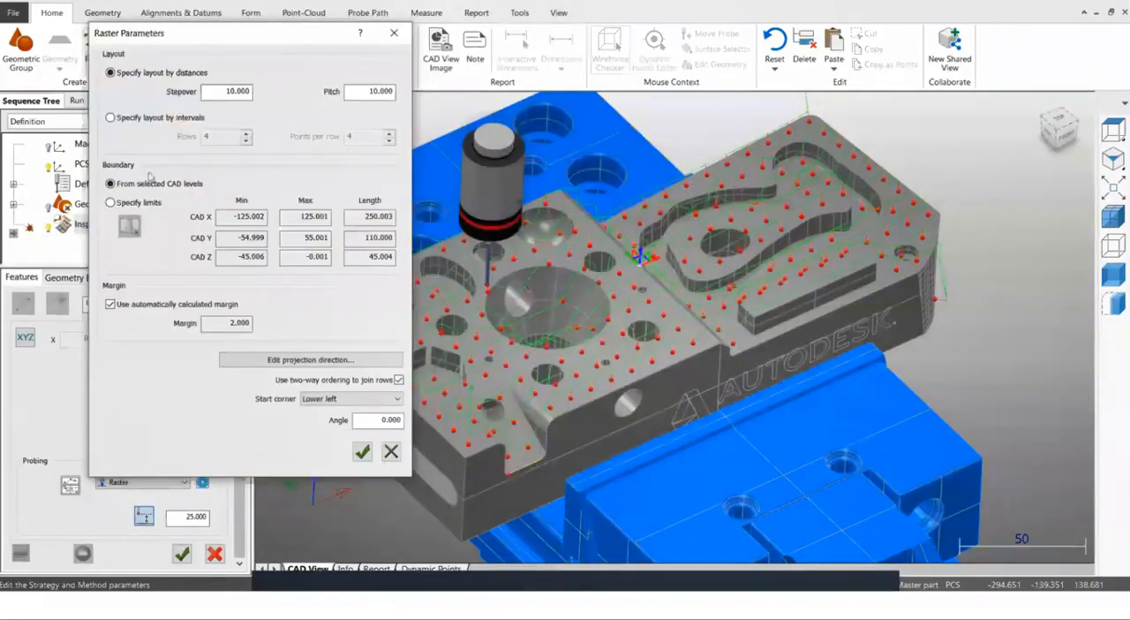
click(111, 204)
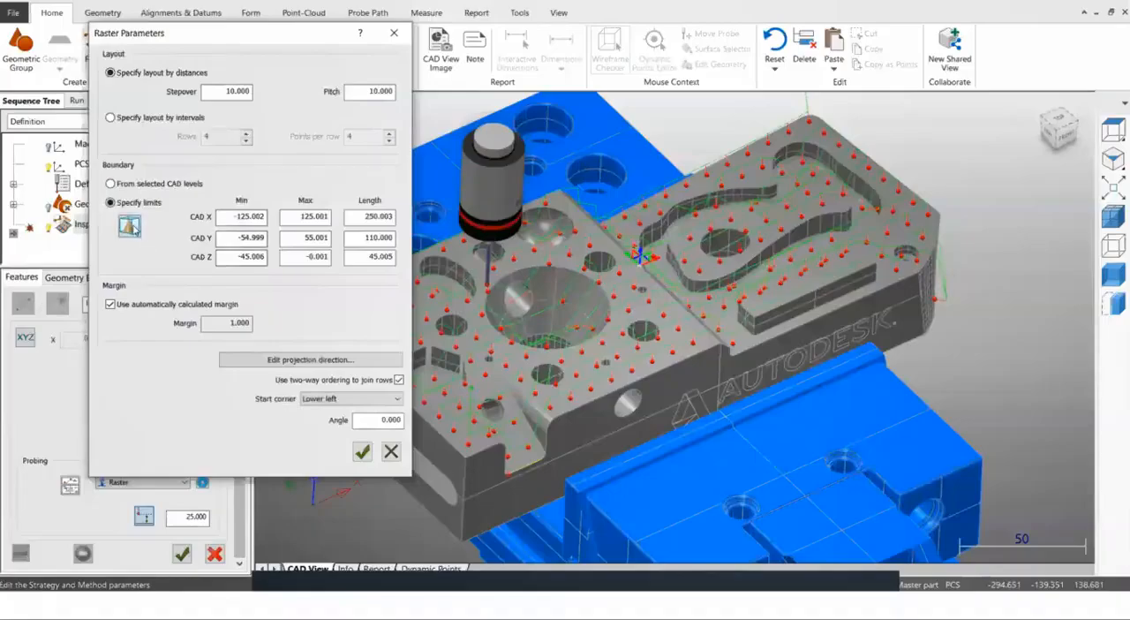
click(130, 226)
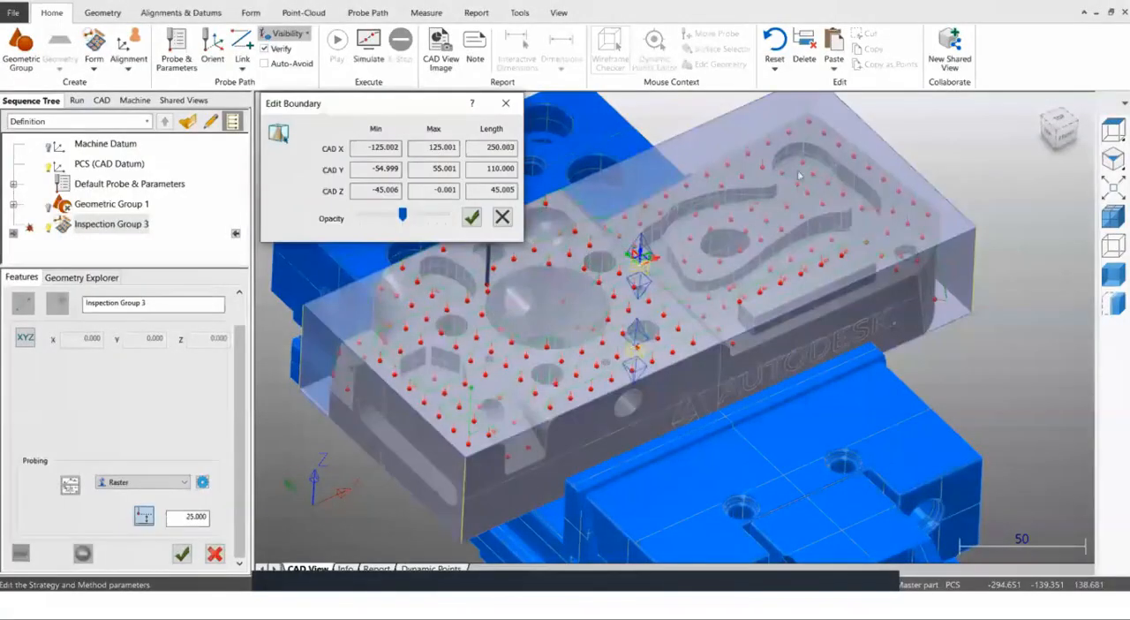
drag(886, 135, 627, 248)
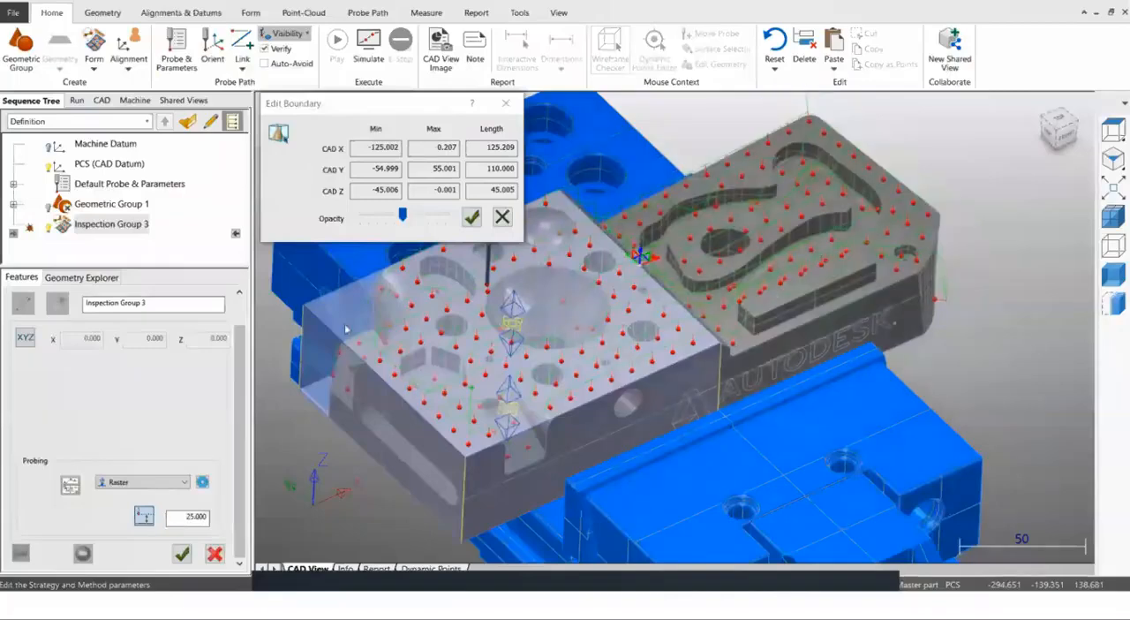
click(474, 217)
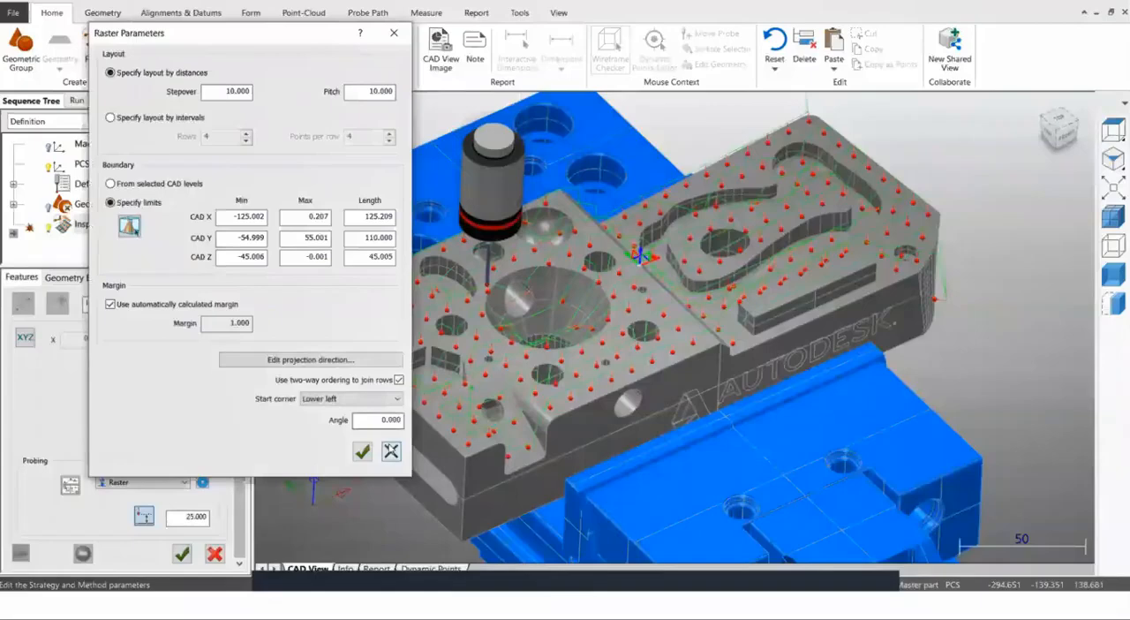
click(391, 451)
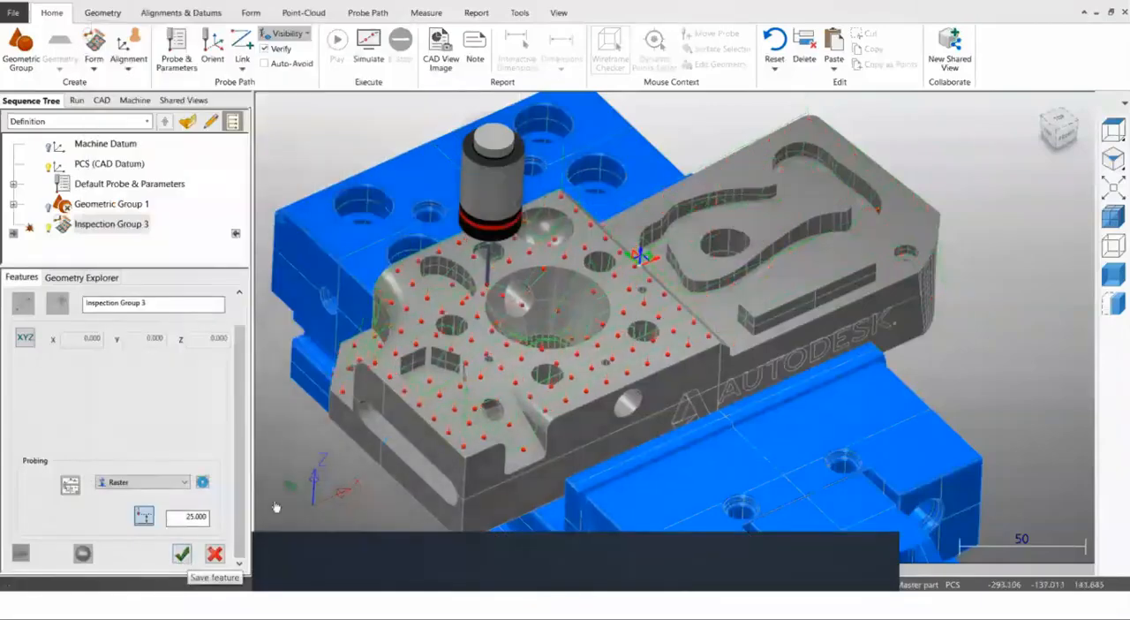
Edit the raster's projection direction by adding a rotation of -90 degrees around Y (ZX plane) and apply the parameters.
mouse_move(746, 291)
middle_down()
mouse_move(719, 357)
mouse_move(729, 254)
mouse_move(734, 275)
middle_up()
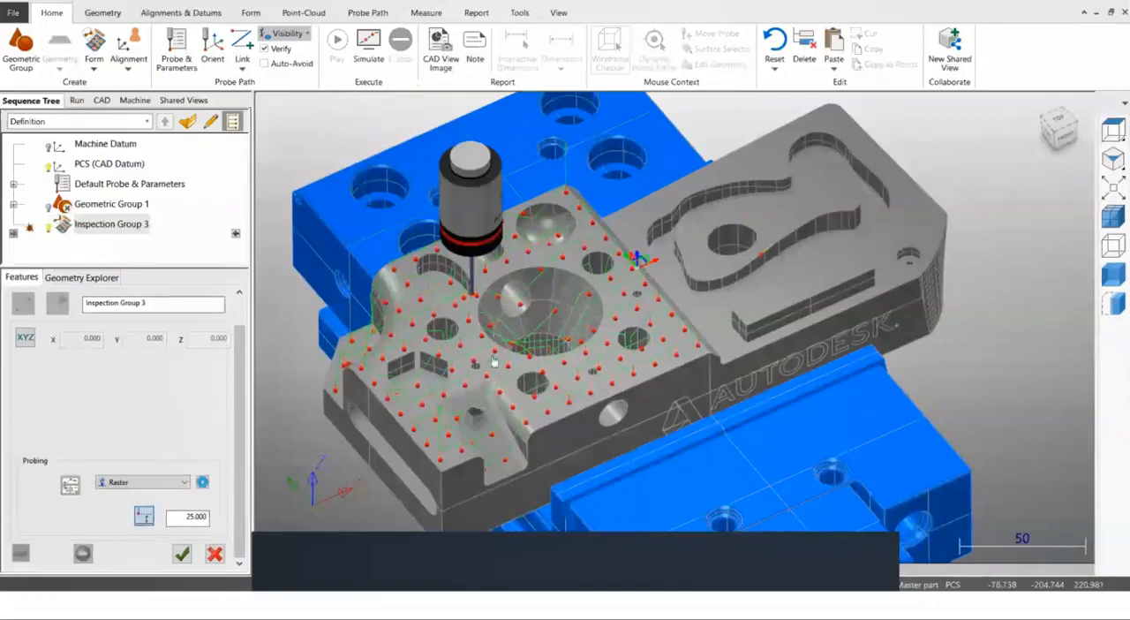
middle_drag(494, 361, 494, 360)
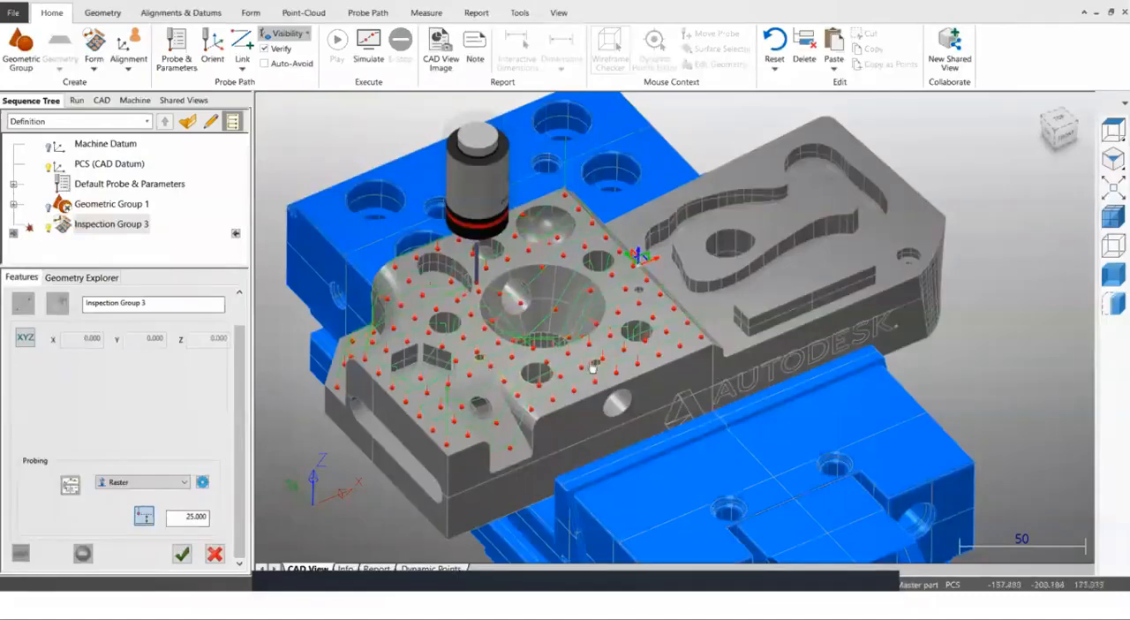
middle_drag(592, 369, 600, 356)
scroll(427, 461, down, 2)
scroll(438, 389, up, 1)
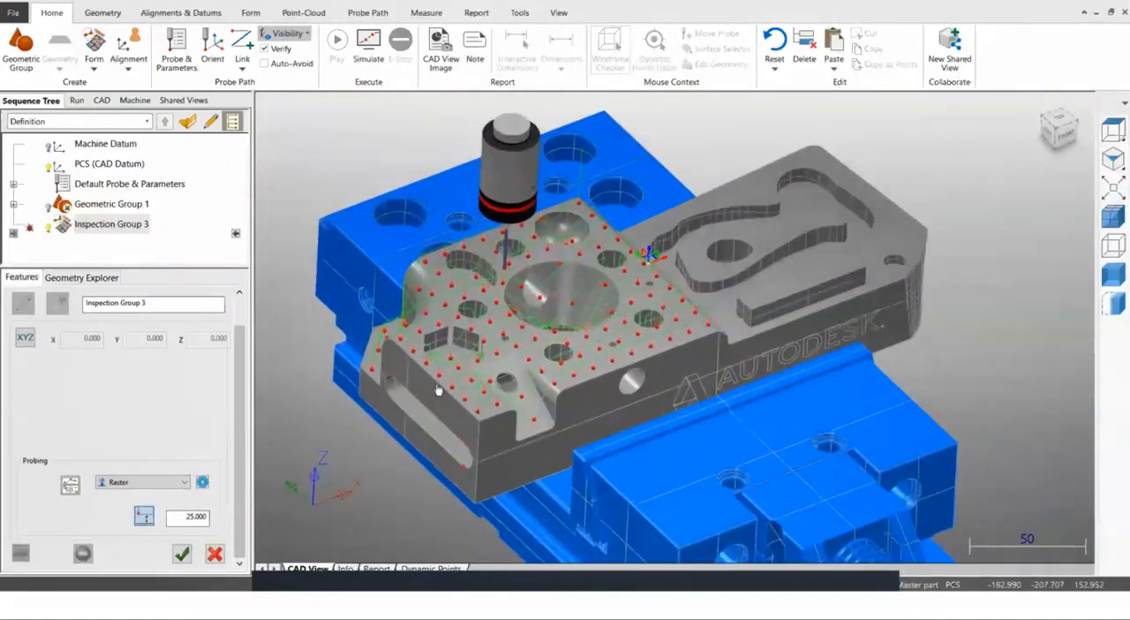
scroll(437, 389, up, 2)
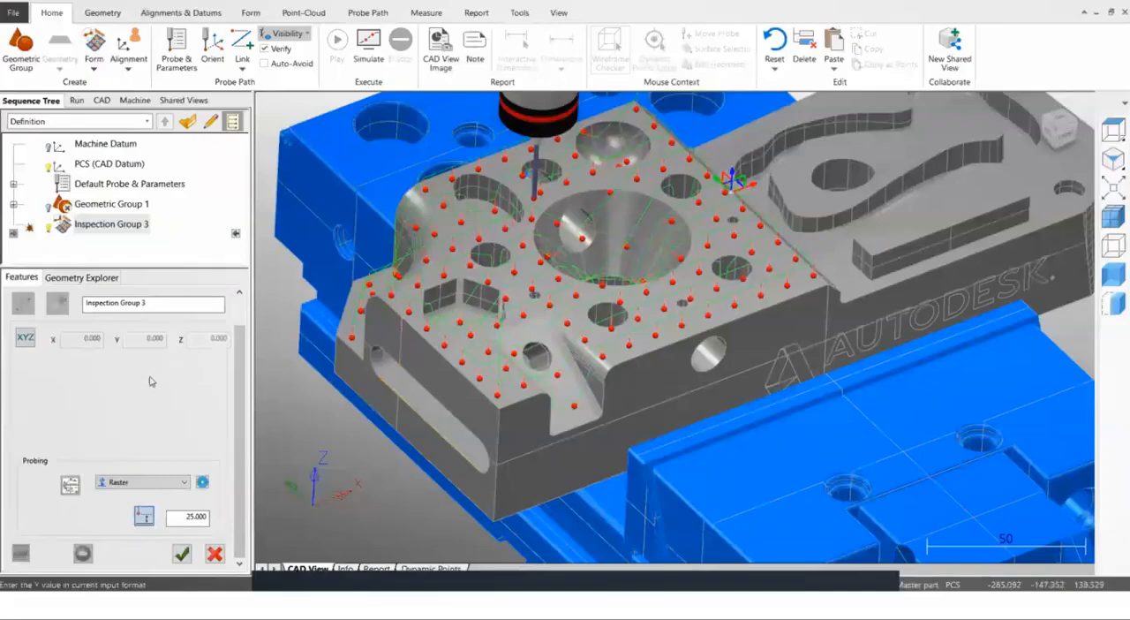
click(202, 482)
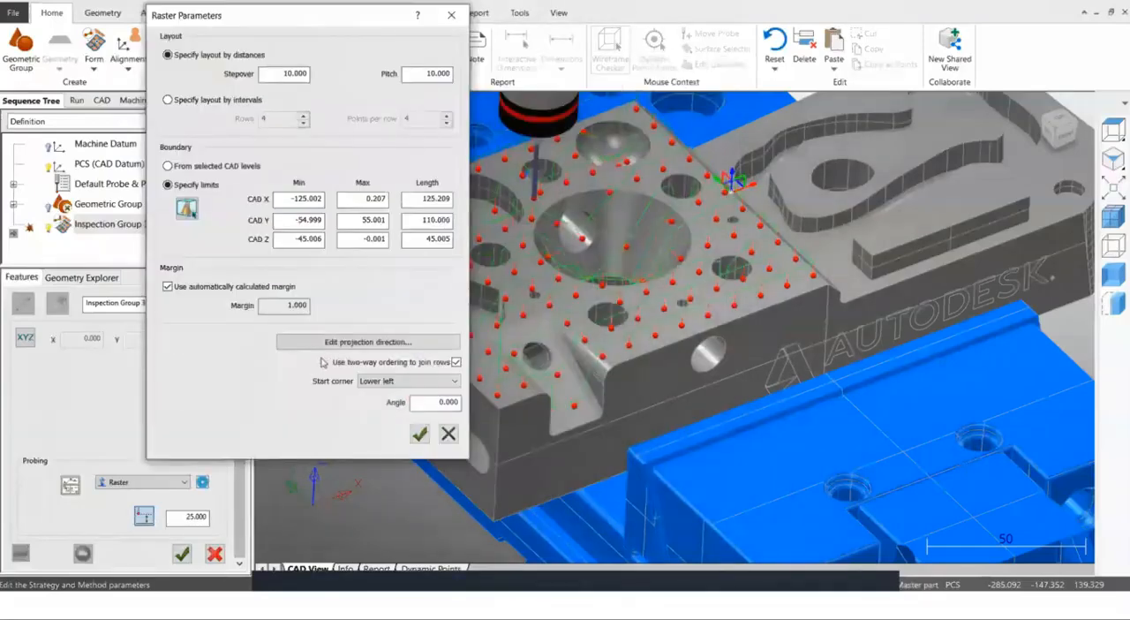
click(383, 346)
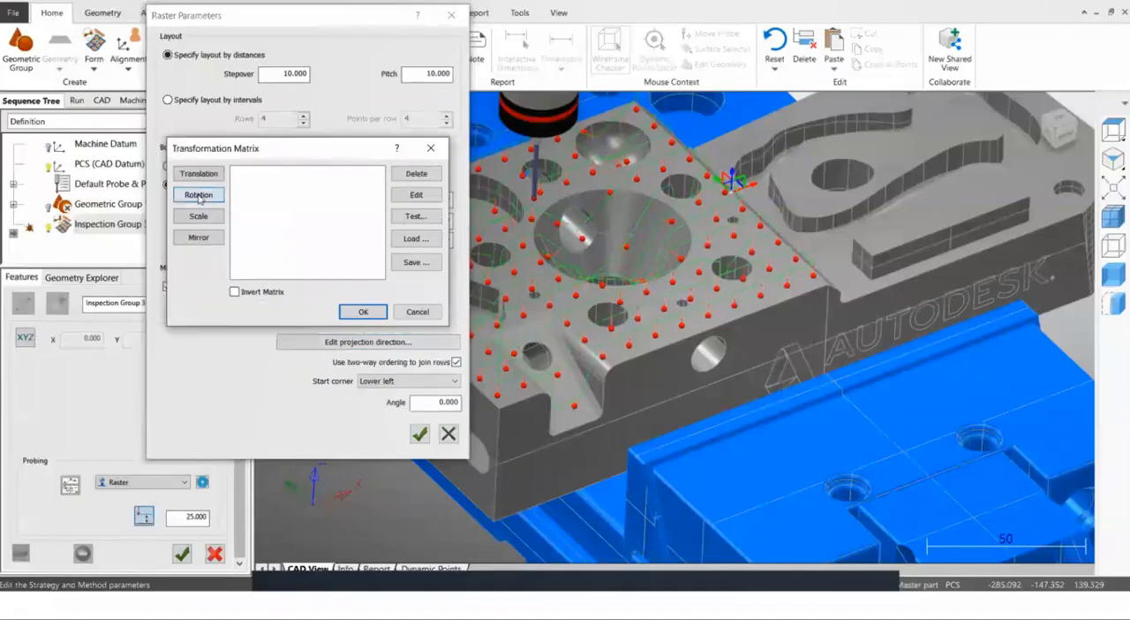
click(199, 195)
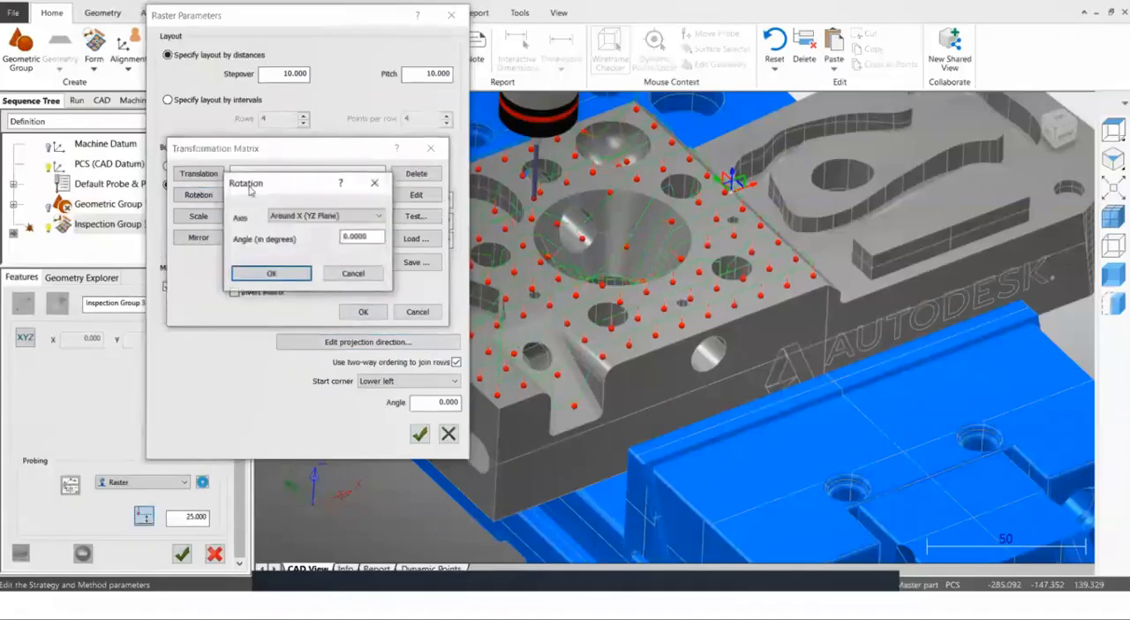
drag(251, 193, 175, 237)
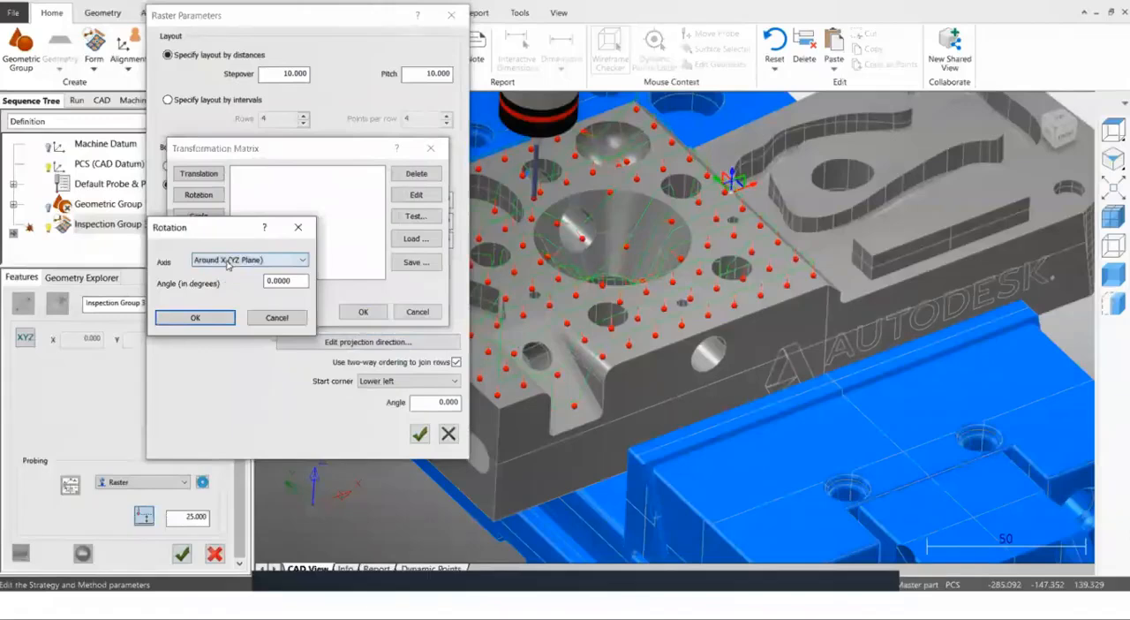
click(228, 264)
click(232, 275)
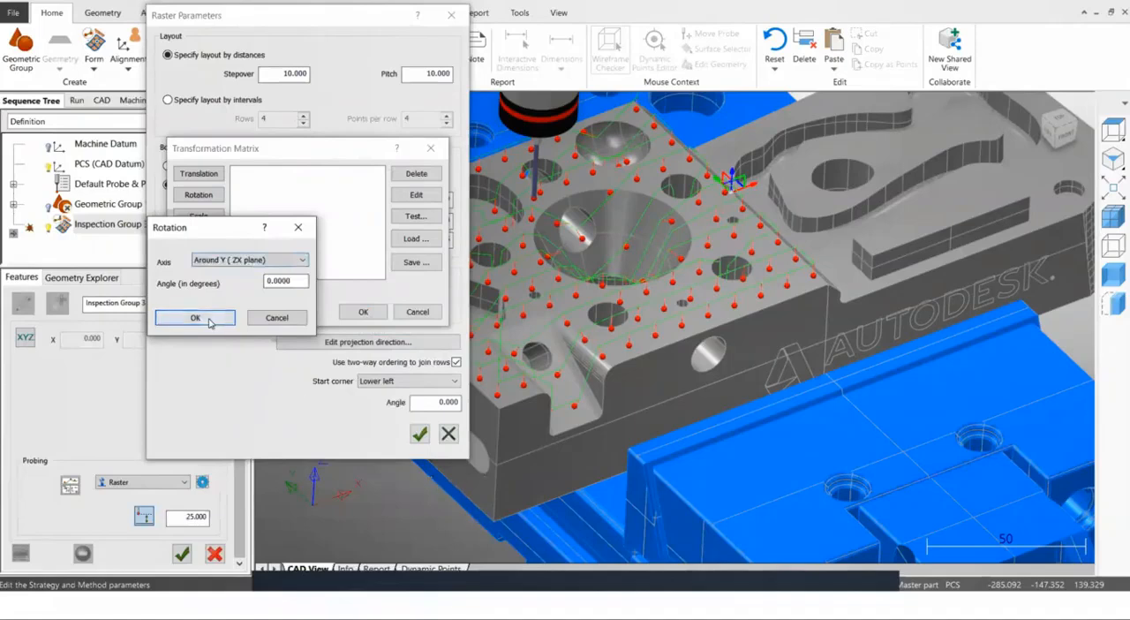
drag(303, 283, 244, 279)
text(-90)
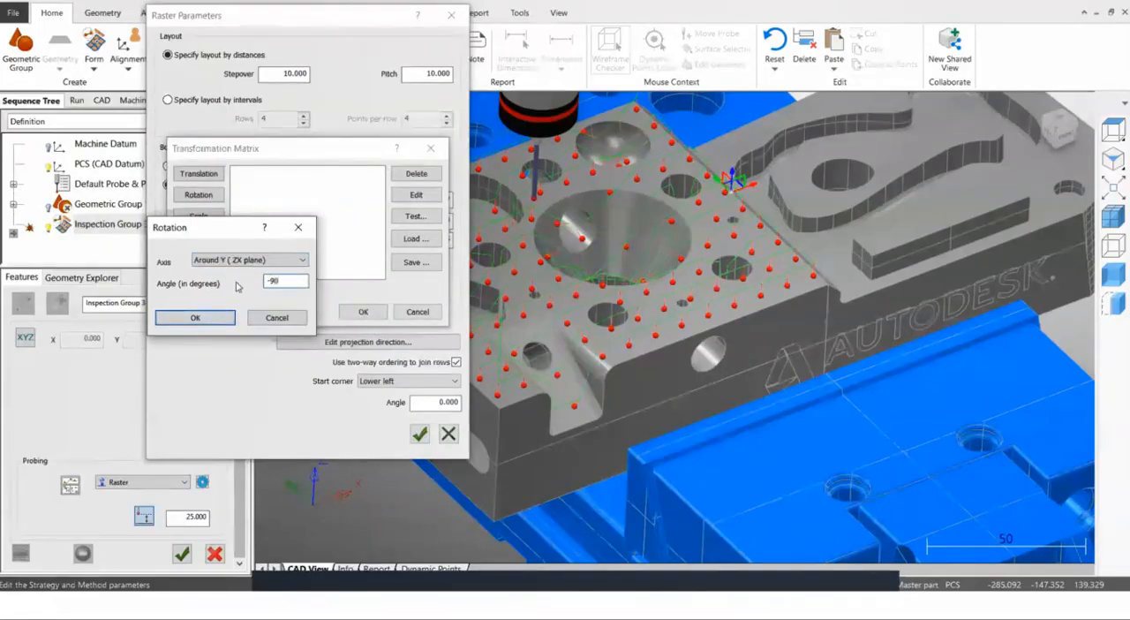
click(191, 317)
click(363, 311)
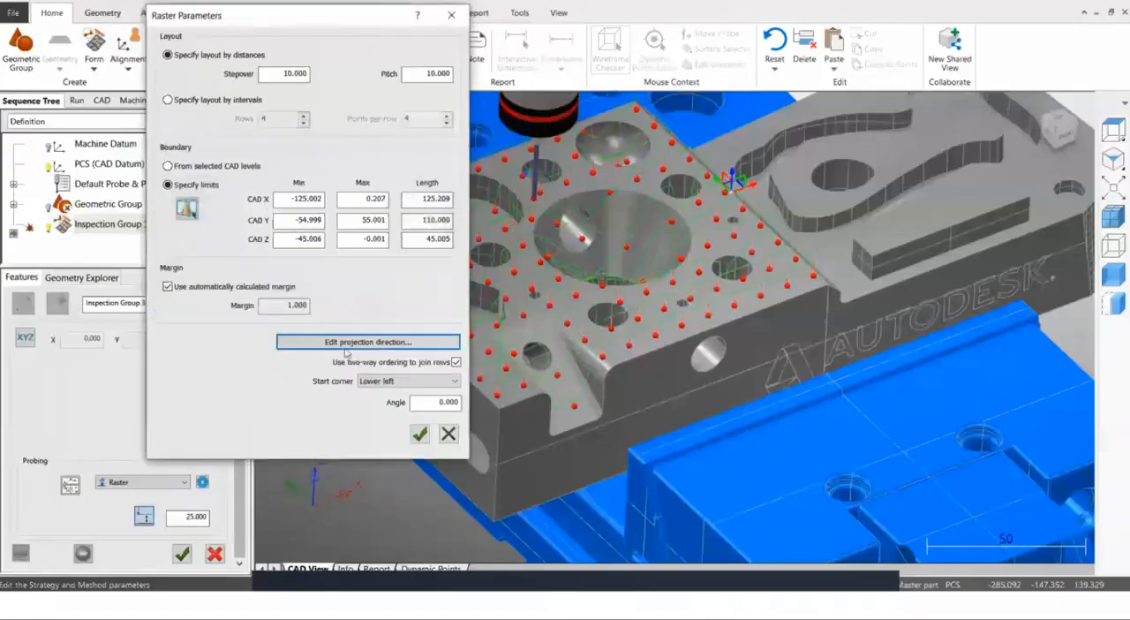
click(420, 432)
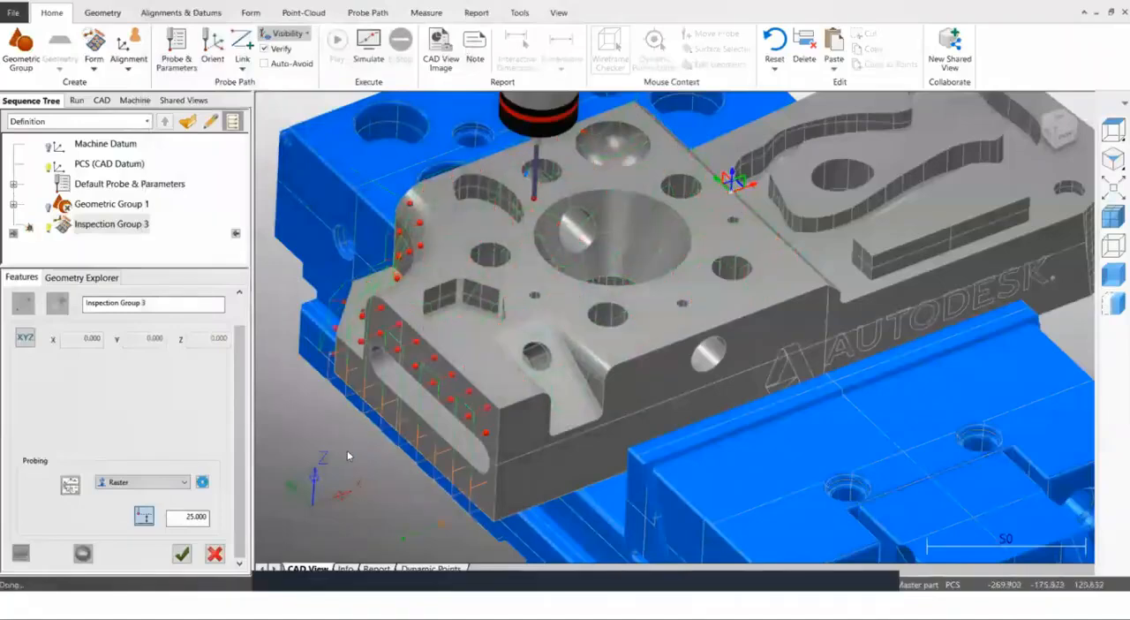
Edit the existing Y rotation of the raster's projection direction to 90 degrees and apply the raster parameters.
scroll(534, 407, down, 3)
middle_drag(448, 437, 588, 371)
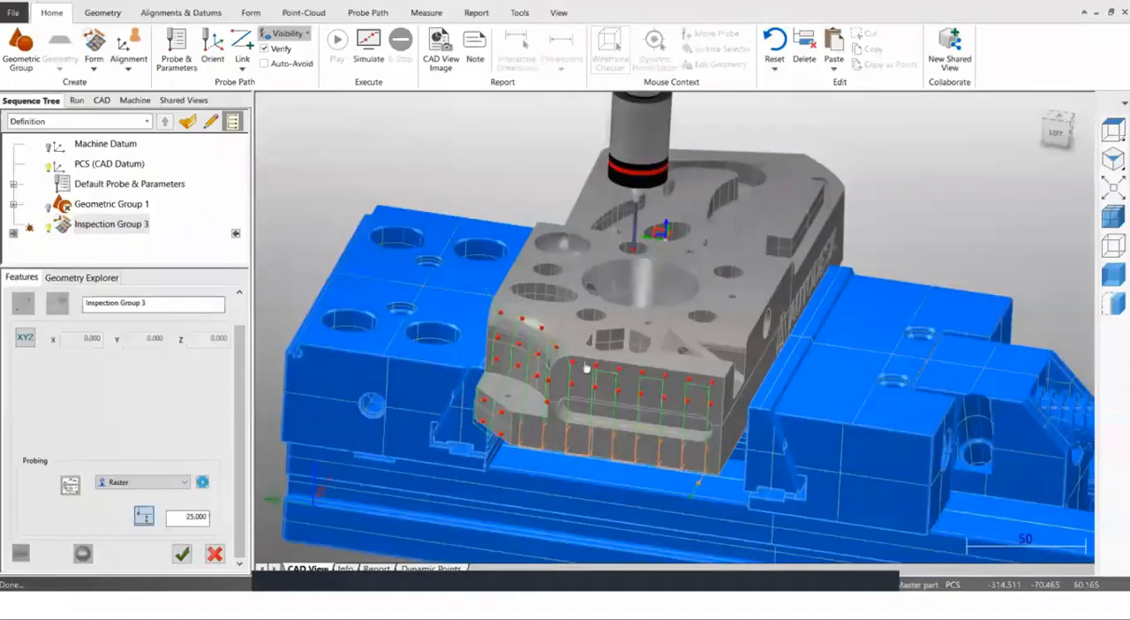
scroll(588, 371, up, 2)
middle_drag(594, 428, 509, 432)
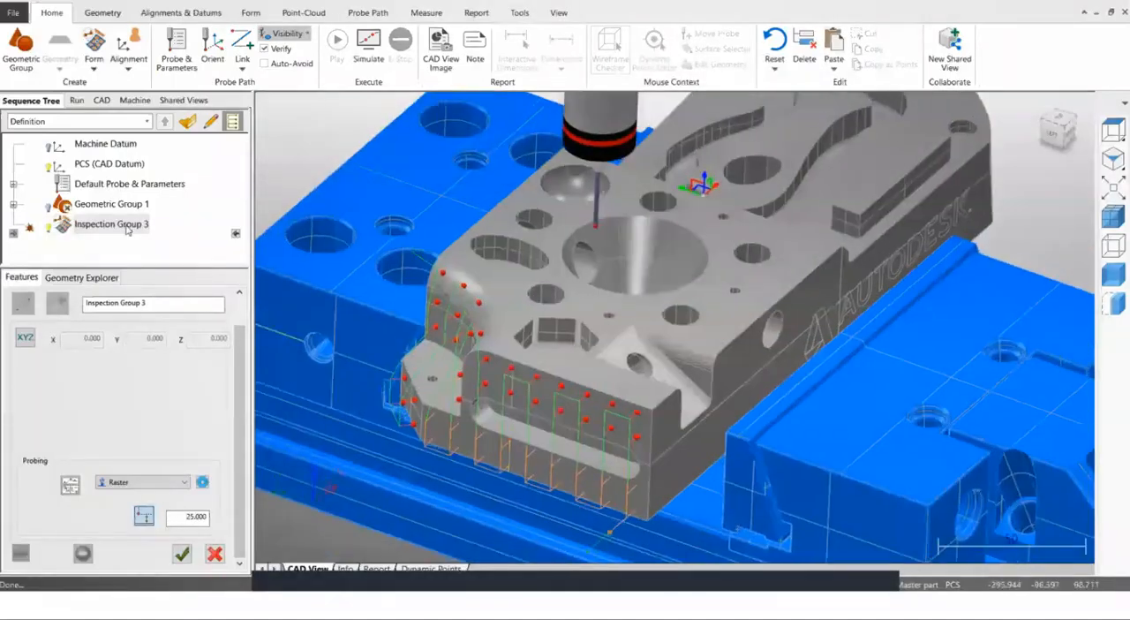
click(125, 226)
right_click(124, 226)
key(Escape)
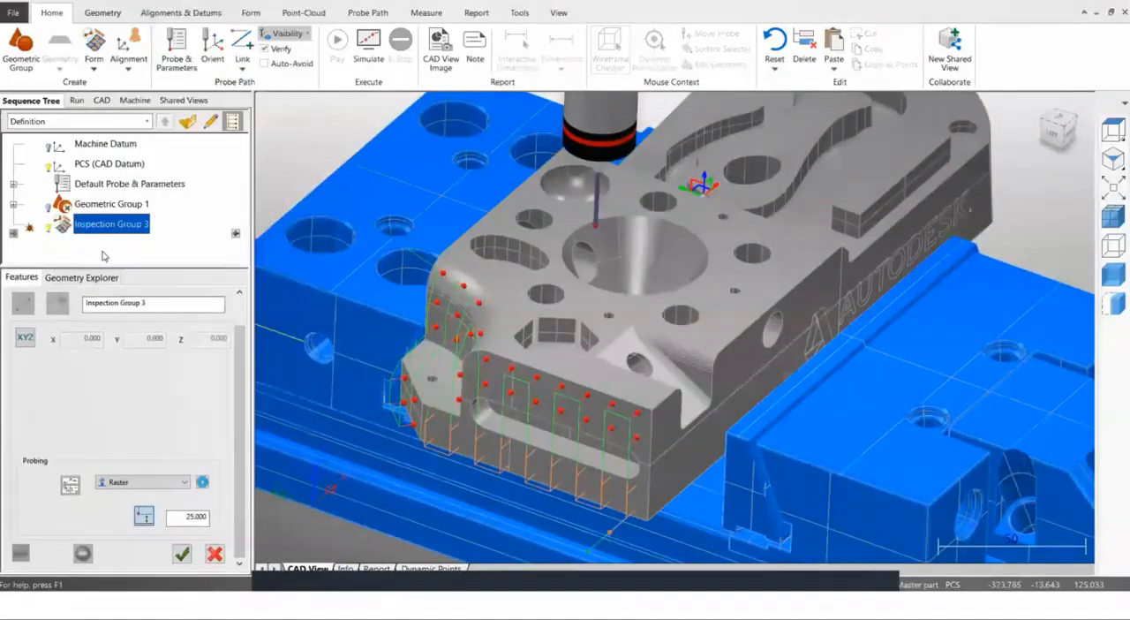
click(202, 483)
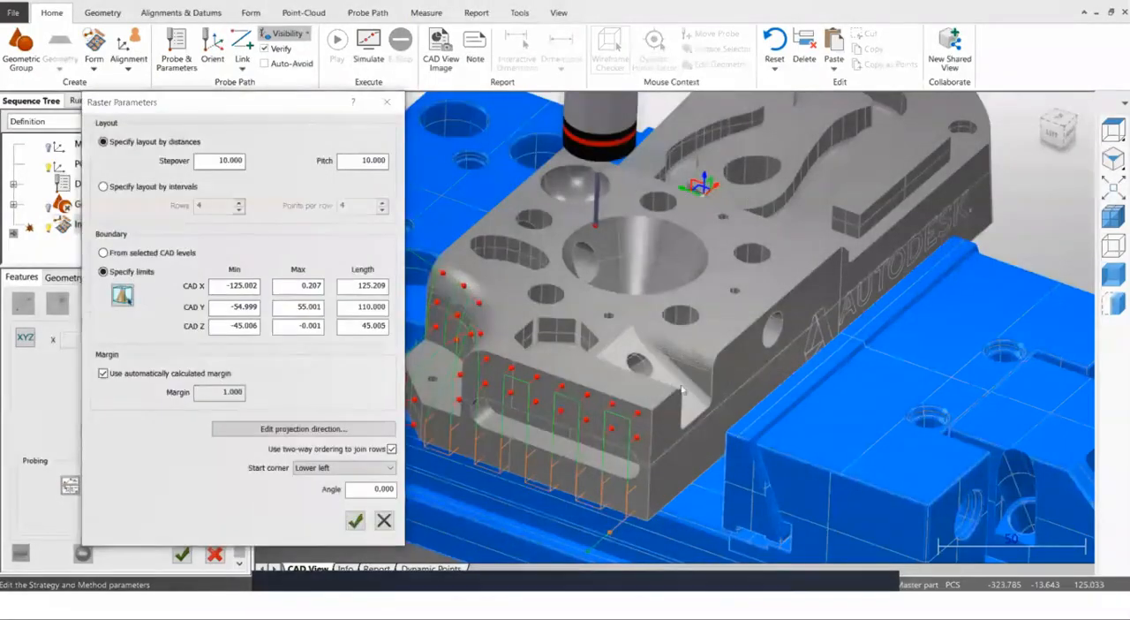
click(317, 430)
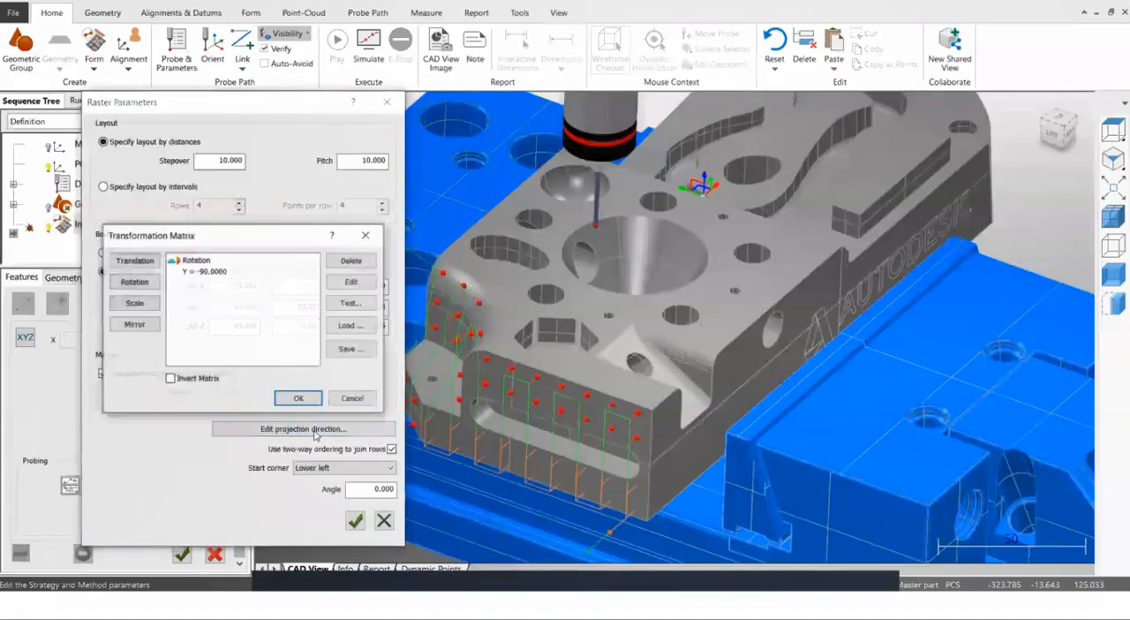
click(219, 274)
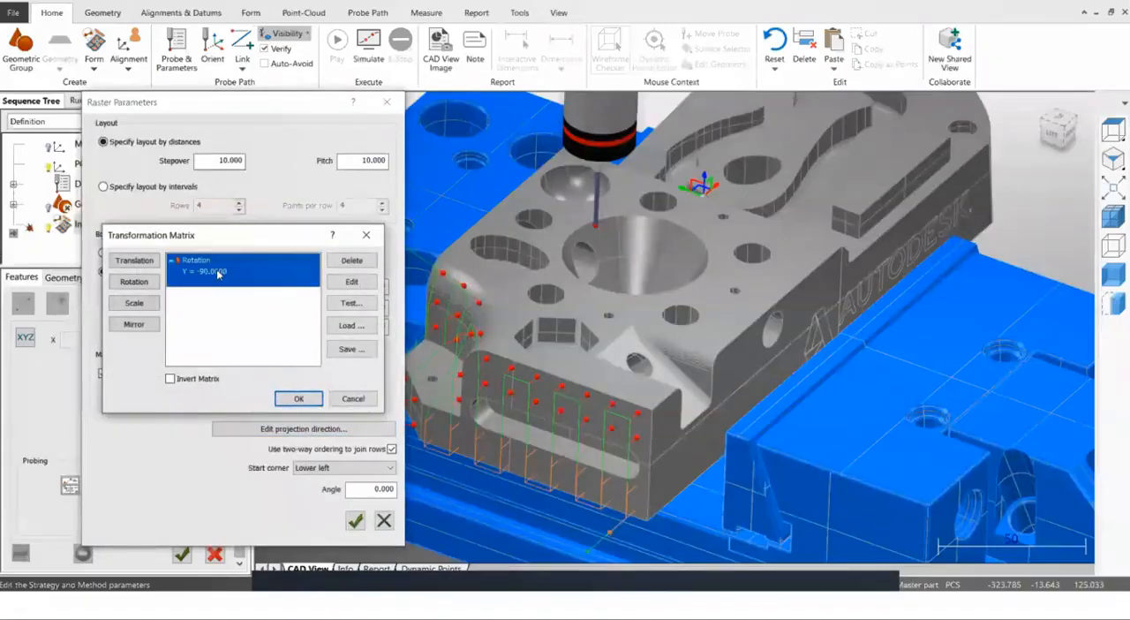
click(352, 281)
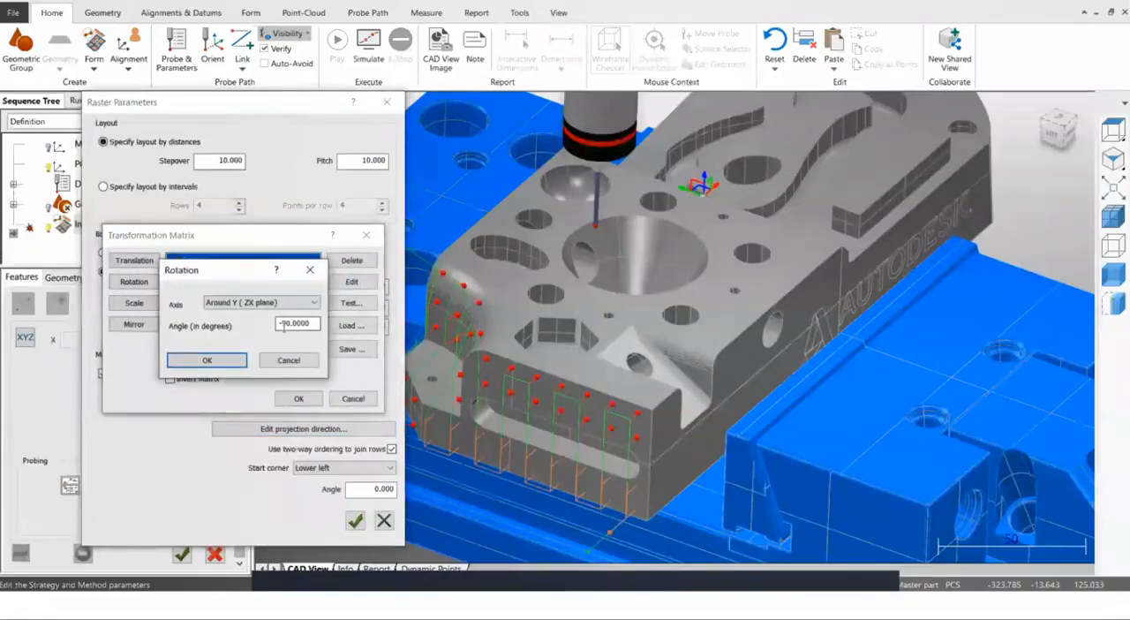
key(Delete)
click(207, 360)
click(311, 398)
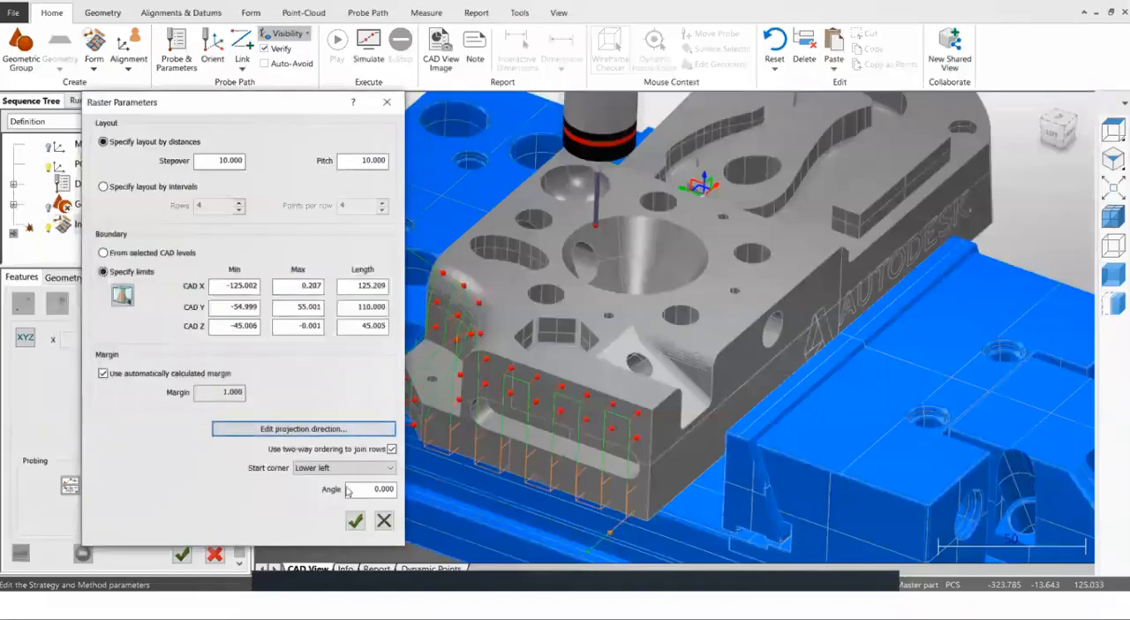
click(355, 520)
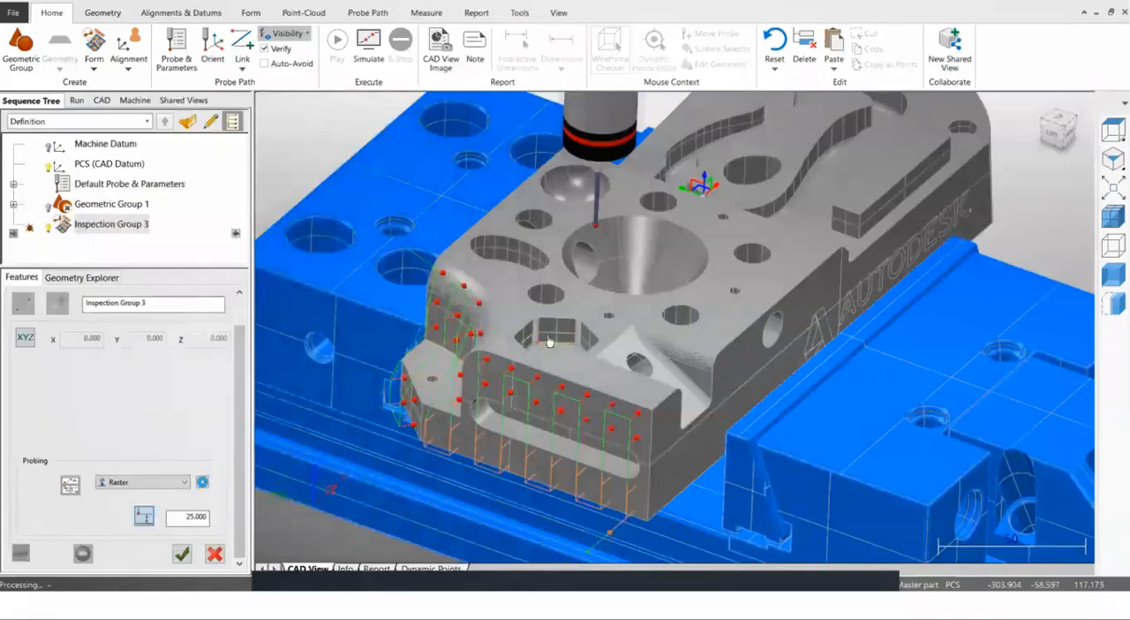
Check the raster points on the step face at the middle of the block and discard Inspection Group 3.
middle_drag(443, 427, 269, 346)
middle_drag(505, 323, 865, 164)
scroll(865, 157, up, 3)
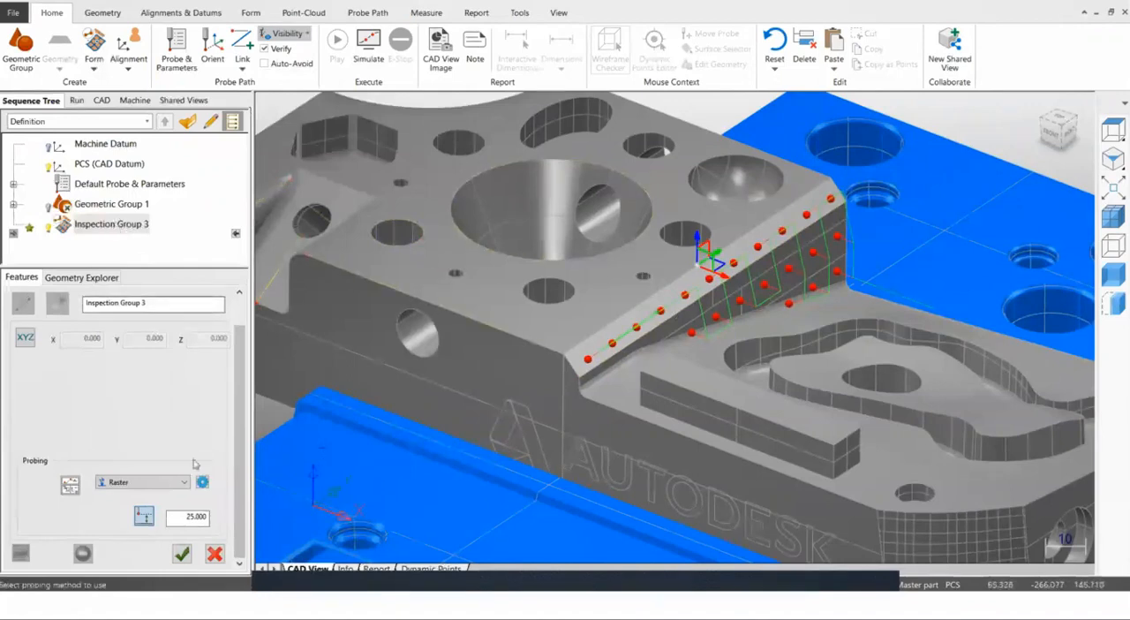
click(215, 554)
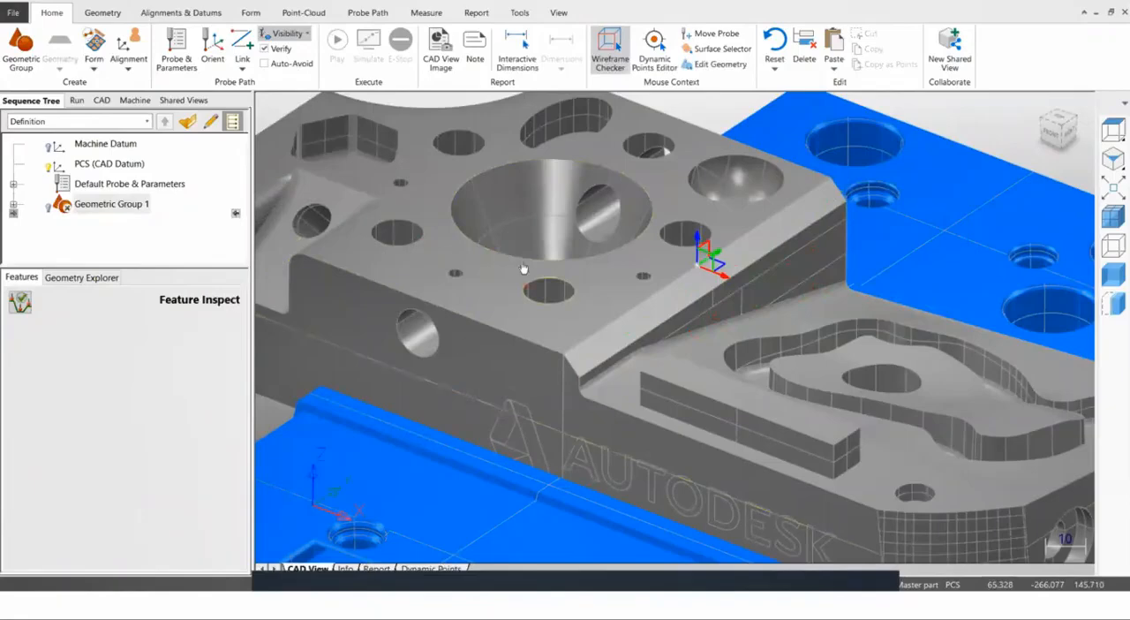
Select all the top surfaces around the hole of the raised fish-shaped island with the Surface Selector.
scroll(523, 257, down, 3)
scroll(784, 309, up, 5)
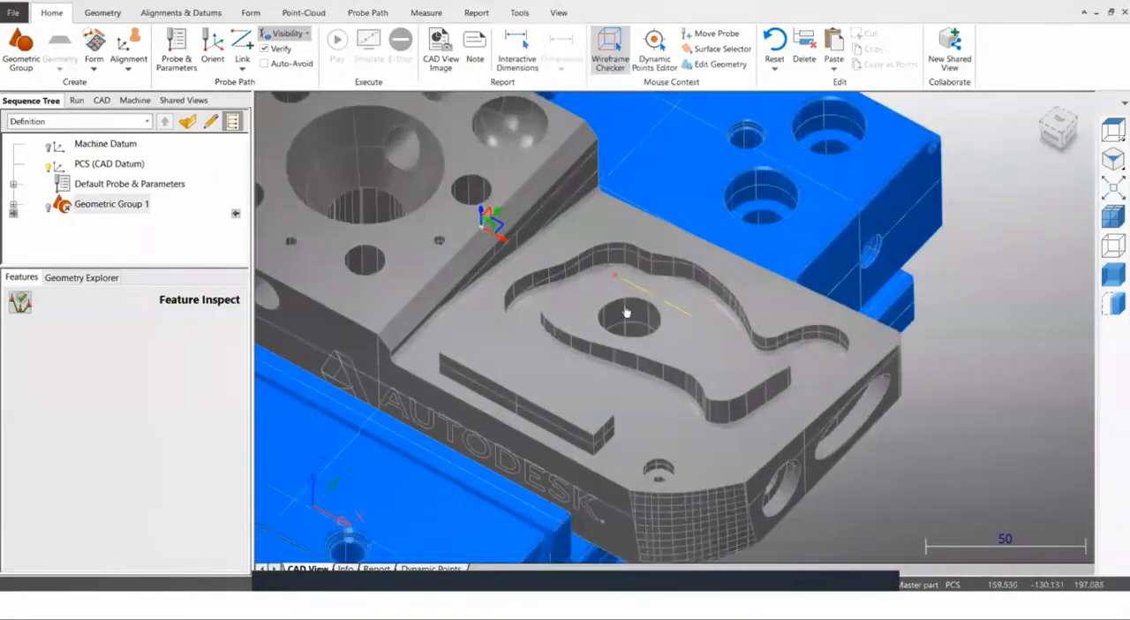
click(710, 51)
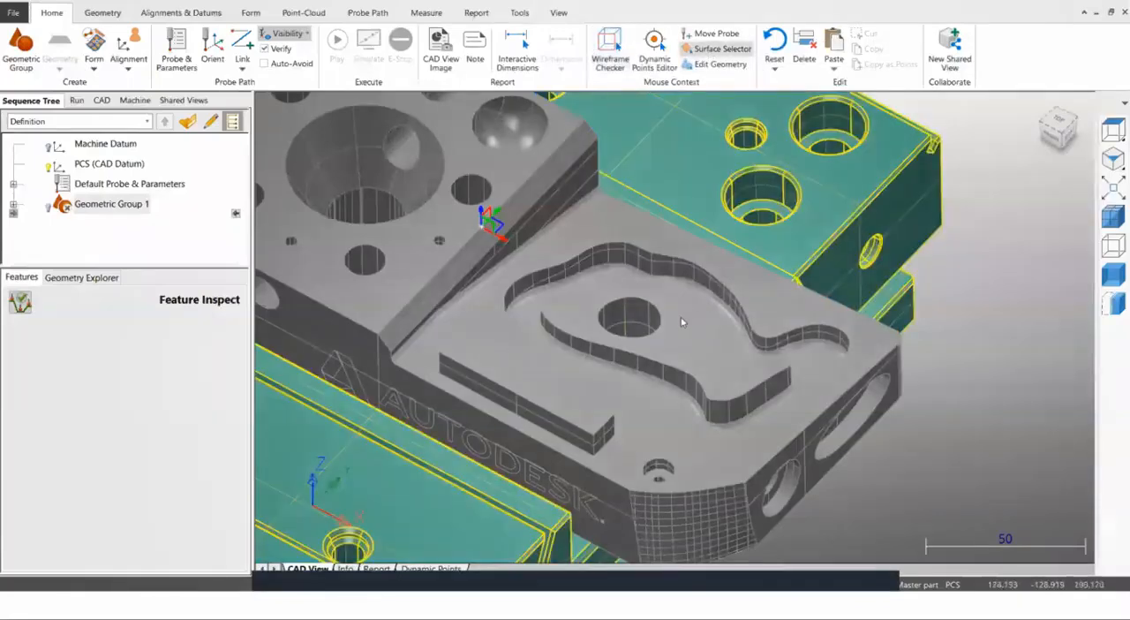
click(697, 363)
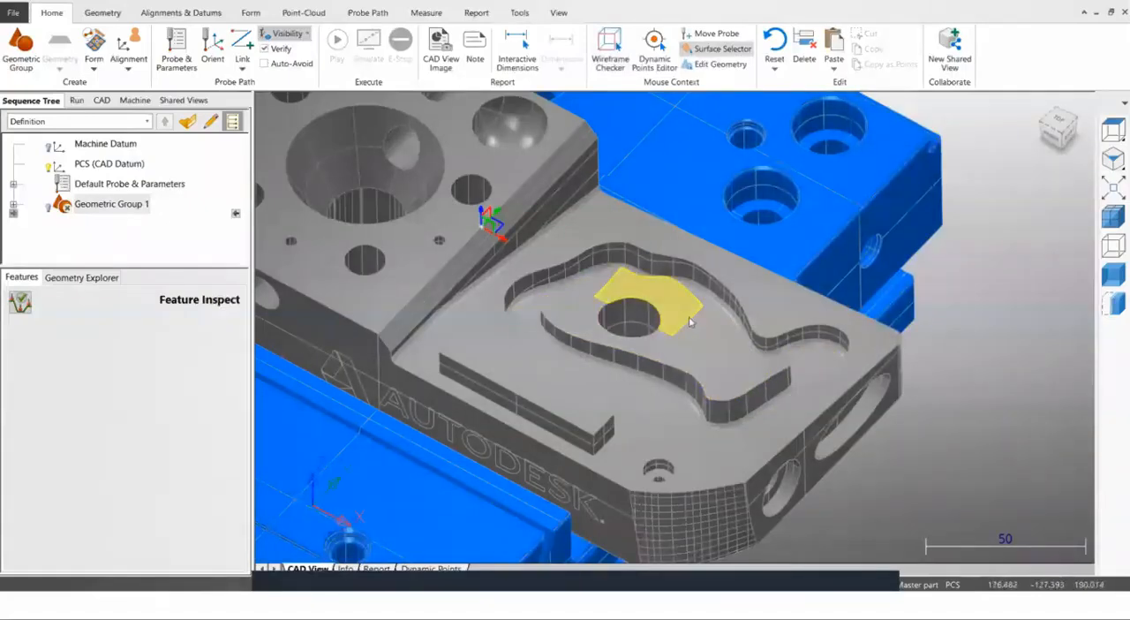
scroll(695, 330, up, 3)
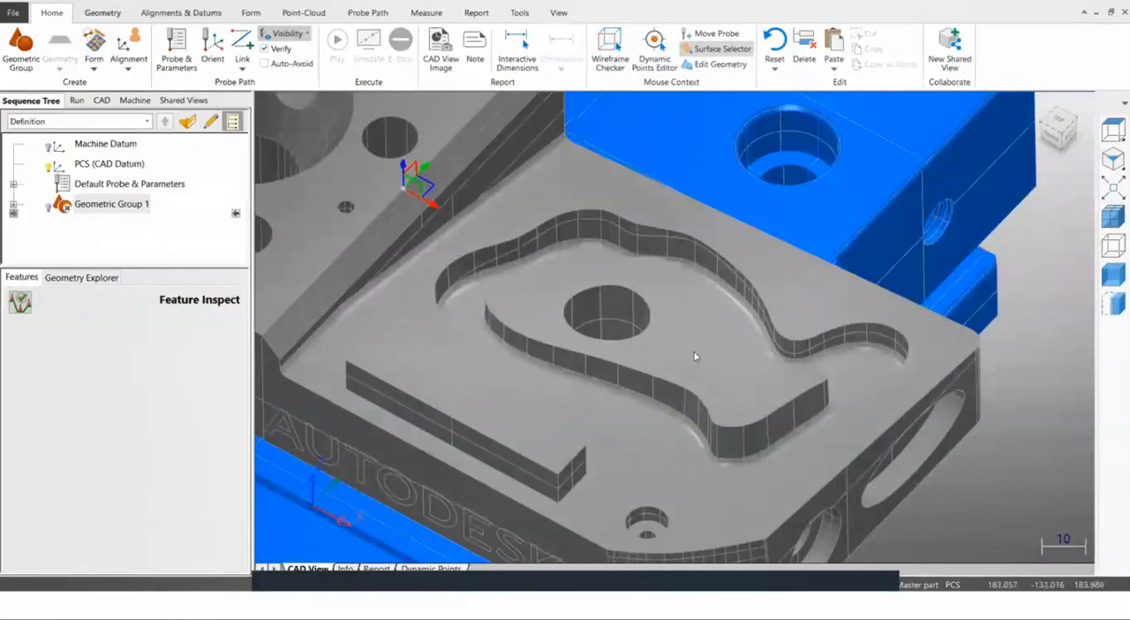
click(729, 406)
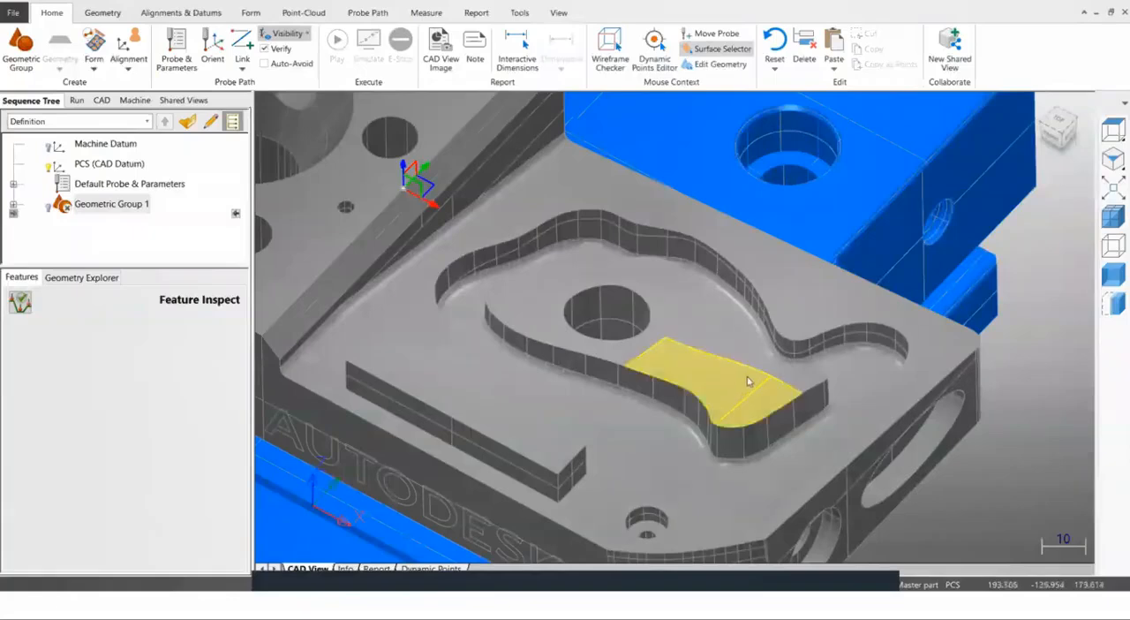
click(713, 348)
click(657, 324)
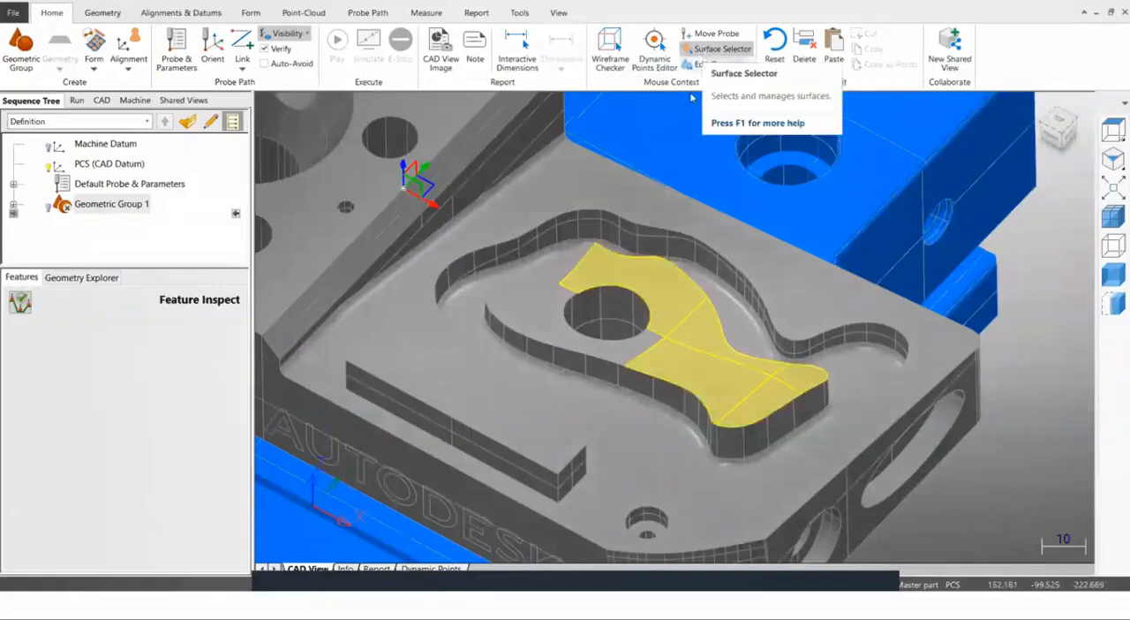
click(630, 353)
click(535, 292)
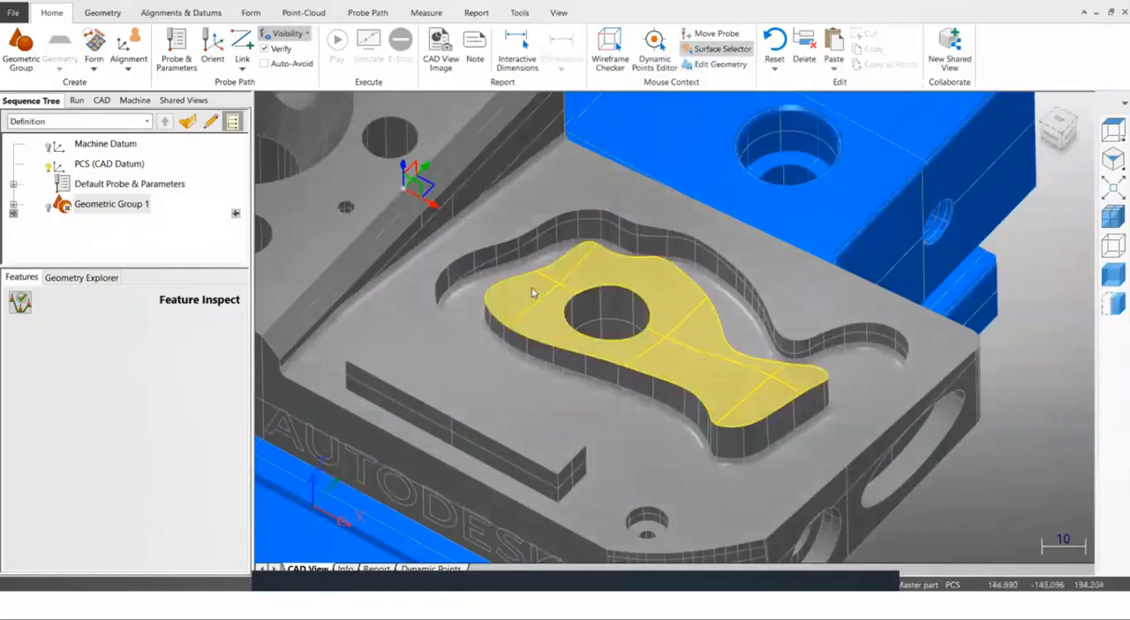
Move the selected island top surfaces to a new level named island.
right_click(664, 298)
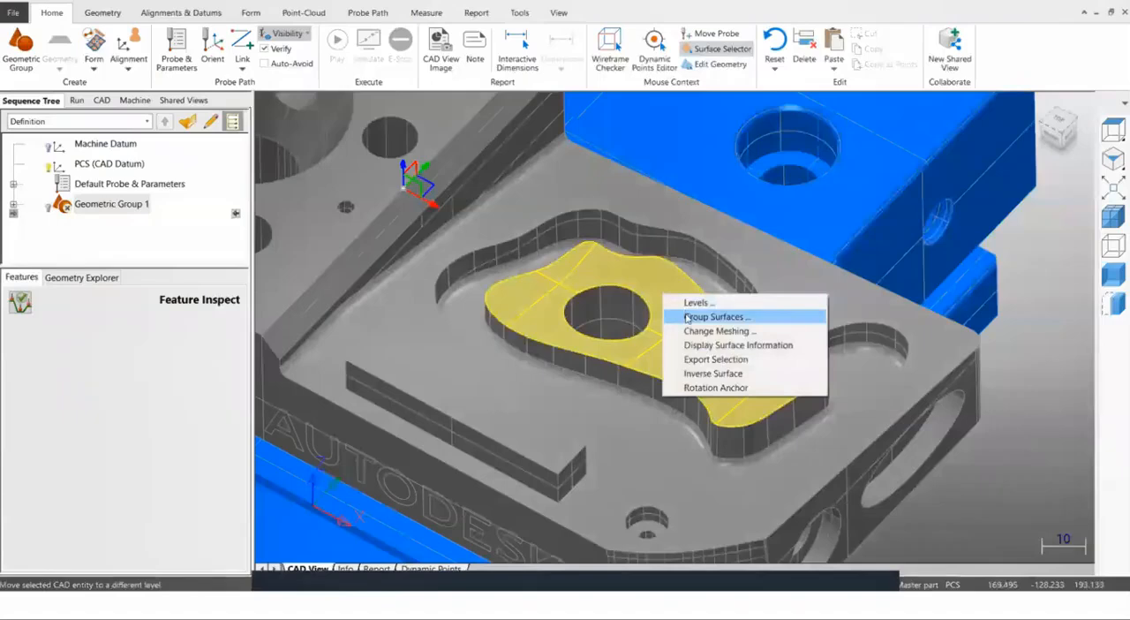
click(687, 314)
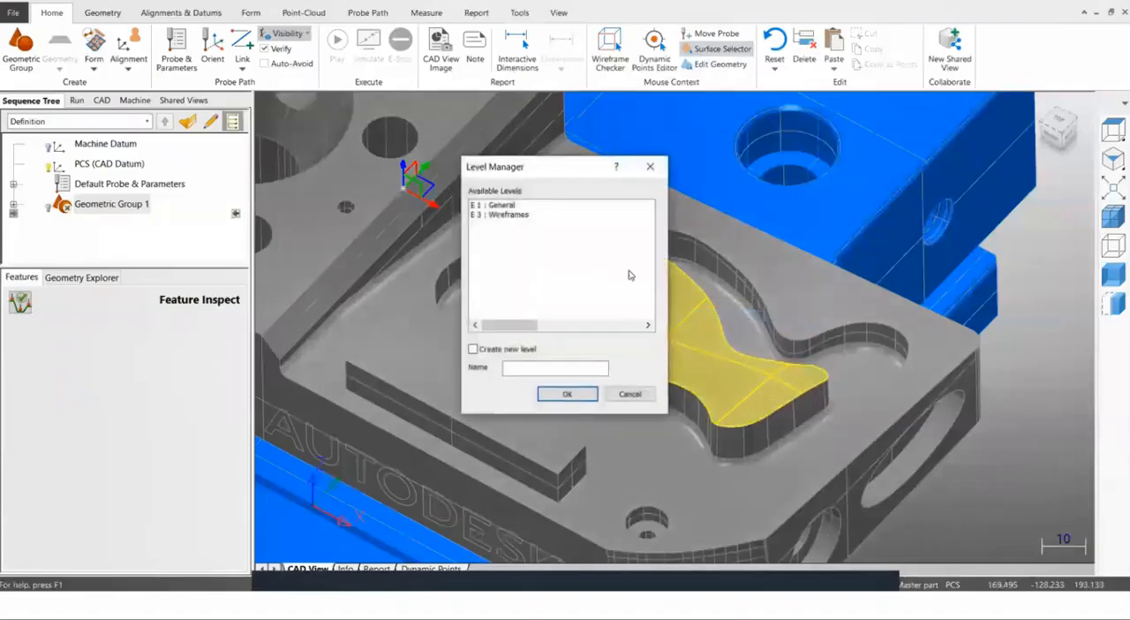
drag(564, 167, 348, 108)
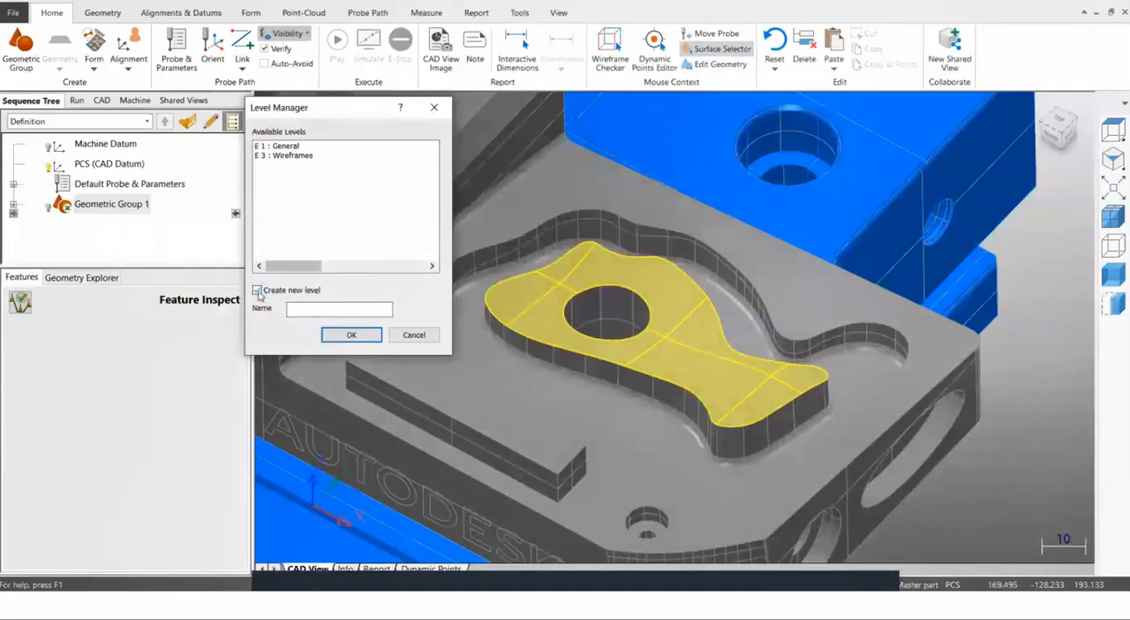
click(293, 307)
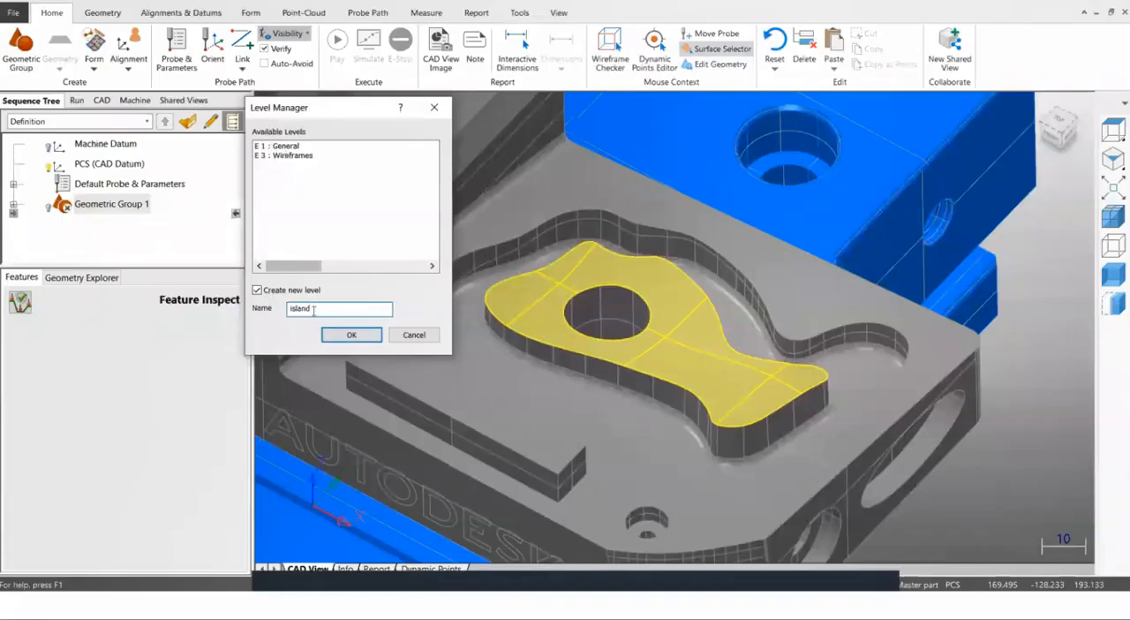
click(351, 335)
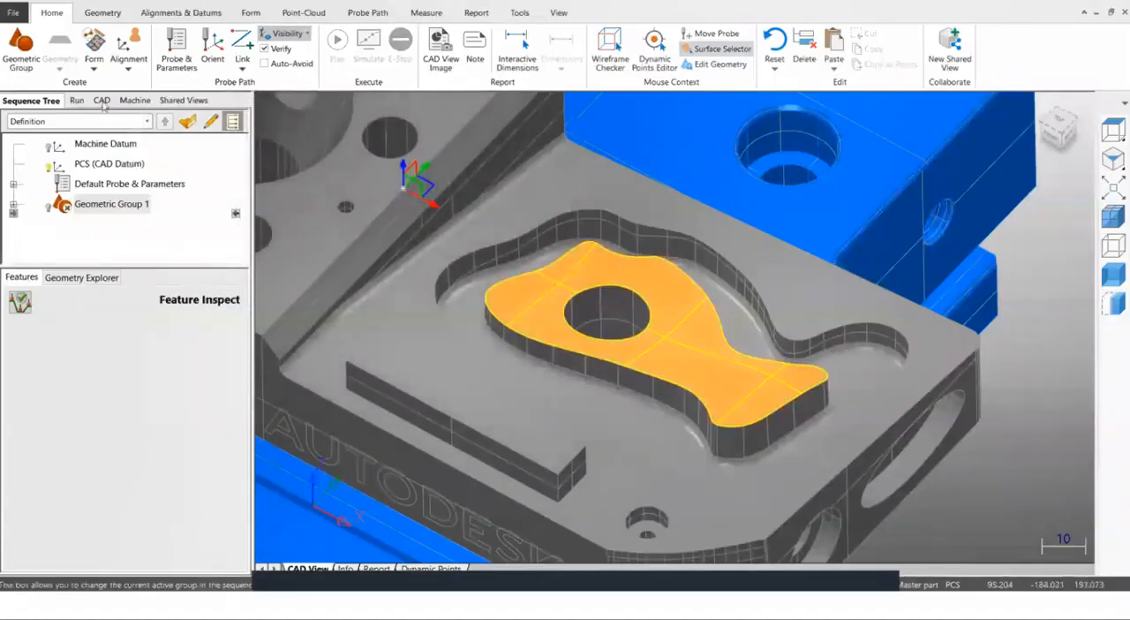
Deselect the General and Wireframes CAD levels of DemoBlock_modified, keeping only the island user level selected.
click(102, 101)
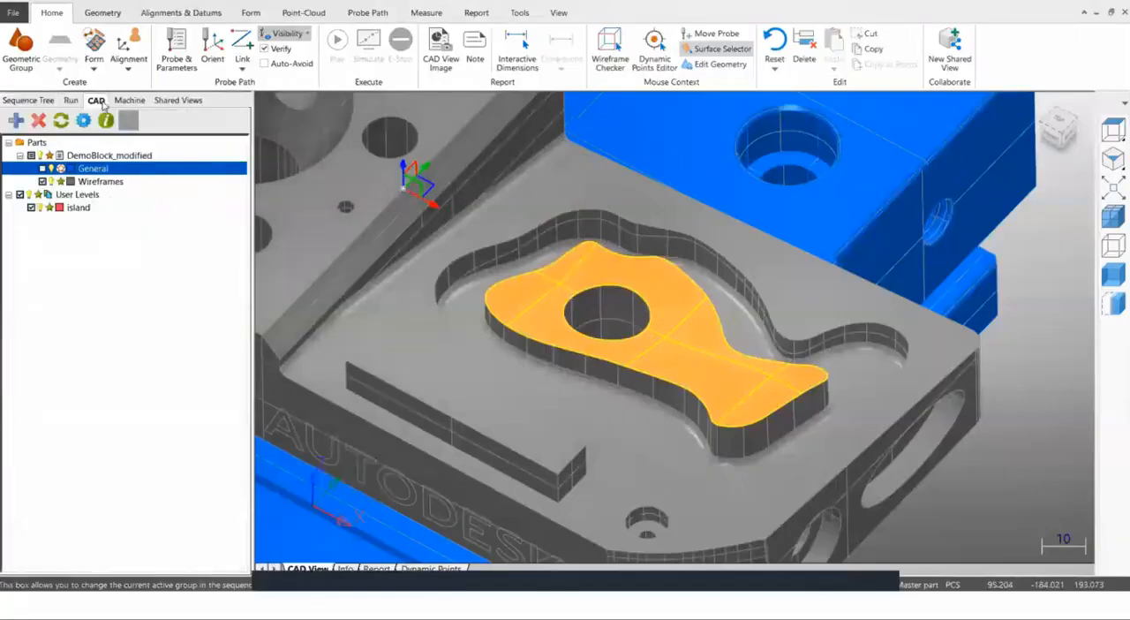
click(42, 182)
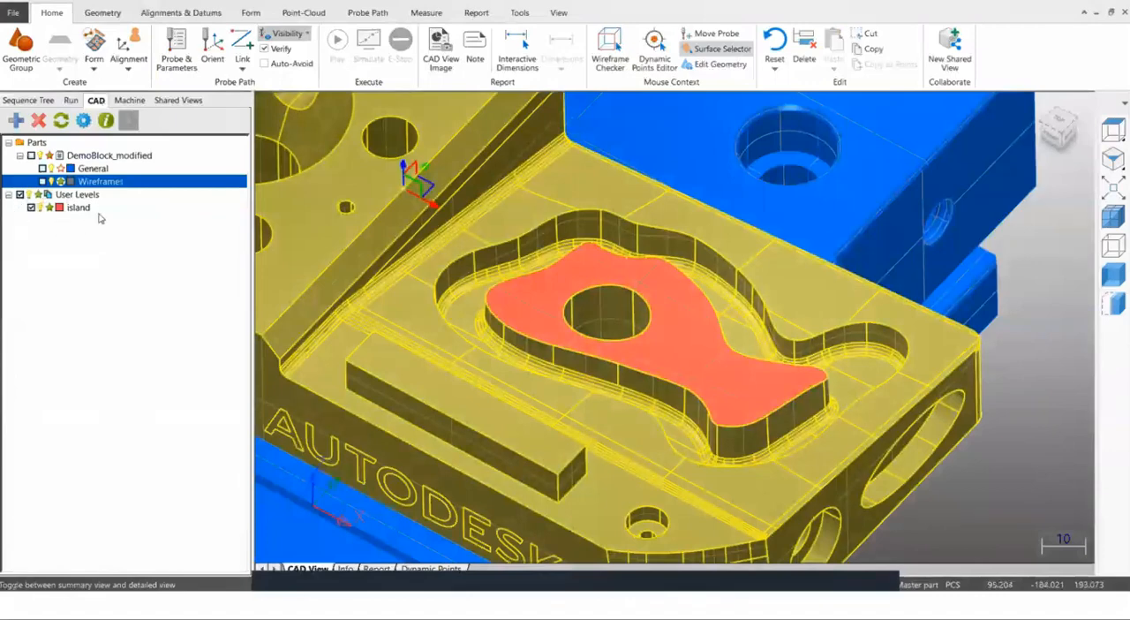
scroll(509, 282, down, 1)
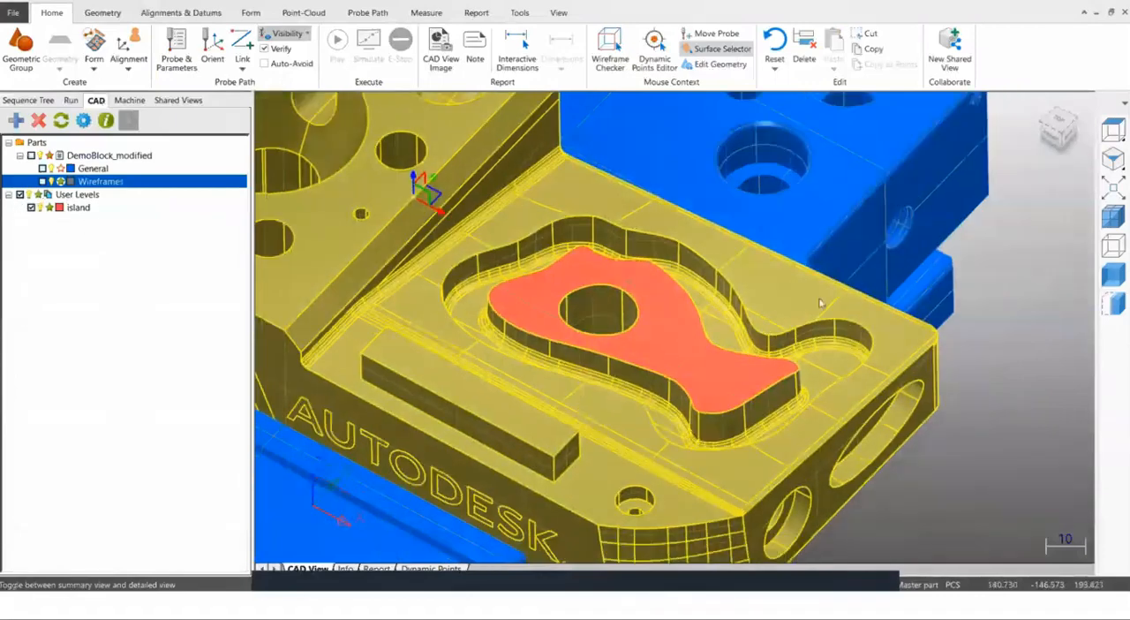
scroll(819, 303, down, 3)
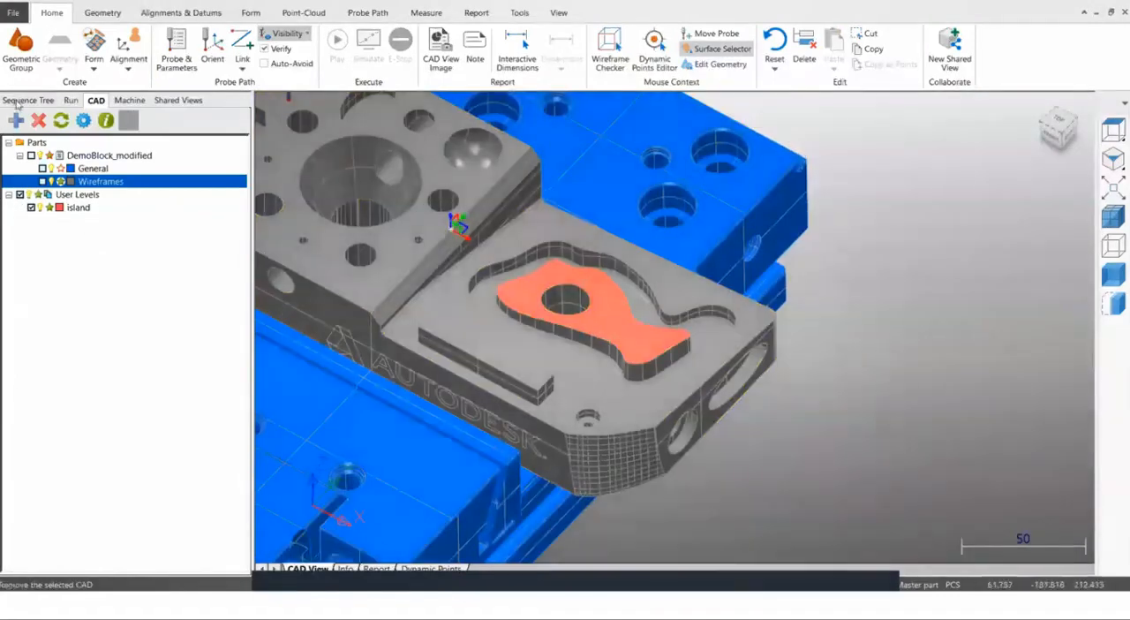
Create a new CNC Surface Group and set its probing strategy to Raster for points on the island level.
click(18, 101)
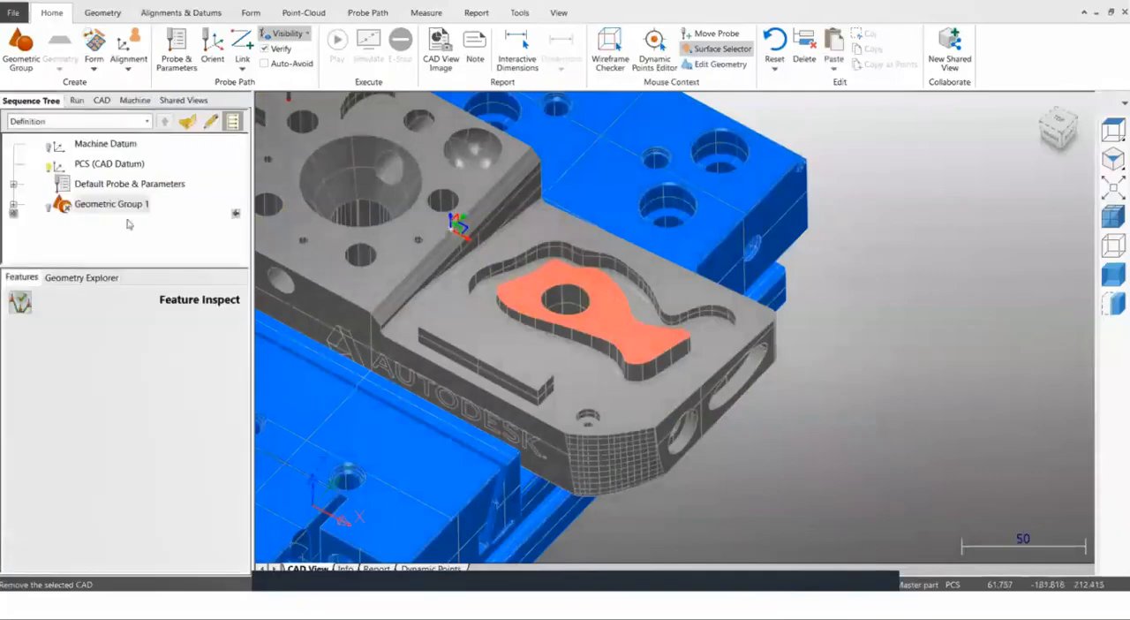
click(94, 58)
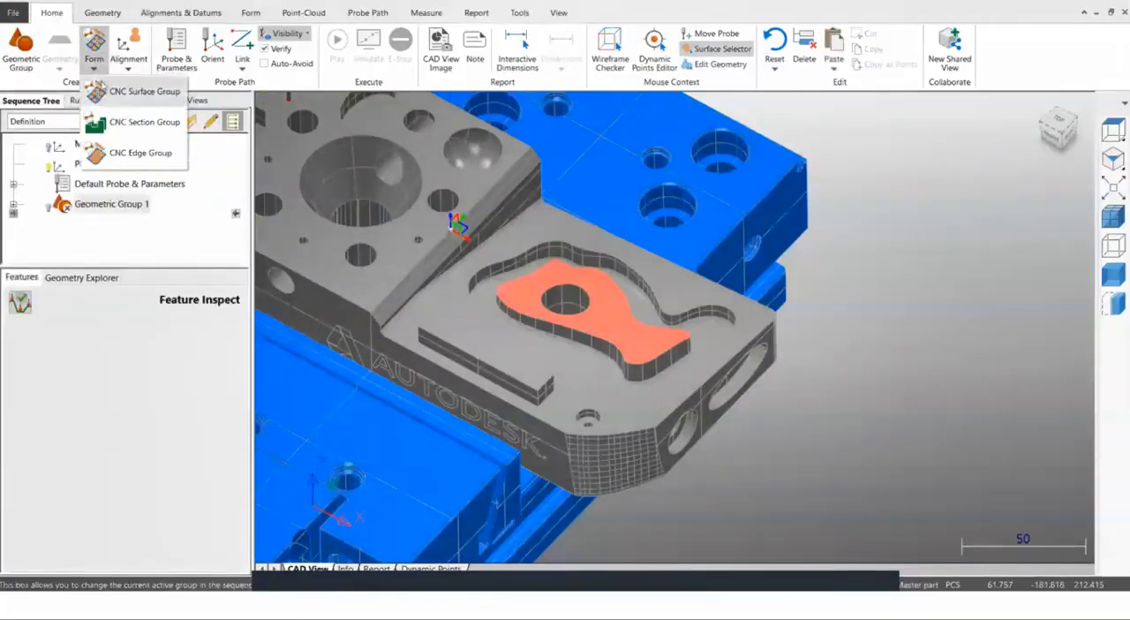
click(133, 92)
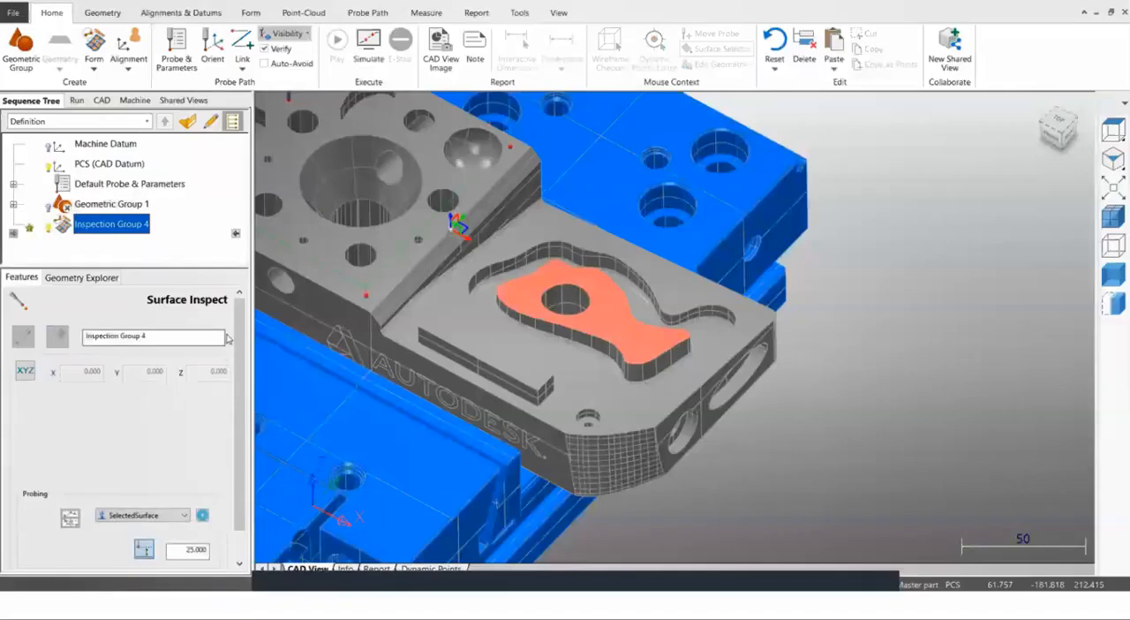
click(187, 516)
click(141, 412)
click(141, 412)
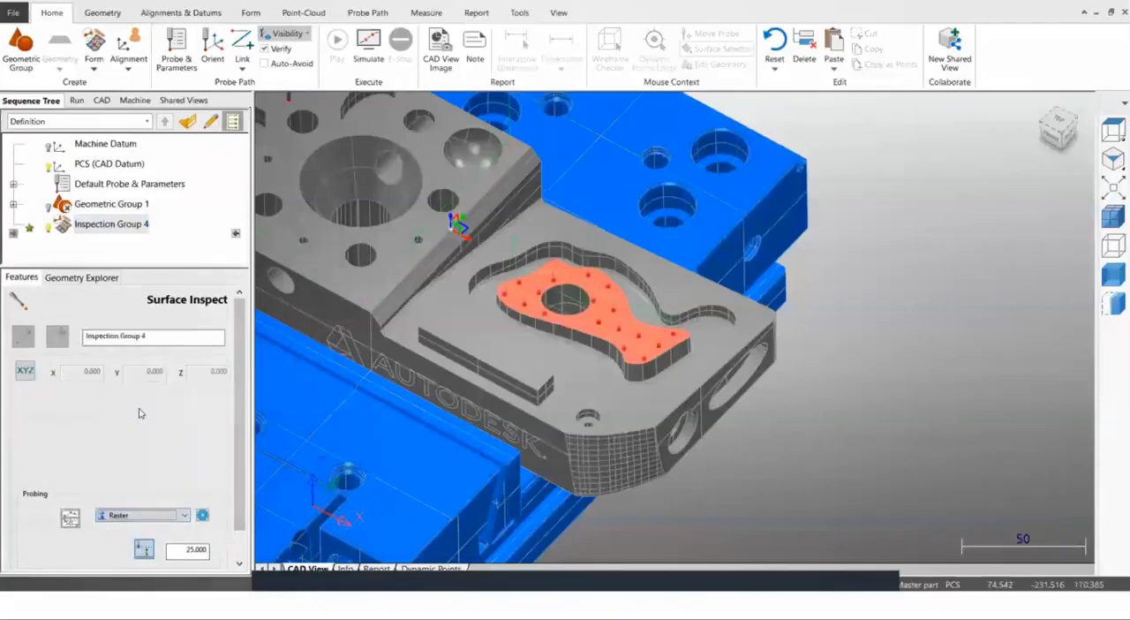
scroll(840, 443, down, 4)
scroll(675, 375, up, 2)
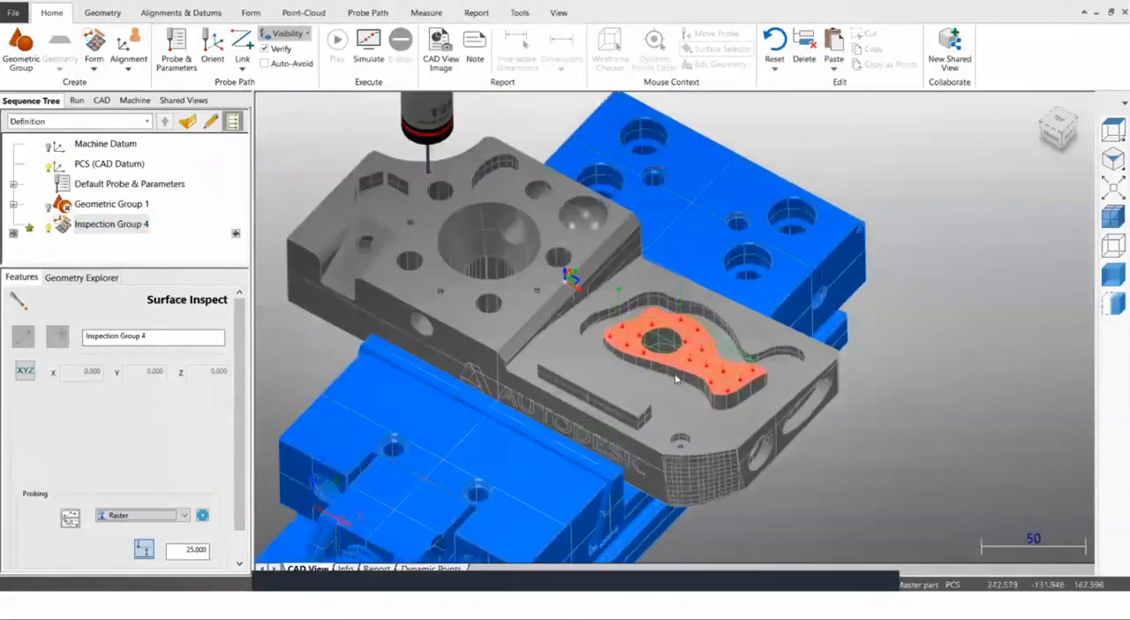
scroll(676, 380, up, 5)
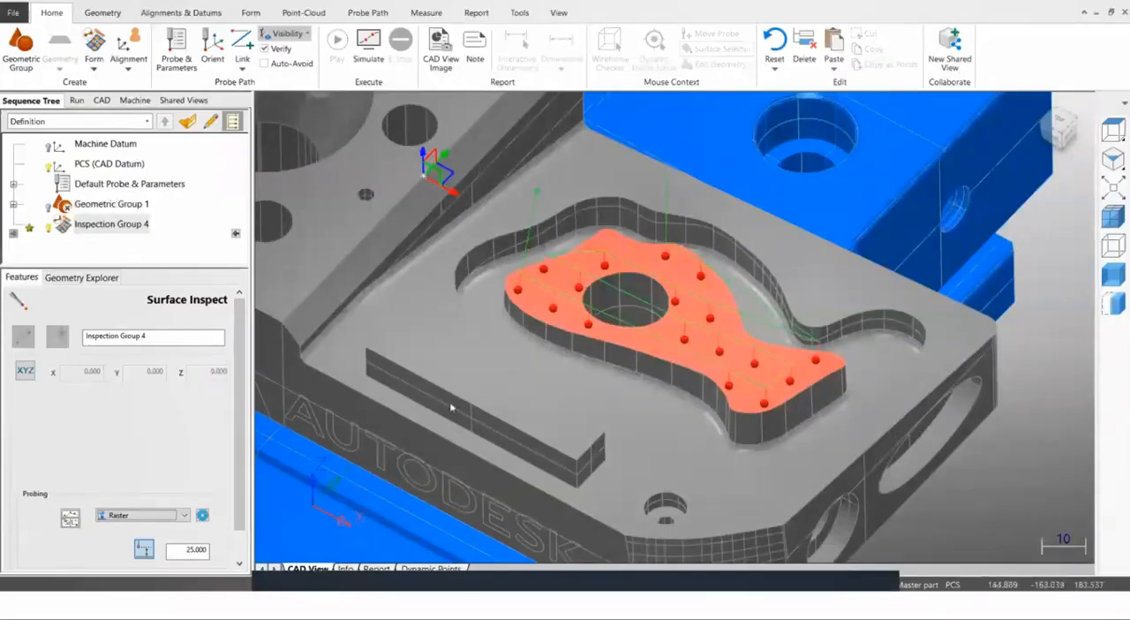
Review the raster's layout, boundary and margin parameters, accept them as they are, and check which CAD levels are selected.
click(202, 514)
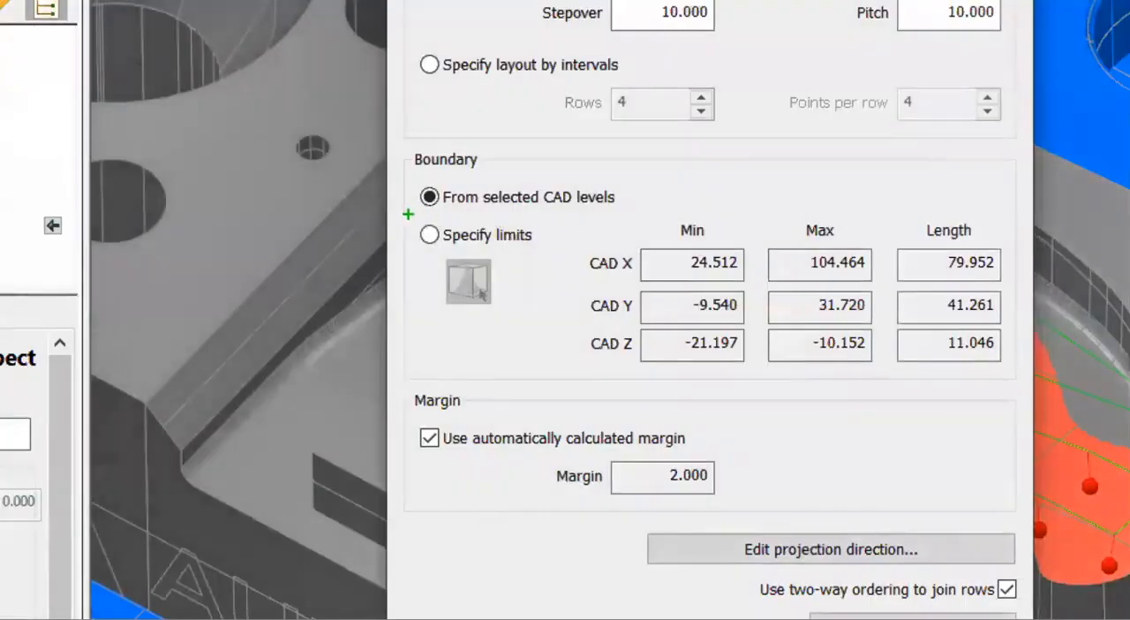
mouse_move(383, 143)
mouse_down()
mouse_move(533, 212)
mouse_move(656, 238)
mouse_up()
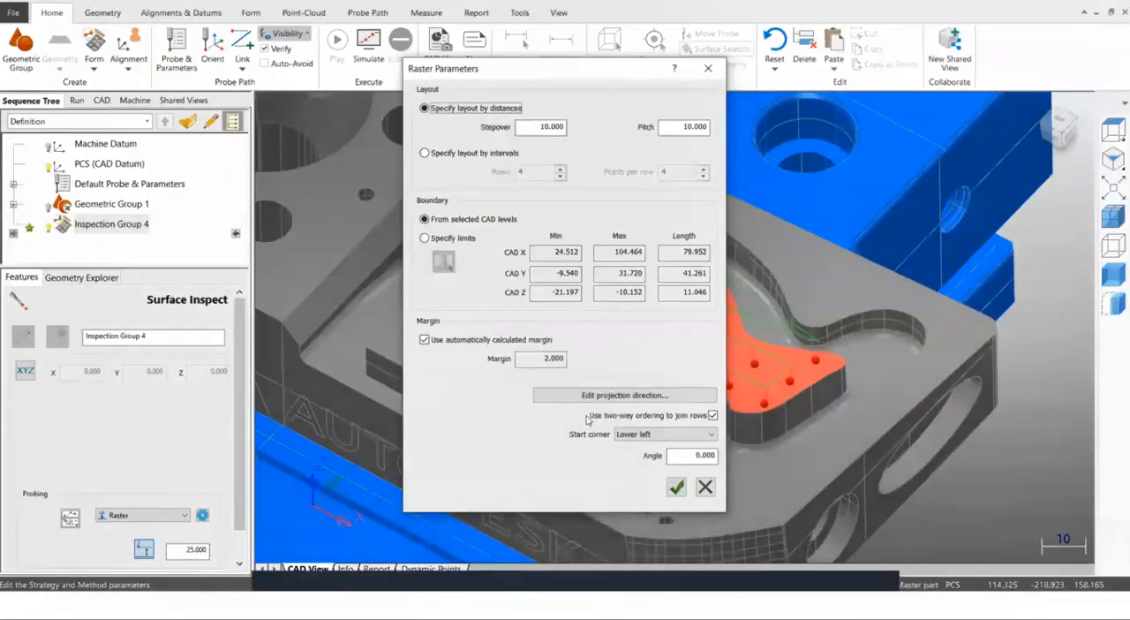
click(677, 486)
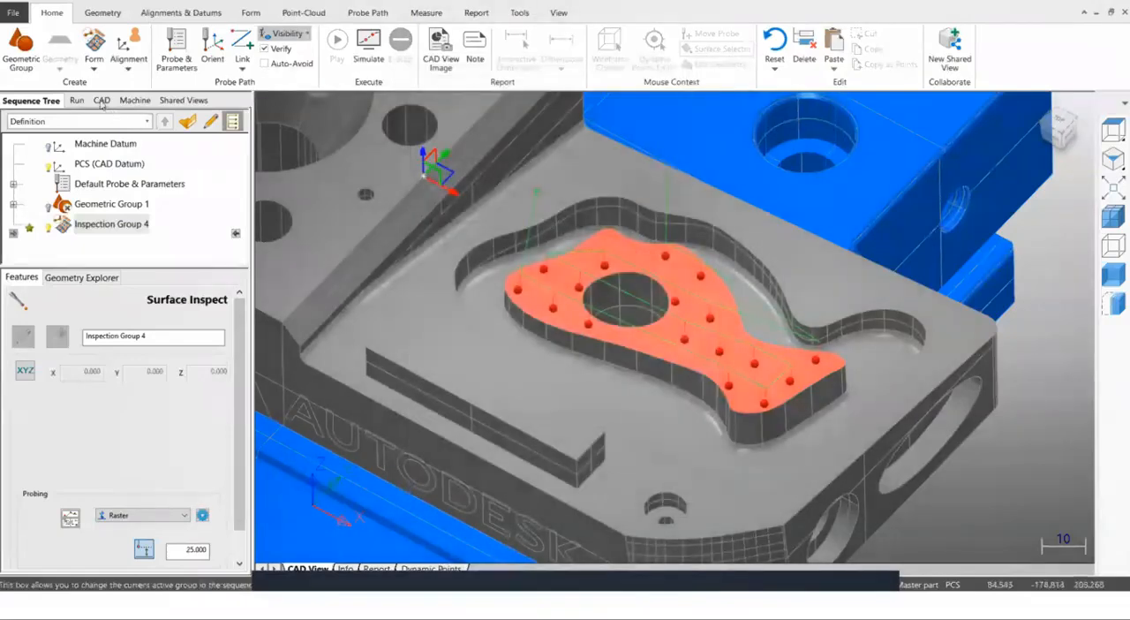
click(102, 100)
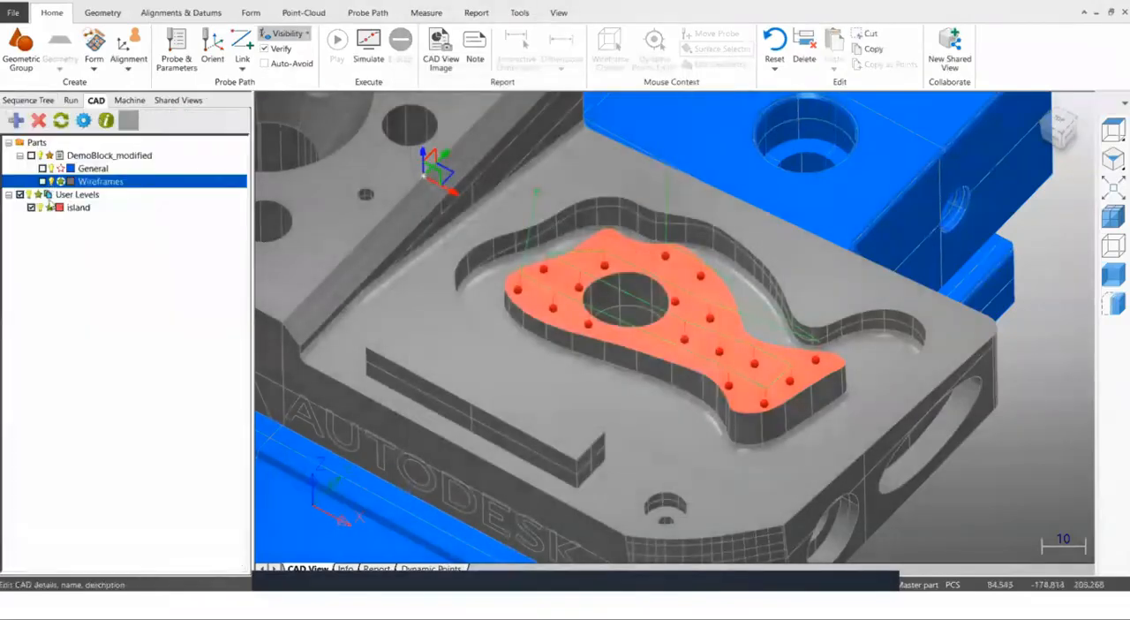
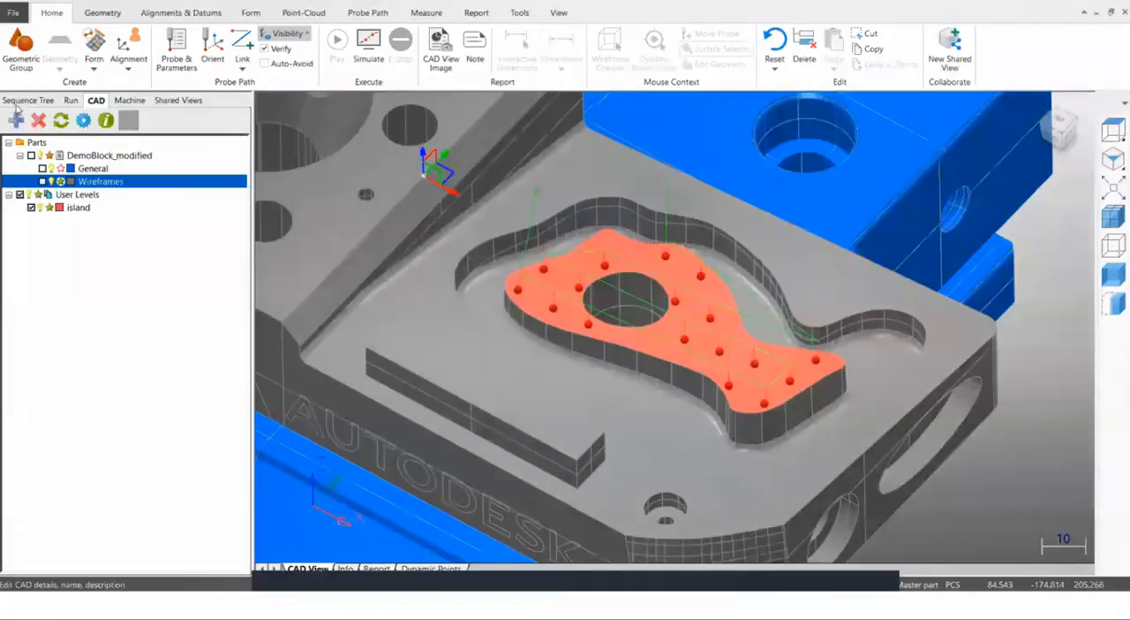
Check the raster points on the island surface, and select the Wireframes level of DemoBlock_modified again.
click(33, 25)
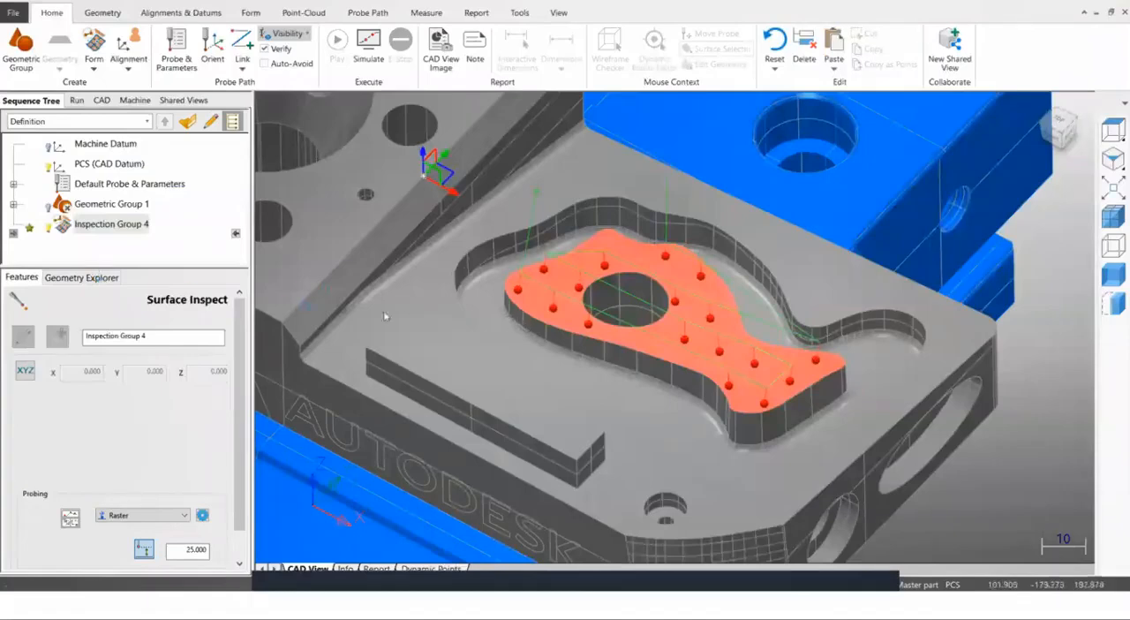
scroll(703, 380, down, 5)
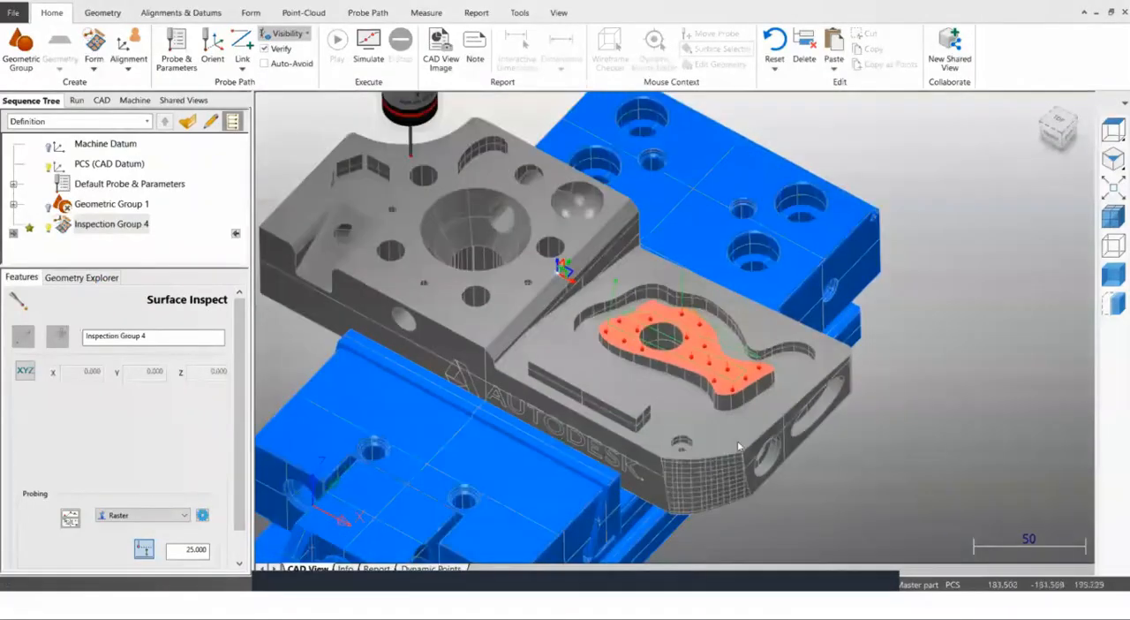
middle_drag(544, 463, 654, 378)
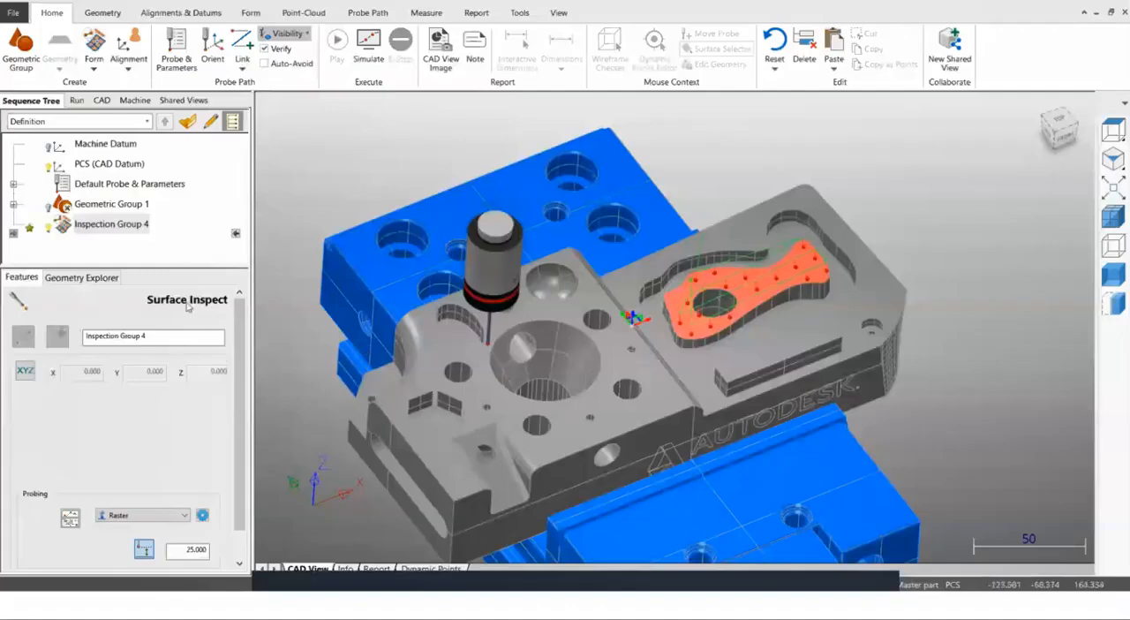
click(97, 100)
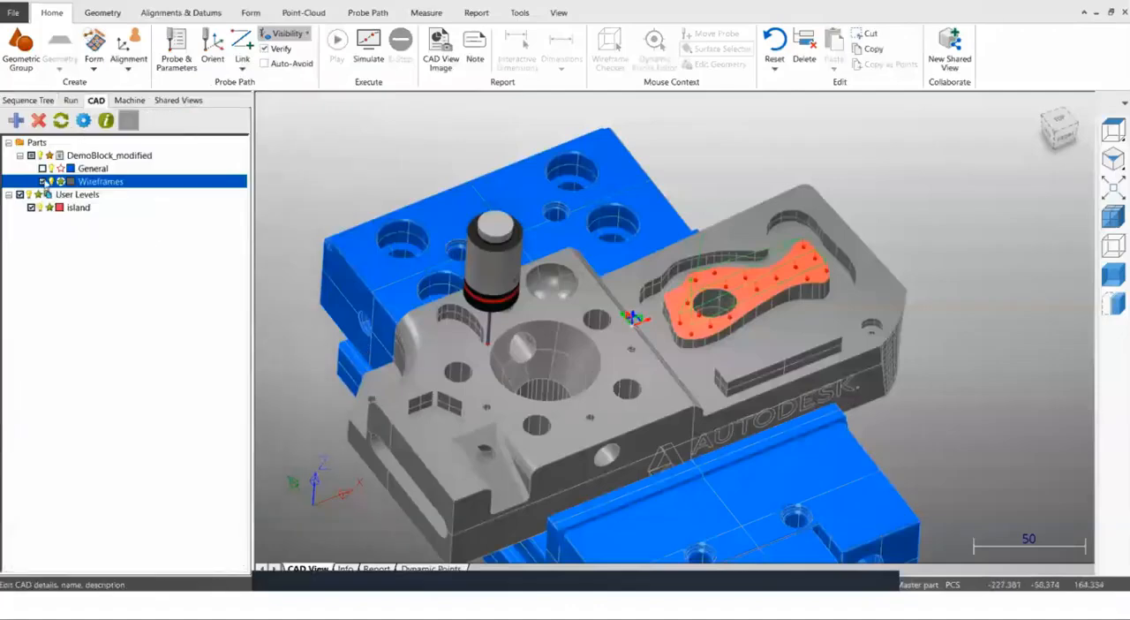
click(28, 99)
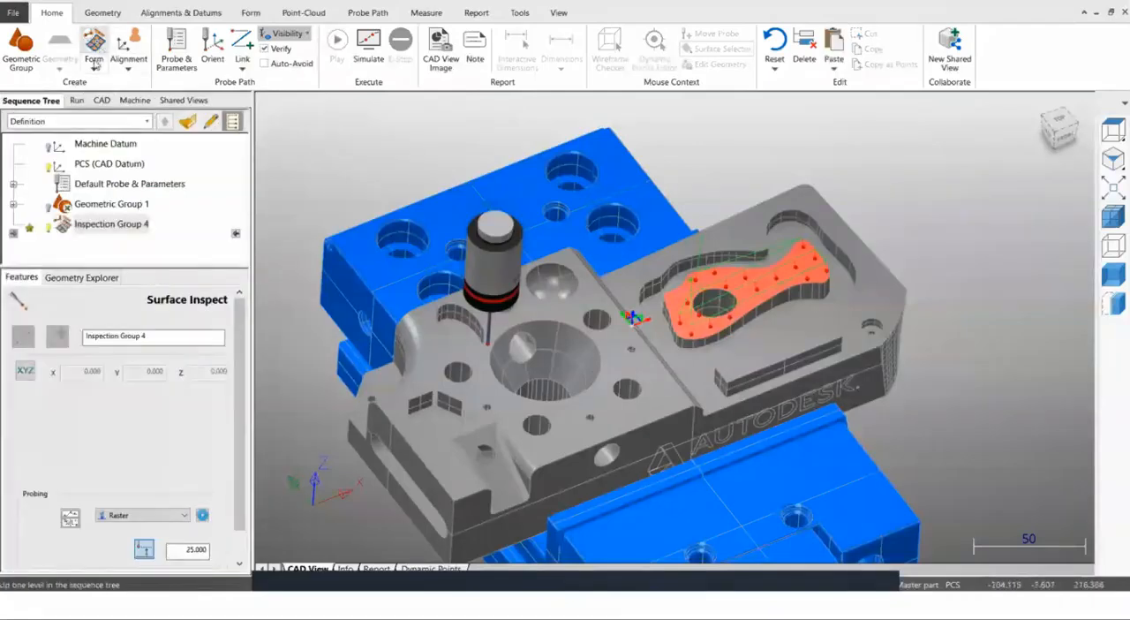
Create a new CNC Section Group from the Form inspection types.
click(94, 68)
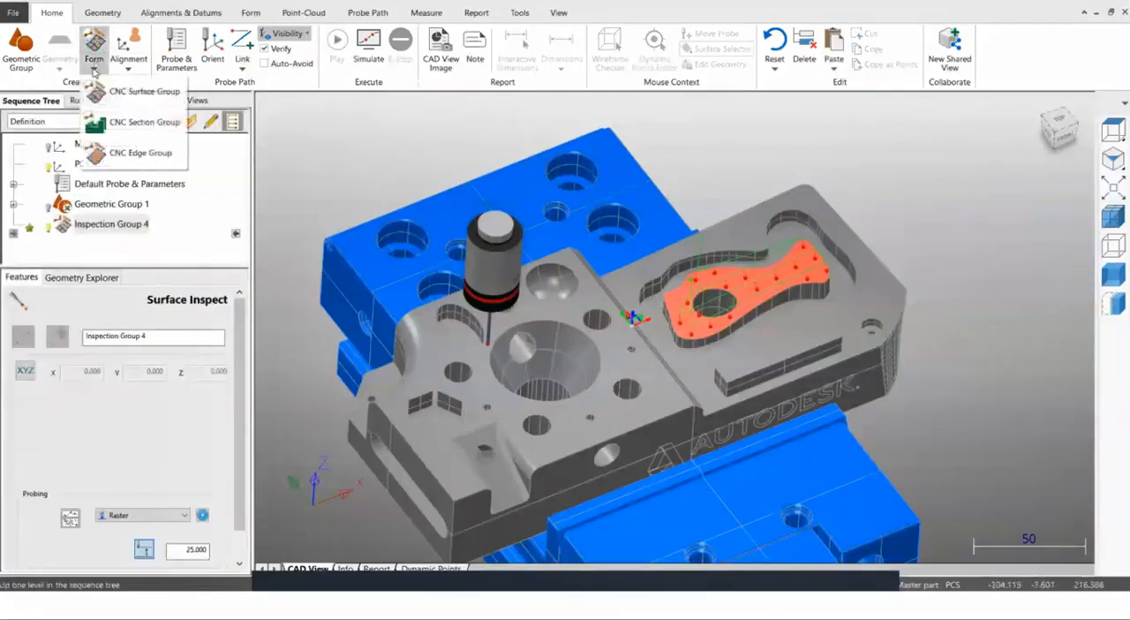
click(124, 122)
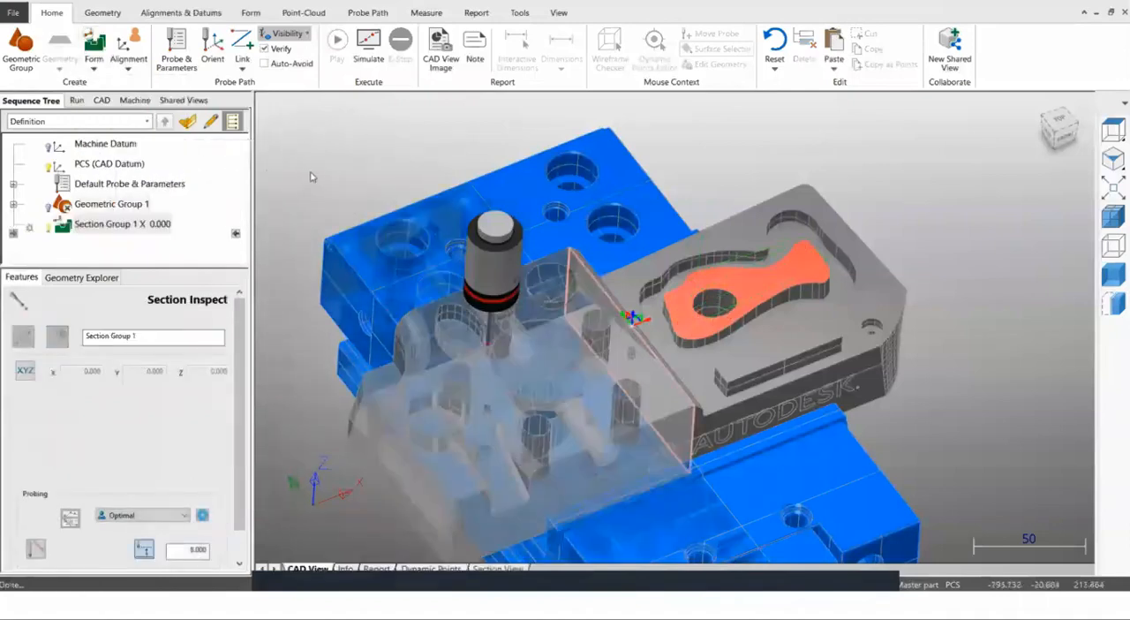
scroll(389, 218, down, 5)
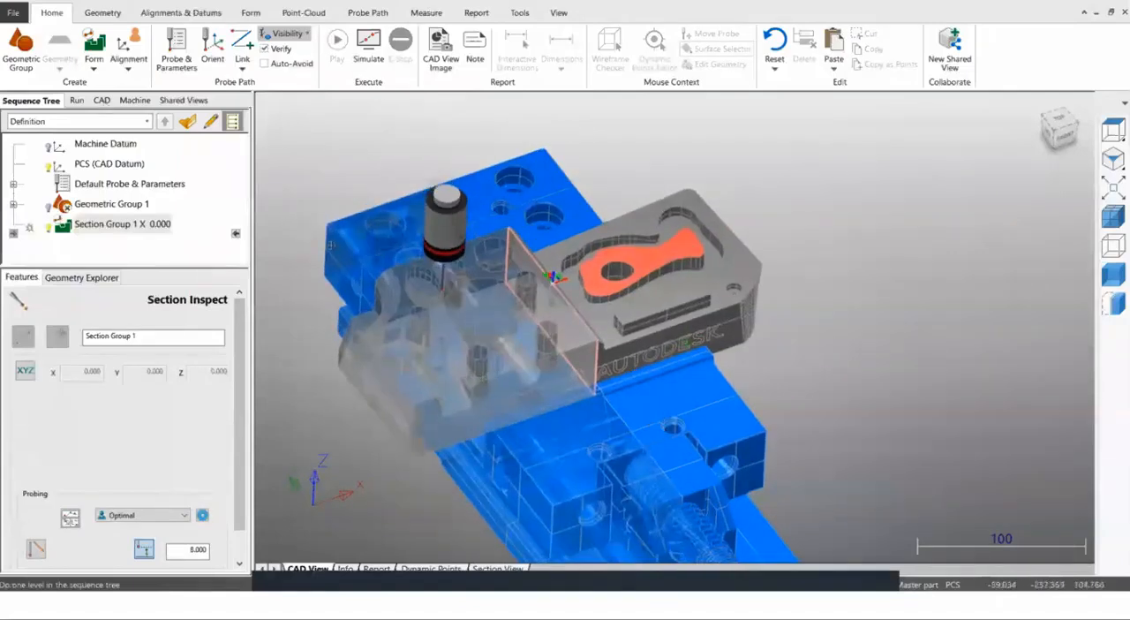
Hide the General CAD level of DemoBlock_modified to remove the blue fixture from the view.
click(95, 100)
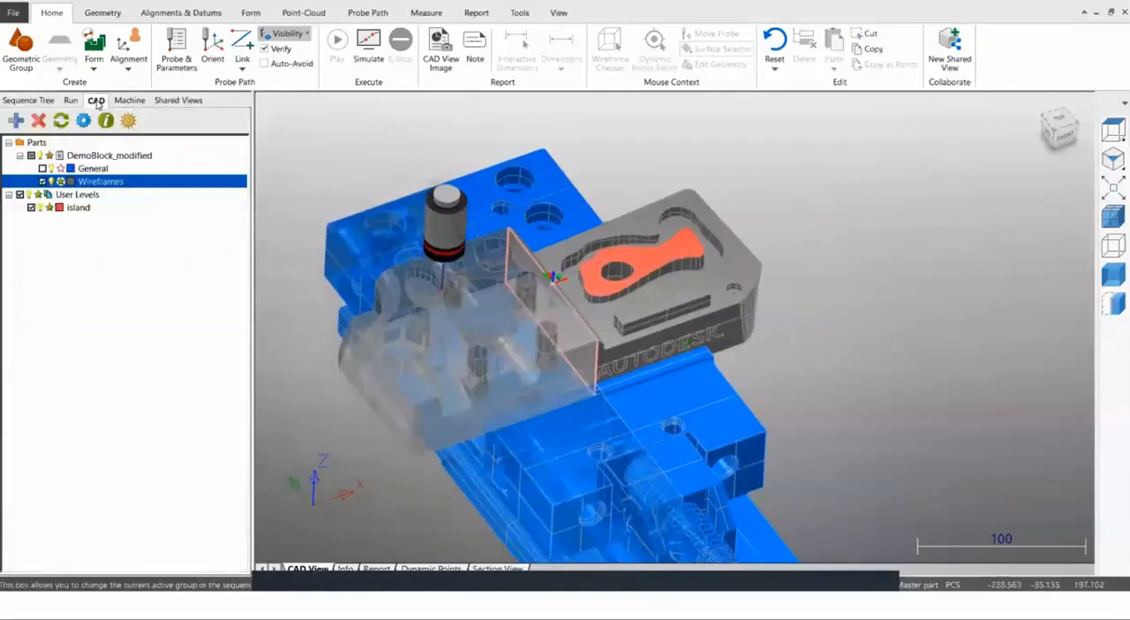
click(42, 168)
click(21, 100)
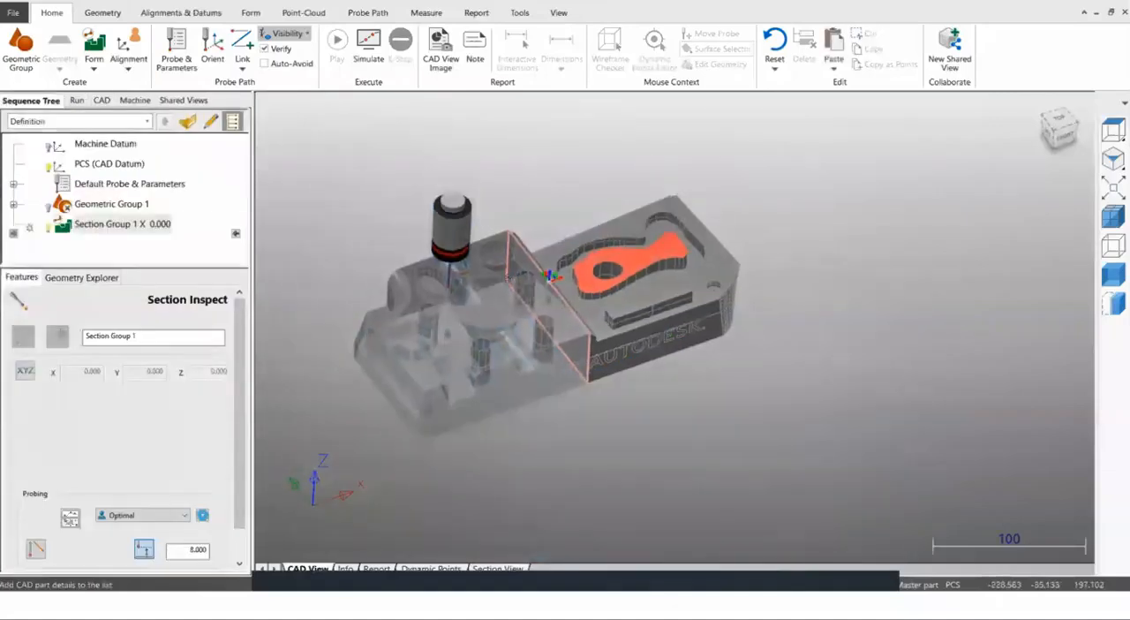
scroll(535, 305, up, 3)
mouse_move(567, 360)
middle_down()
mouse_move(533, 355)
mouse_move(571, 366)
mouse_move(521, 399)
mouse_move(567, 365)
middle_up()
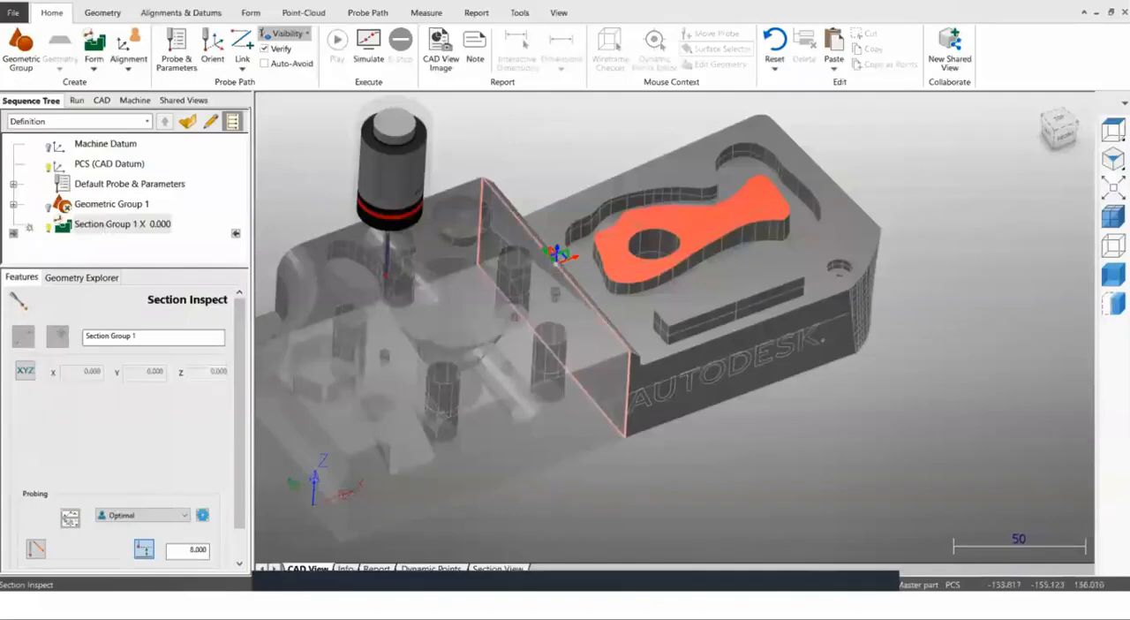
Modify the section group so its X cut plane lies at coordinate 20.
right_click(128, 227)
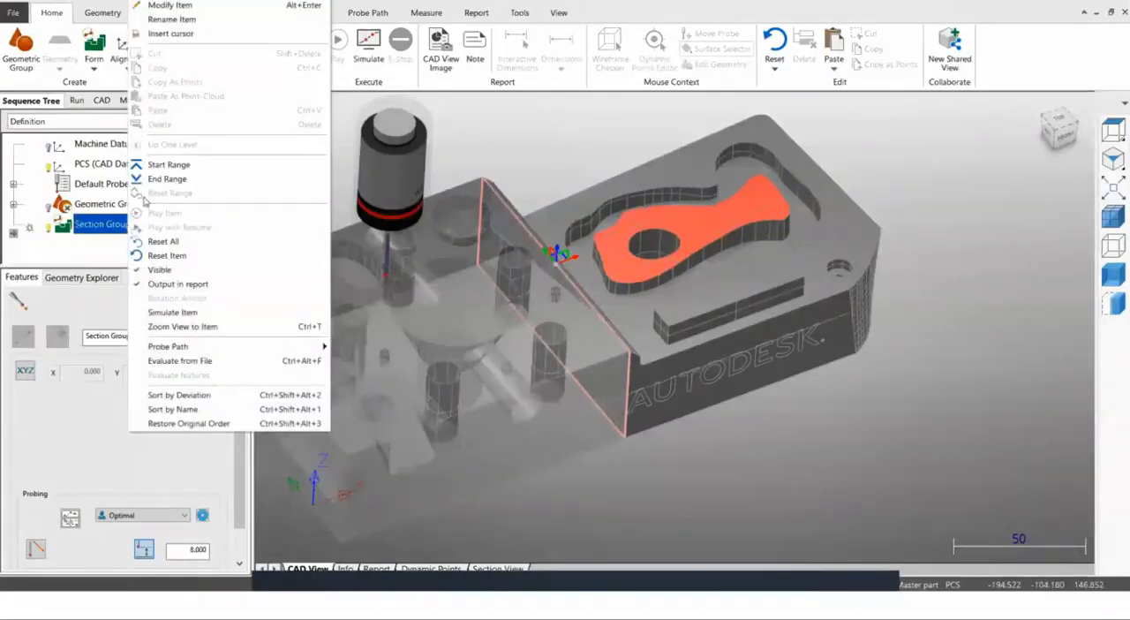
click(170, 5)
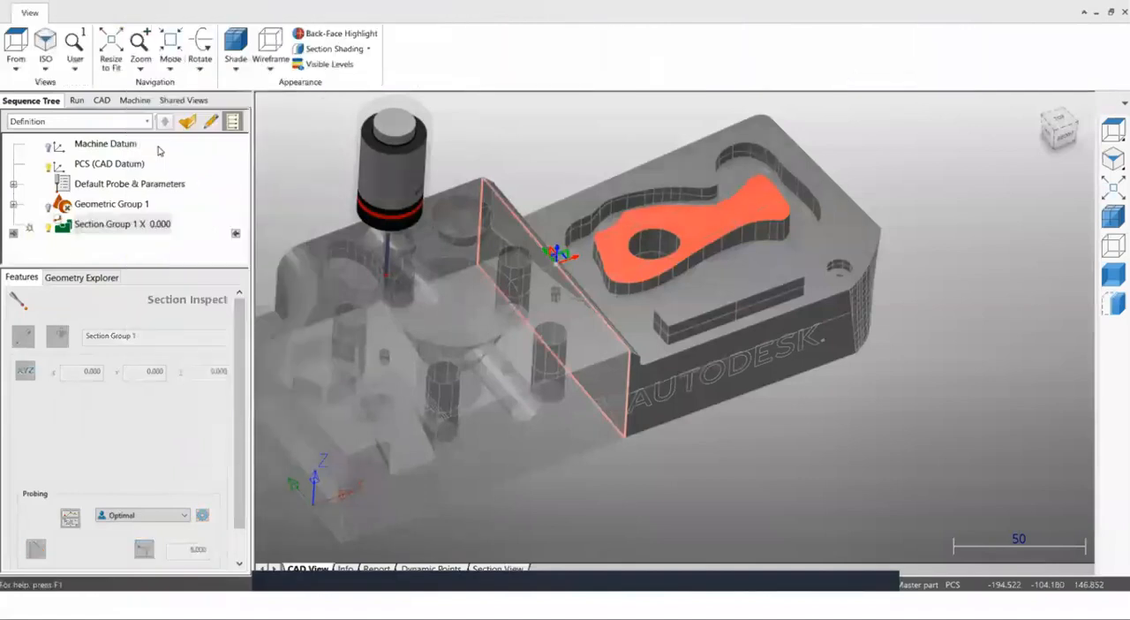
drag(266, 42, 218, 44)
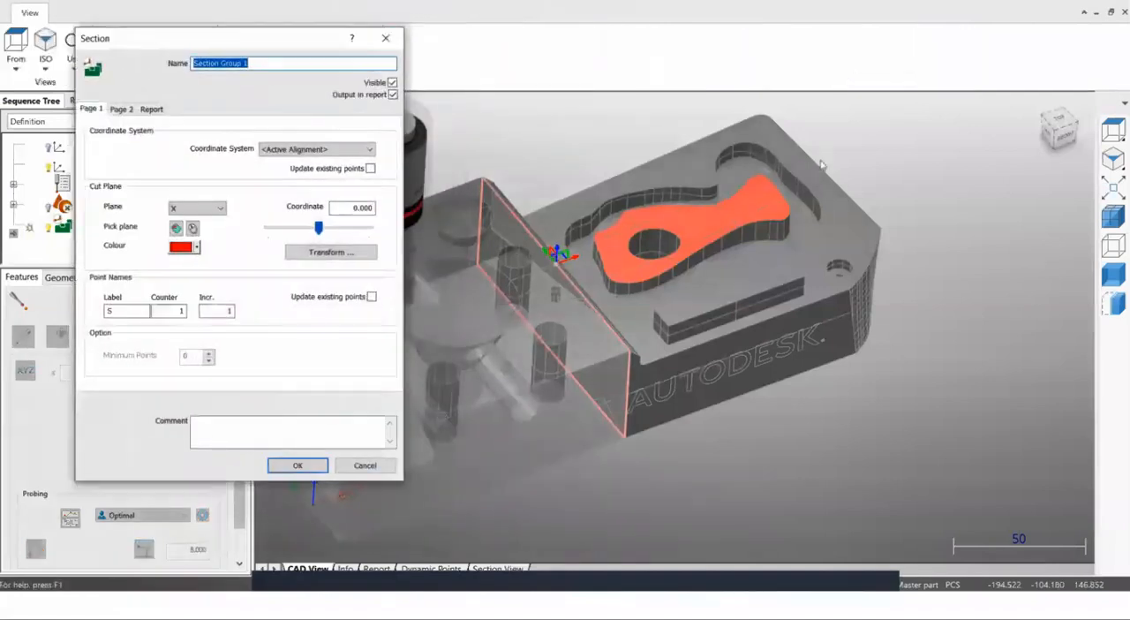
click(1115, 131)
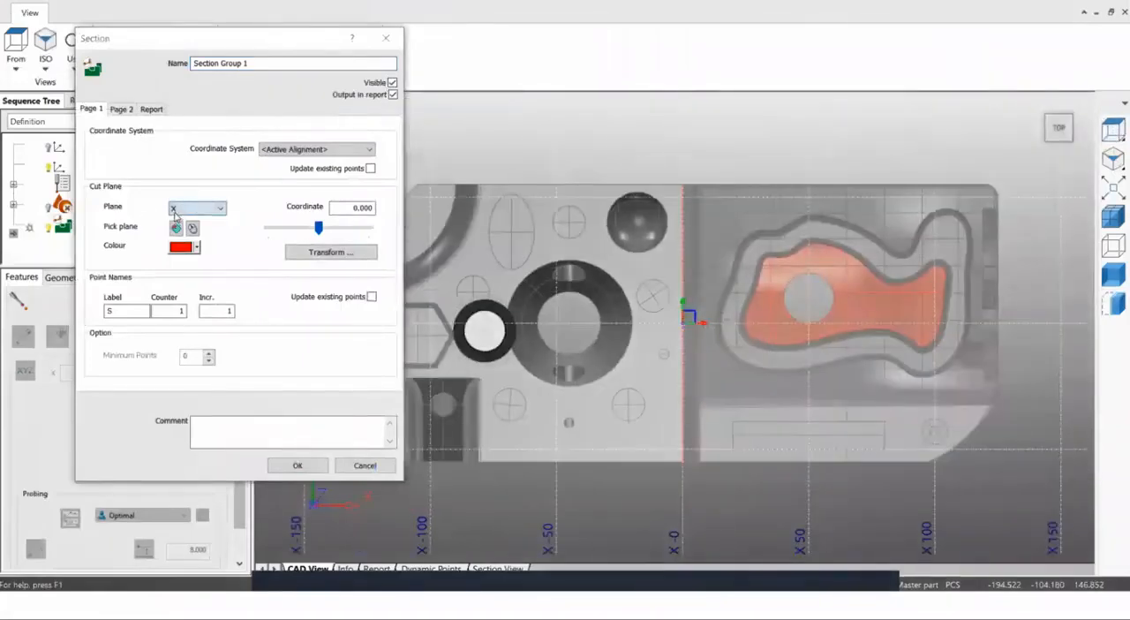
middle_drag(647, 405, 661, 213)
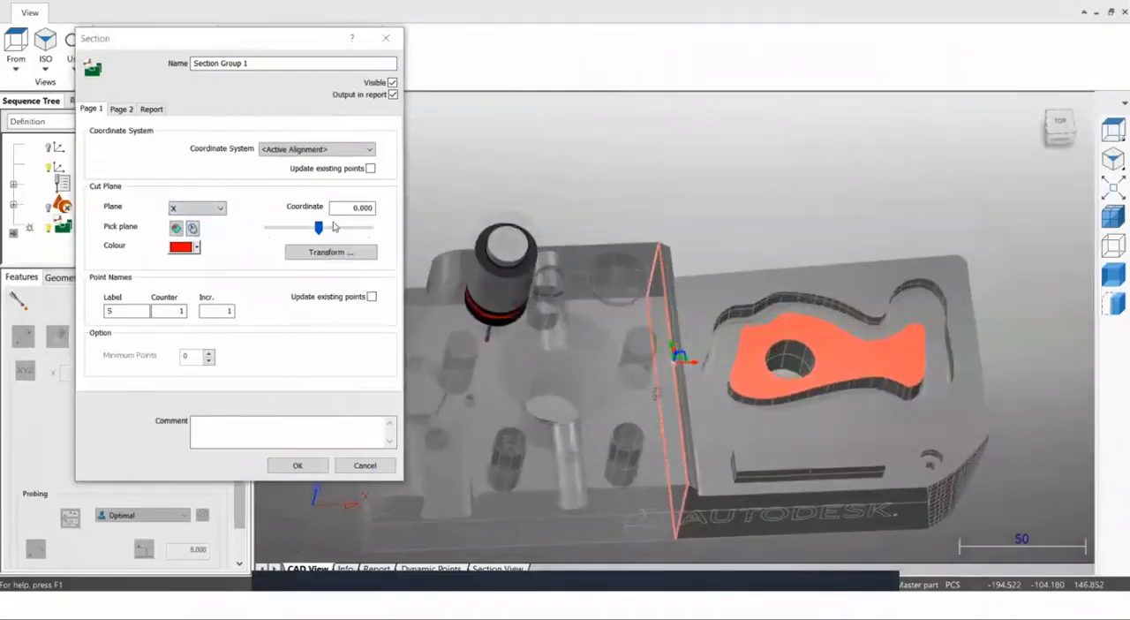
drag(336, 210, 392, 209)
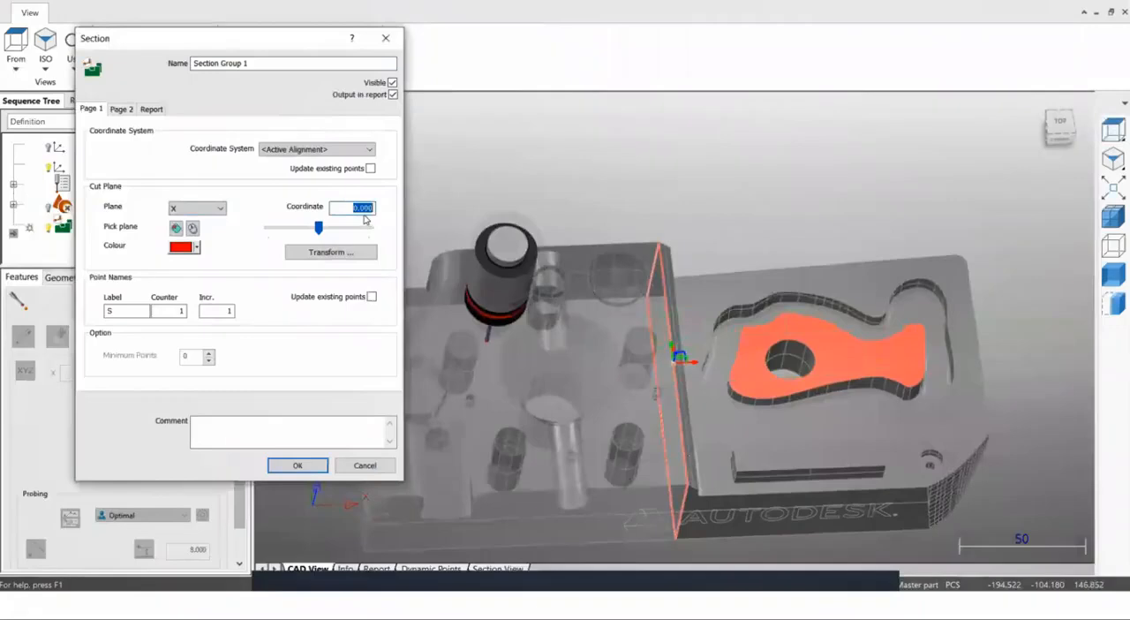
text(20)
middle_drag(688, 254, 676, 286)
middle_drag(738, 359, 765, 310)
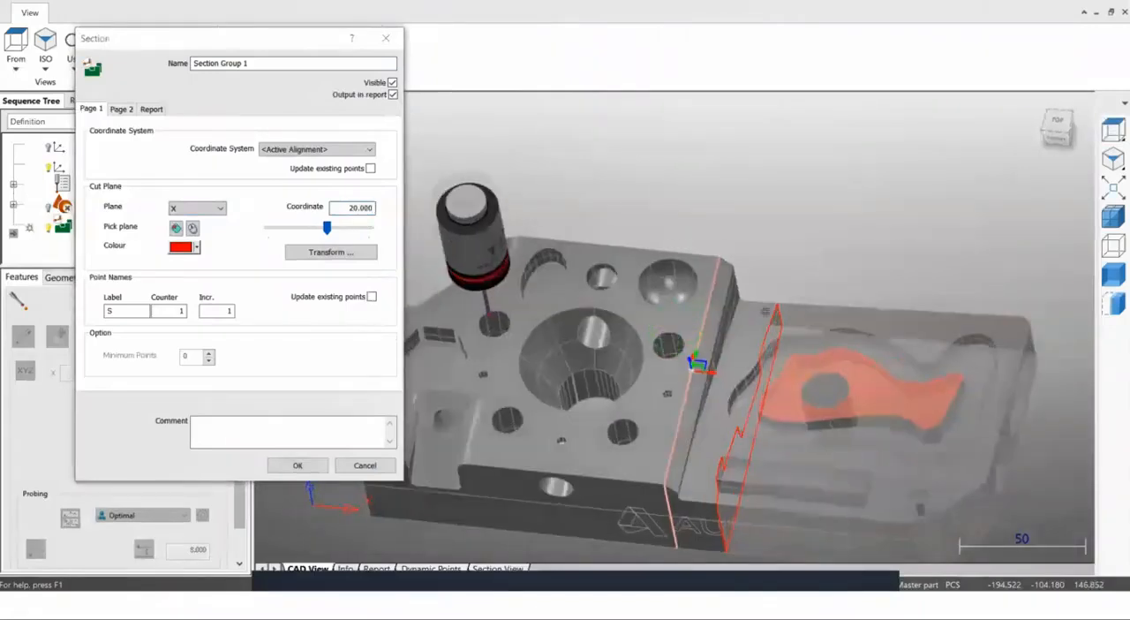
middle_drag(673, 326, 637, 383)
Move the X cut plane to -2.940, and switch to a Y cut plane at 1.940.
mouse_move(326, 228)
mouse_down()
mouse_move(339, 233)
mouse_move(314, 231)
mouse_move(352, 233)
mouse_move(316, 235)
mouse_up()
click(200, 207)
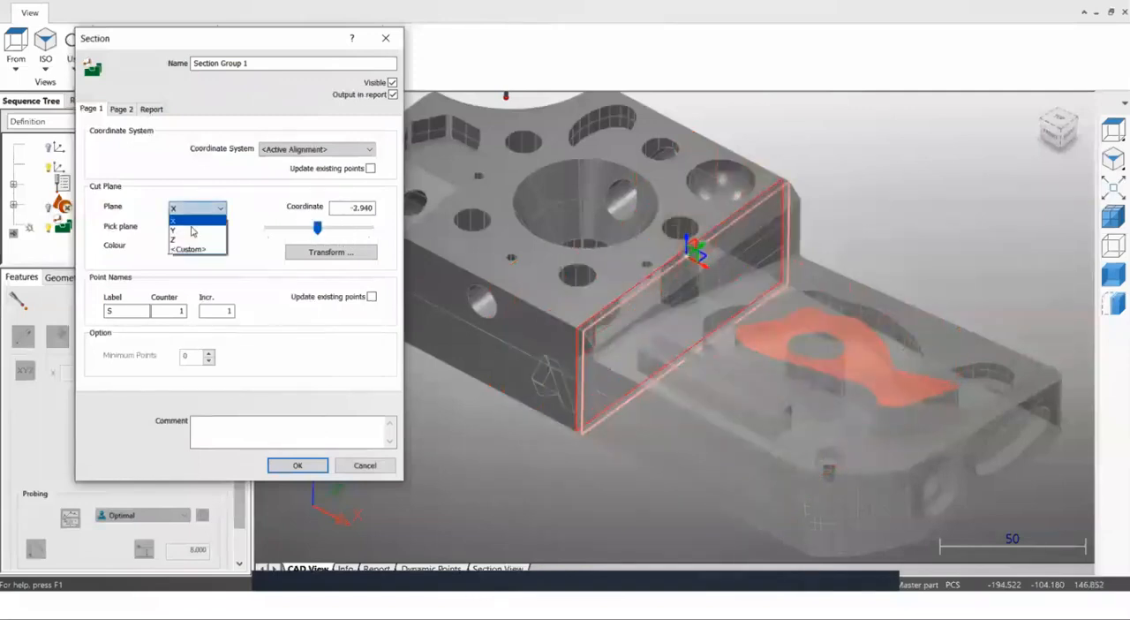
click(190, 231)
mouse_move(316, 229)
mouse_down()
mouse_move(280, 227)
mouse_move(340, 227)
mouse_move(324, 228)
mouse_up()
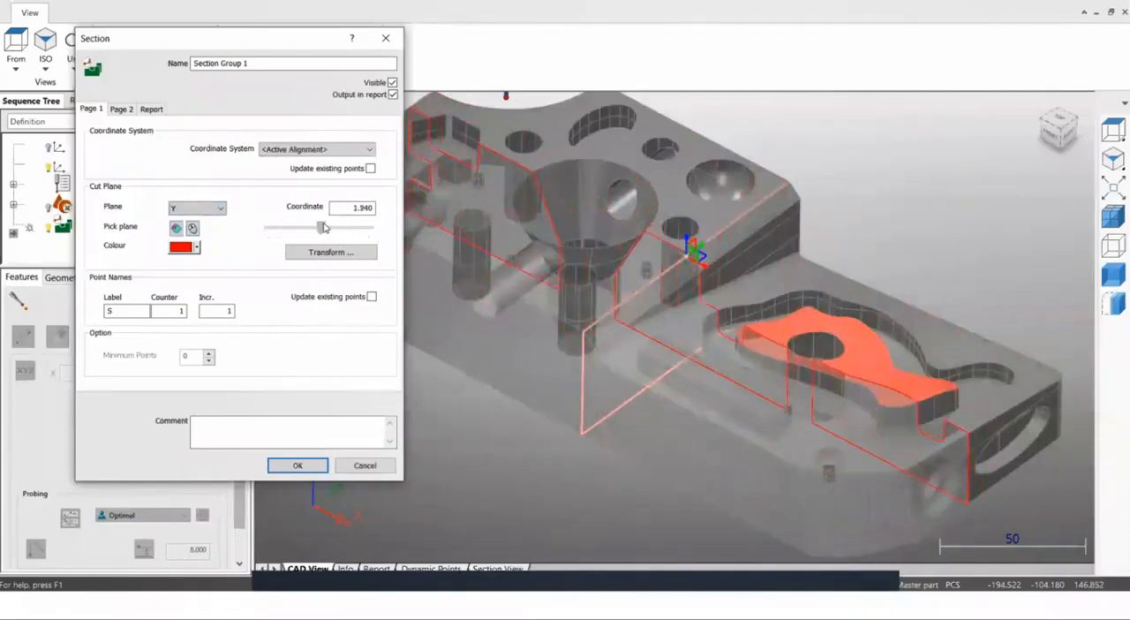
Define a custom cut plane interactively, running diagonally across the island end of the part, and accept the section settings.
click(1112, 132)
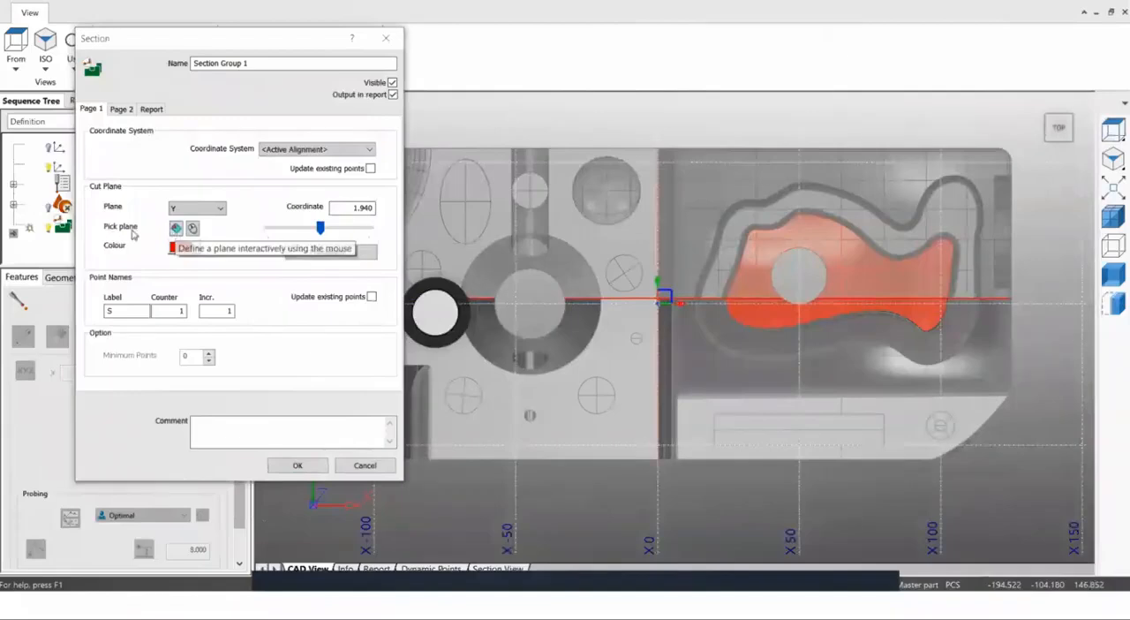
click(176, 229)
drag(821, 132, 991, 465)
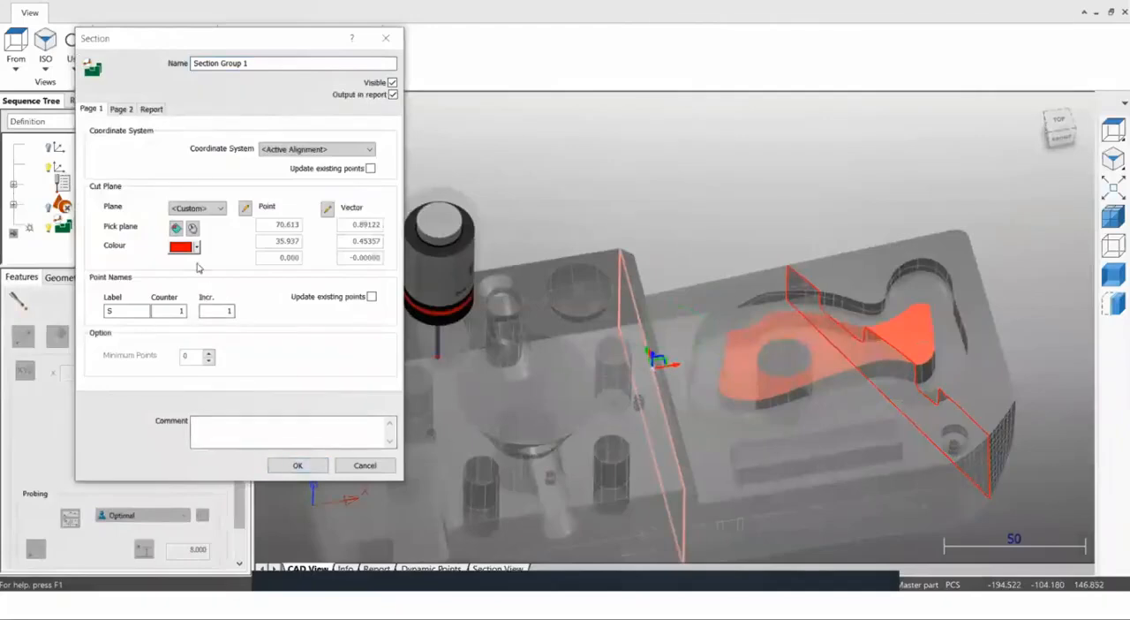
click(296, 465)
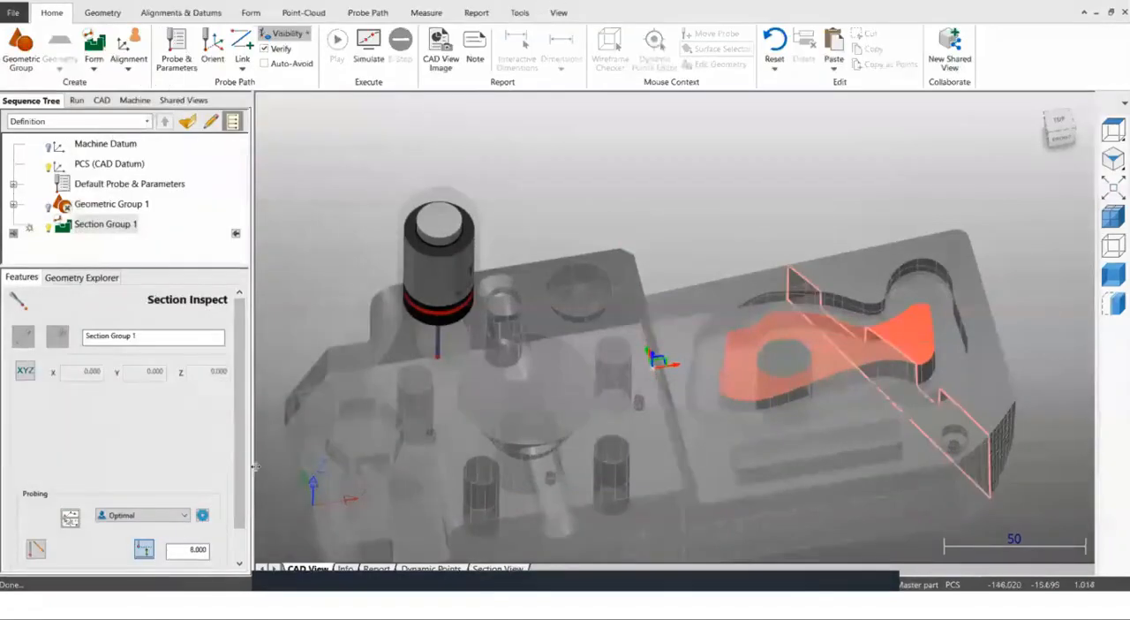
Generate Raster probing points along the section cut, and discard the section group.
click(168, 512)
click(152, 419)
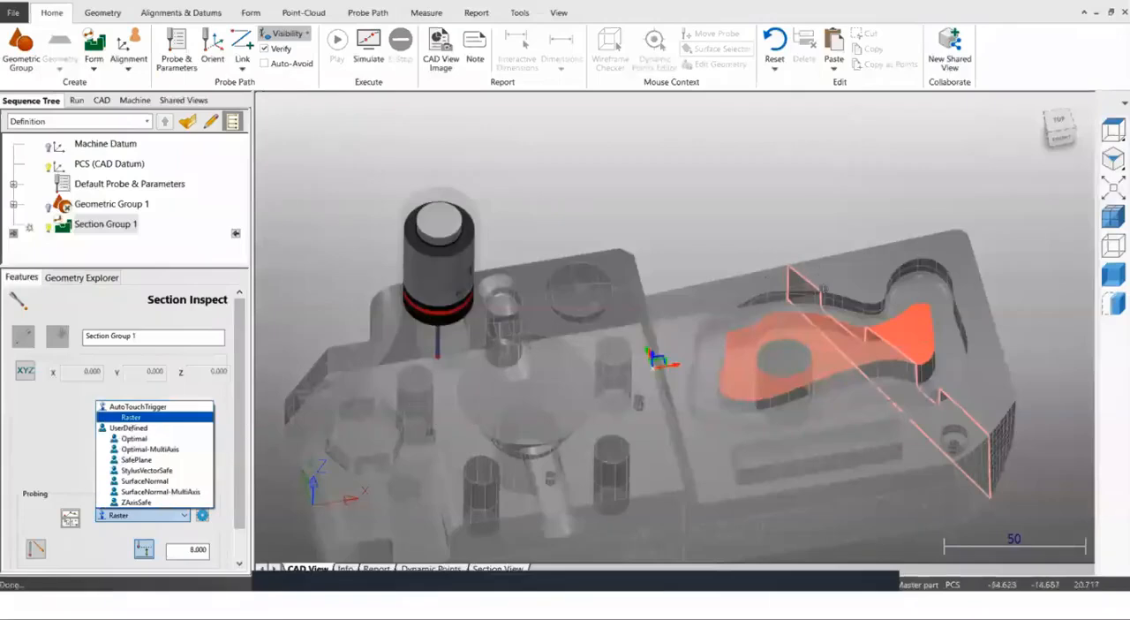
mouse_move(819, 366)
middle_down()
mouse_move(852, 358)
mouse_move(753, 362)
mouse_move(802, 364)
middle_up()
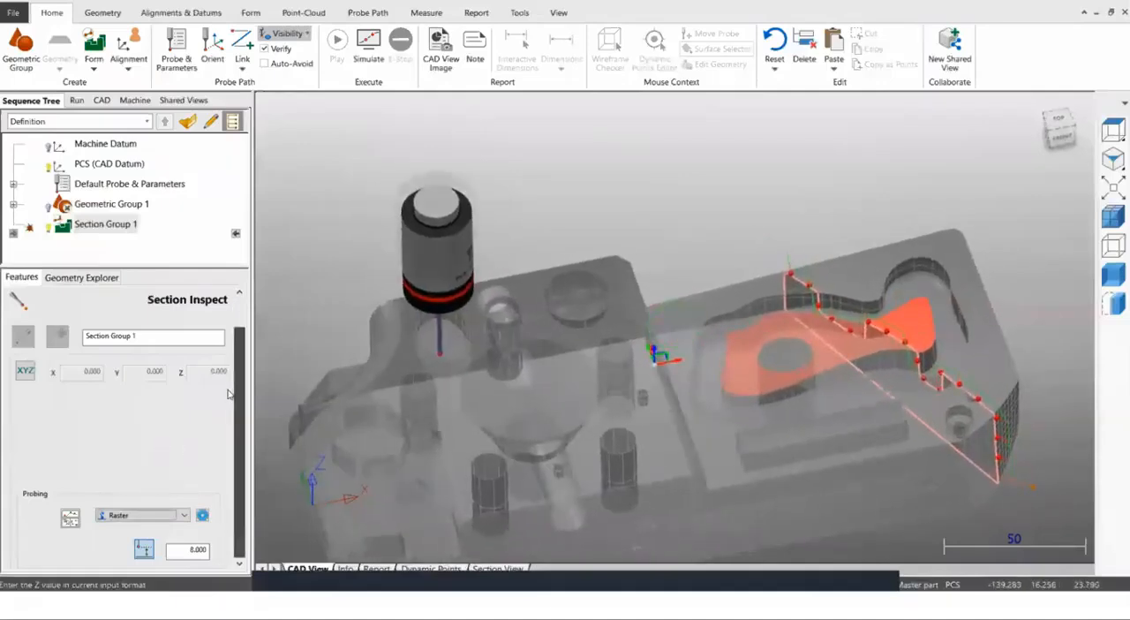
scroll(240, 345, down, 1)
click(215, 555)
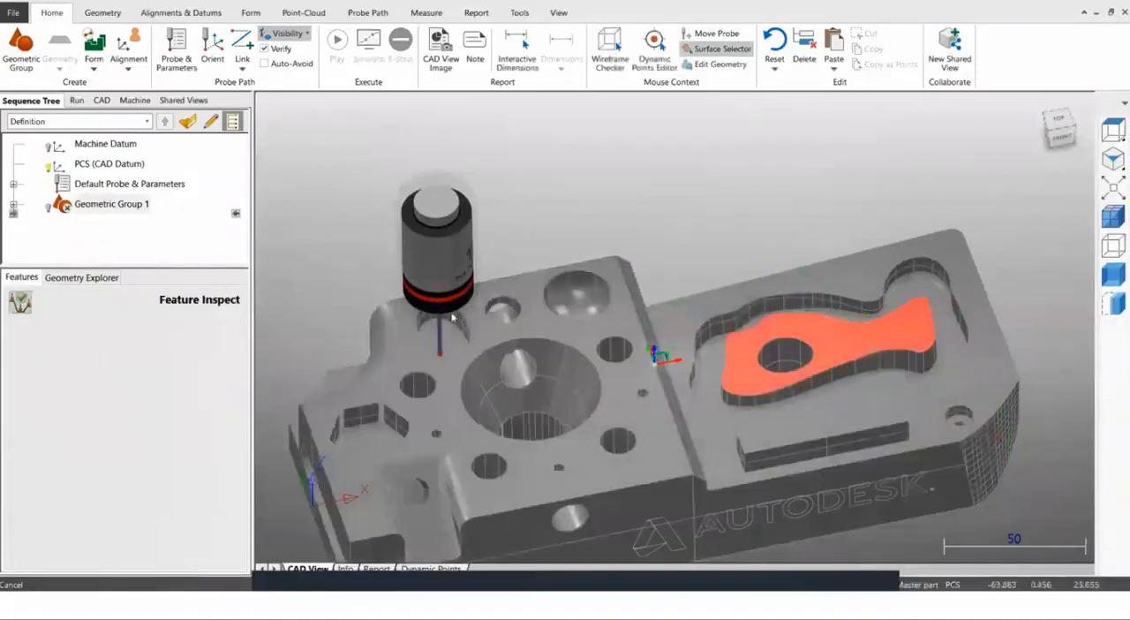
Toggle the visibility of the PCS (CAD Datum), leaving it hidden.
click(1113, 130)
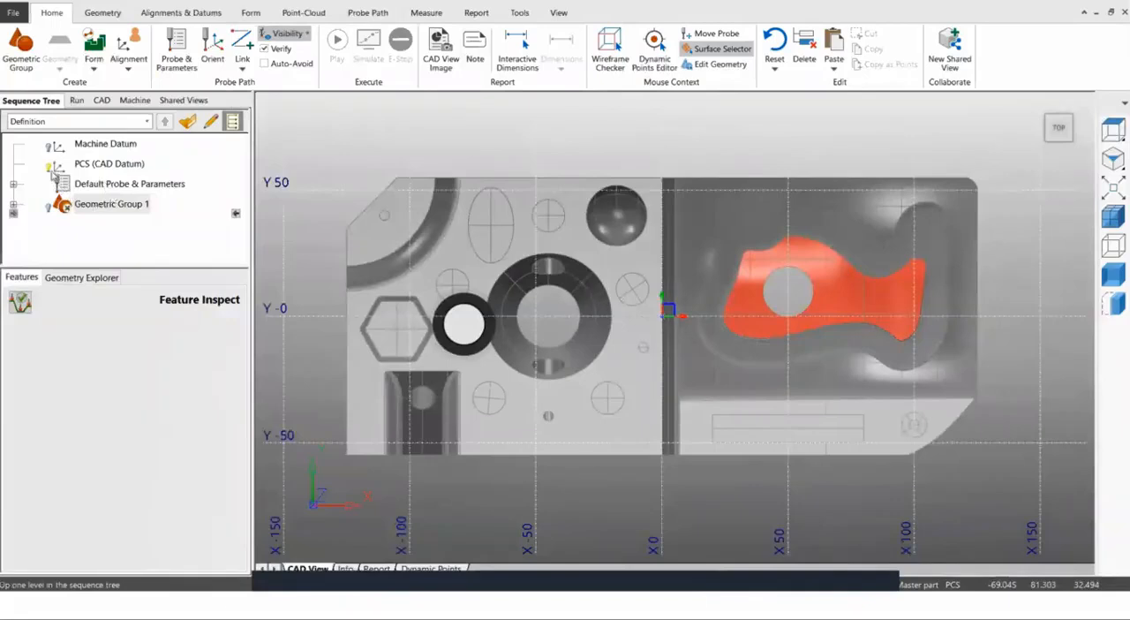
click(111, 204)
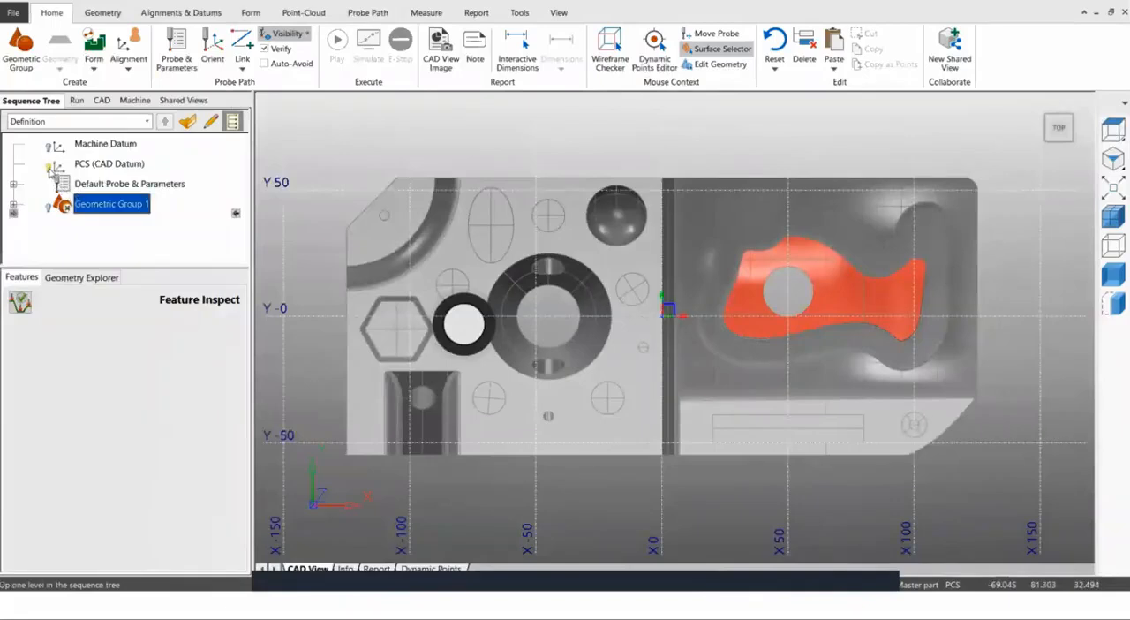
middle_drag(676, 350, 655, 416)
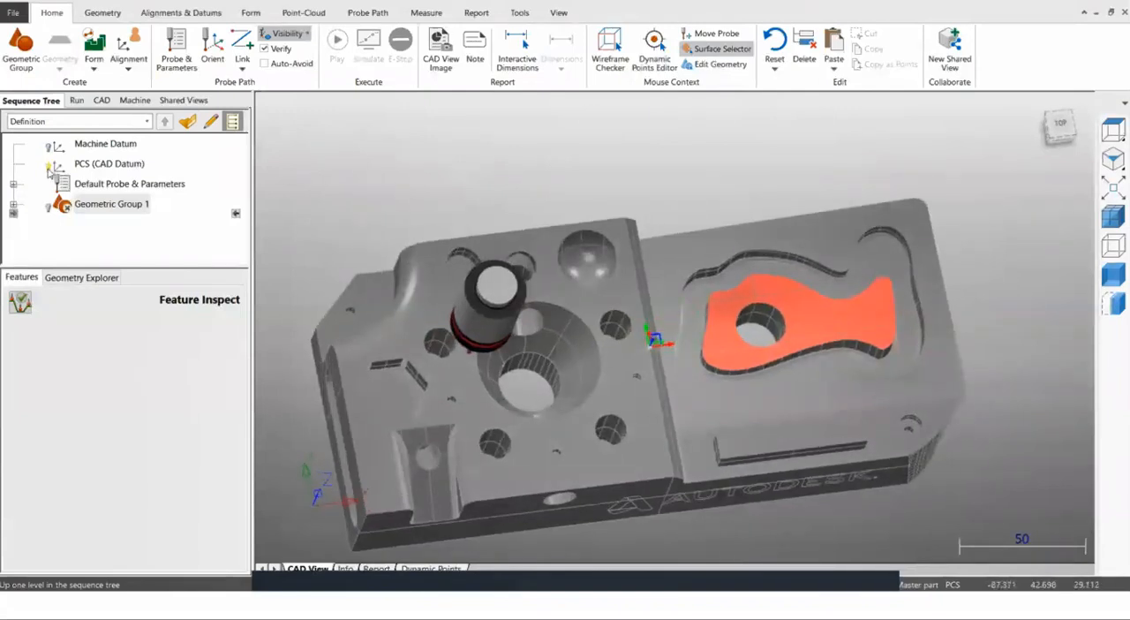
click(49, 169)
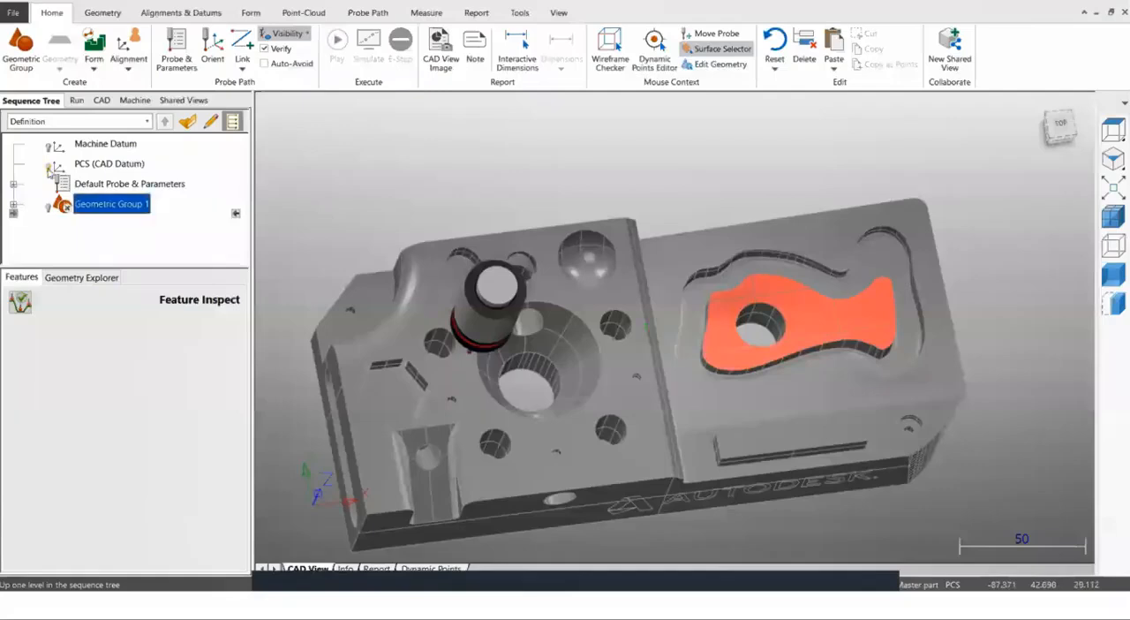
click(185, 13)
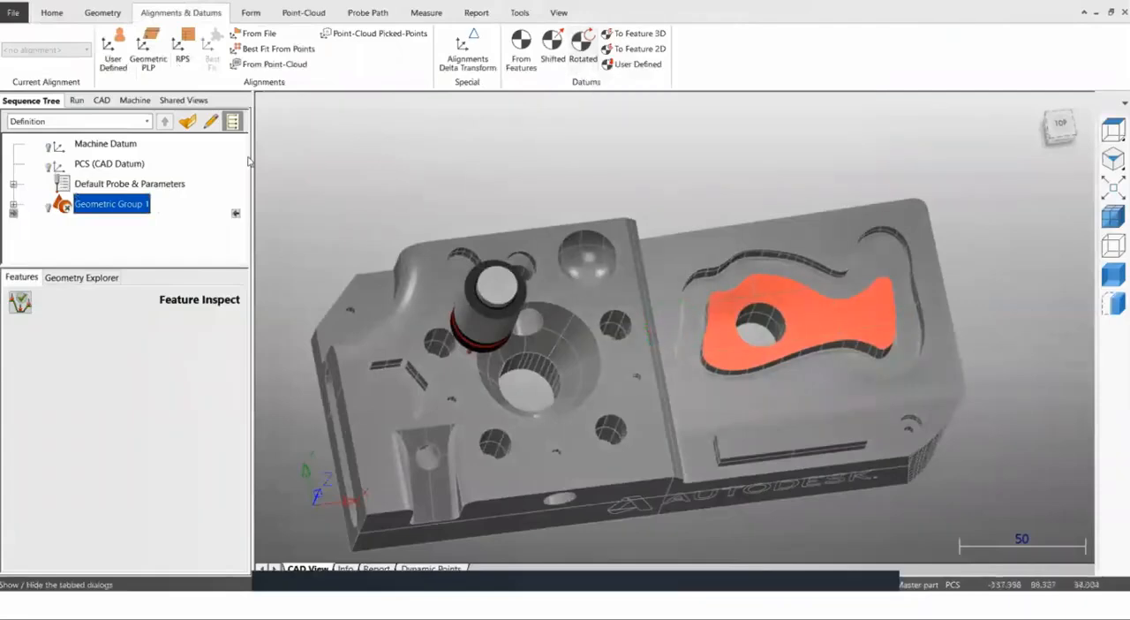
click(49, 171)
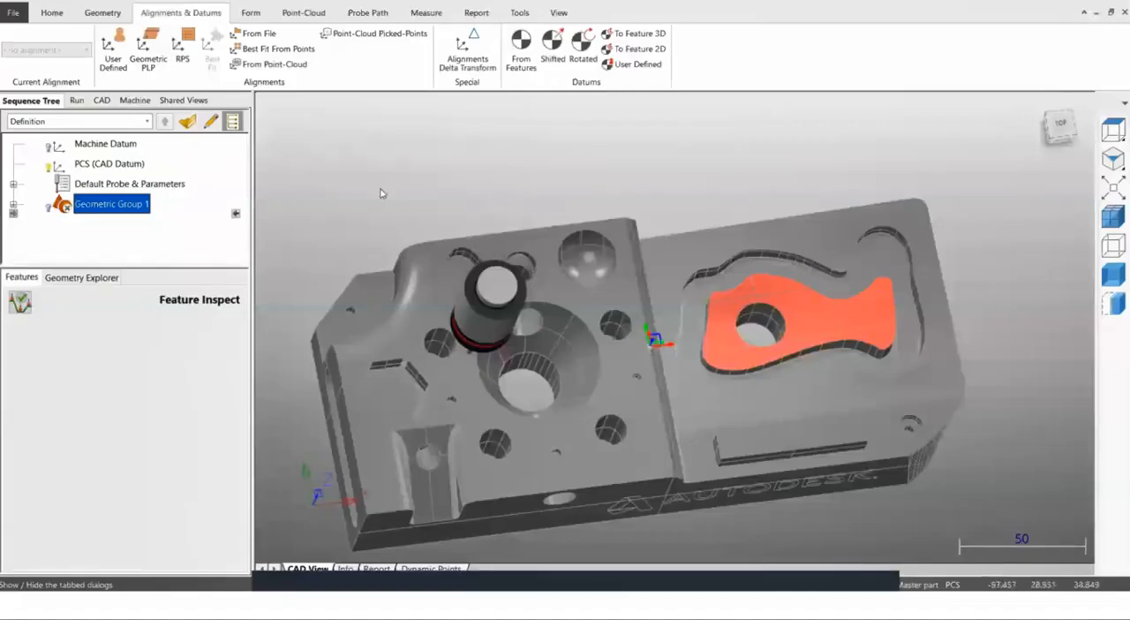
click(50, 169)
Create a rotated datum named "new datum", turned 45 degrees about Z/Z+ from the PCS (CAD Datum).
click(583, 63)
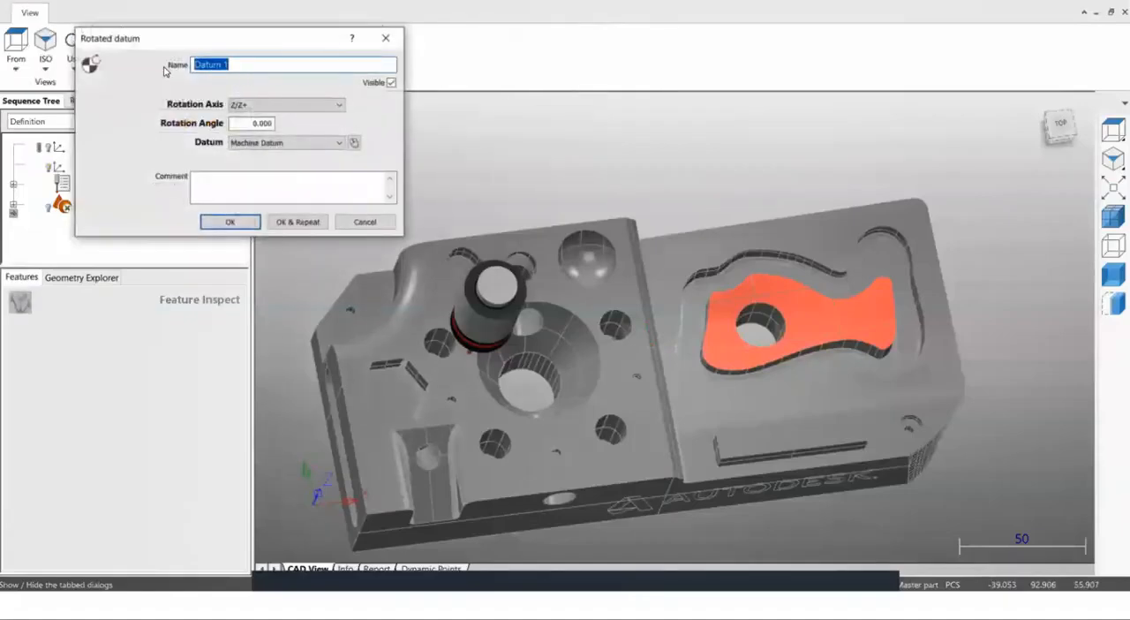
text(new d)
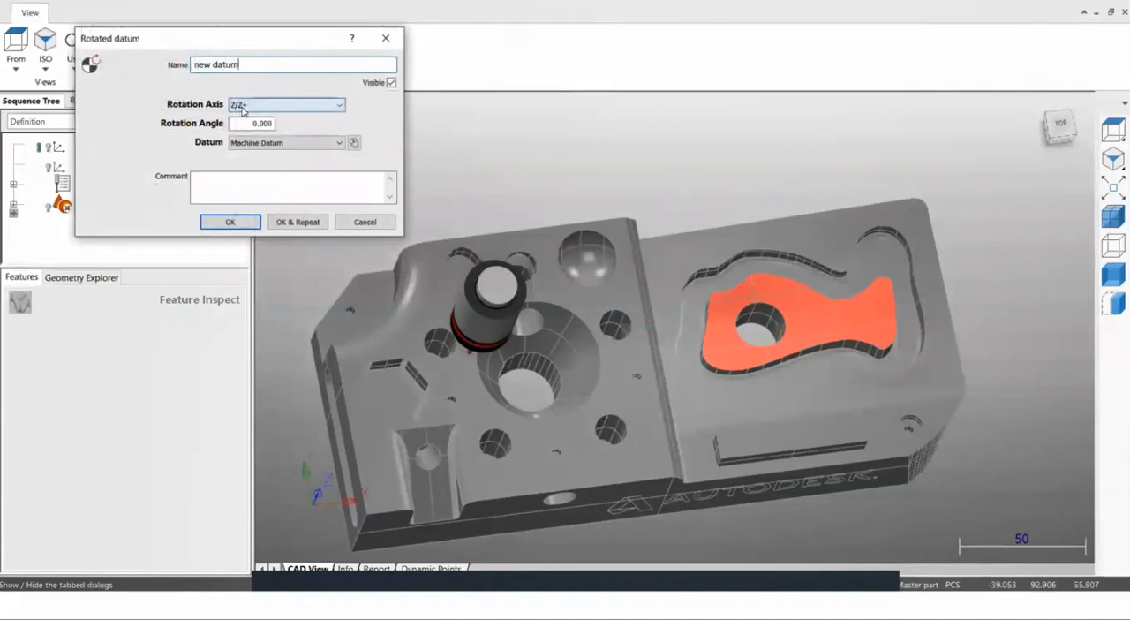
drag(248, 125, 282, 130)
text(45)
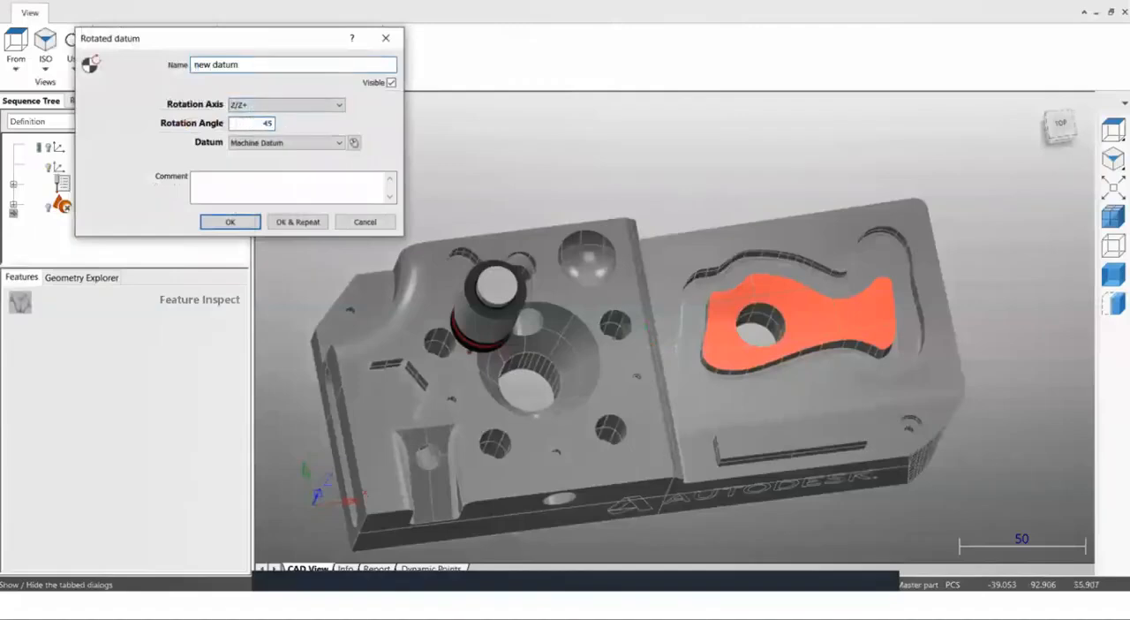
click(269, 142)
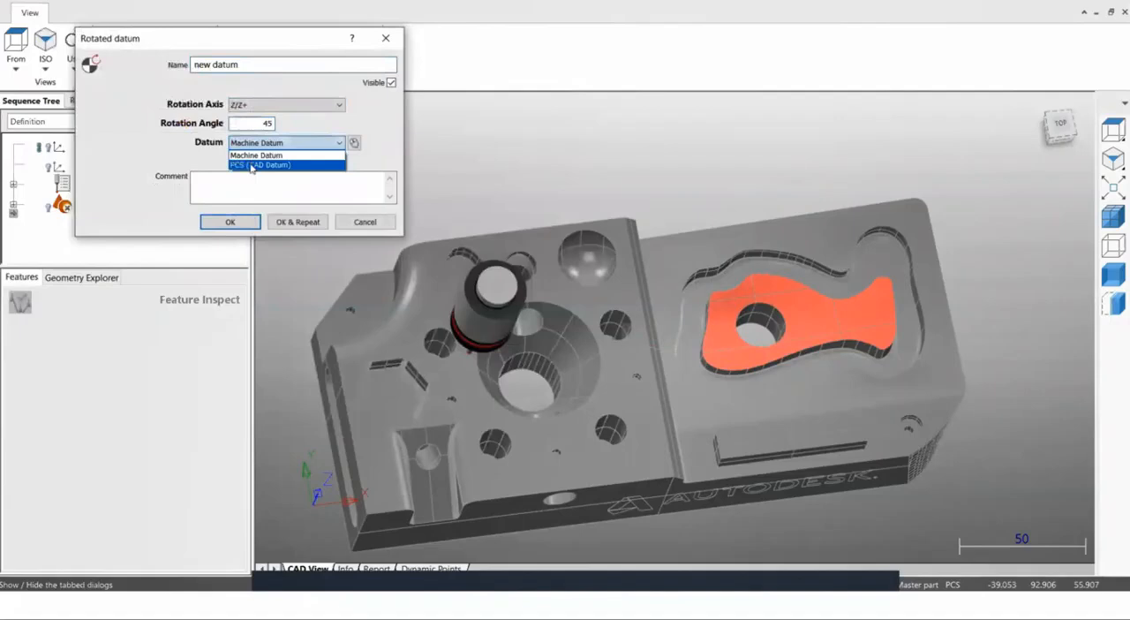
click(252, 165)
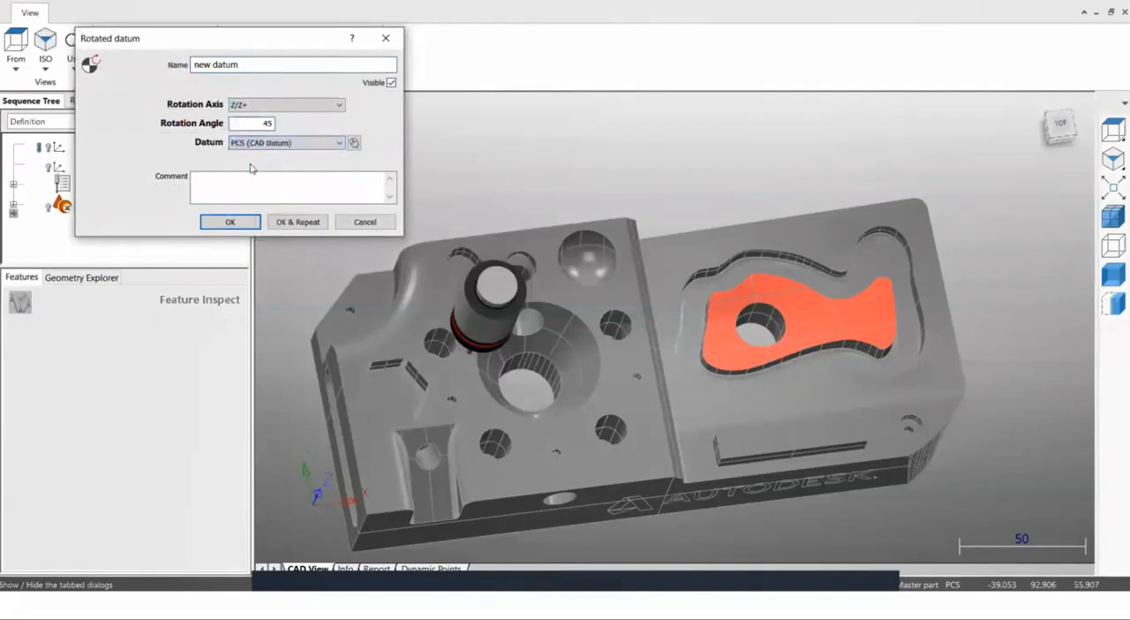
click(228, 222)
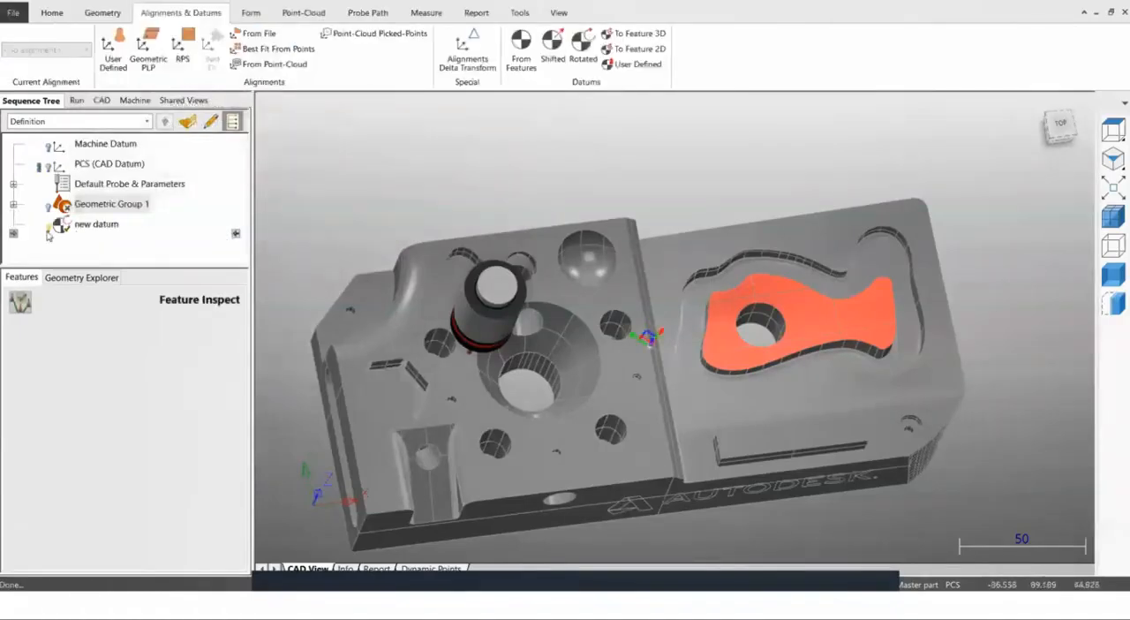
Create a CNC section group and move its X cut plane to -16.180.
scroll(674, 337, up, 8)
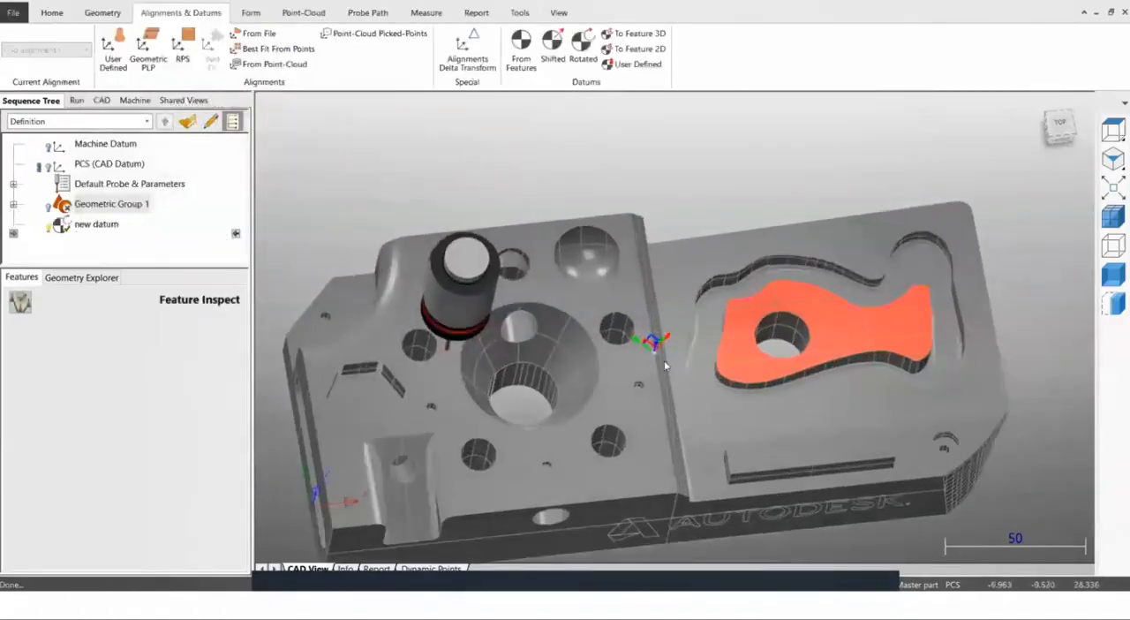
scroll(674, 337, up, 1)
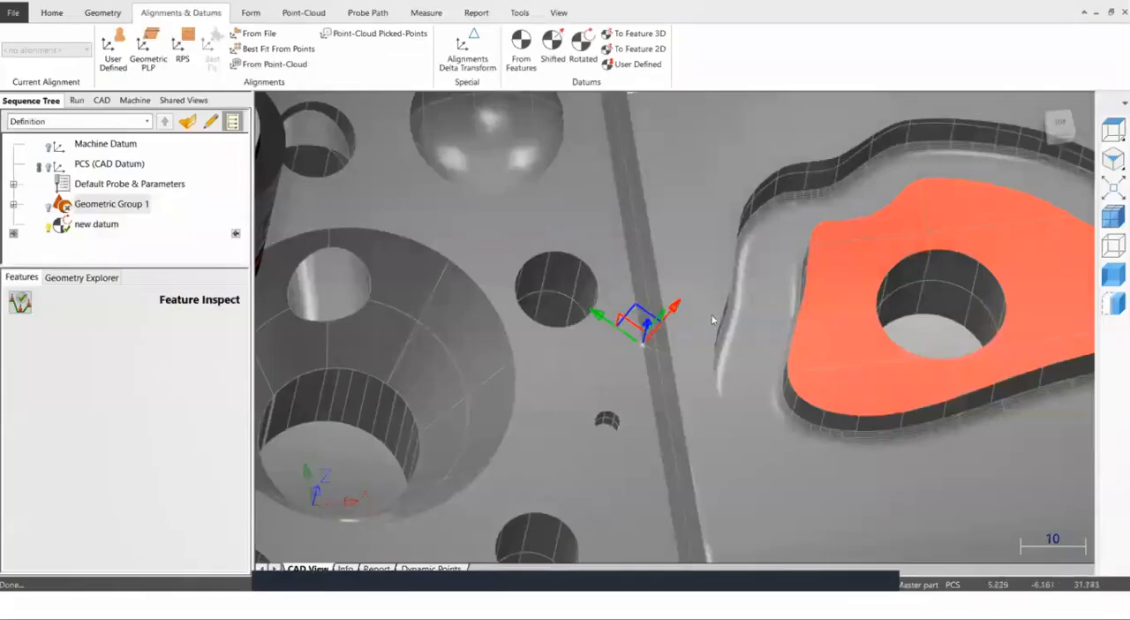
scroll(612, 361, down, 9)
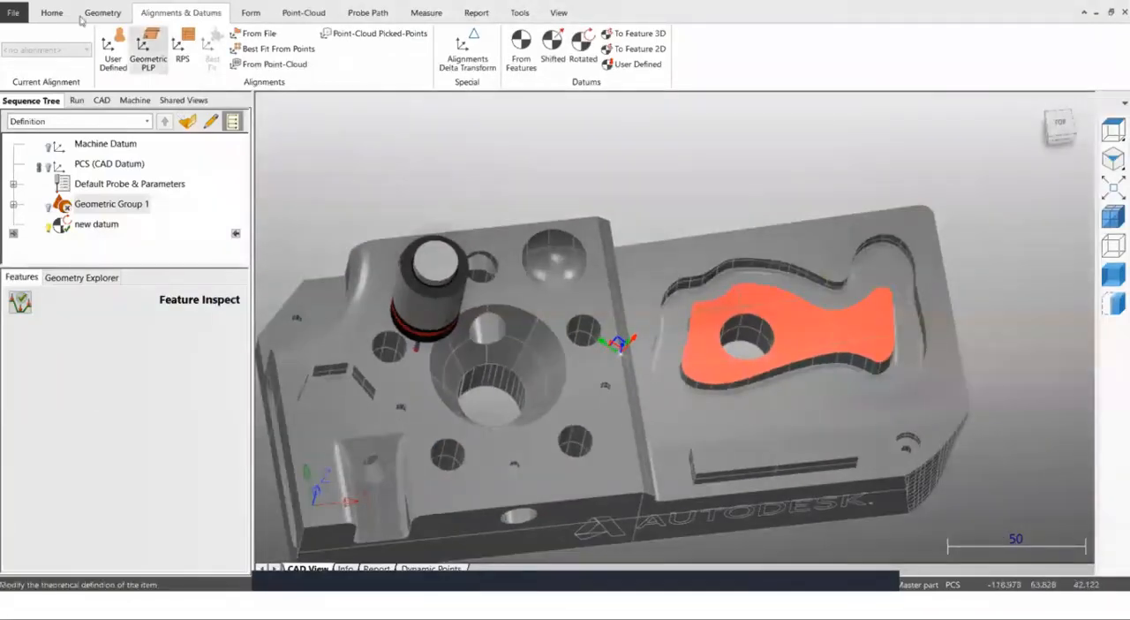
click(53, 13)
click(93, 63)
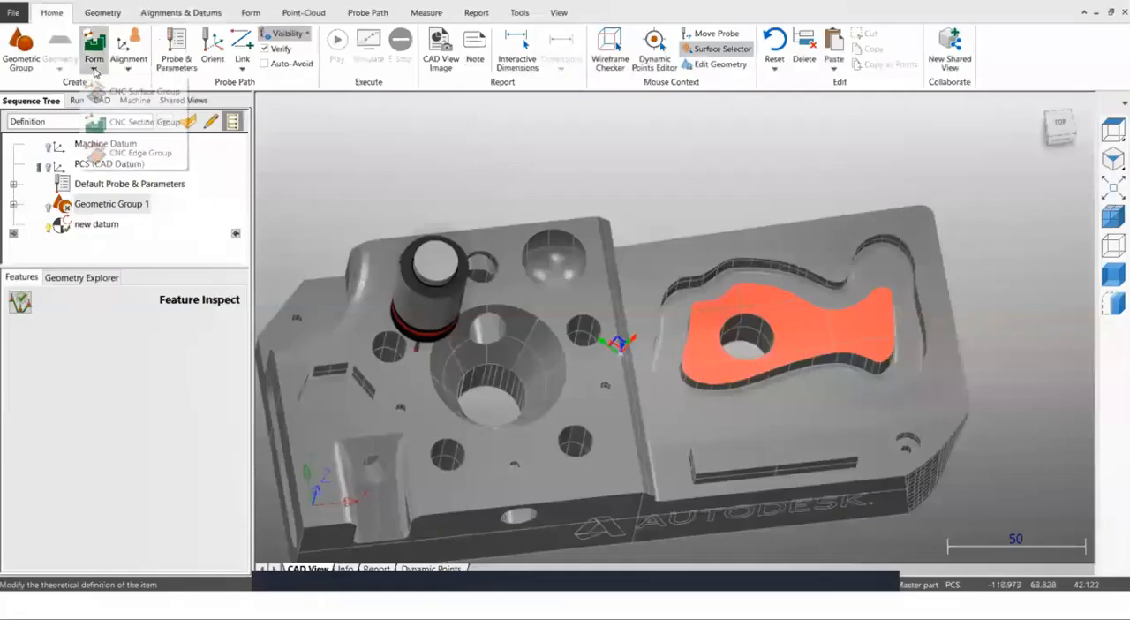
click(106, 129)
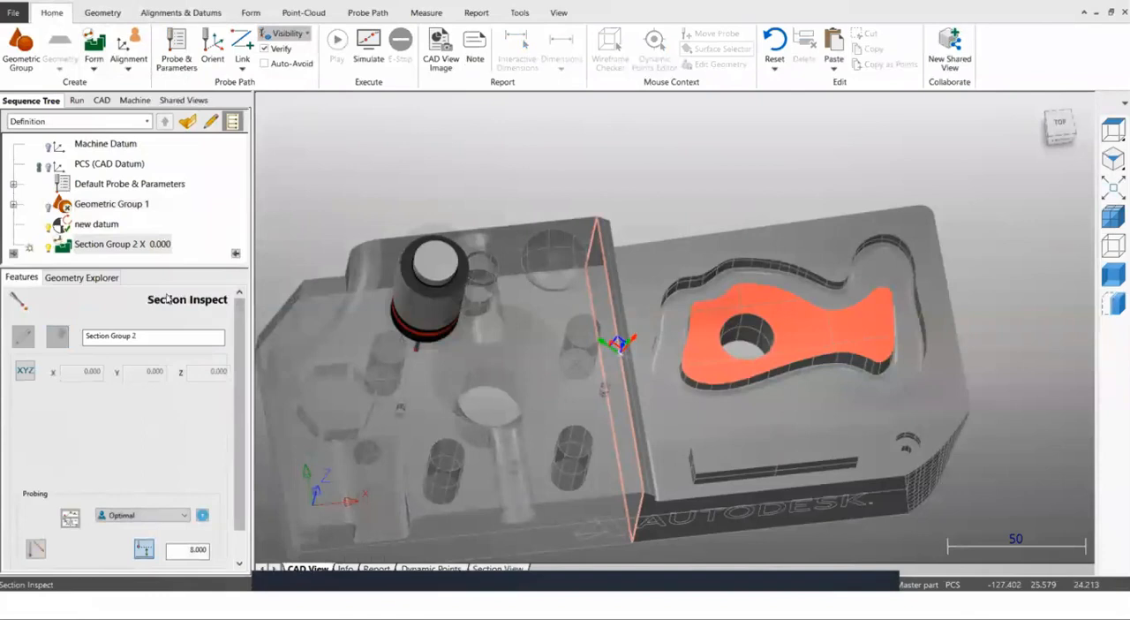
right_click(128, 247)
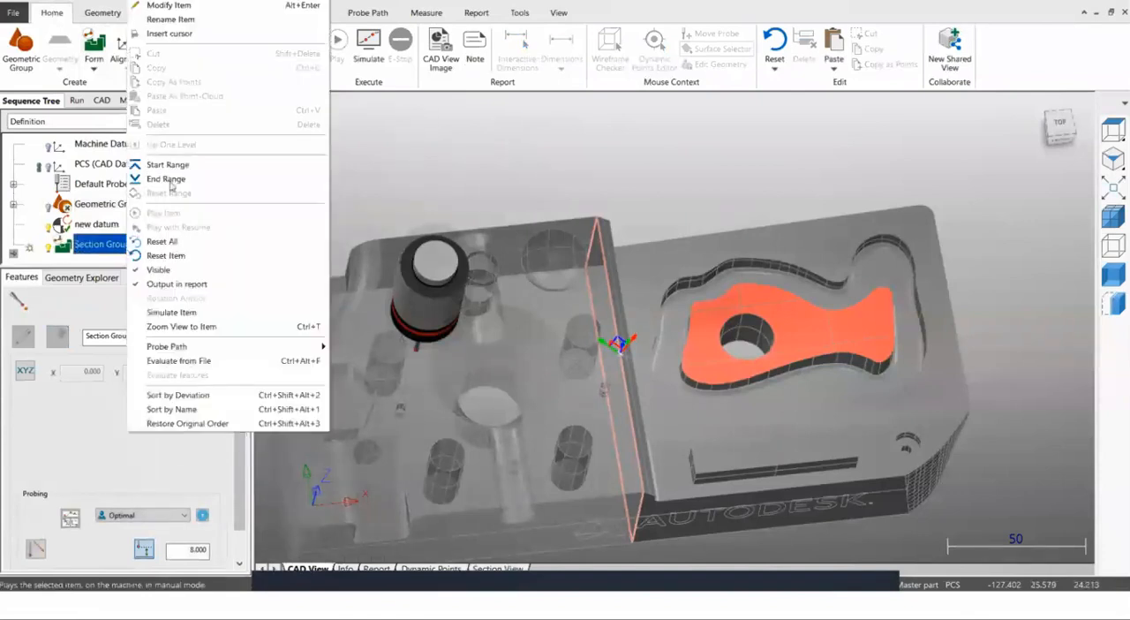
click(168, 5)
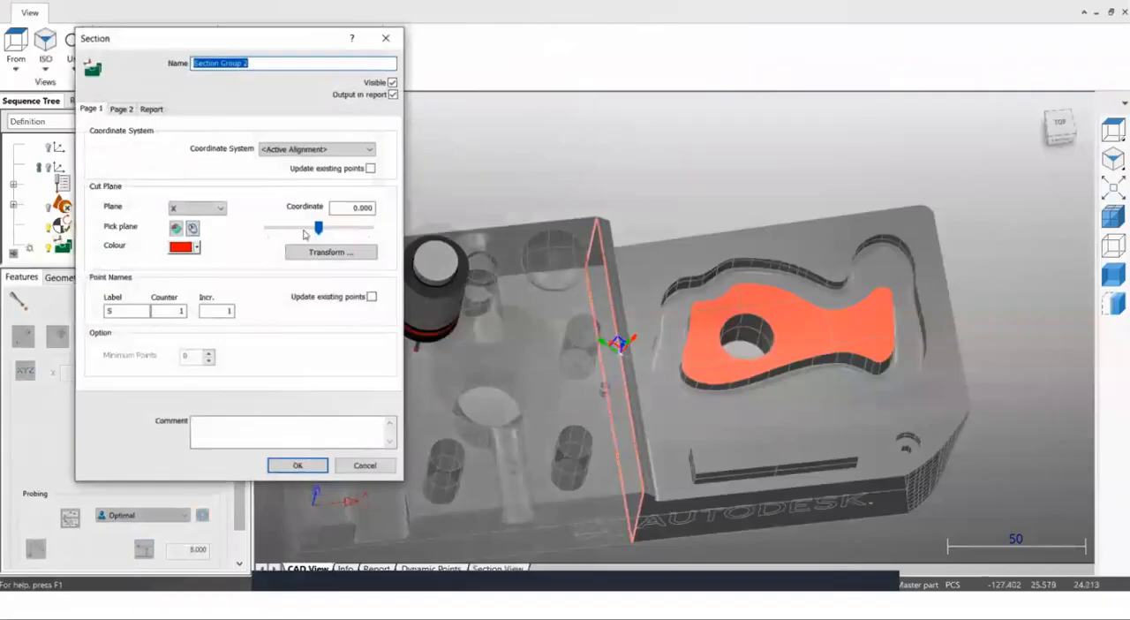
drag(315, 233, 312, 231)
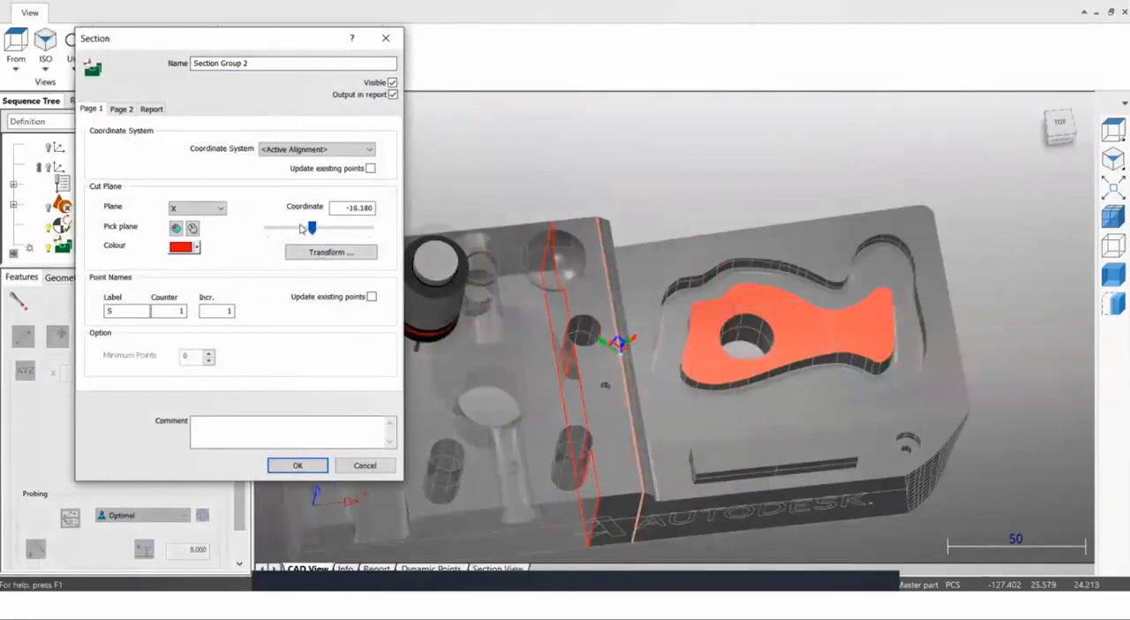
Reference the section group to new datum, use an X cut plane at 38.930, and accept the section settings.
click(293, 151)
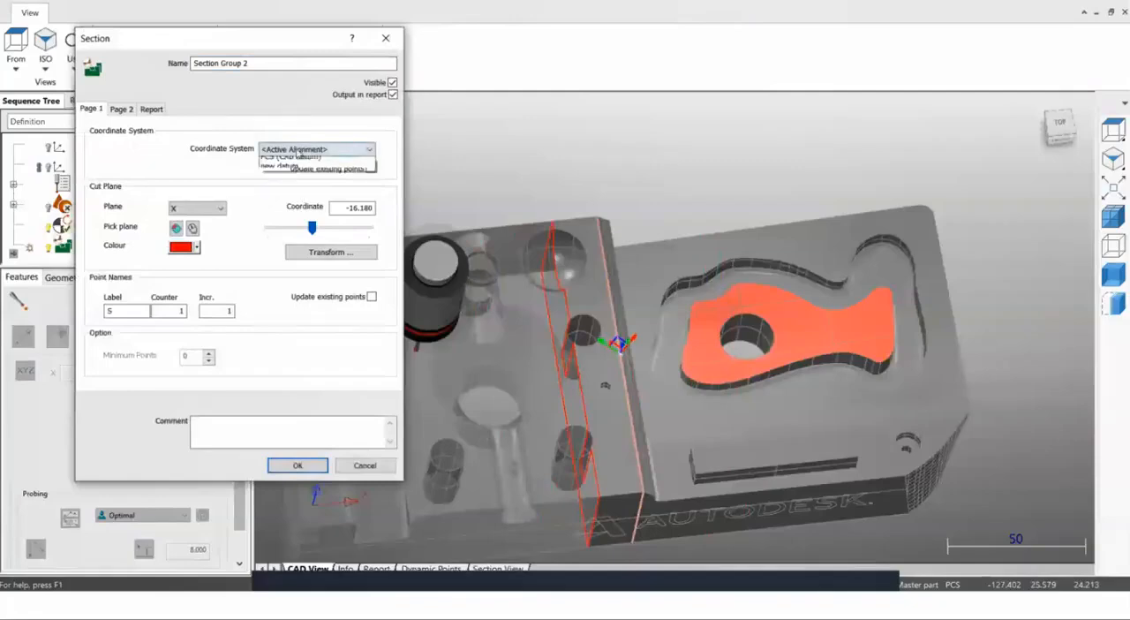
click(279, 190)
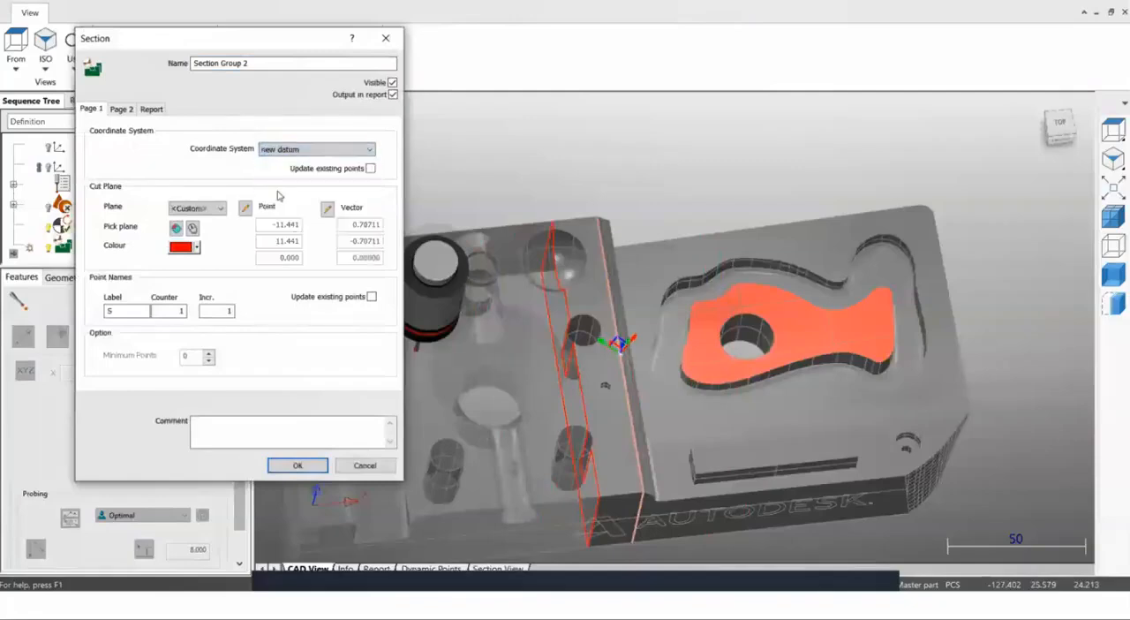
click(210, 209)
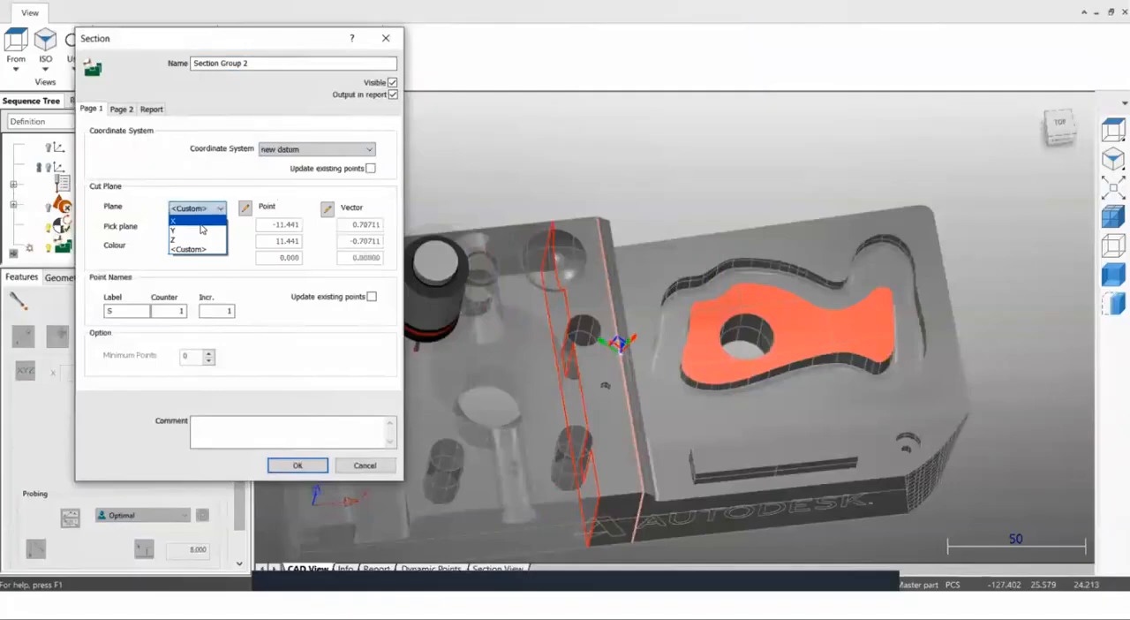
click(200, 220)
drag(314, 228, 328, 228)
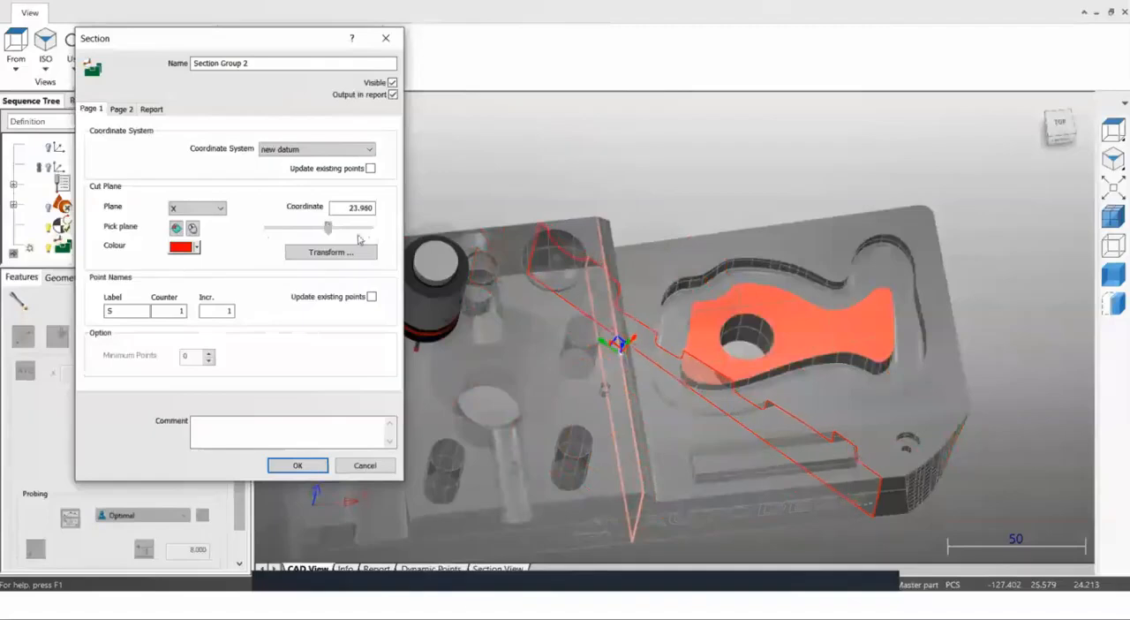
middle_drag(595, 364, 612, 347)
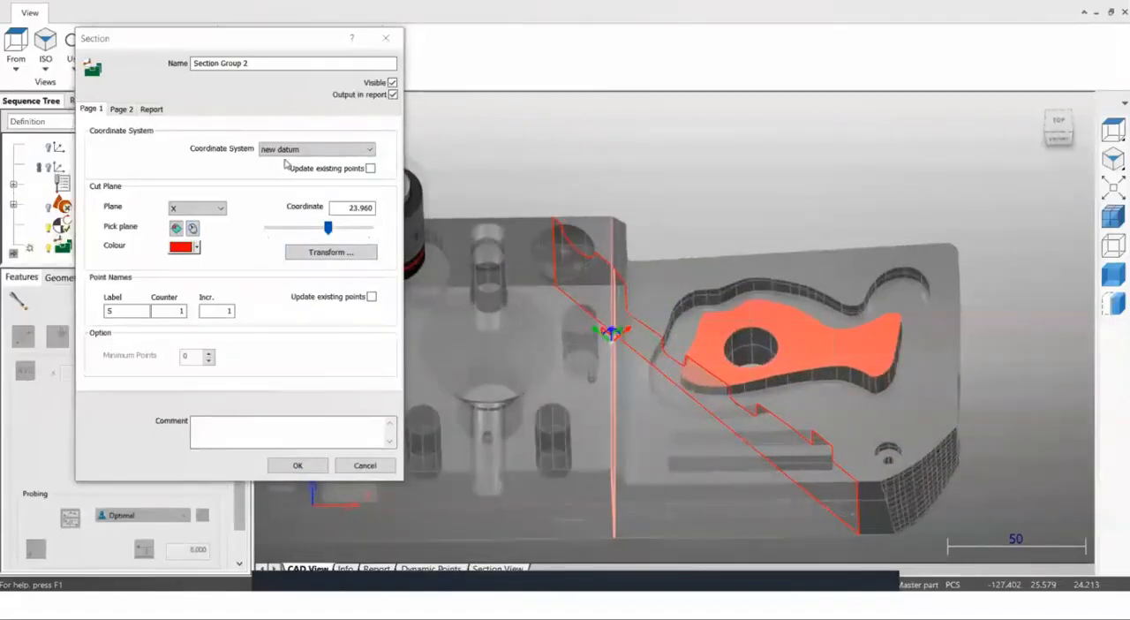
drag(329, 228, 334, 229)
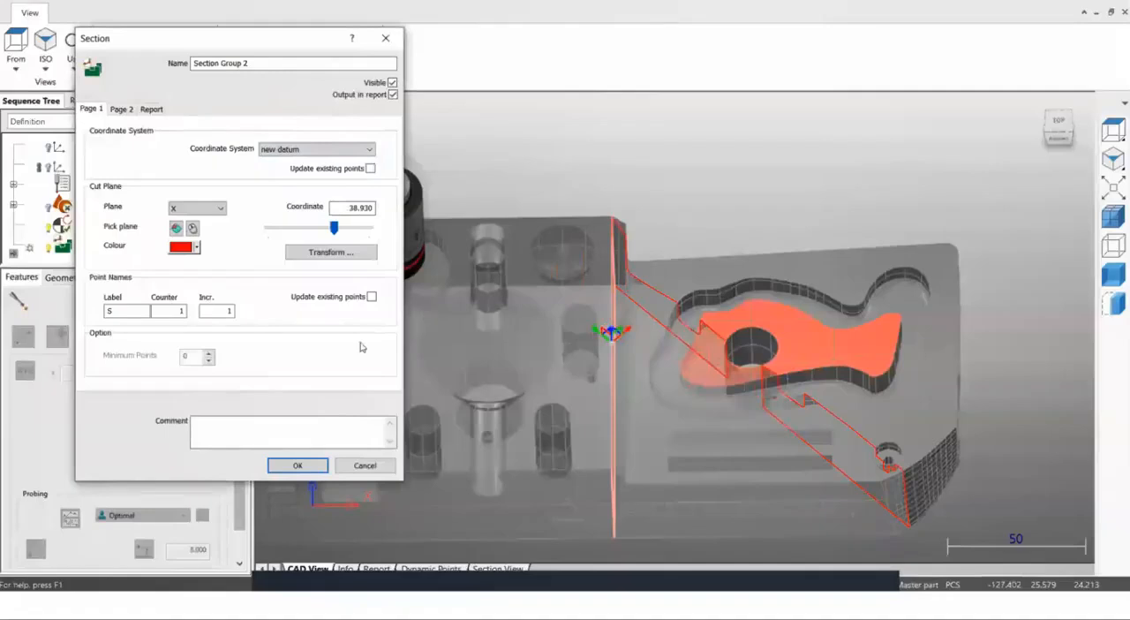
click(298, 465)
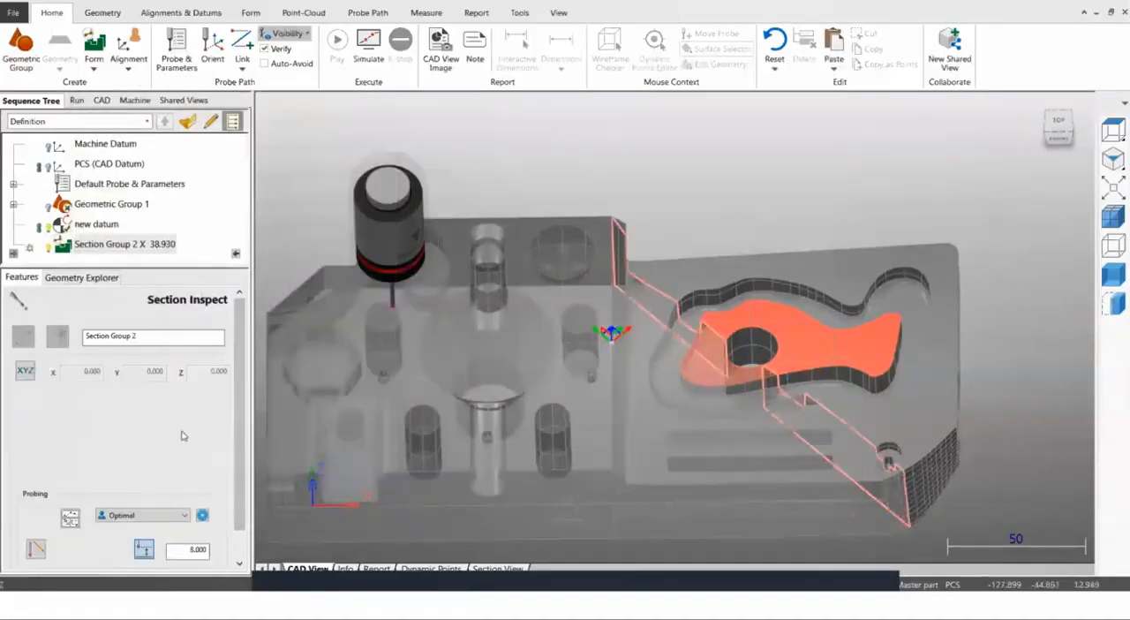
Generate Raster probing points along the angled section cut, accept them, and close the section inspection.
click(145, 515)
click(130, 417)
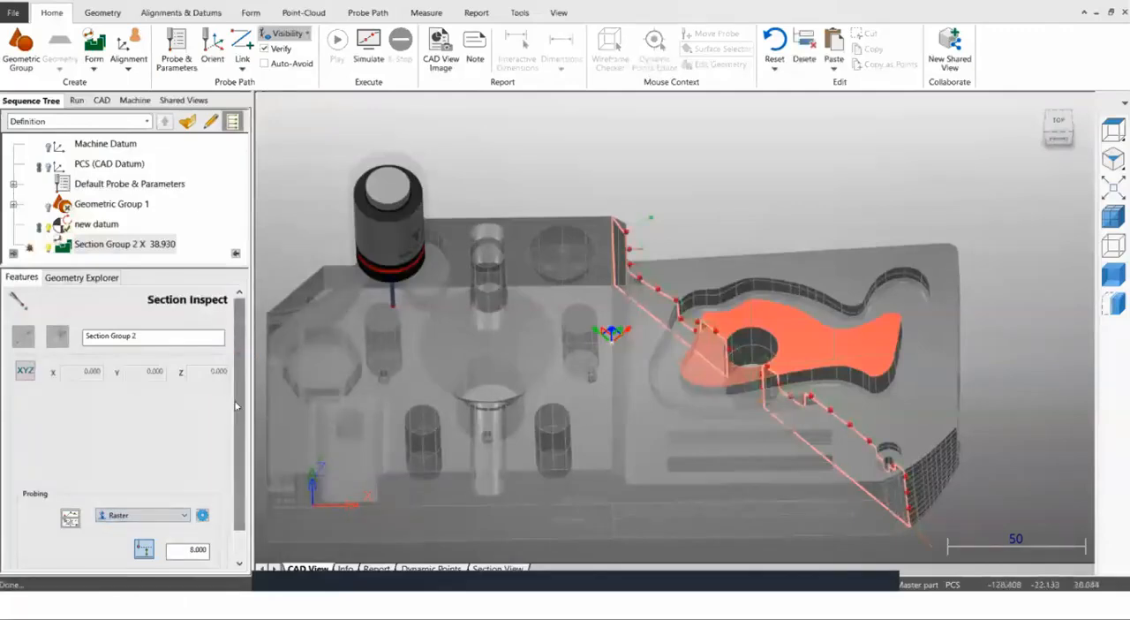
scroll(193, 530, down, 1)
click(183, 555)
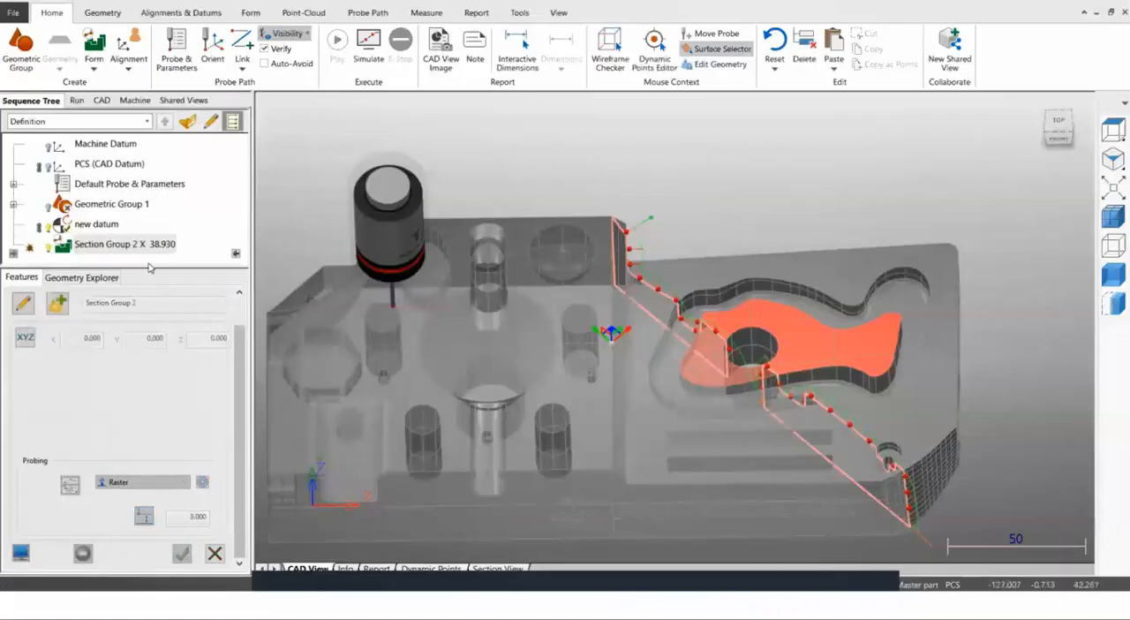
click(214, 554)
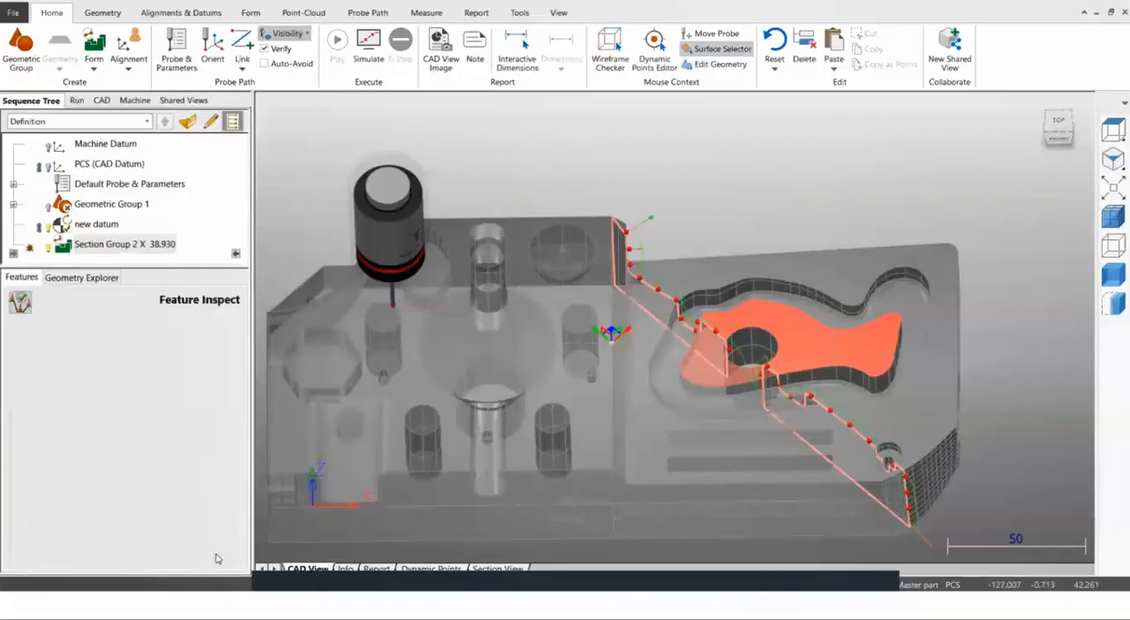
Delete the section group and the rotated datum "new datum" from the sequence.
right_click(137, 245)
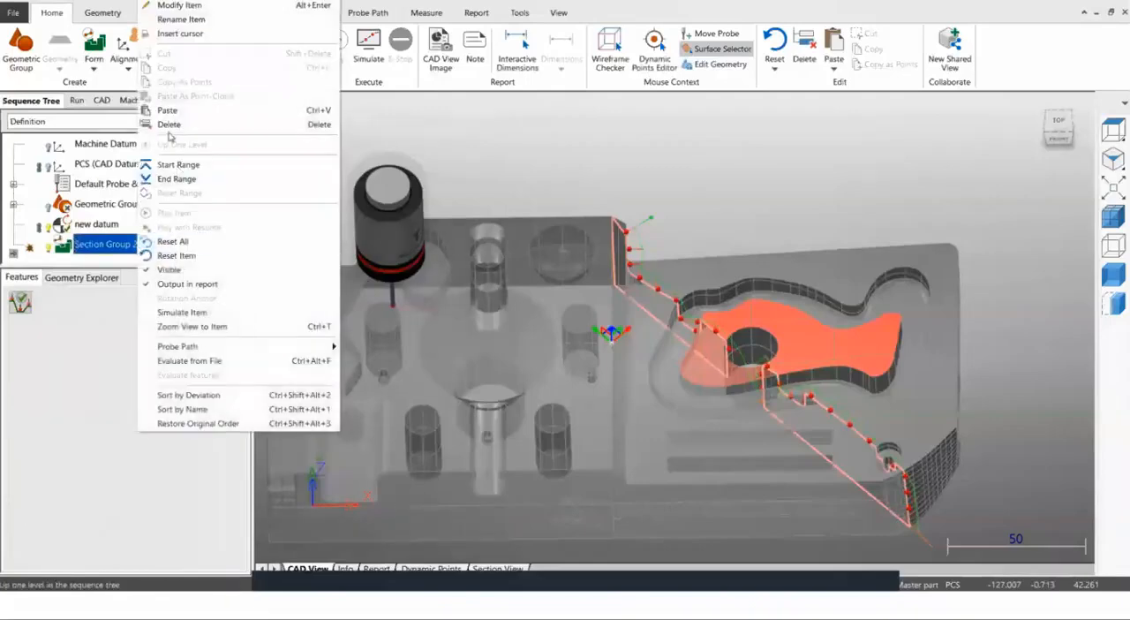
click(169, 124)
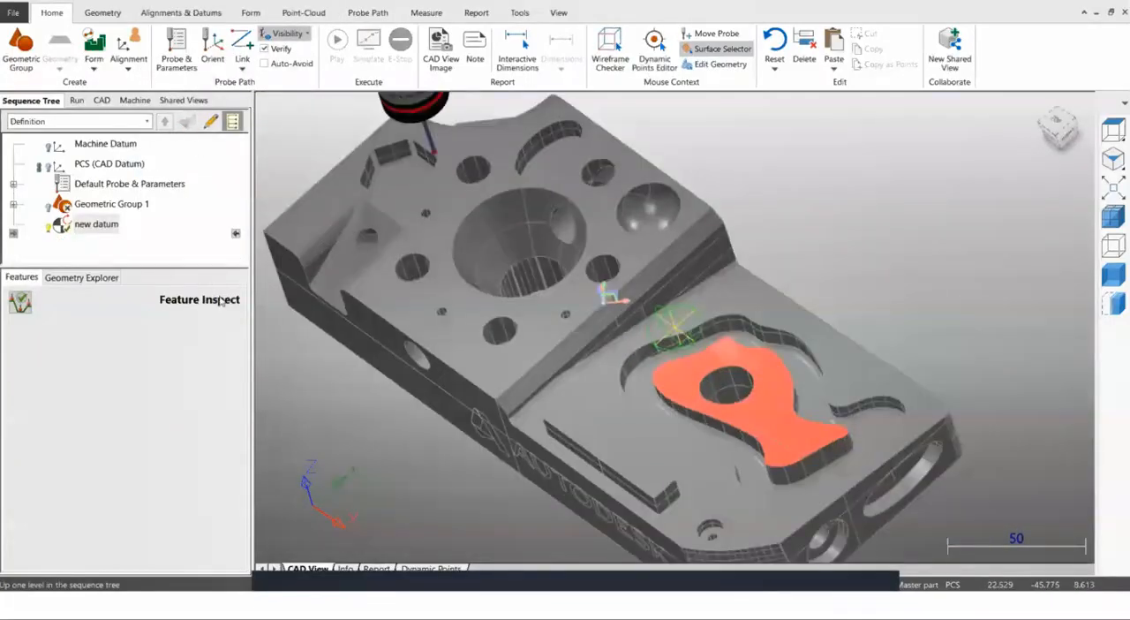
right_click(86, 229)
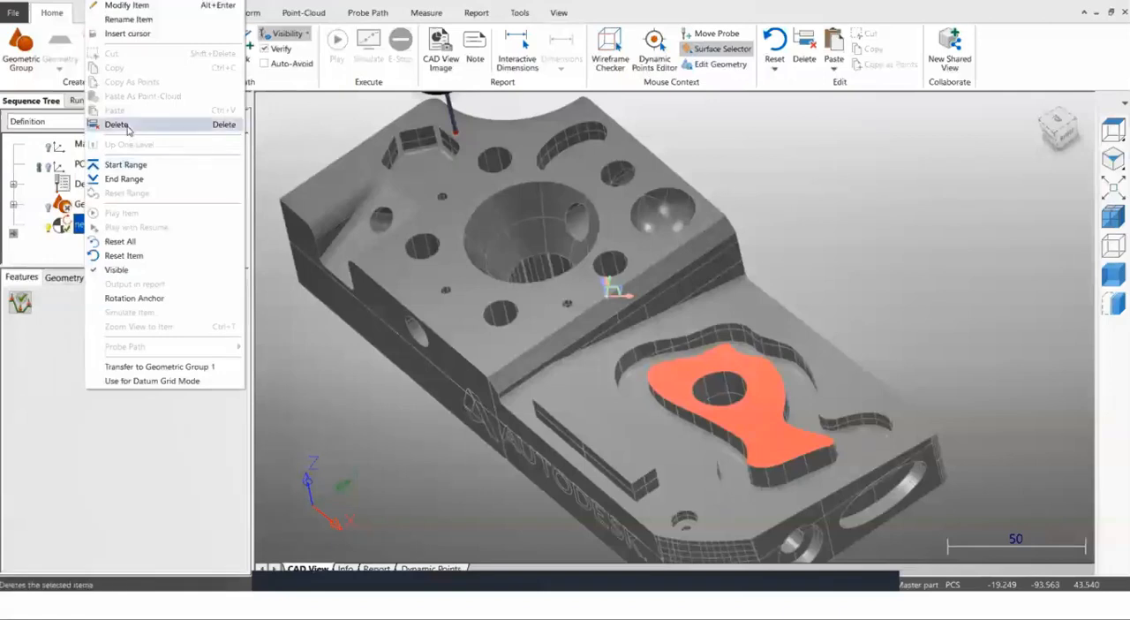
click(142, 124)
Turn on the visibility of the PCS (CAD Datum).
click(50, 166)
middle_drag(447, 254, 360, 219)
scroll(360, 218, up, 3)
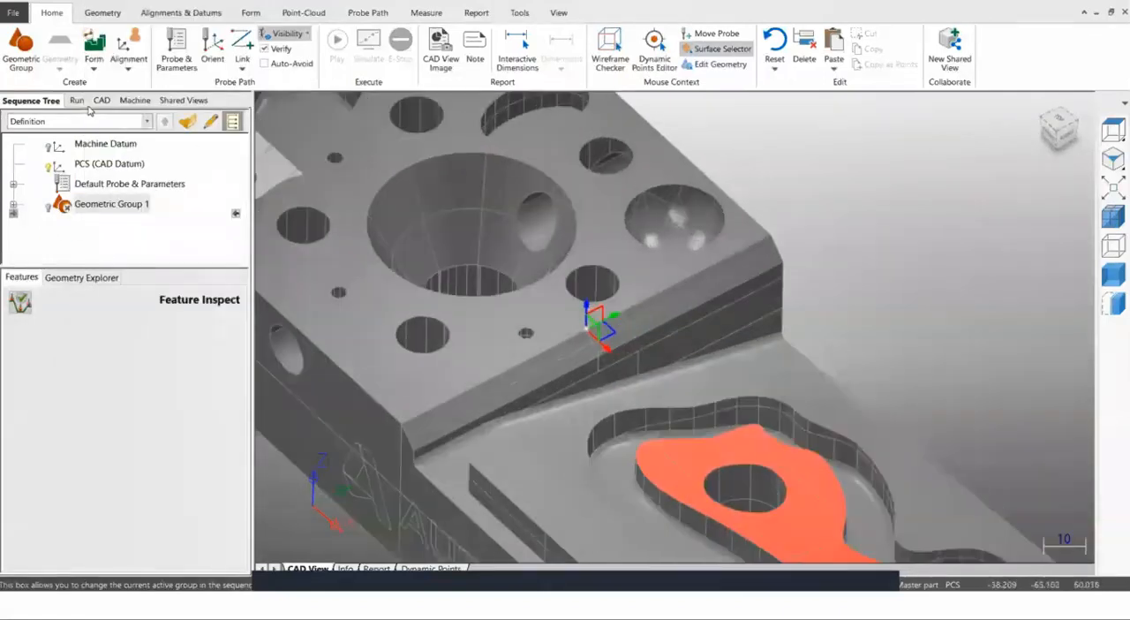
Create a CNC surface group and place SelectedSurface probing points on the flat top face of the raised block.
click(95, 69)
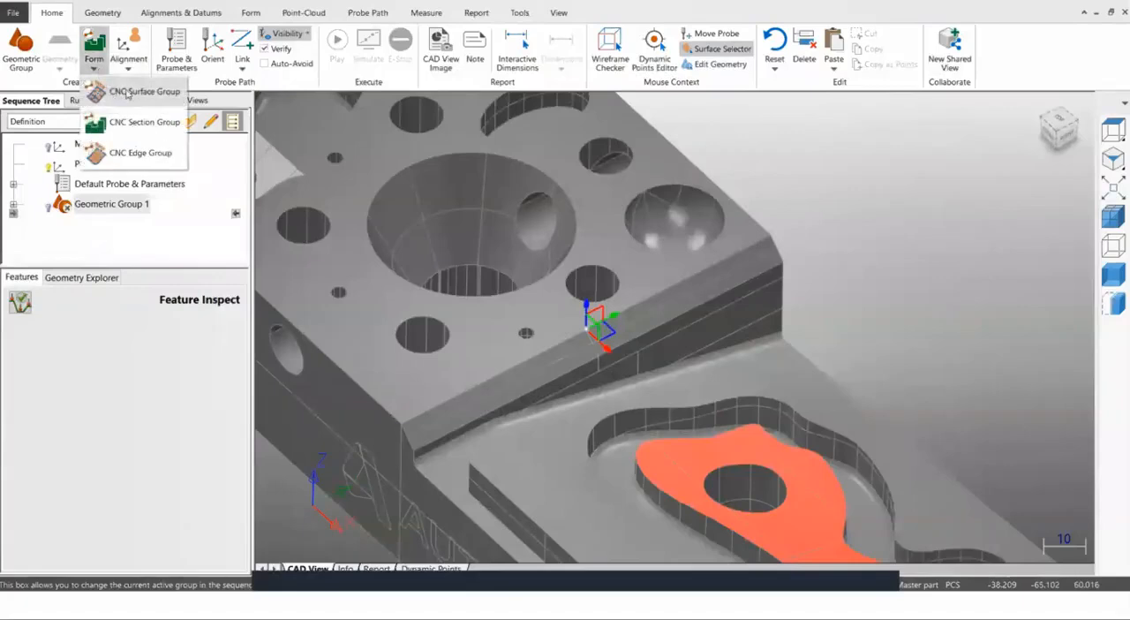
click(129, 93)
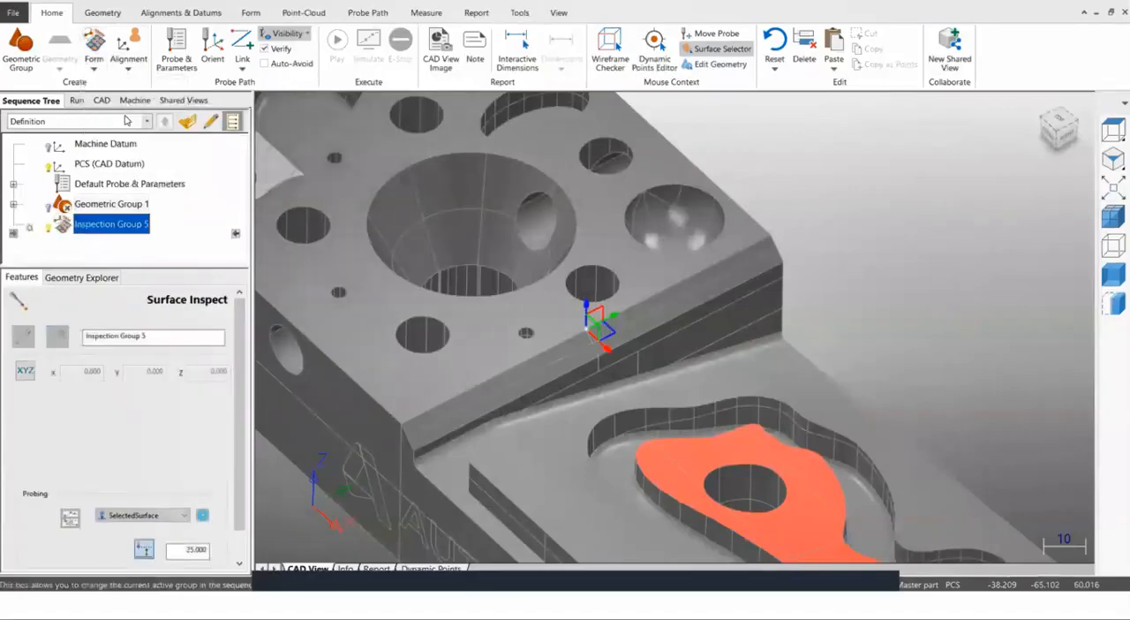
scroll(462, 385, down, 5)
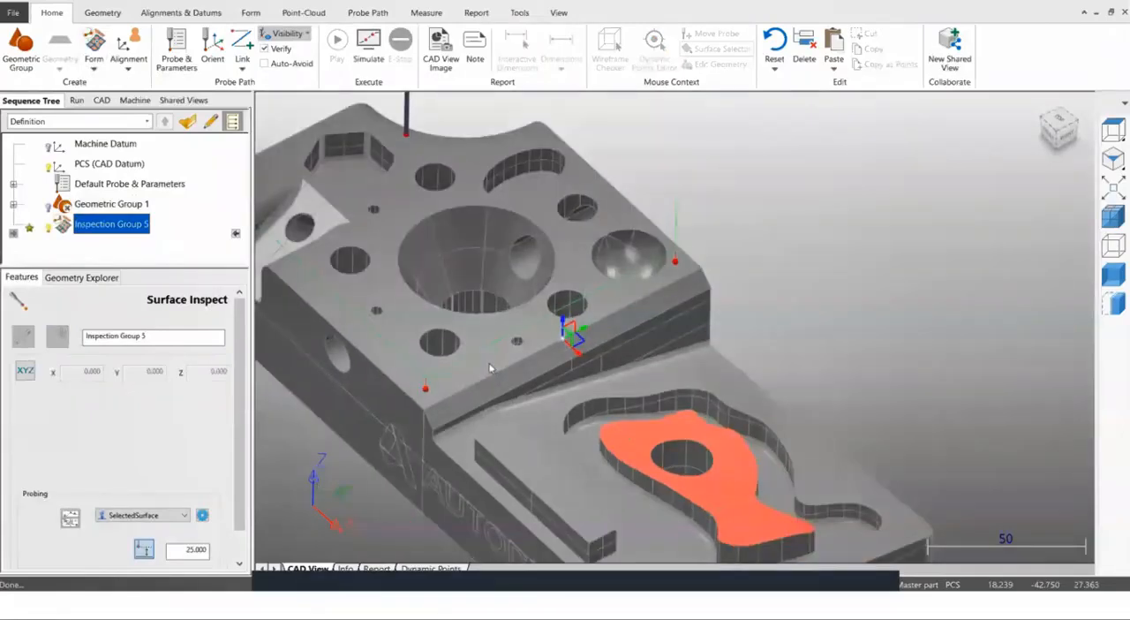
scroll(459, 393, down, 3)
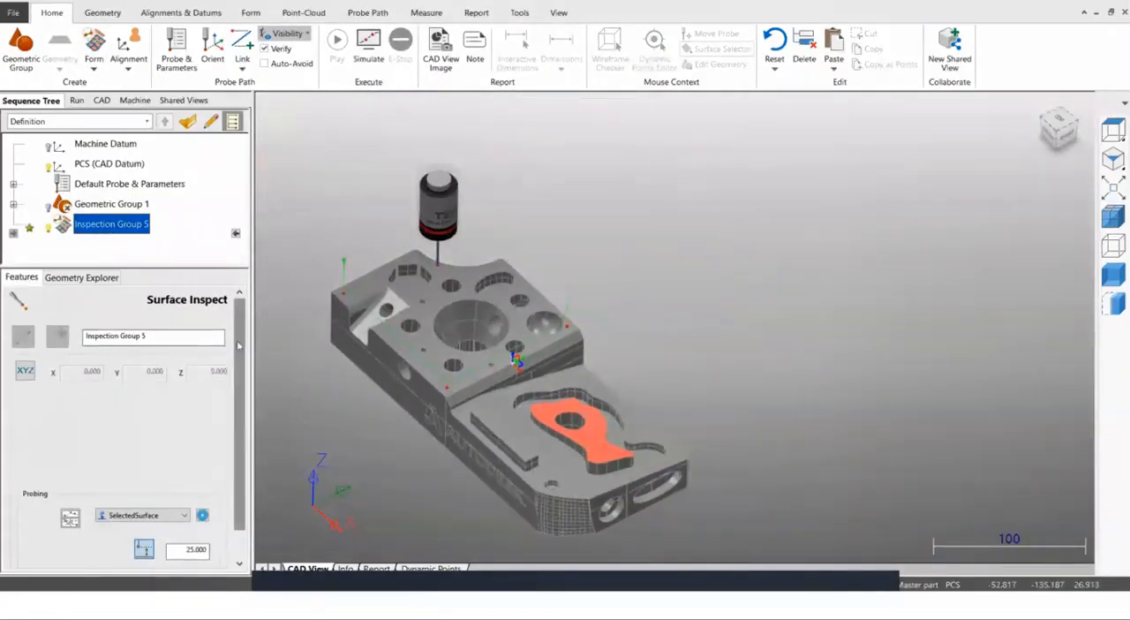
scroll(197, 494, down, 1)
Examine the probing methods available for the surface group and the points placed on the part.
click(186, 484)
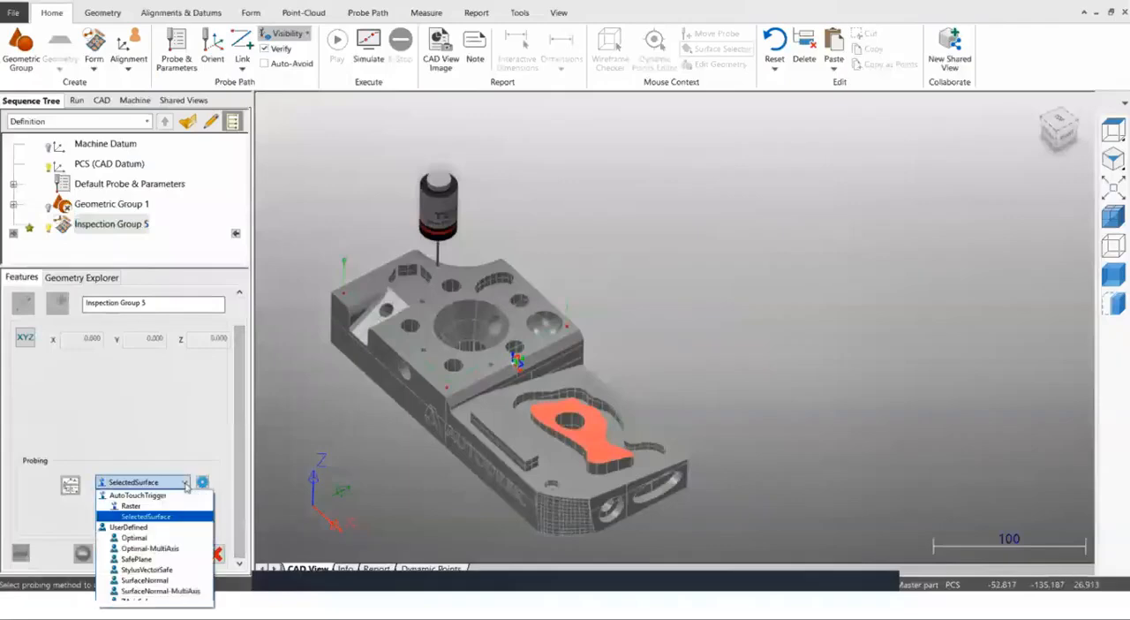
click(284, 370)
scroll(284, 370, down, 1)
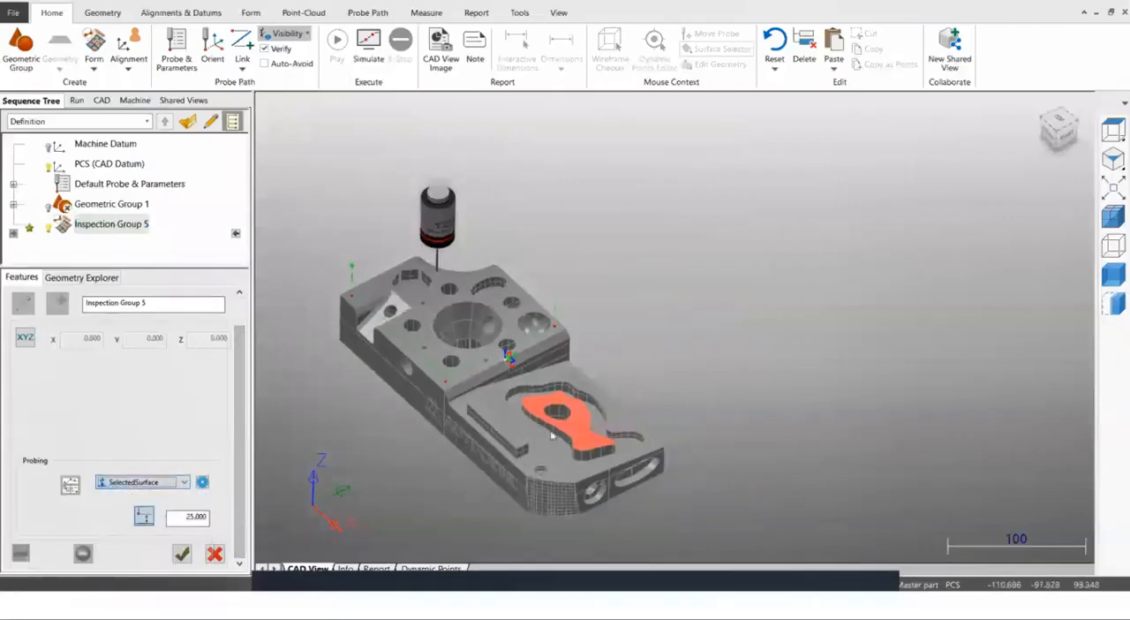
drag(314, 234, 649, 437)
click(111, 224)
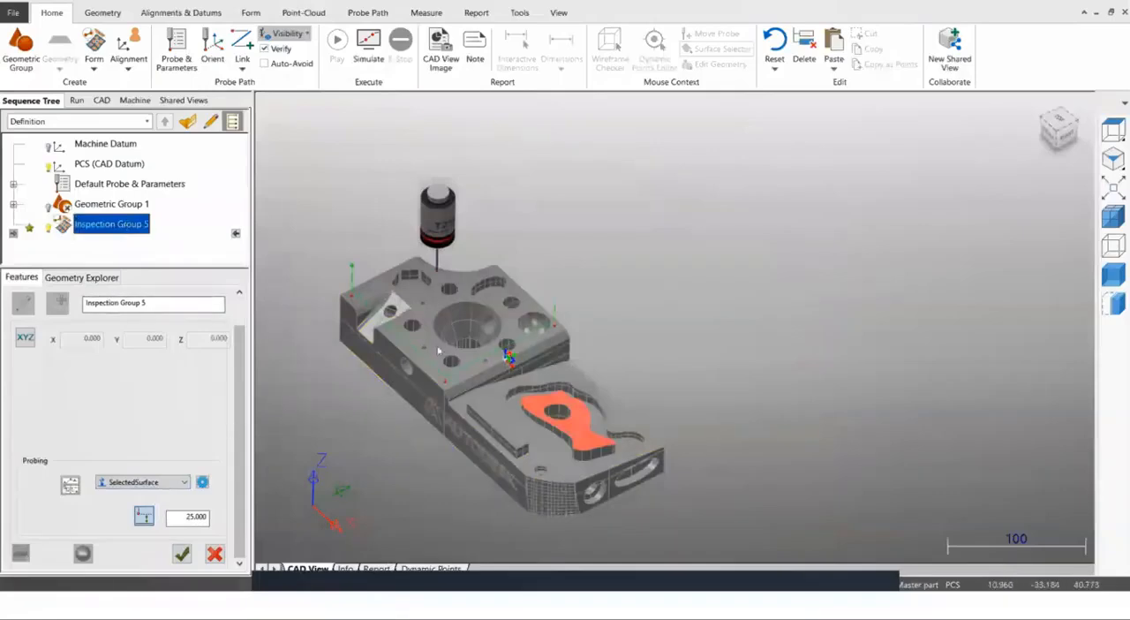
Open Inspection Group 5 from the sequence and save it with the SelectedSurface probing method.
scroll(452, 403, up, 2)
scroll(452, 402, up, 1)
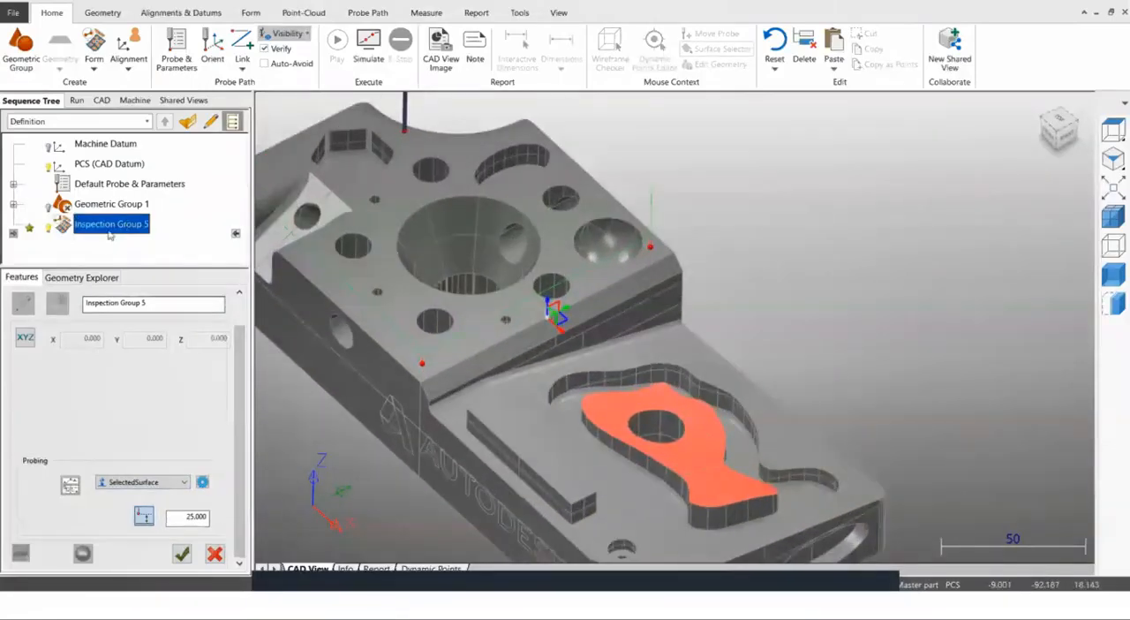
click(188, 123)
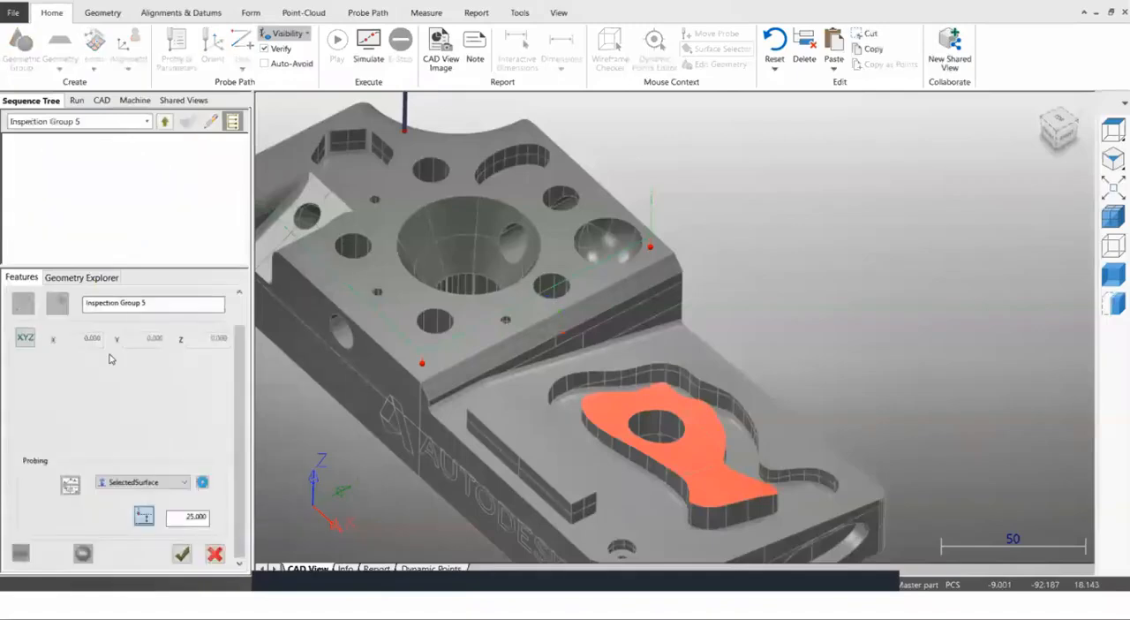
click(67, 279)
click(21, 277)
click(181, 554)
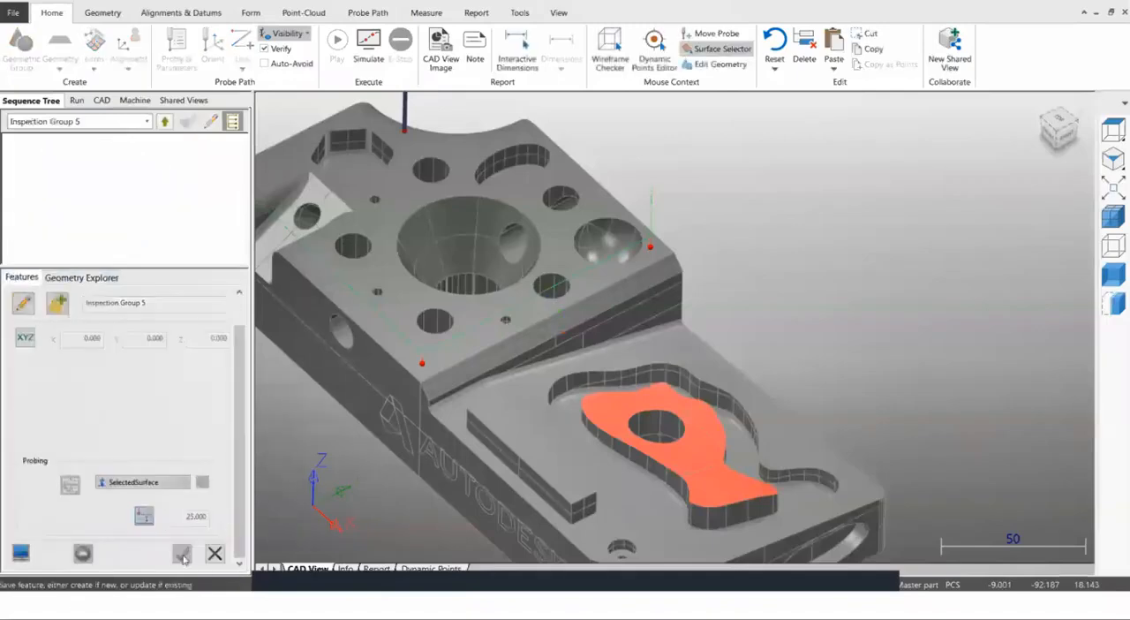
Try to apply the SelectedSurface probing of Inspection Group 5 to the whole part by box-selecting all its surfaces.
scroll(589, 302, down, 4)
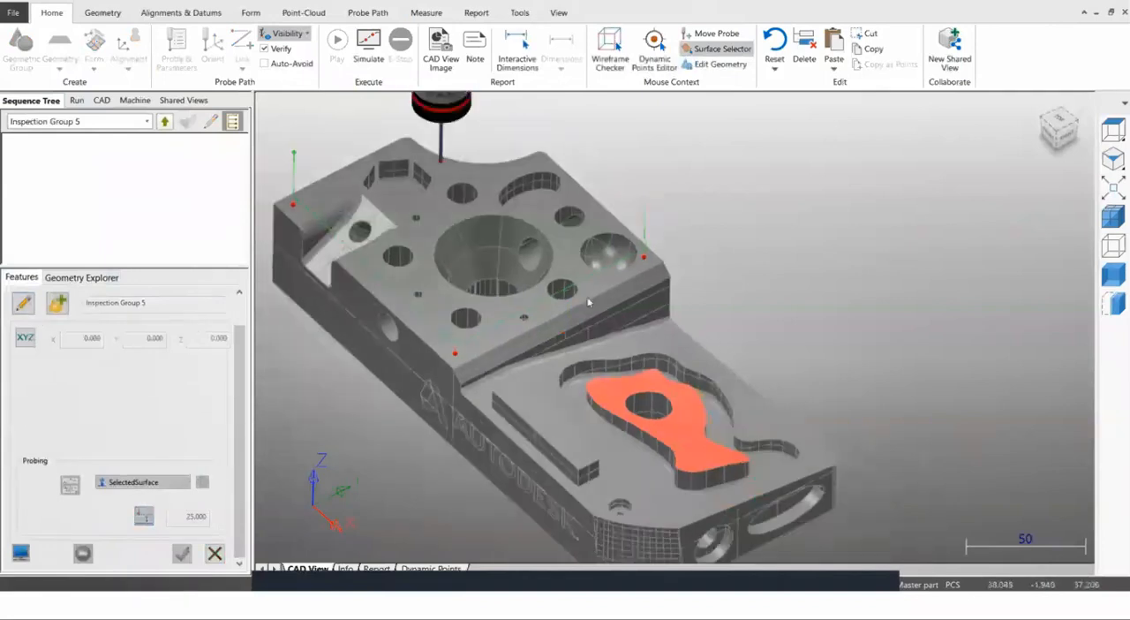
drag(327, 172, 704, 414)
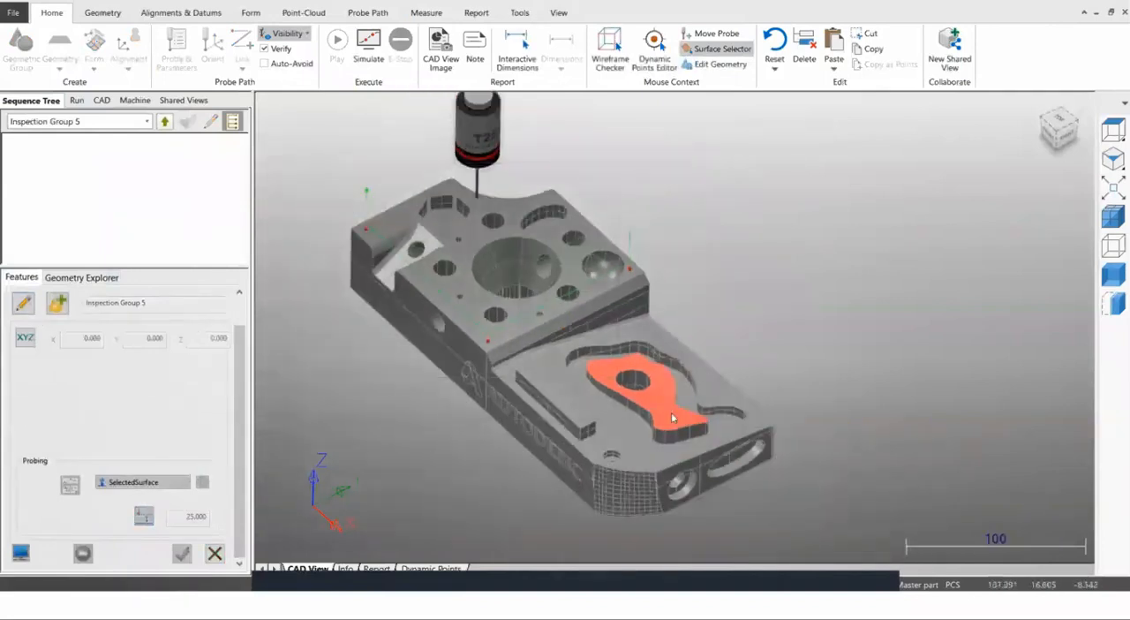
click(23, 303)
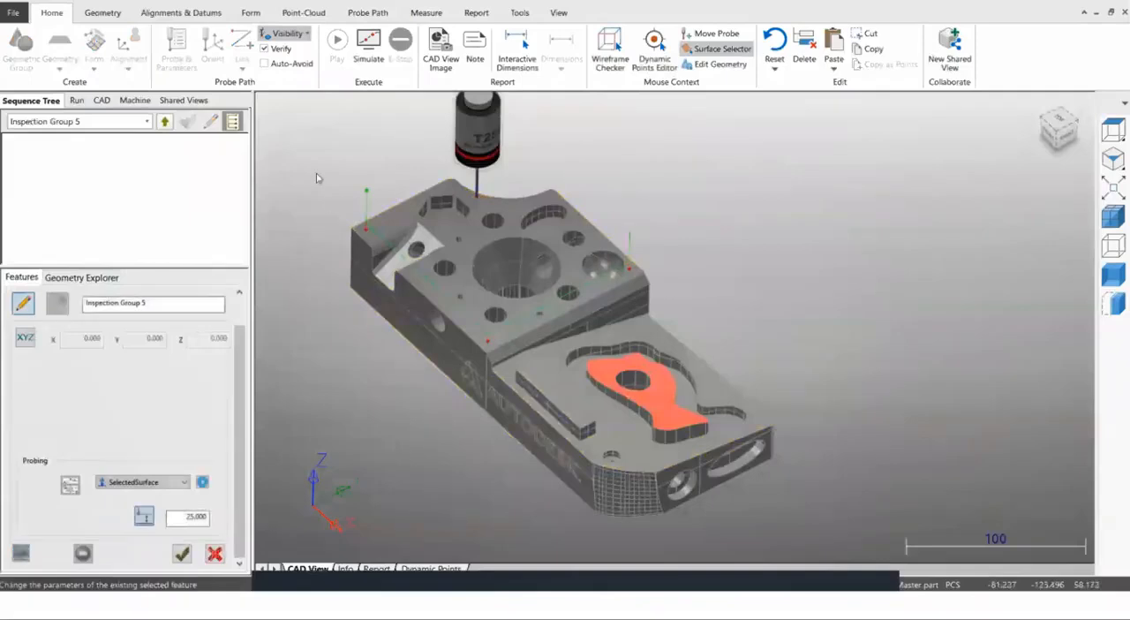
drag(318, 173, 673, 394)
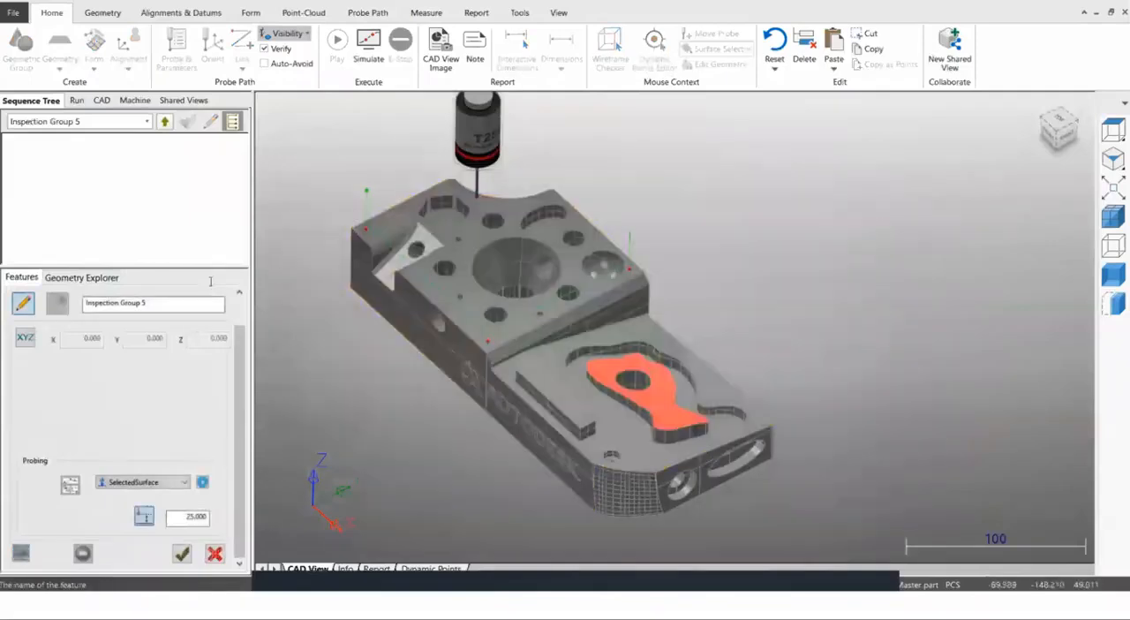
click(23, 302)
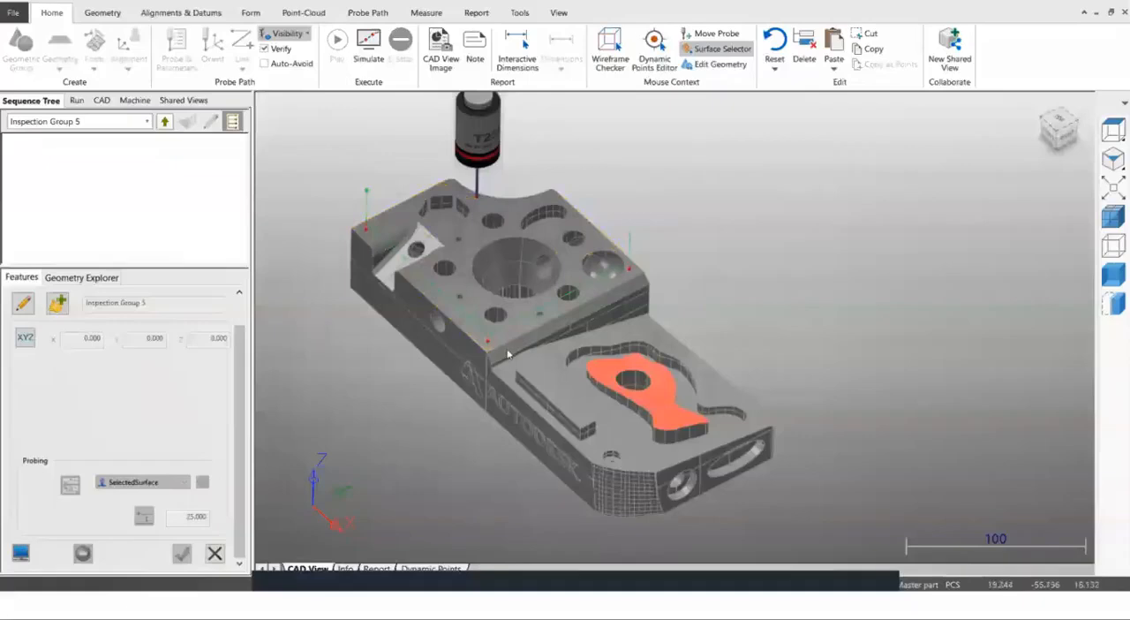
Return to the top level of the sequence and delete Inspection Group 5.
scroll(503, 348, up, 3)
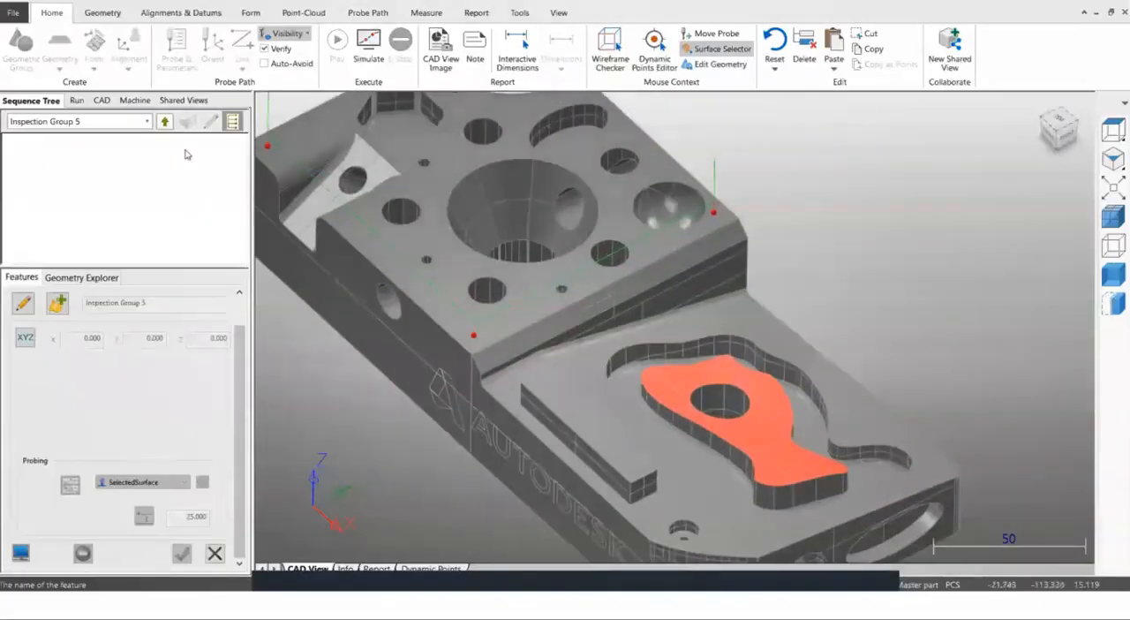
click(163, 122)
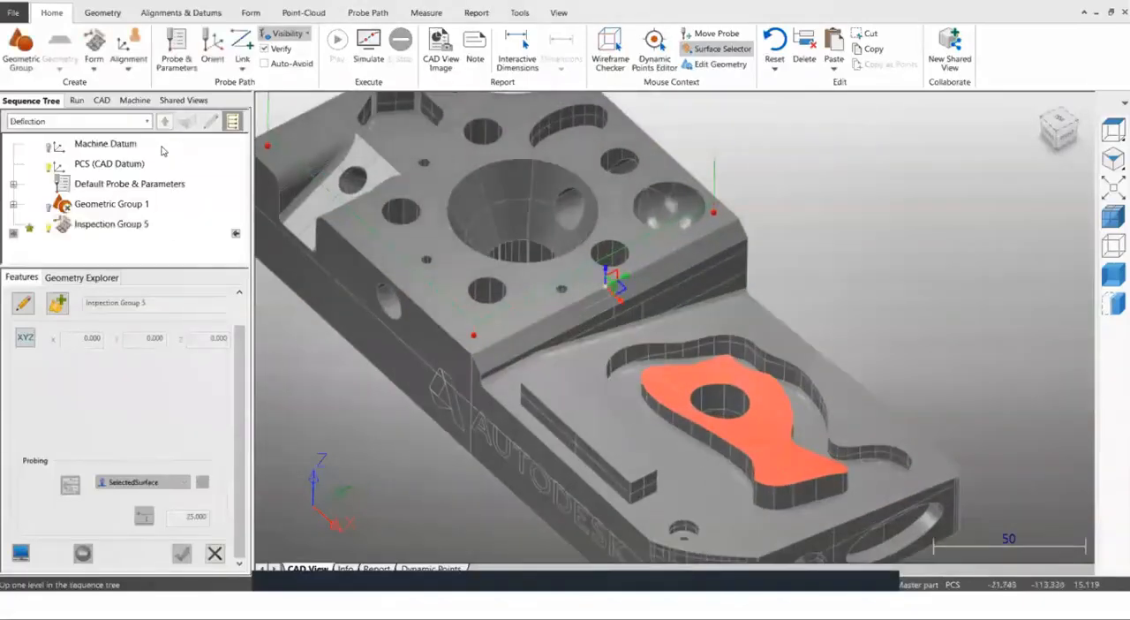
click(93, 226)
key(Delete)
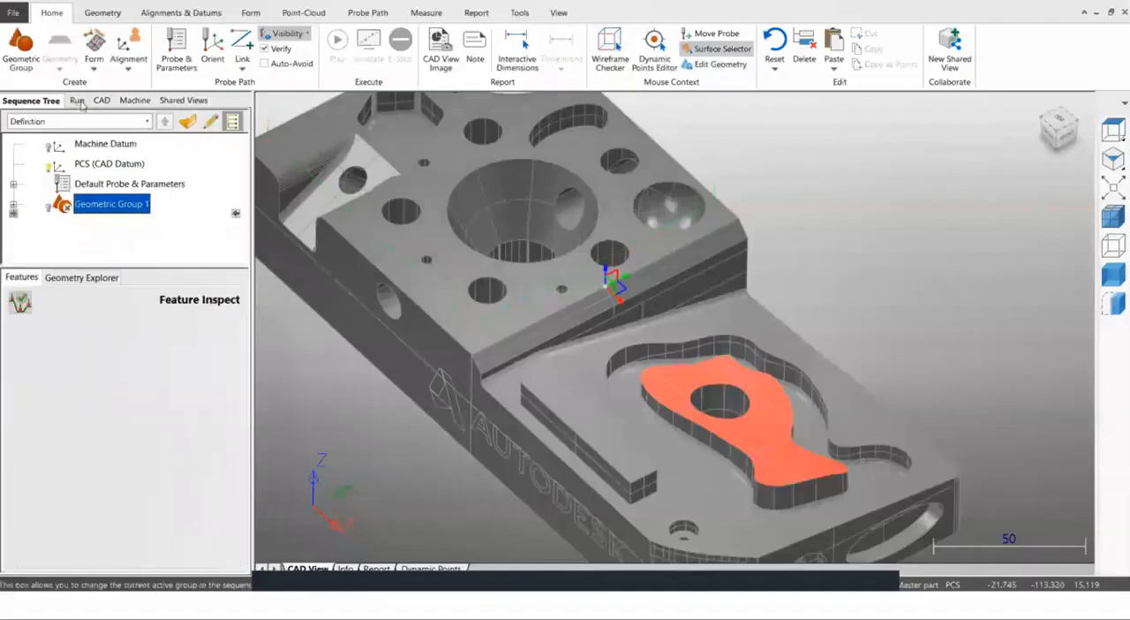
Create a CNC surface group with Raster probing points spread across the whole part.
click(94, 62)
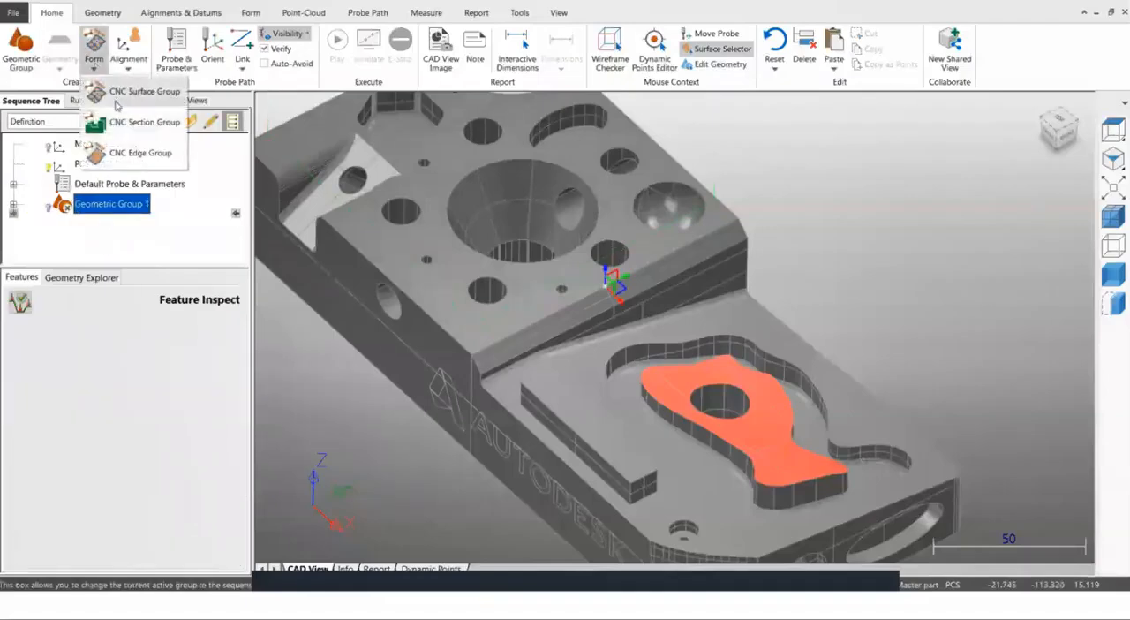
click(116, 97)
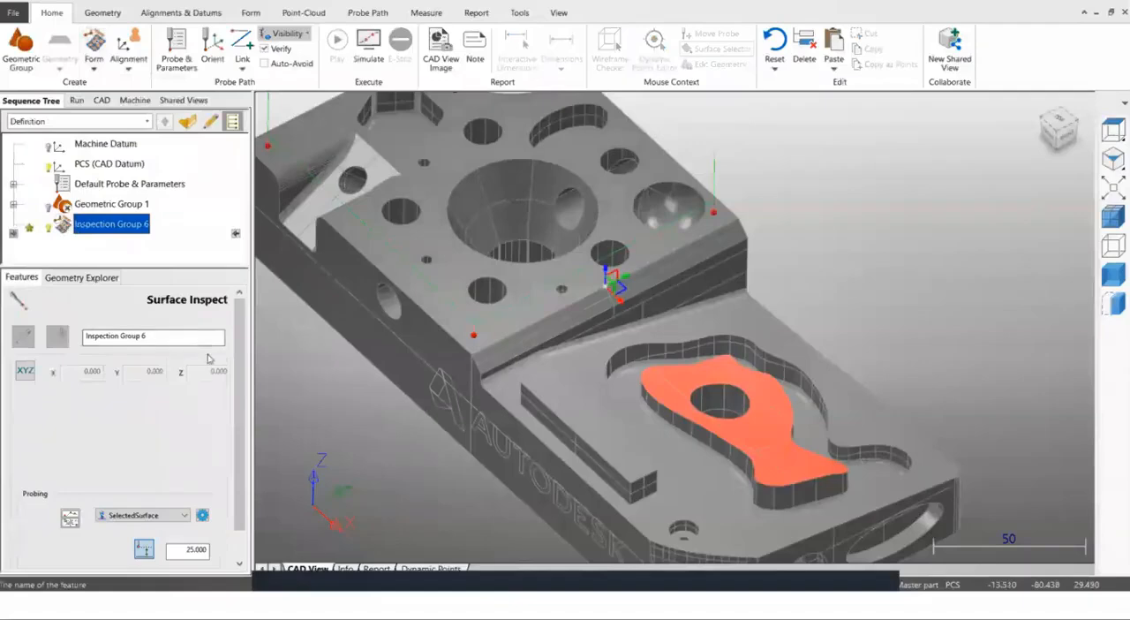
drag(240, 447, 239, 494)
click(141, 482)
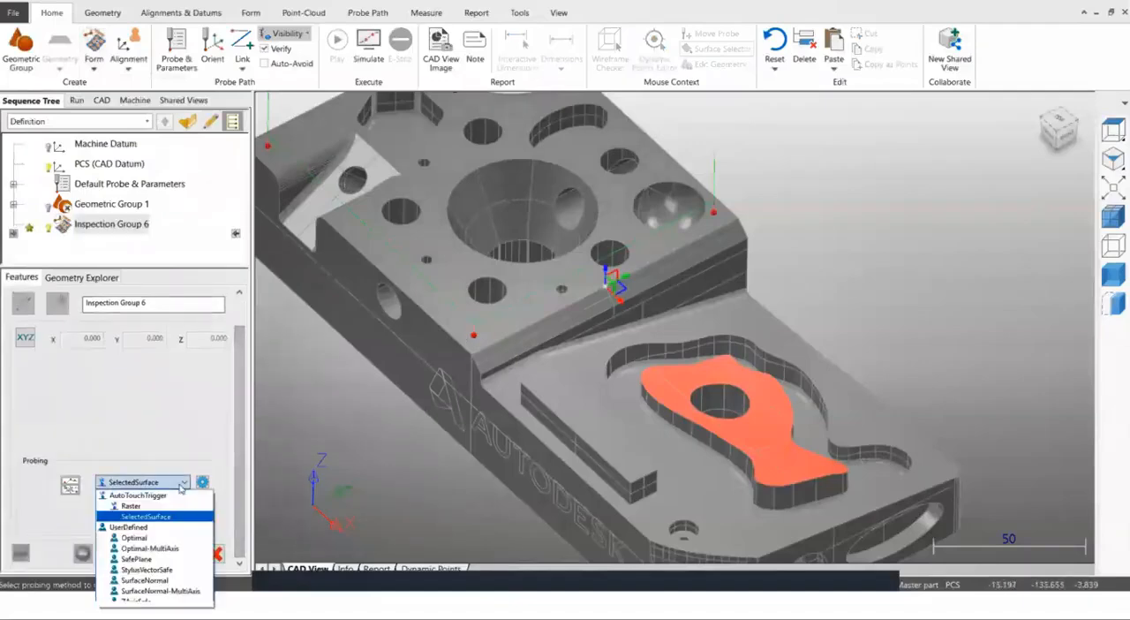
click(130, 506)
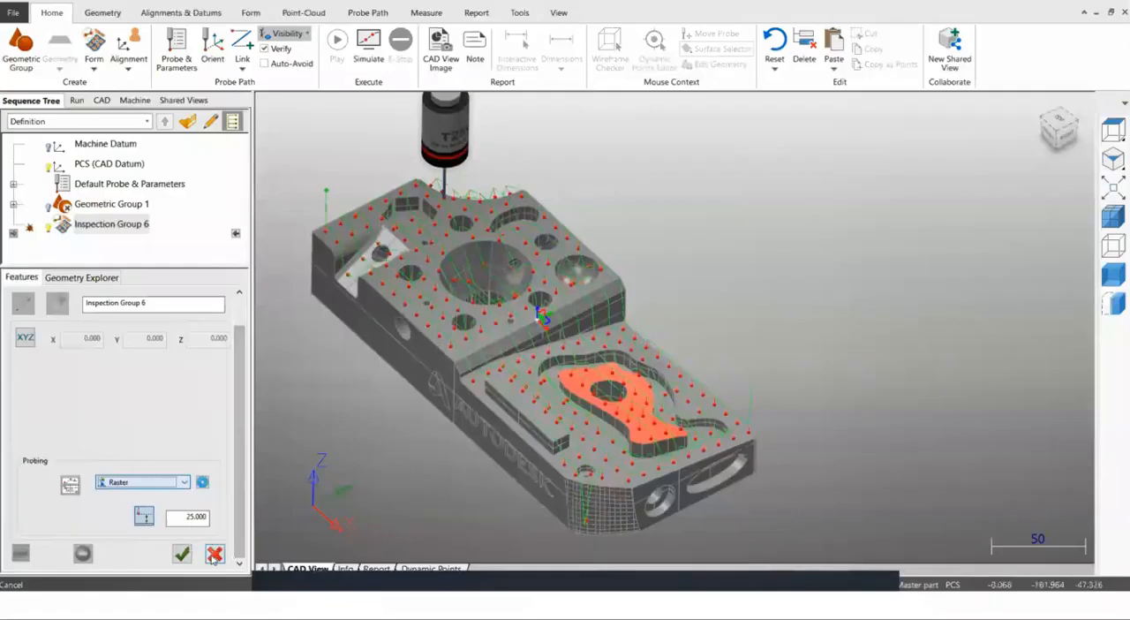
Edit the Raster surface group, box-select the entire part and save the group.
click(99, 226)
click(24, 303)
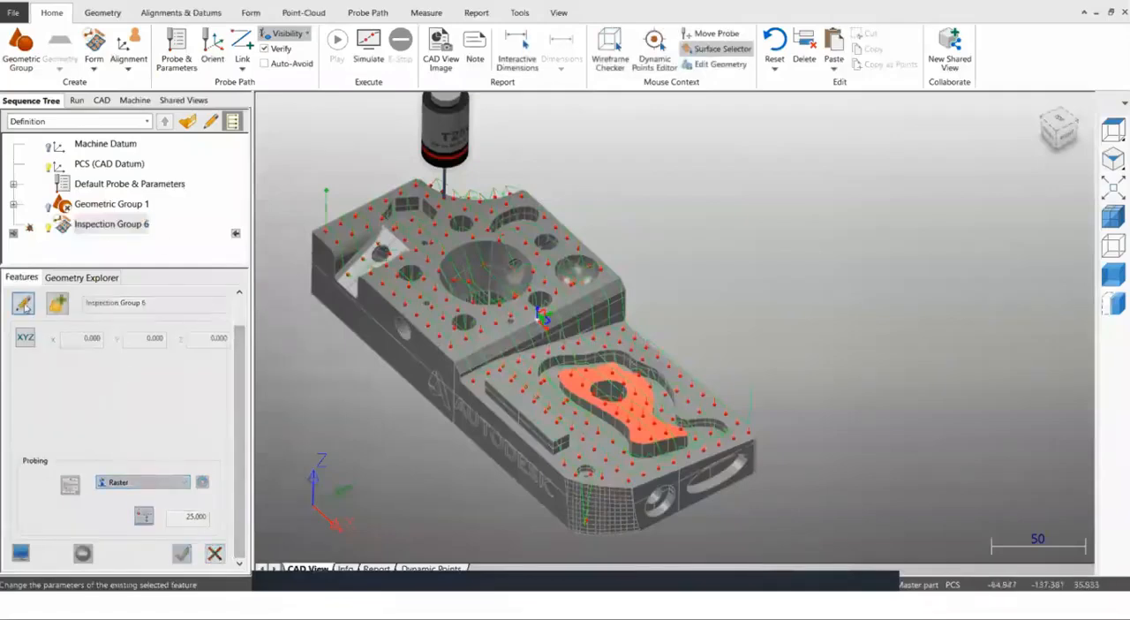
scroll(488, 318, down, 3)
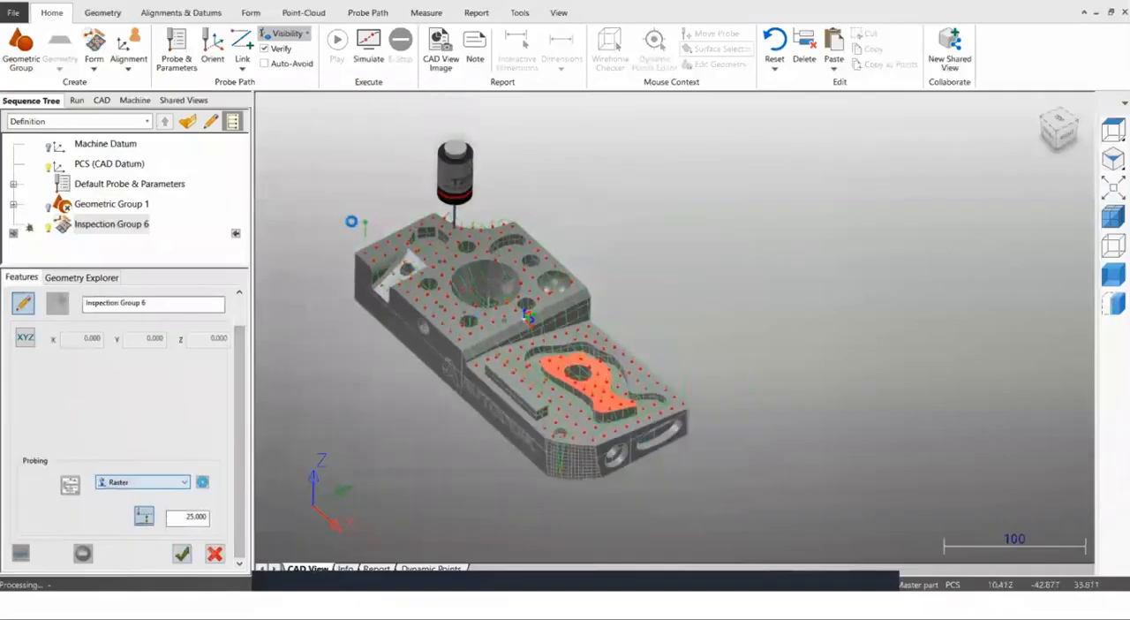
drag(321, 184, 717, 520)
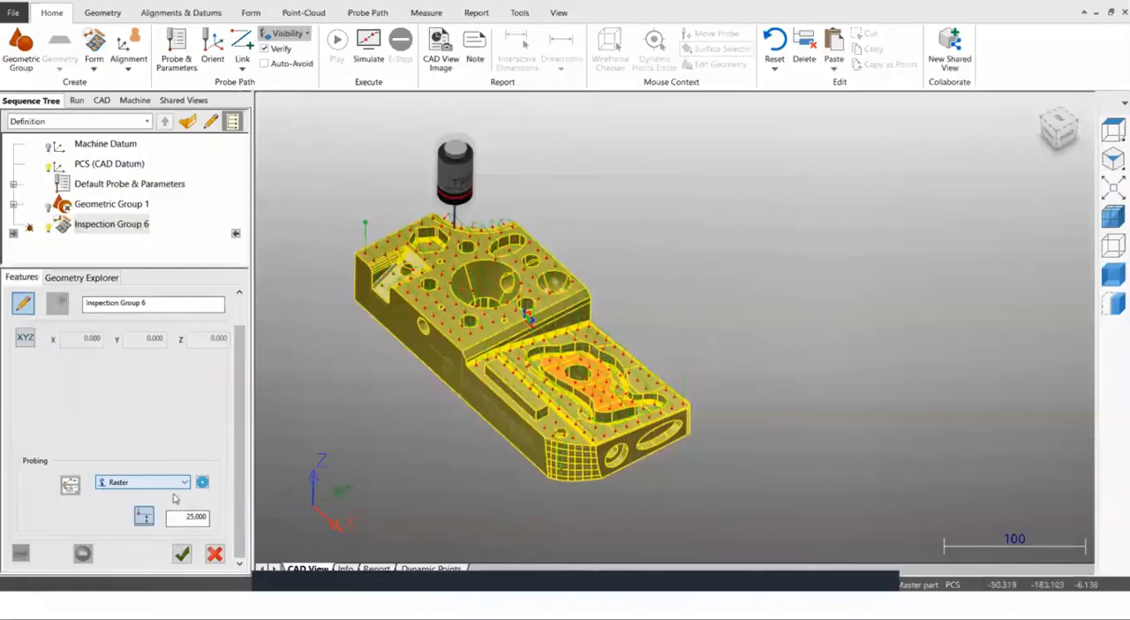
click(182, 553)
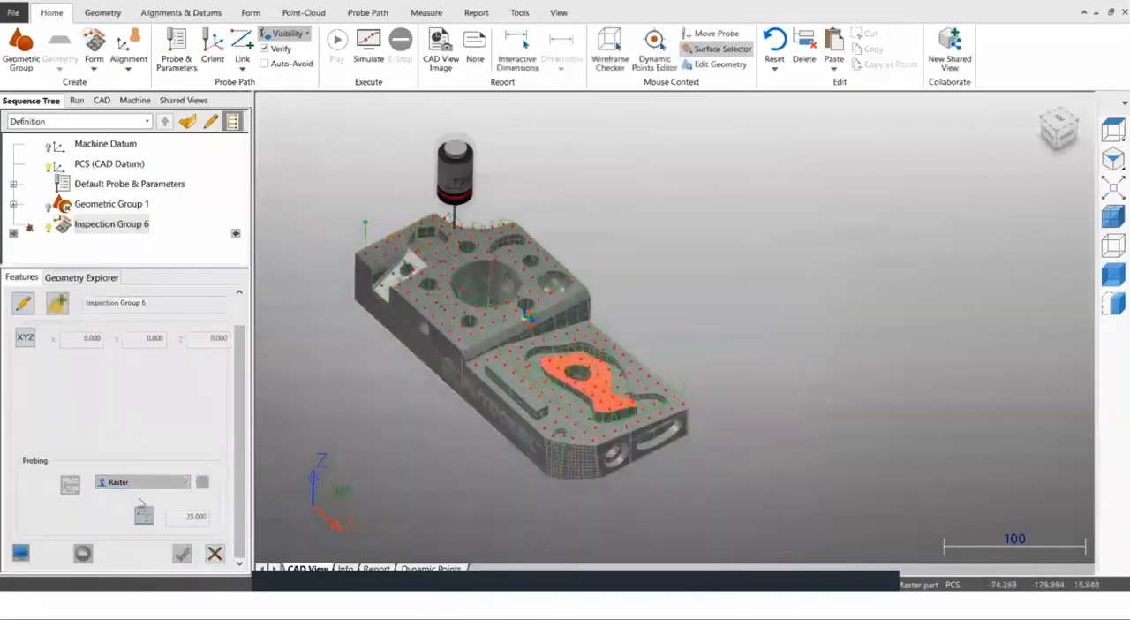
Reopen Inspection Group 6, set its probing method to Optimal, clear its existing points and save it.
click(111, 224)
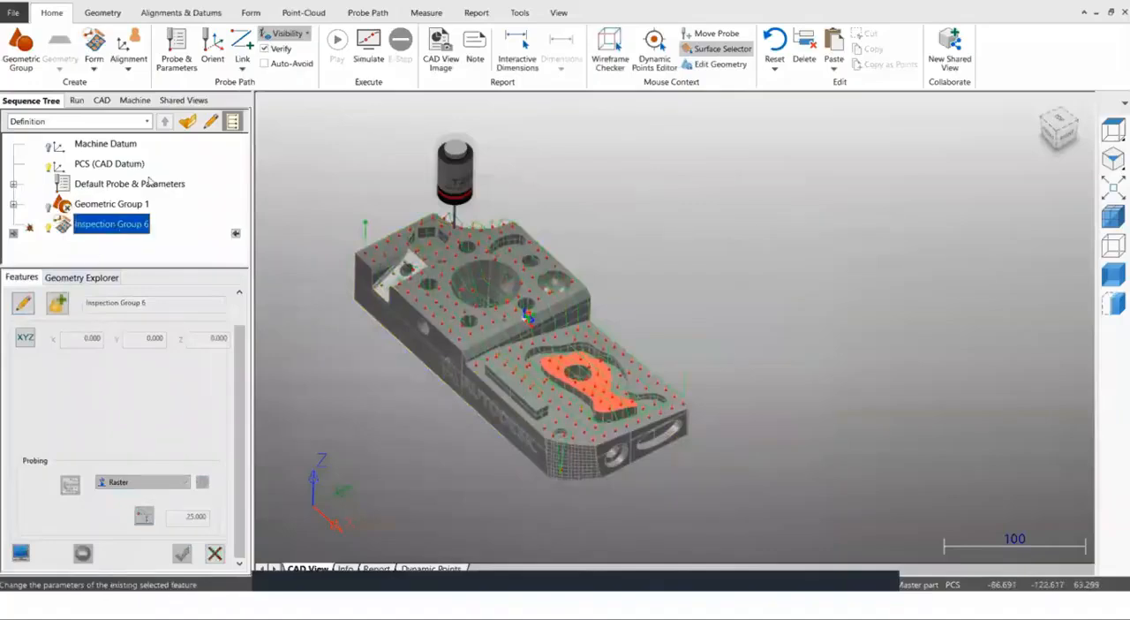
click(188, 121)
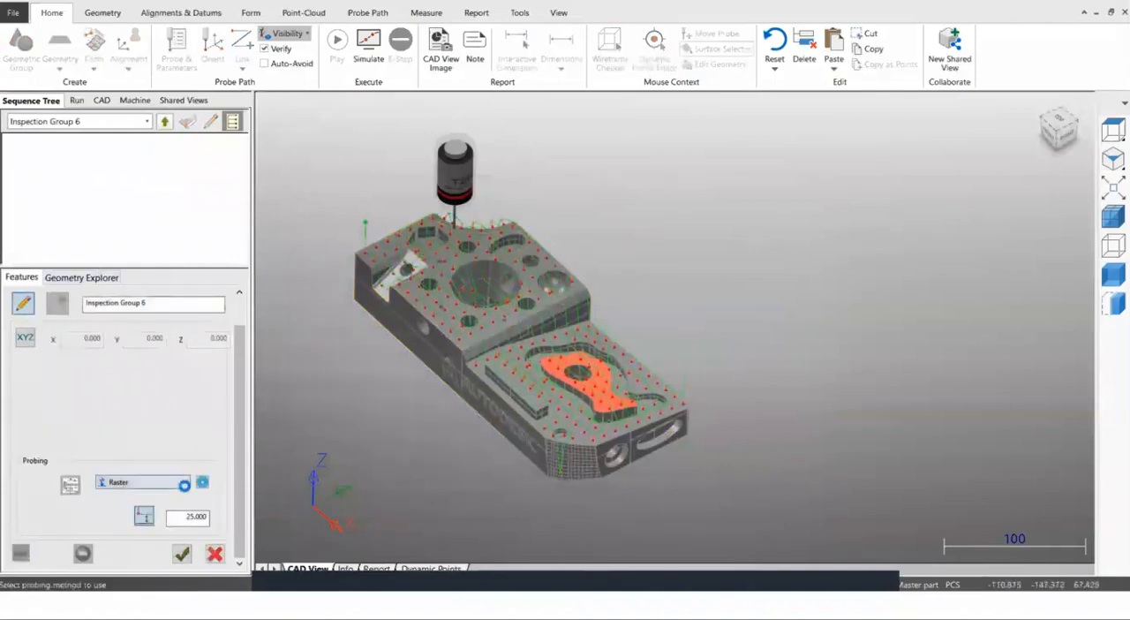
click(185, 485)
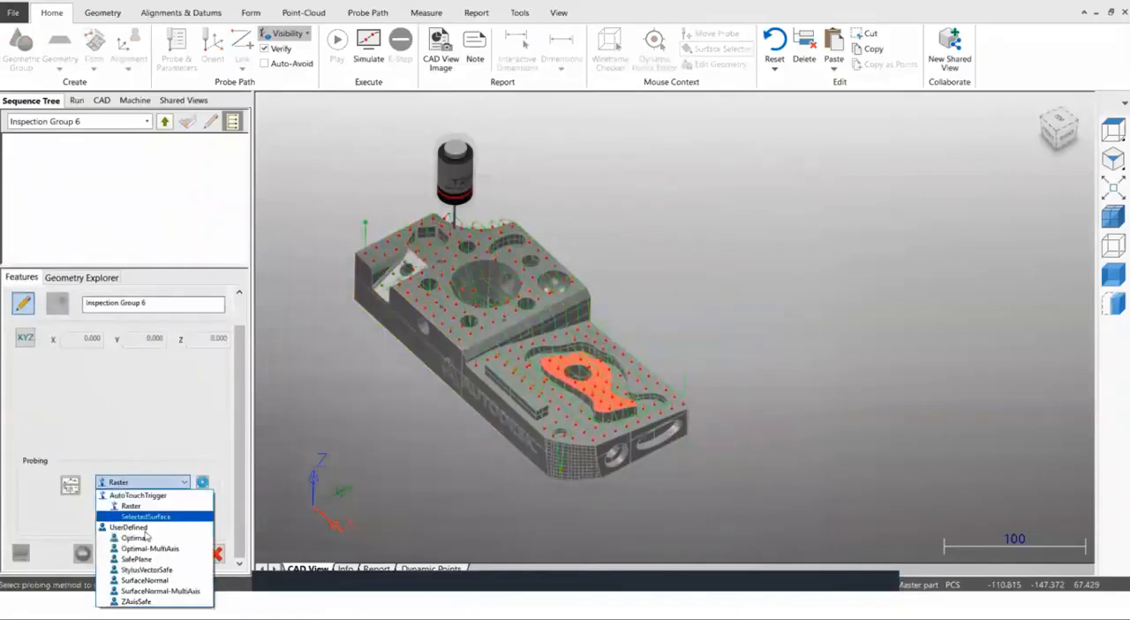
click(137, 538)
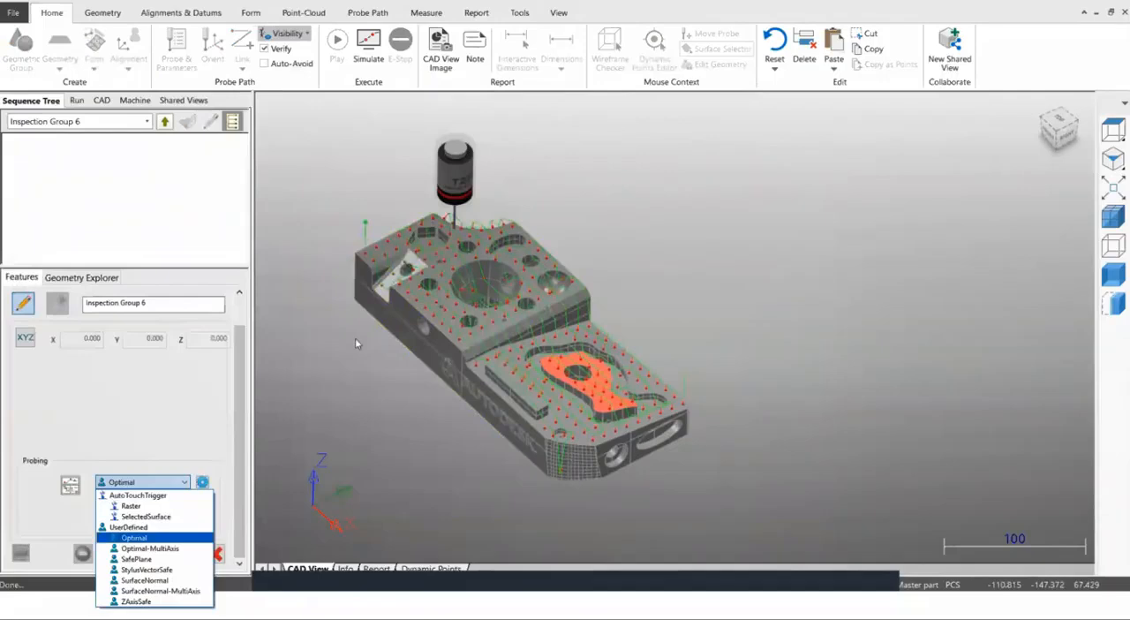
drag(315, 164, 726, 452)
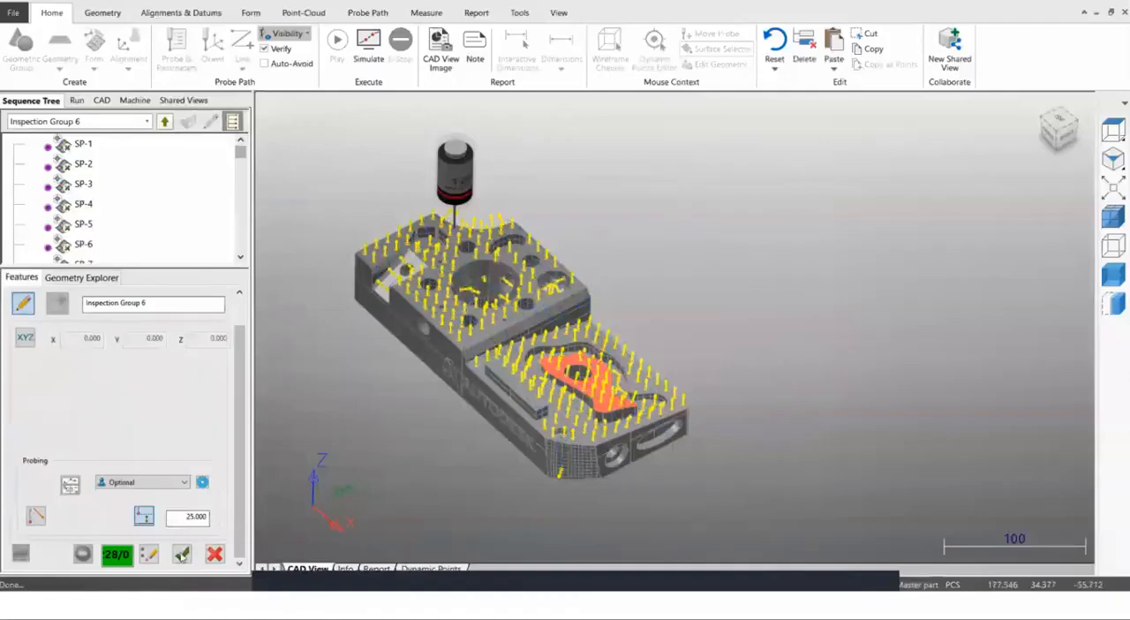
click(181, 553)
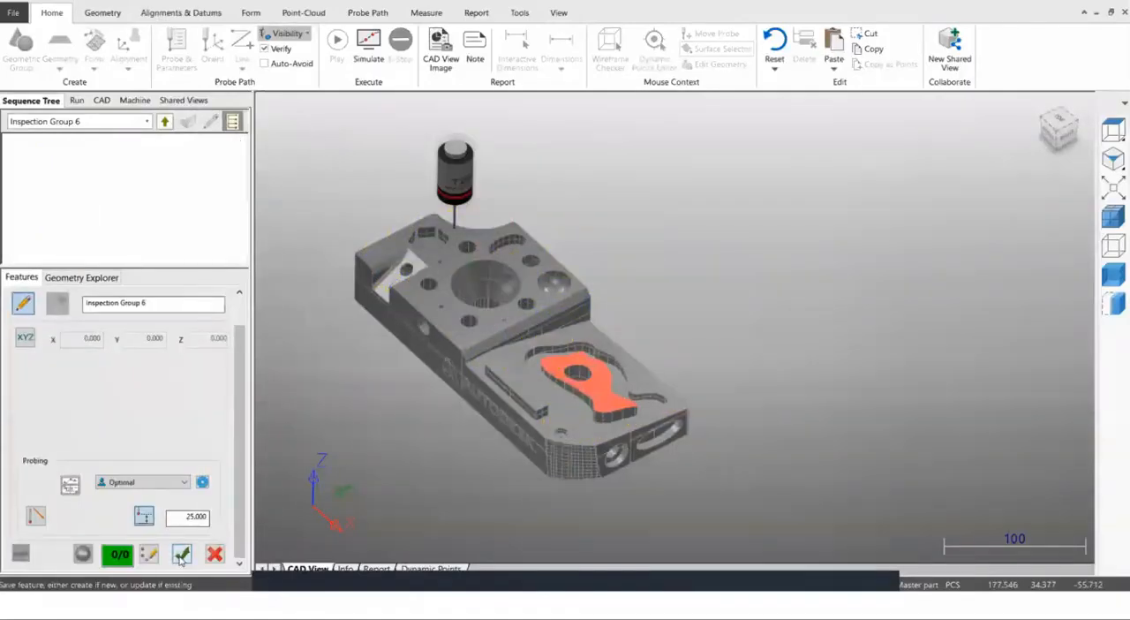
Place five Optimal points, three near the raised top face's front edge and two on the lower ledge, and leave the group.
scroll(492, 374, up, 6)
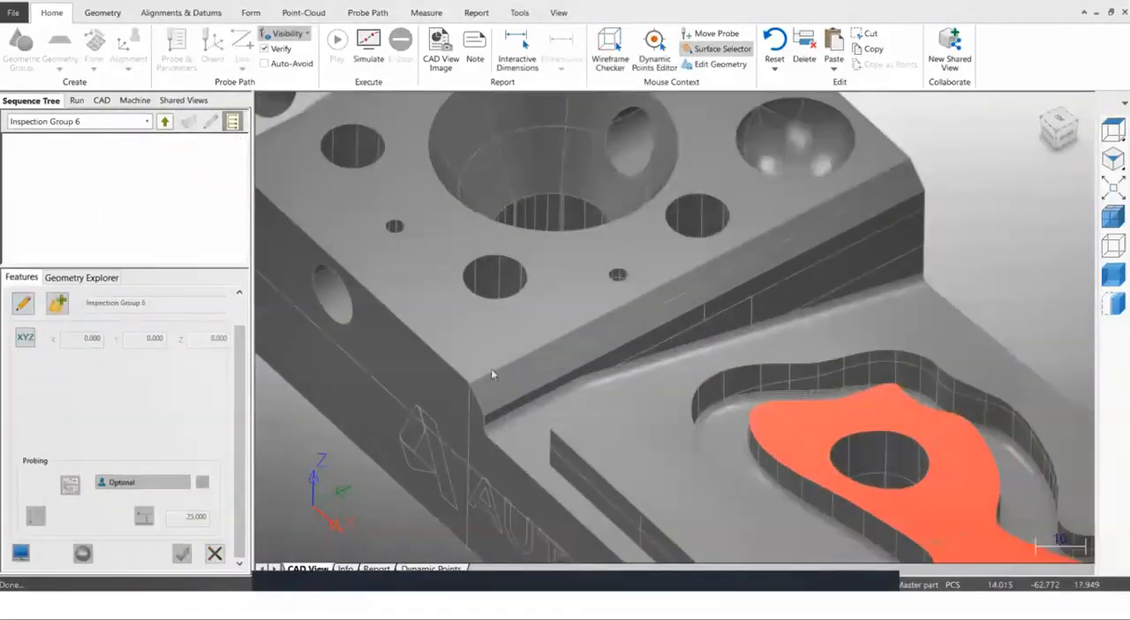
scroll(491, 371, down, 1)
mouse_move(556, 319)
middle_down()
mouse_move(529, 310)
mouse_move(508, 321)
mouse_move(323, 264)
mouse_move(463, 307)
middle_up()
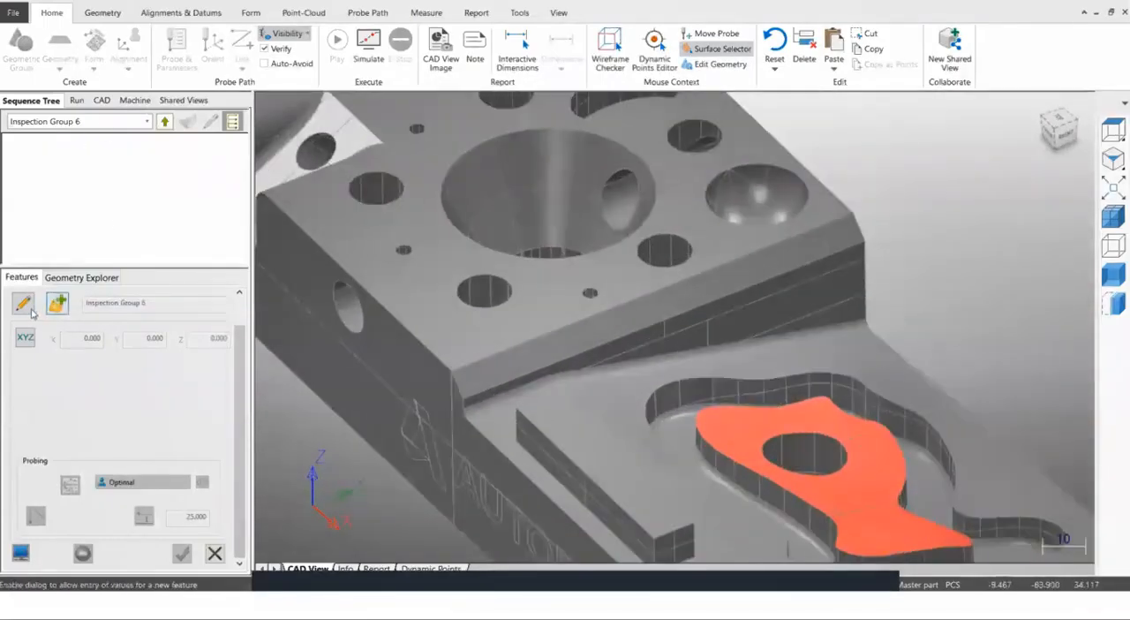
click(23, 304)
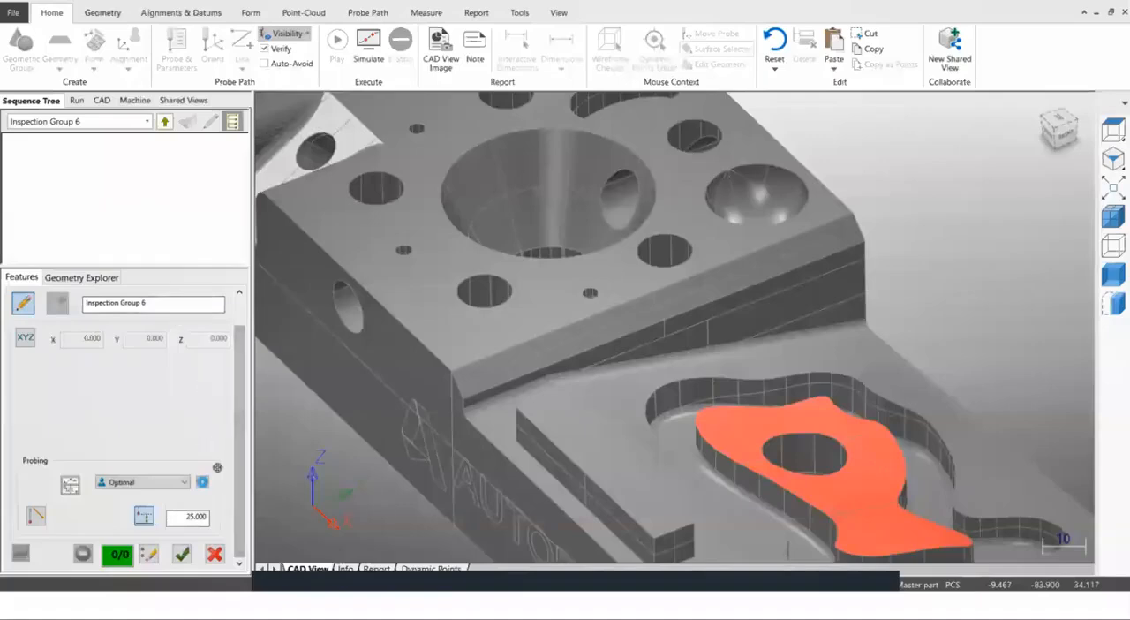
click(461, 326)
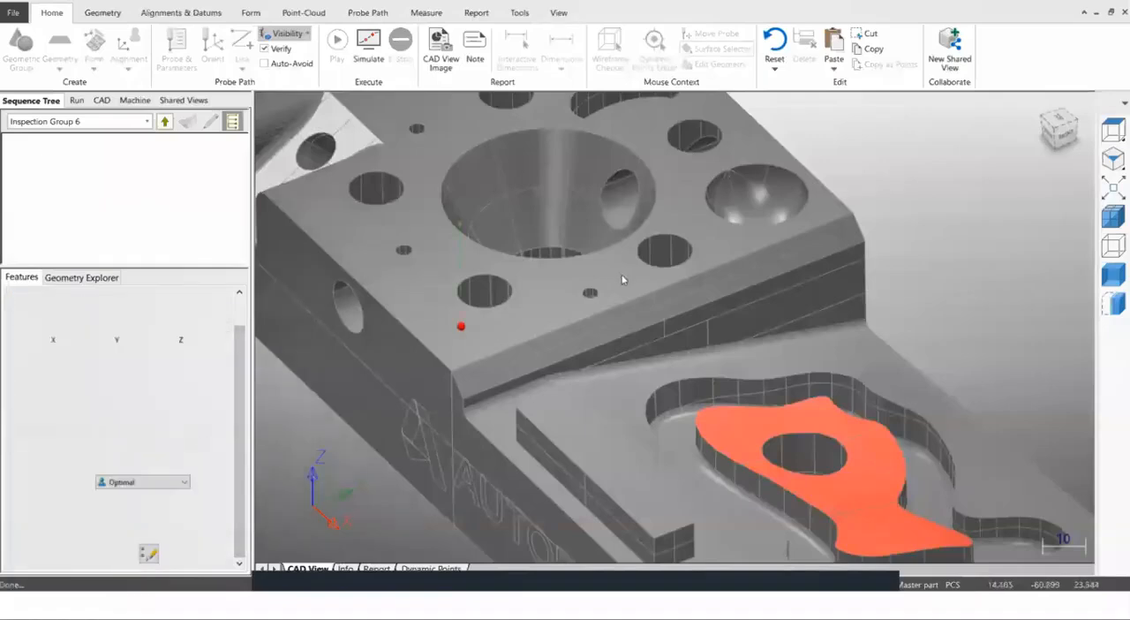
click(811, 214)
mouse_move(709, 357)
middle_down()
mouse_move(807, 311)
mouse_move(818, 286)
middle_up()
click(822, 279)
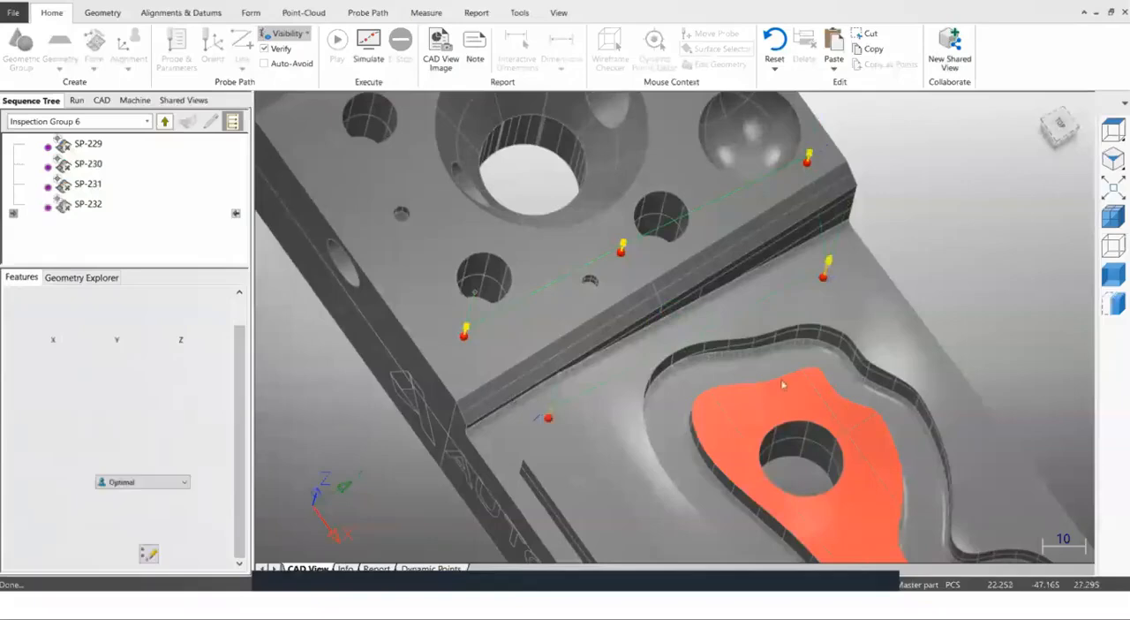
middle_drag(805, 287, 713, 281)
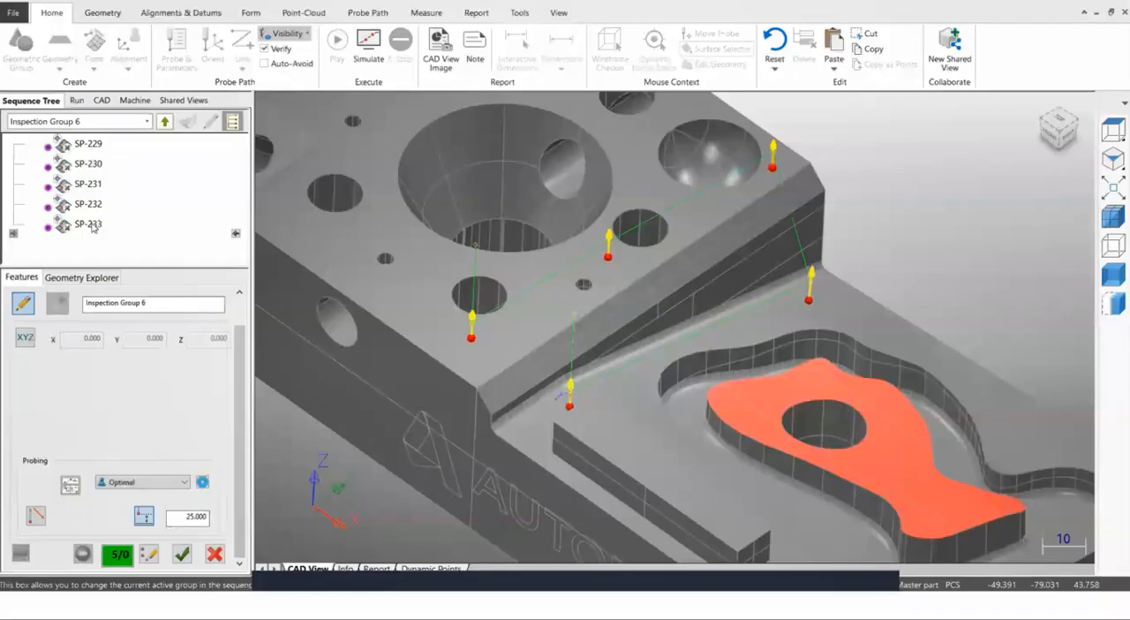
click(164, 121)
Edit Inspection Group 6, place three points on the raised top face and two on the lower ledge, and save it.
click(89, 227)
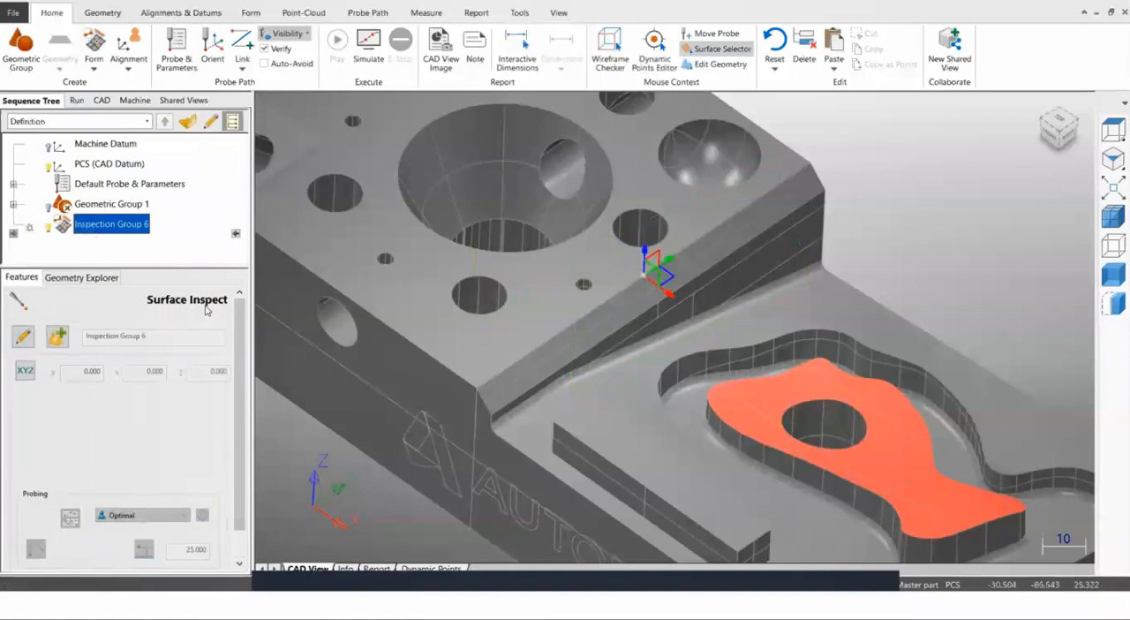
click(24, 338)
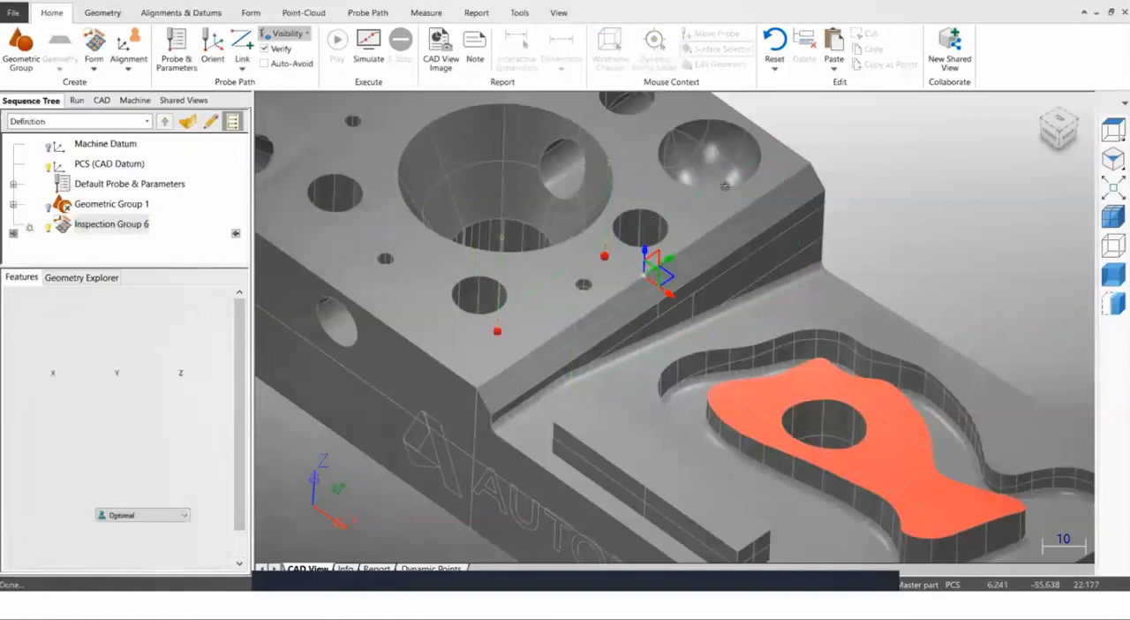
click(758, 254)
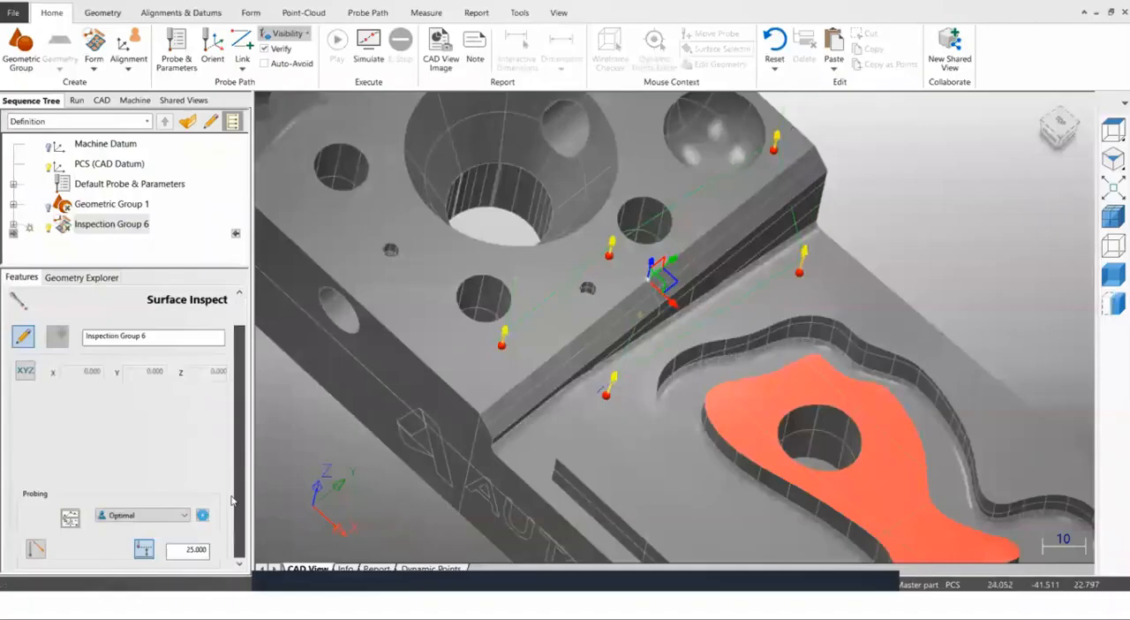
click(181, 554)
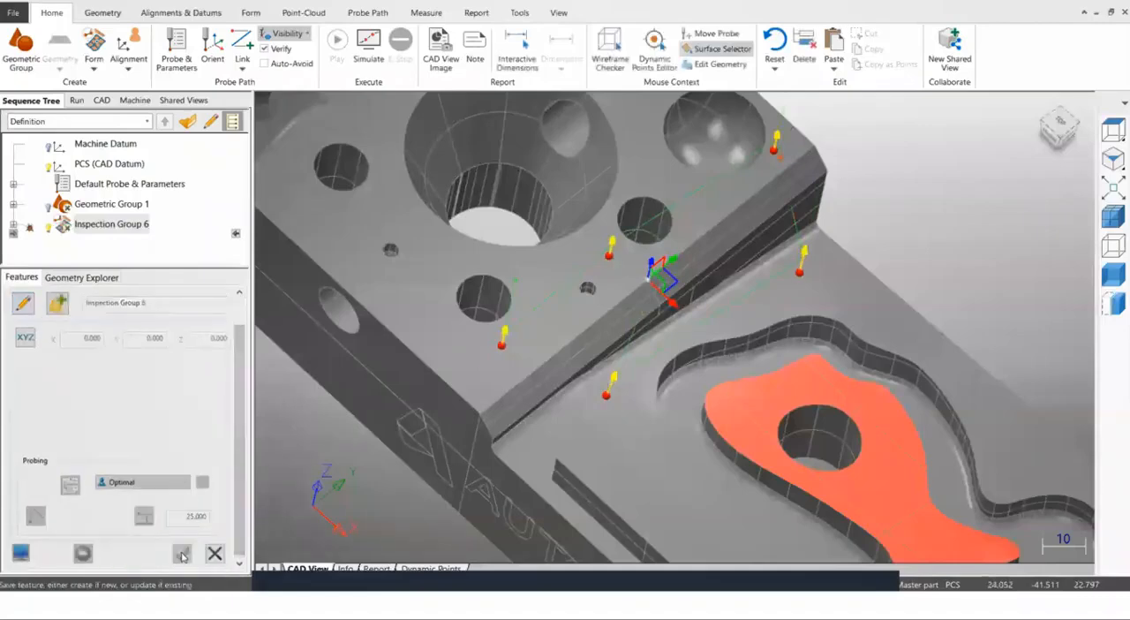
Renumber Inspection Group 6's existing points with label SP-, counter 1 and increment 1, and expand the group to list them.
right_click(116, 229)
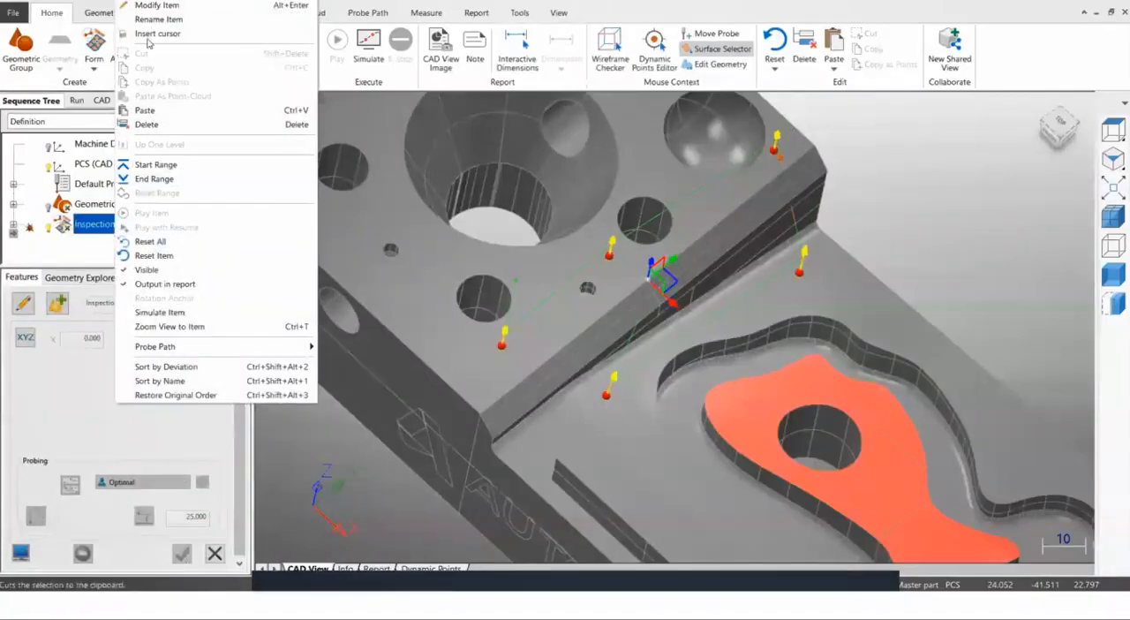
click(151, 8)
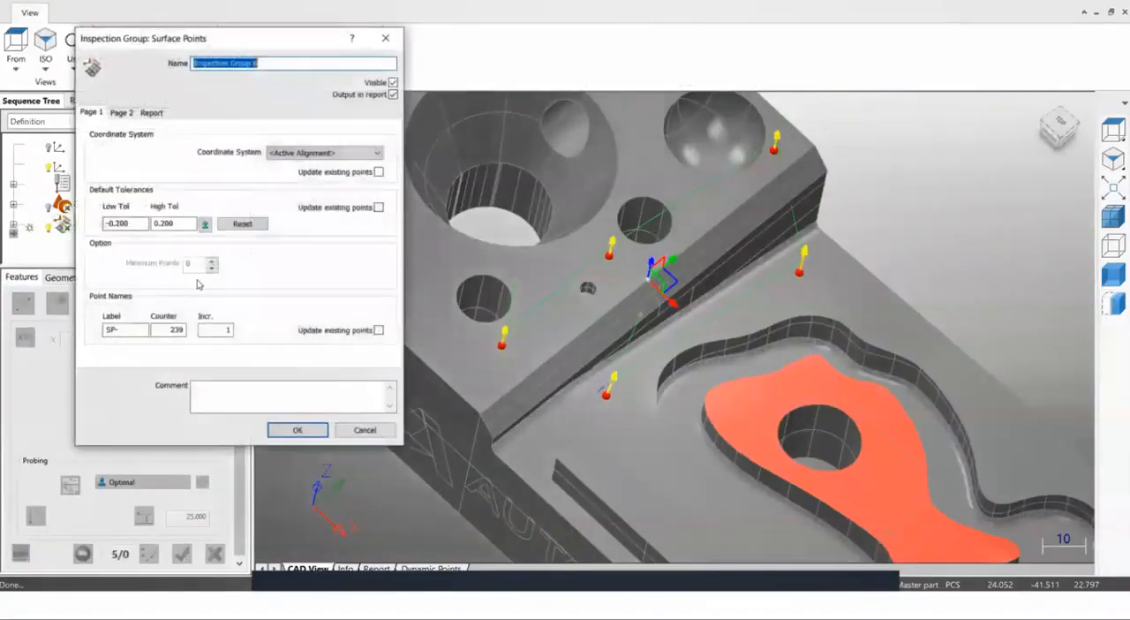
double_click(174, 329)
text(1)
click(220, 334)
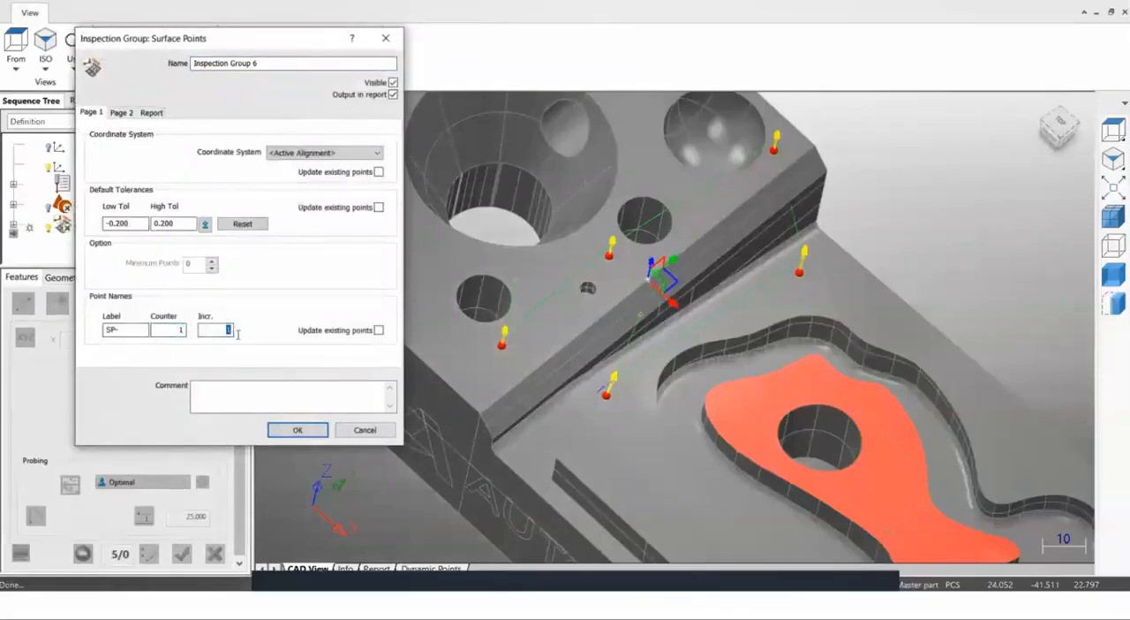
click(298, 430)
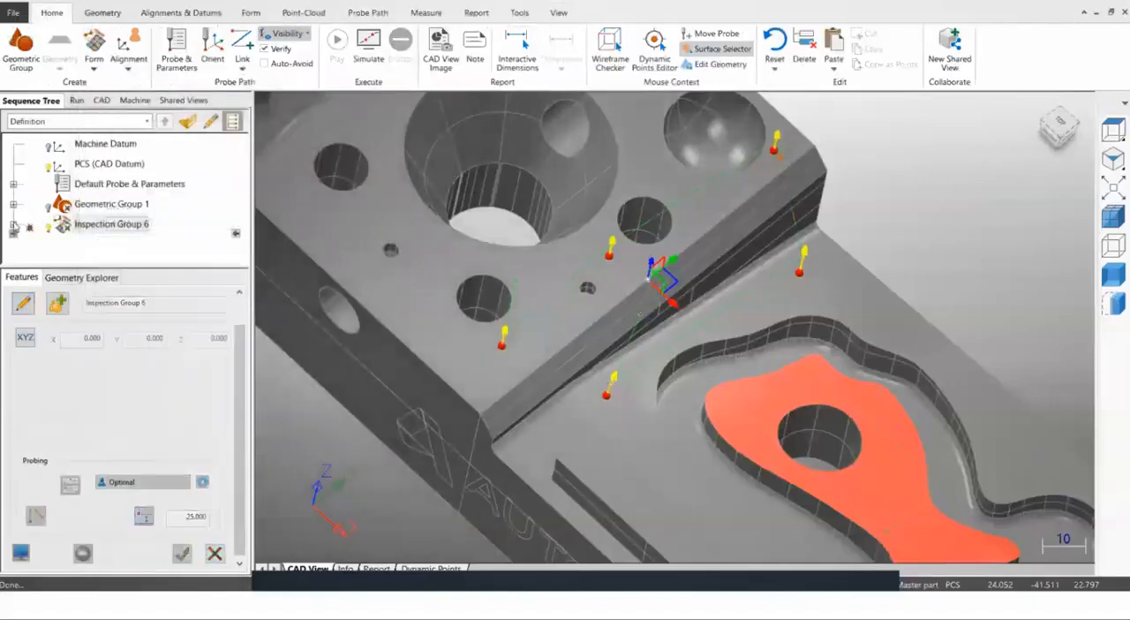
click(14, 226)
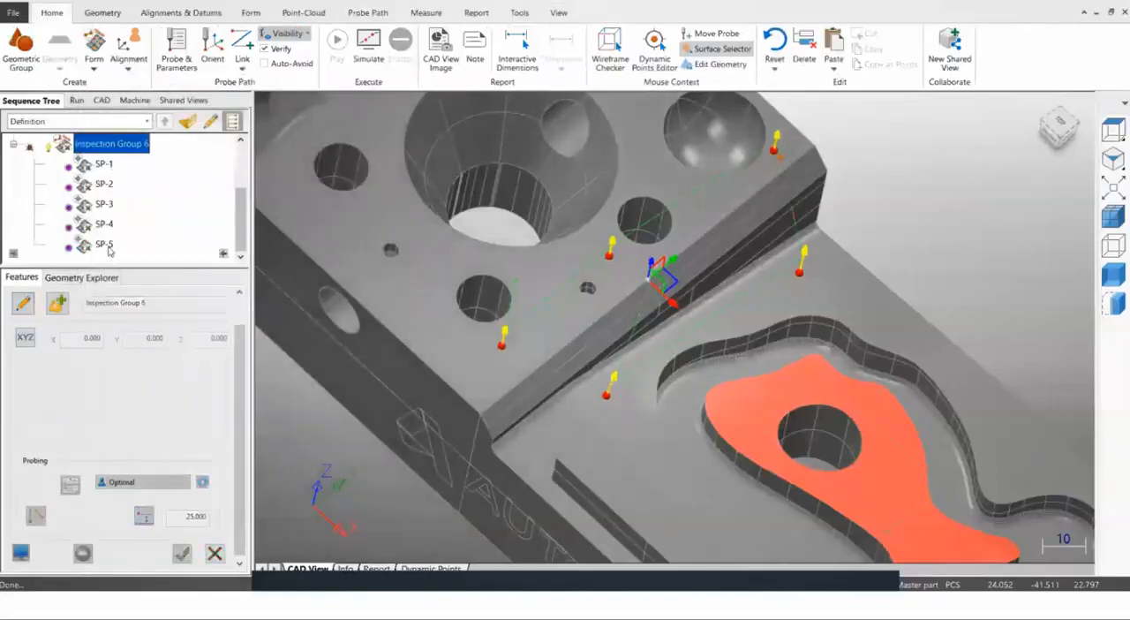
Show the geometry and form labels to identify the named points on the part, and hide the labels again.
middle_drag(766, 277, 679, 225)
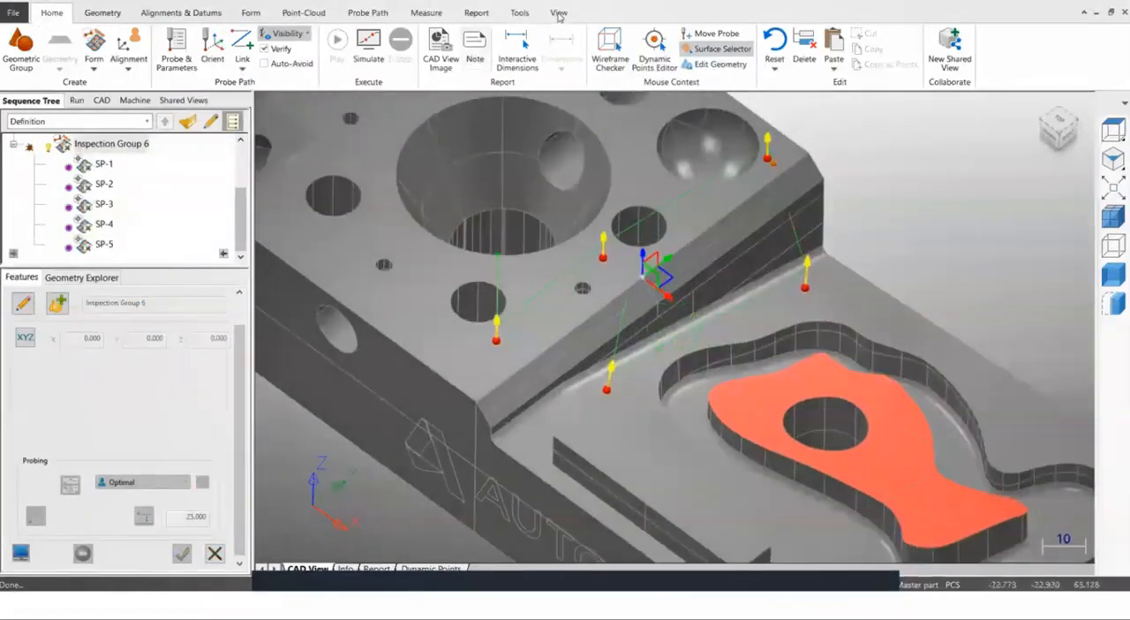
click(559, 13)
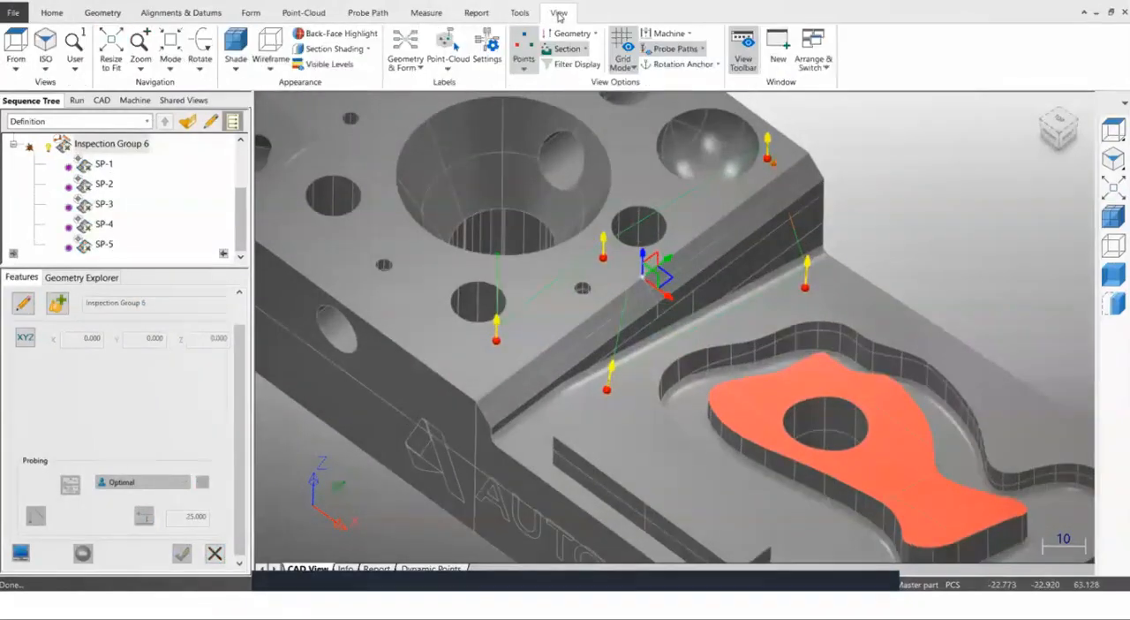
click(405, 44)
middle_drag(623, 228, 570, 294)
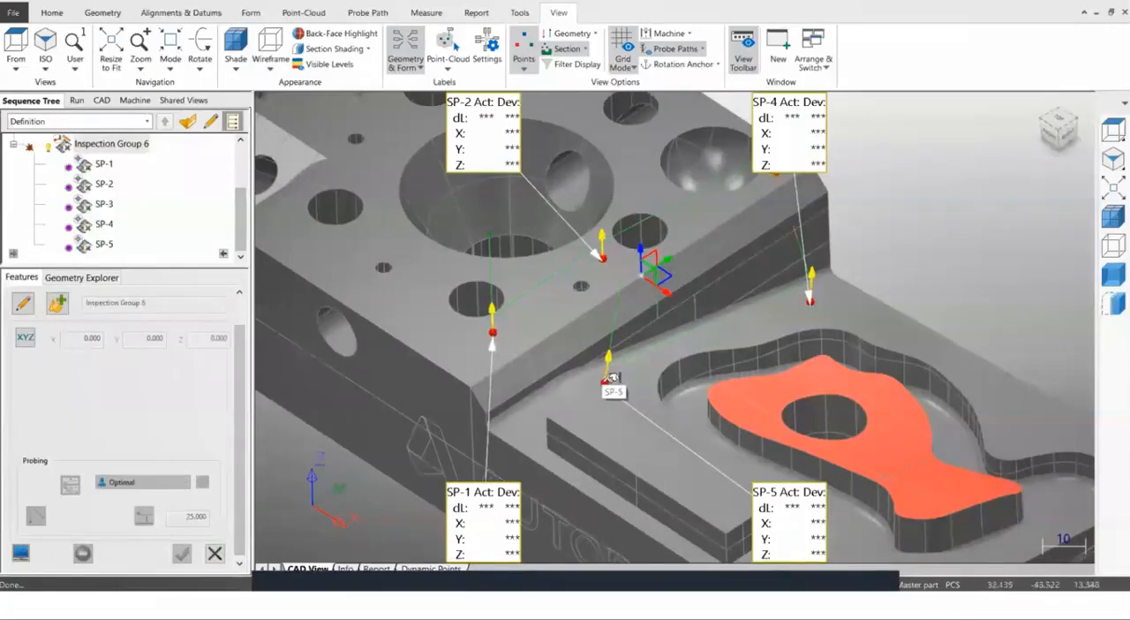
scroll(660, 281, down, 3)
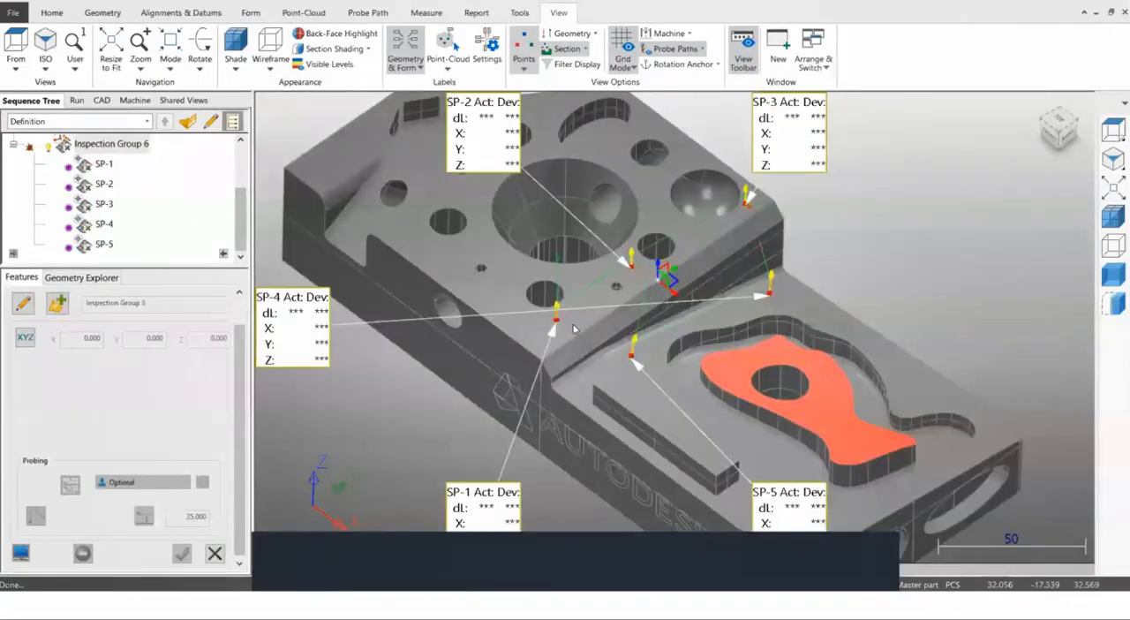
scroll(661, 281, up, 3)
click(414, 61)
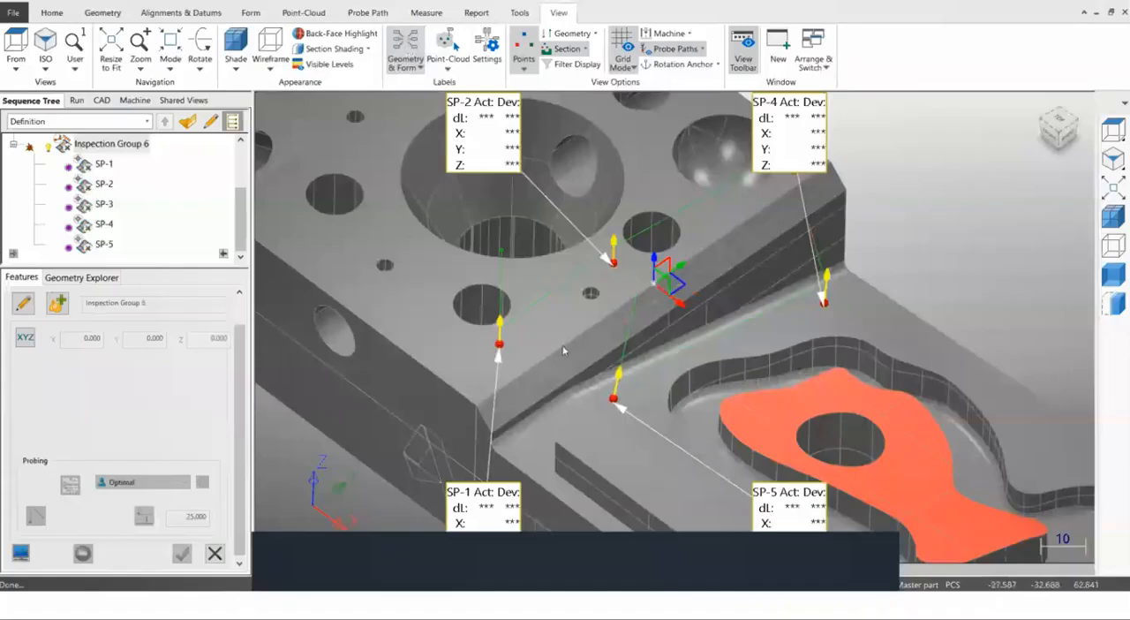
middle_drag(533, 335, 532, 346)
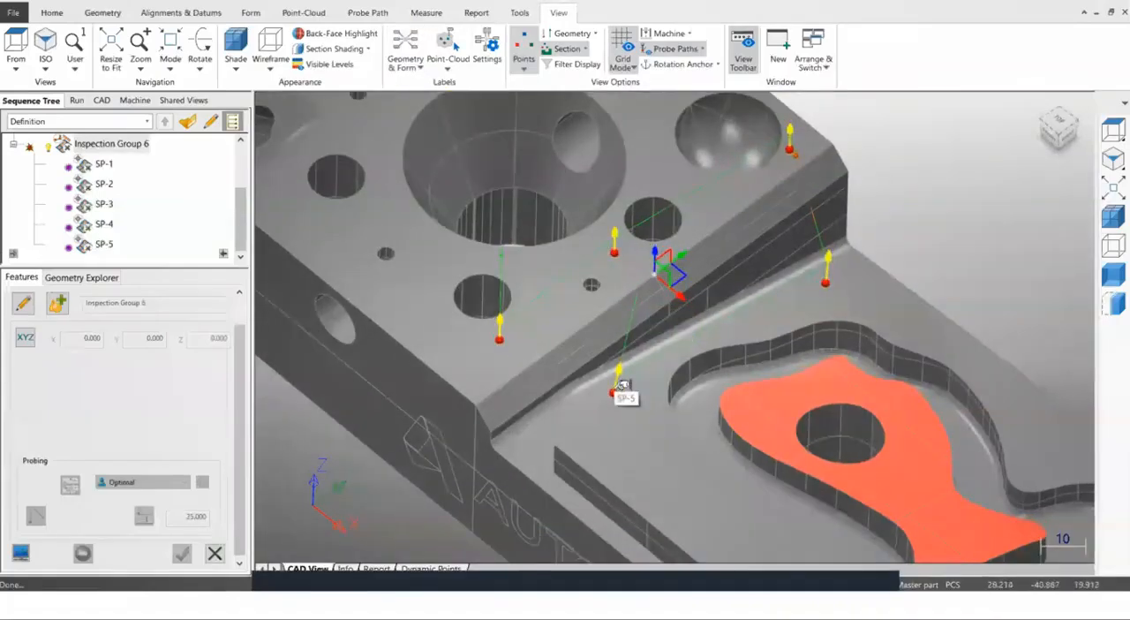
Move point SP-5 between SP-1 and SP-2 in Inspection Group 6's probing order.
click(105, 245)
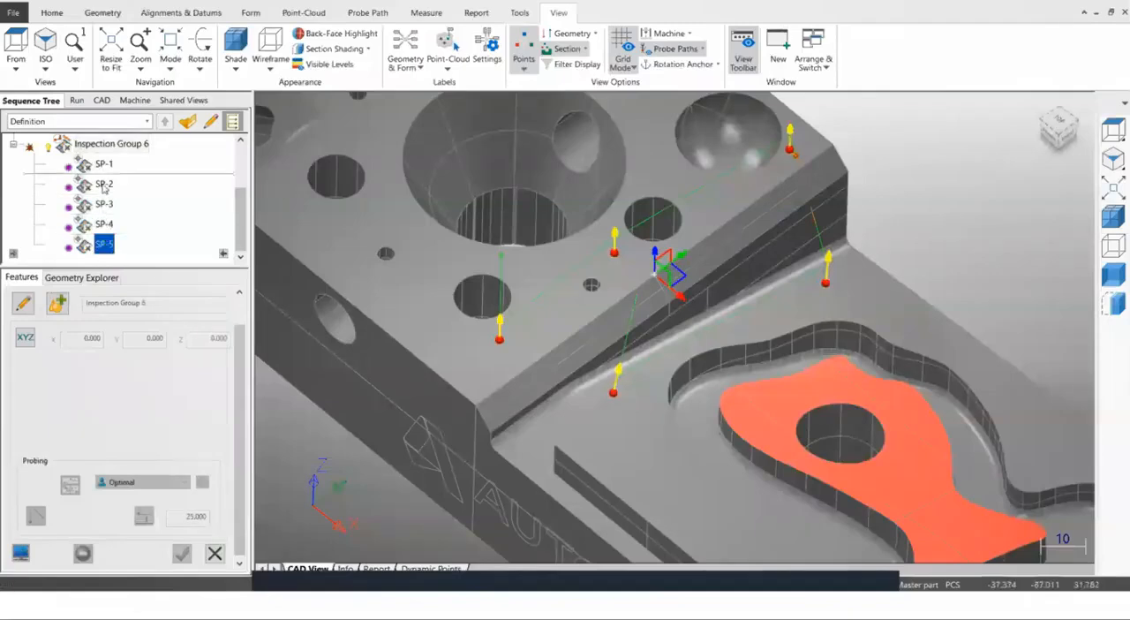
drag(104, 184, 110, 212)
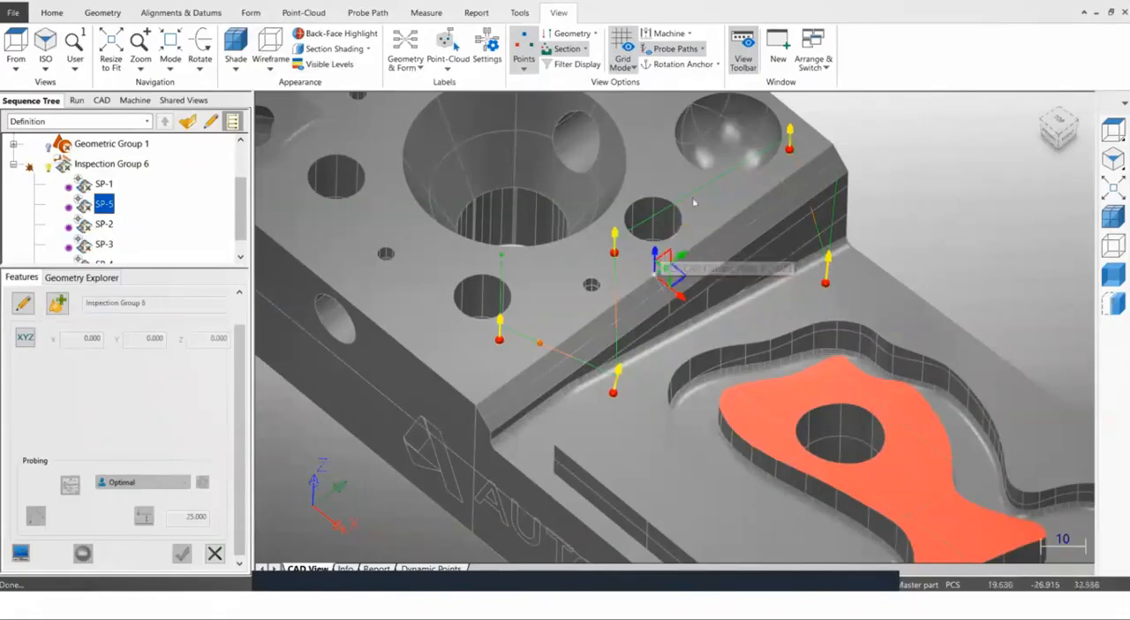
scroll(698, 207, up, 3)
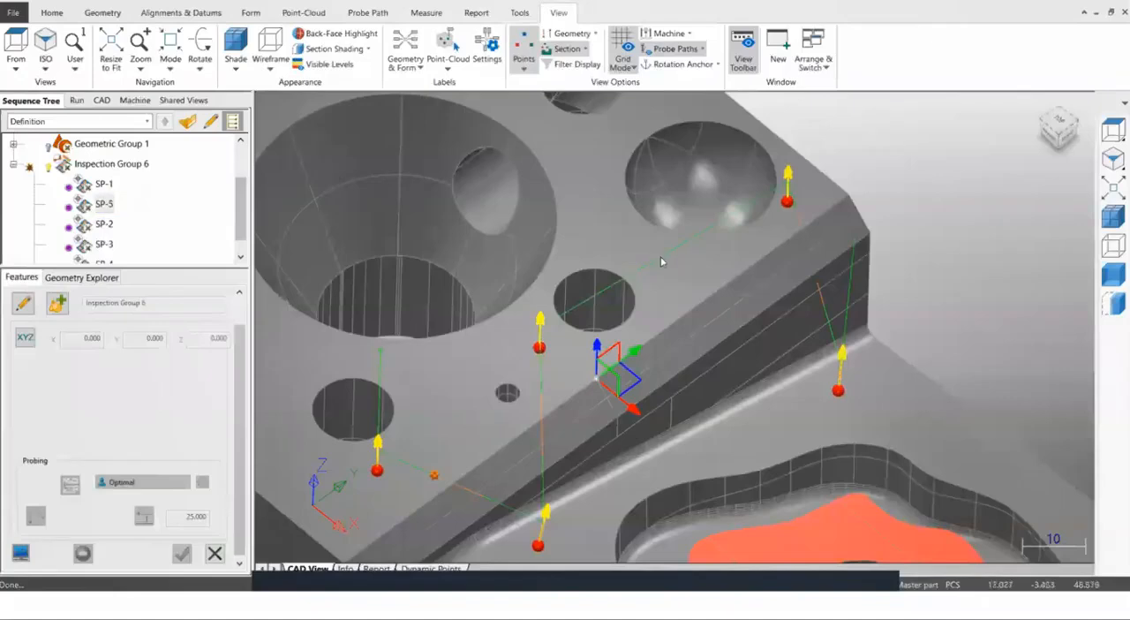
Reopen Inspection Group 6 for editing and insert a point on the raised top face between SP-2 and SP-3.
click(108, 166)
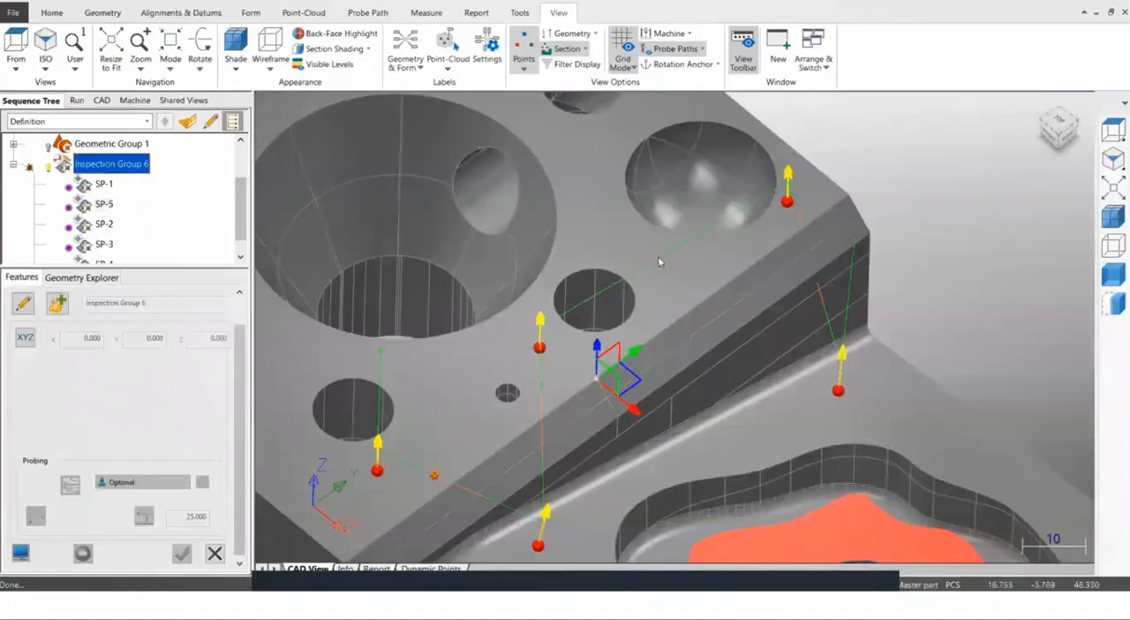
click(26, 305)
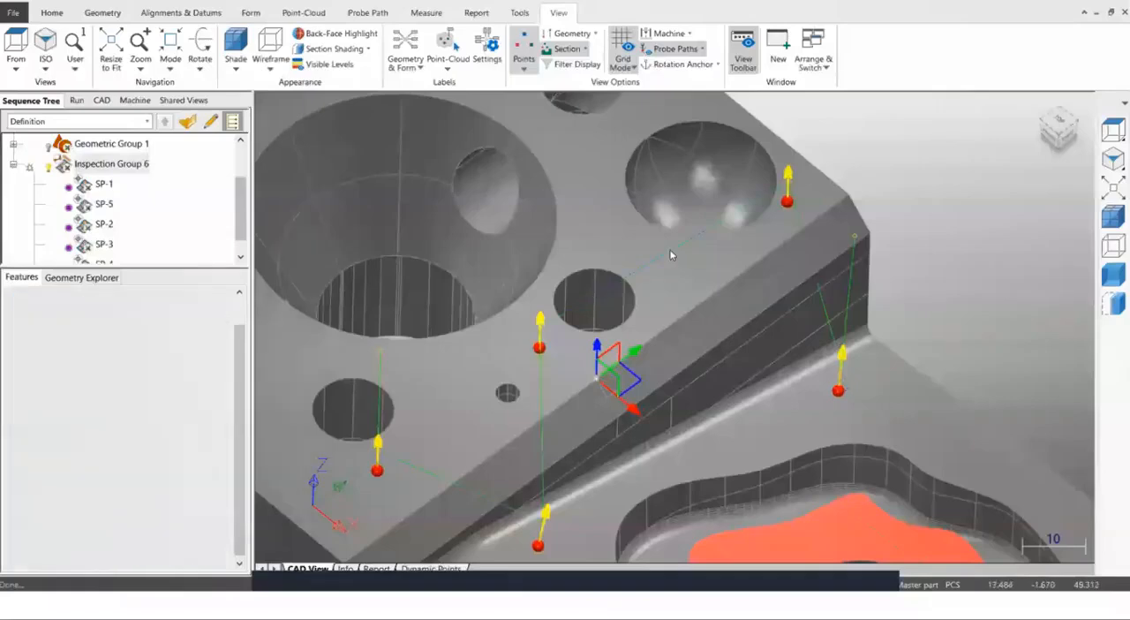
middle_drag(667, 292, 662, 235)
scroll(698, 247, up, 2)
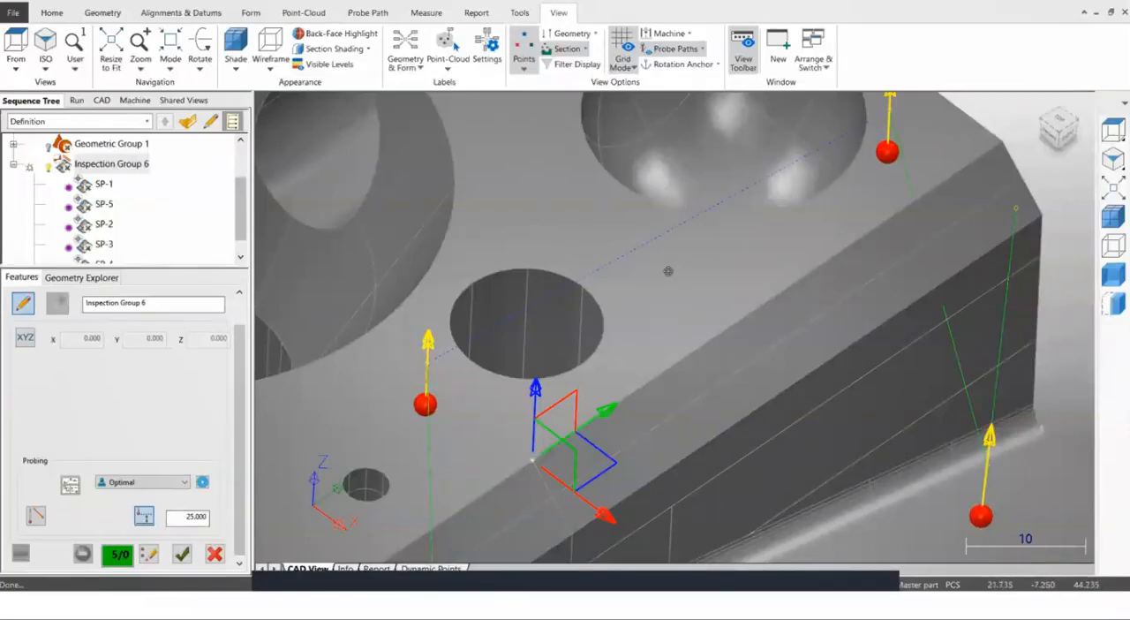
click(668, 271)
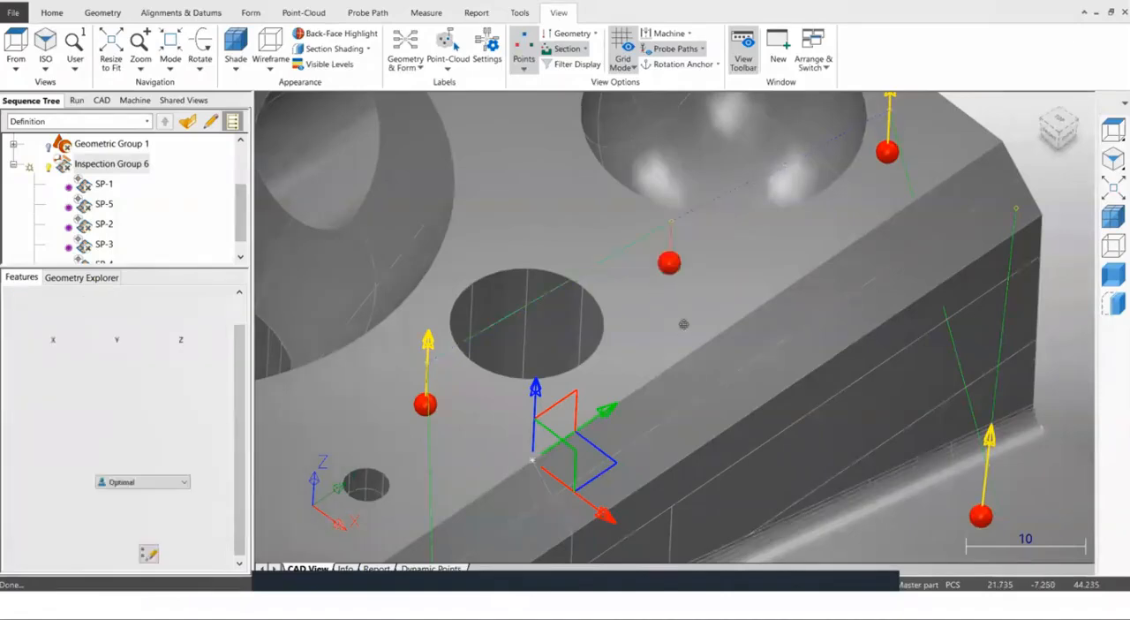
scroll(684, 324, down, 4)
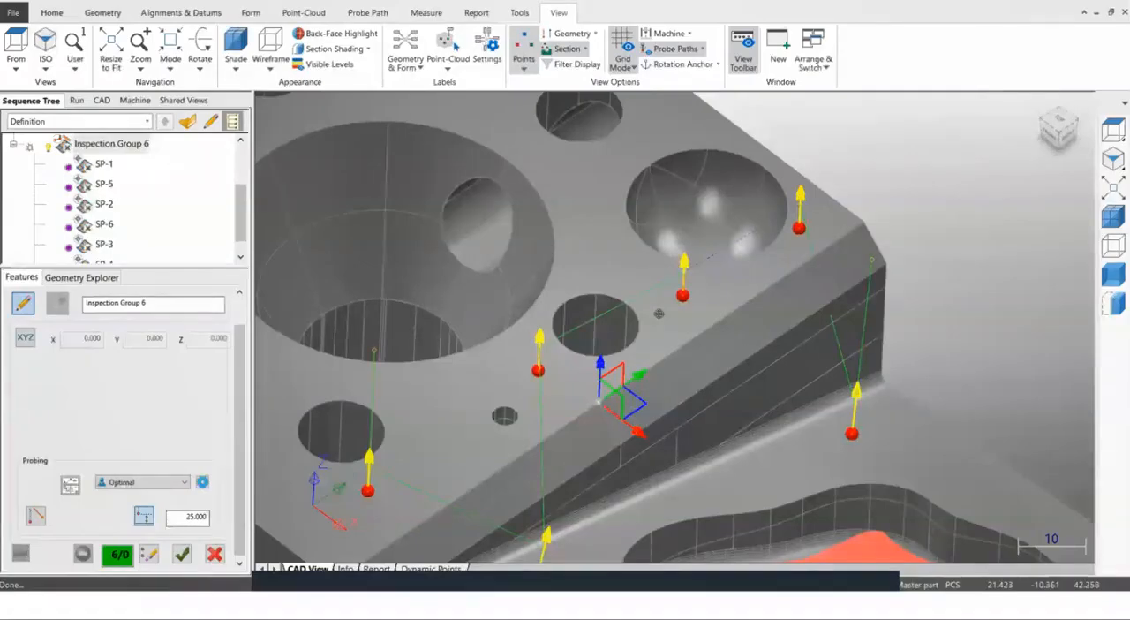
Split the probe path segment between SP-3 and SP-4 to add an intermediate path point, and restore the shaded view.
middle_drag(848, 394, 853, 340)
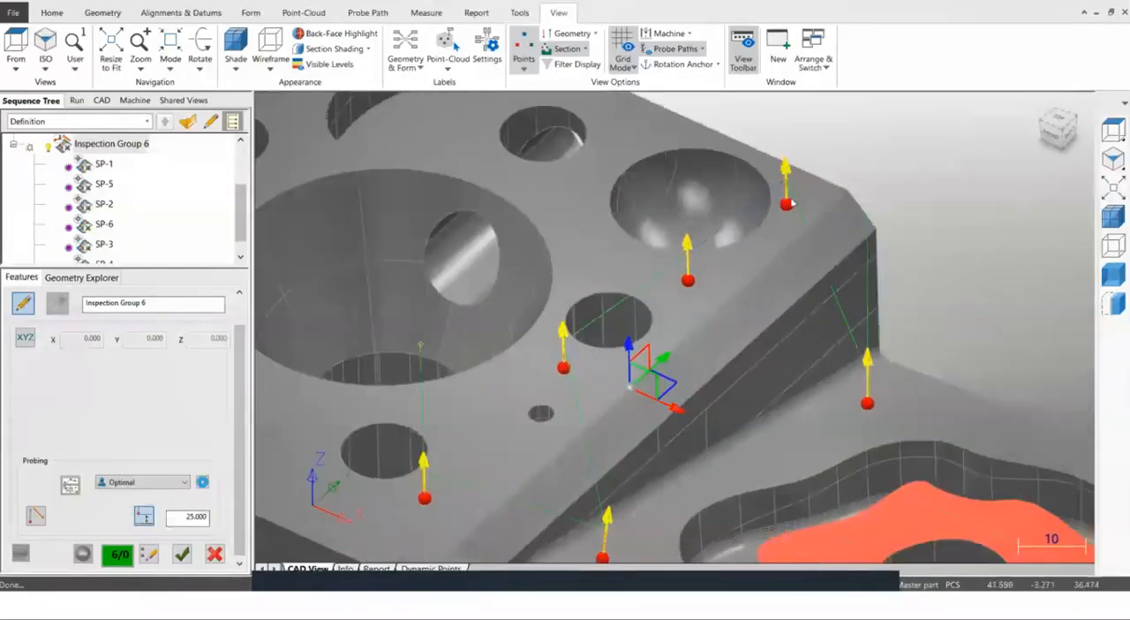
click(836, 299)
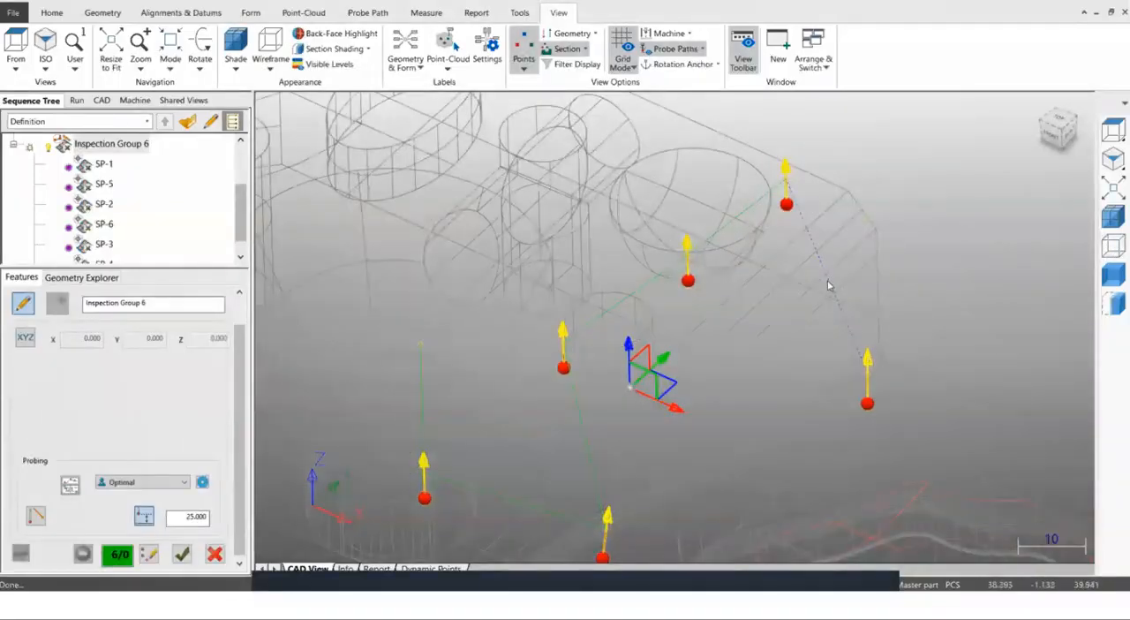
right_click(828, 284)
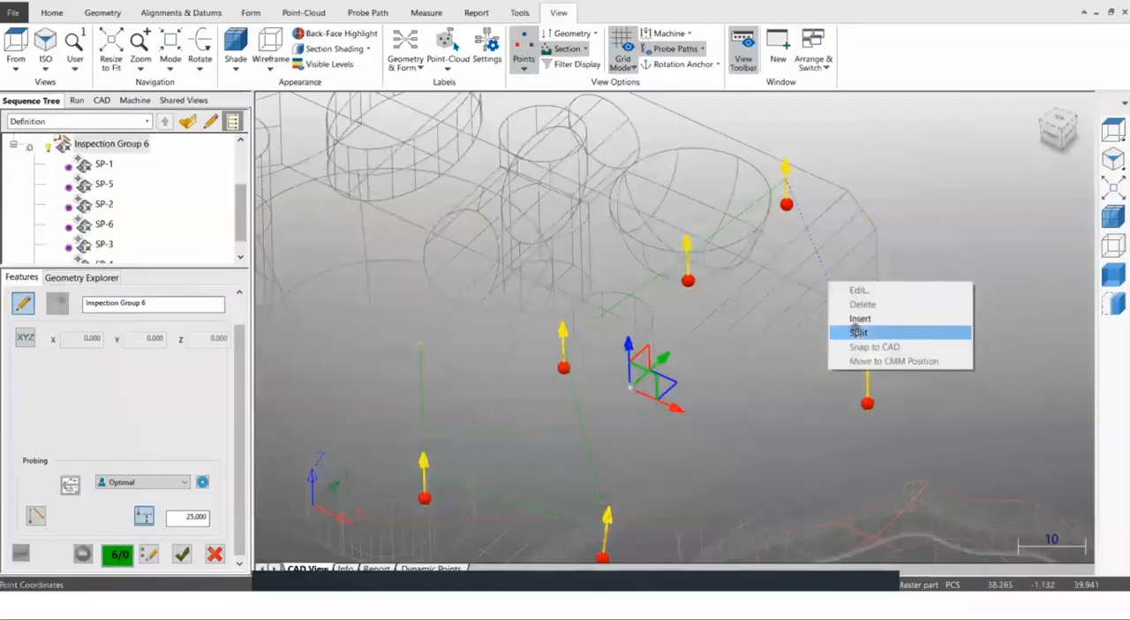
click(1072, 252)
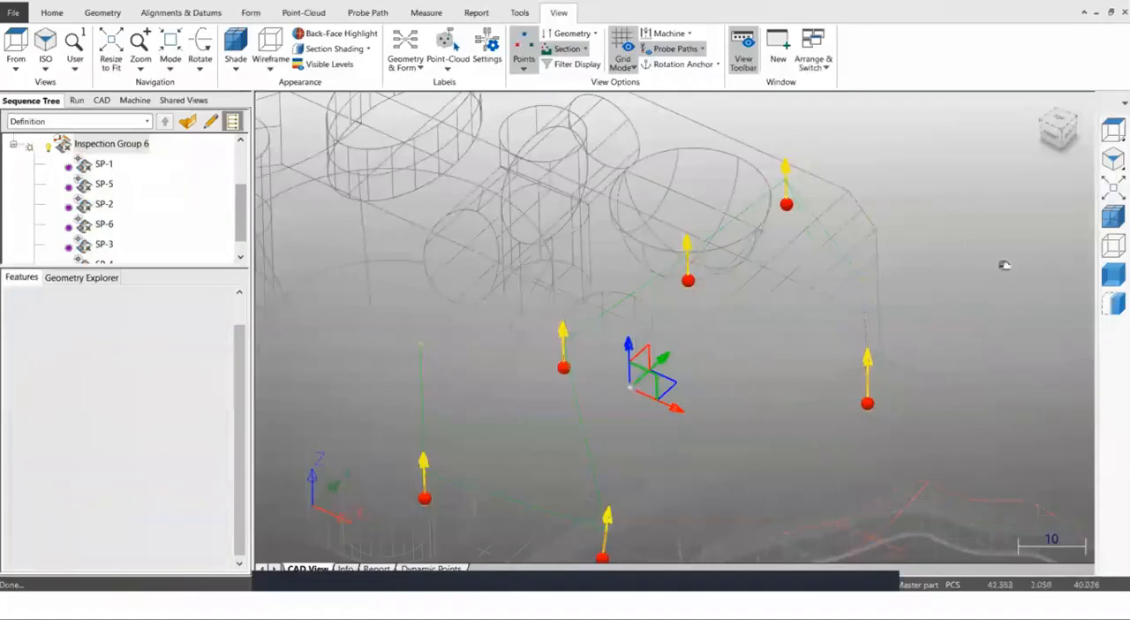
click(1113, 218)
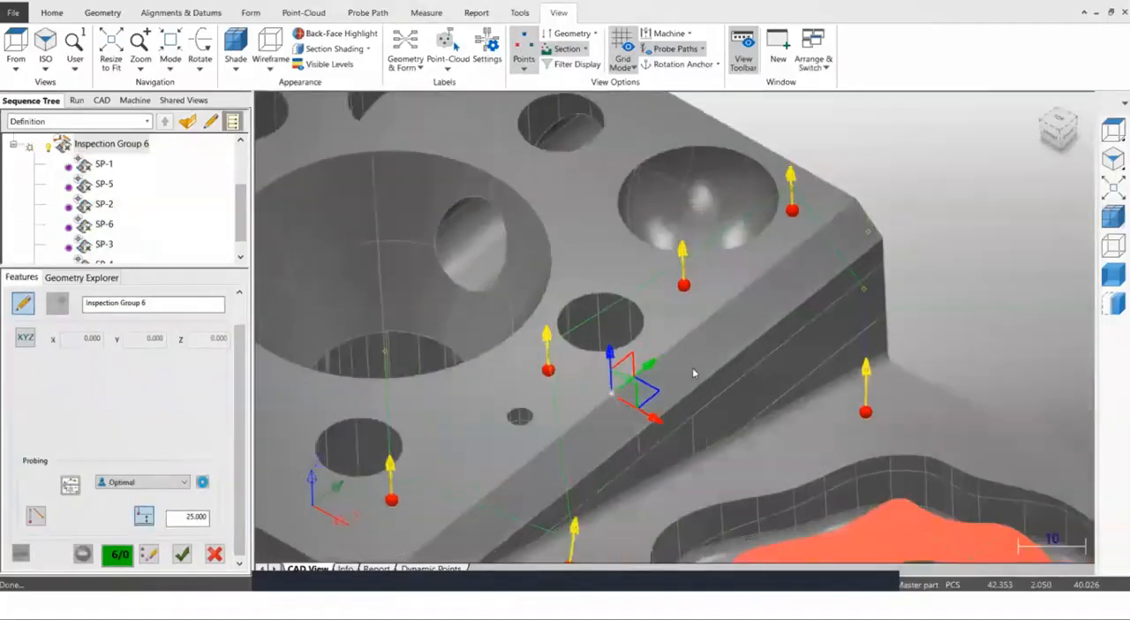
Reposition the added path point between SP-3 and SP-4 so it lies clear of the raised block's corner.
middle_drag(774, 546, 517, 332)
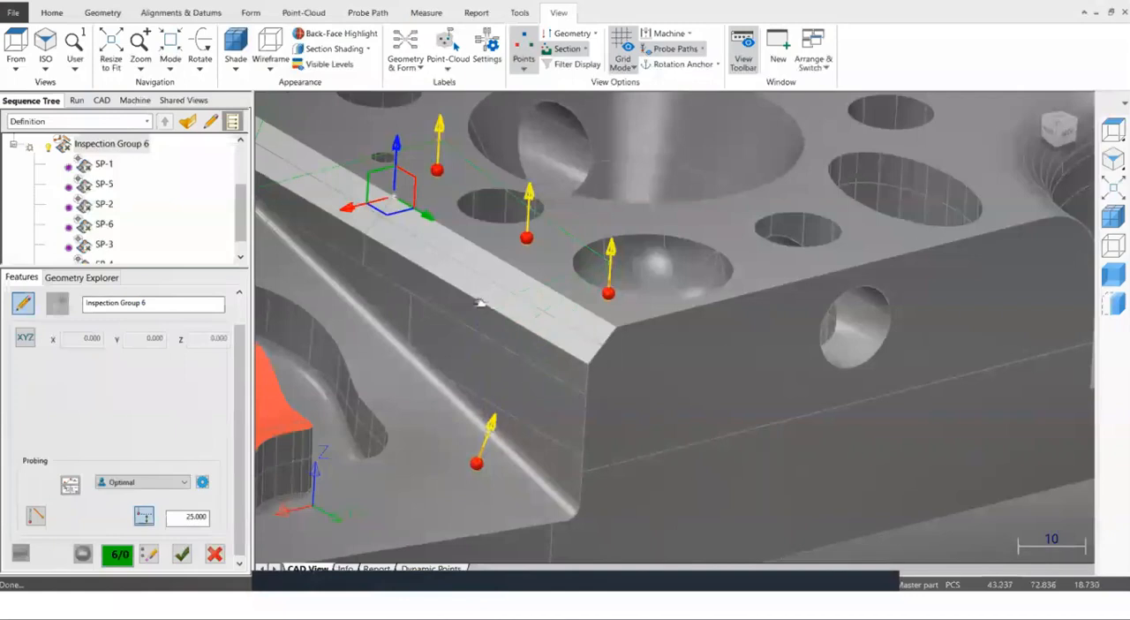
click(507, 333)
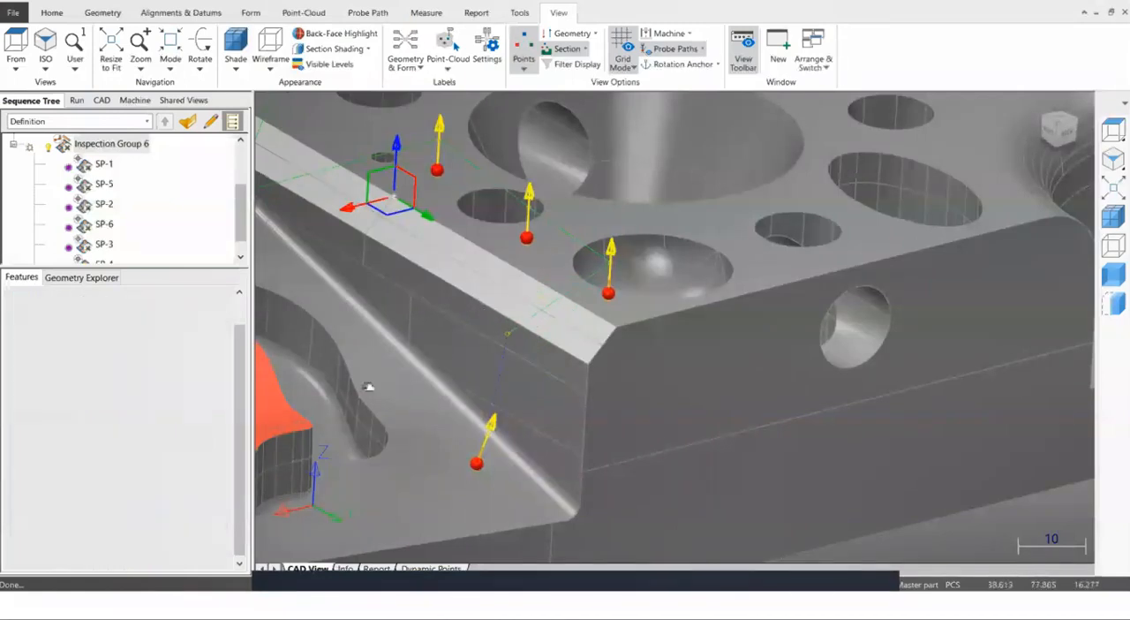
middle_drag(639, 413, 659, 416)
middle_drag(607, 380, 576, 418)
middle_drag(688, 338, 630, 382)
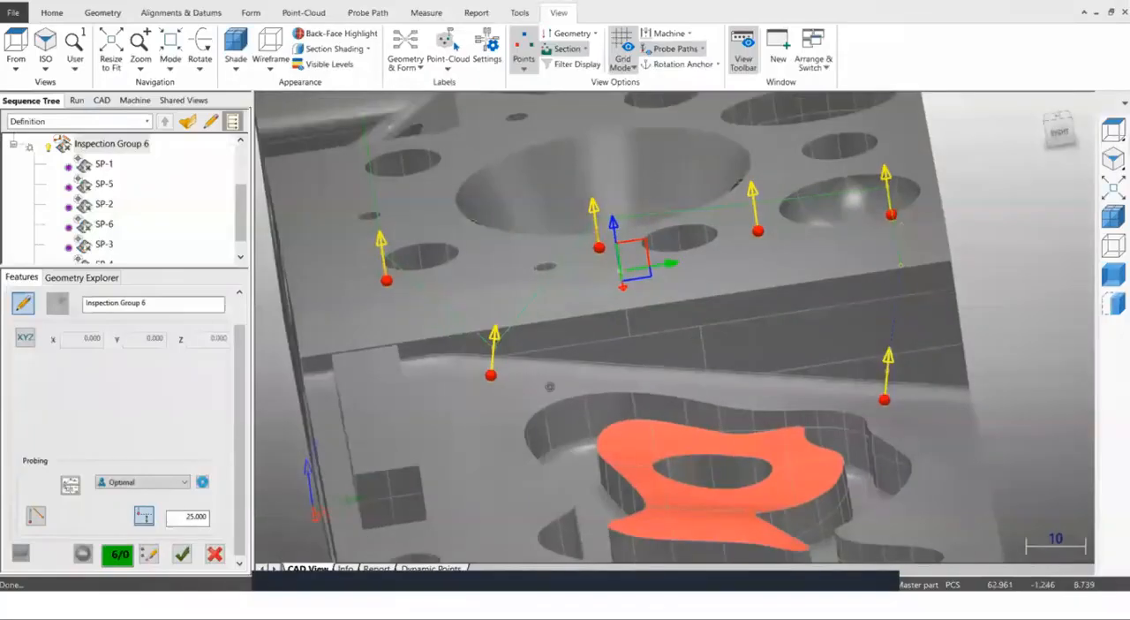
middle_drag(681, 339, 674, 301)
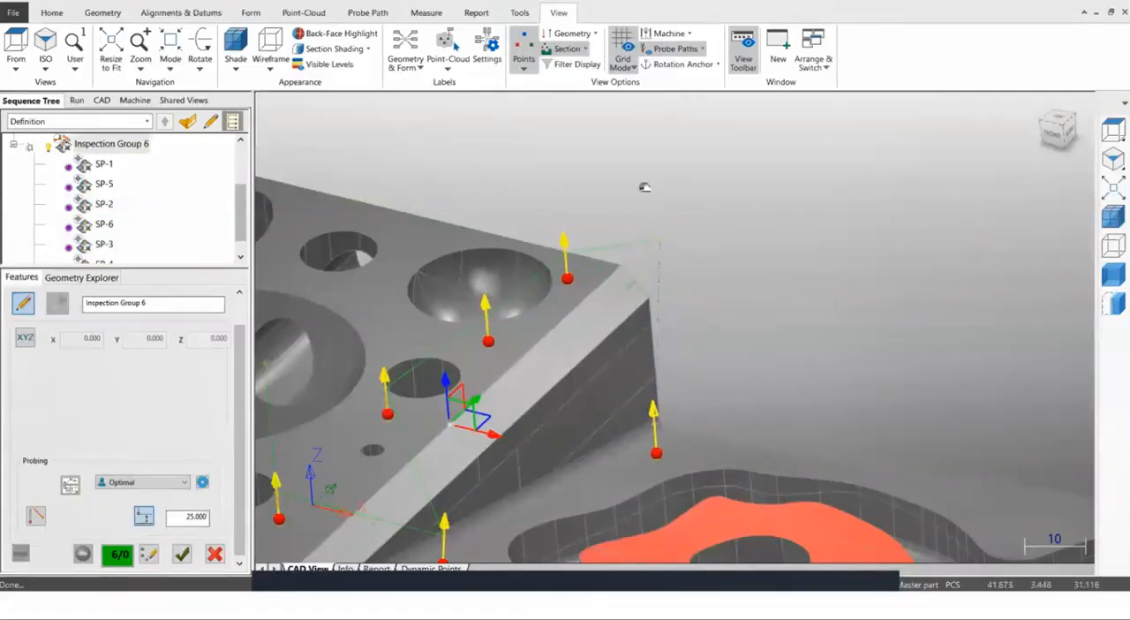
mouse_move(659, 276)
mouse_down()
mouse_move(656, 253)
mouse_move(660, 266)
mouse_up()
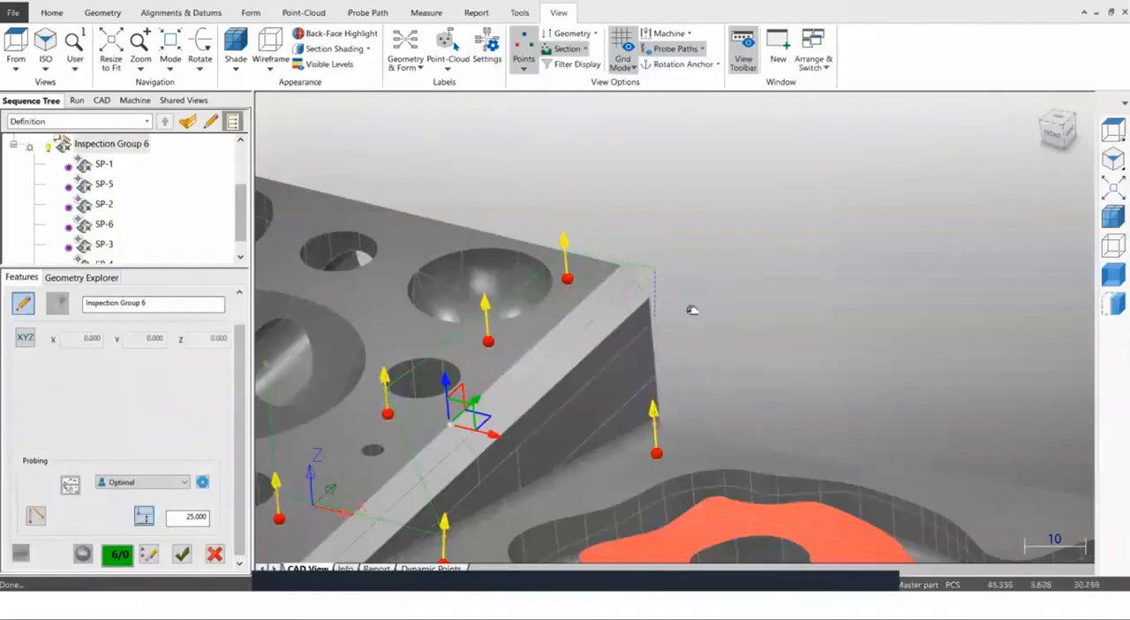
Delete the intermediate path point beside the raised block's corner.
click(657, 264)
right_click(657, 264)
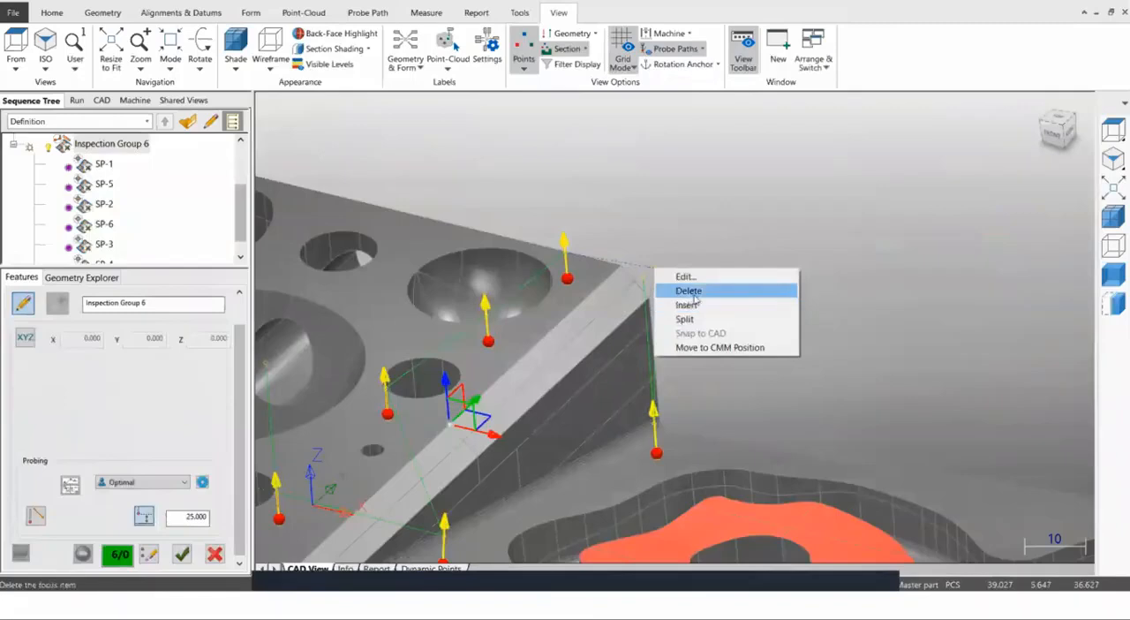
click(676, 289)
scroll(667, 309, down, 4)
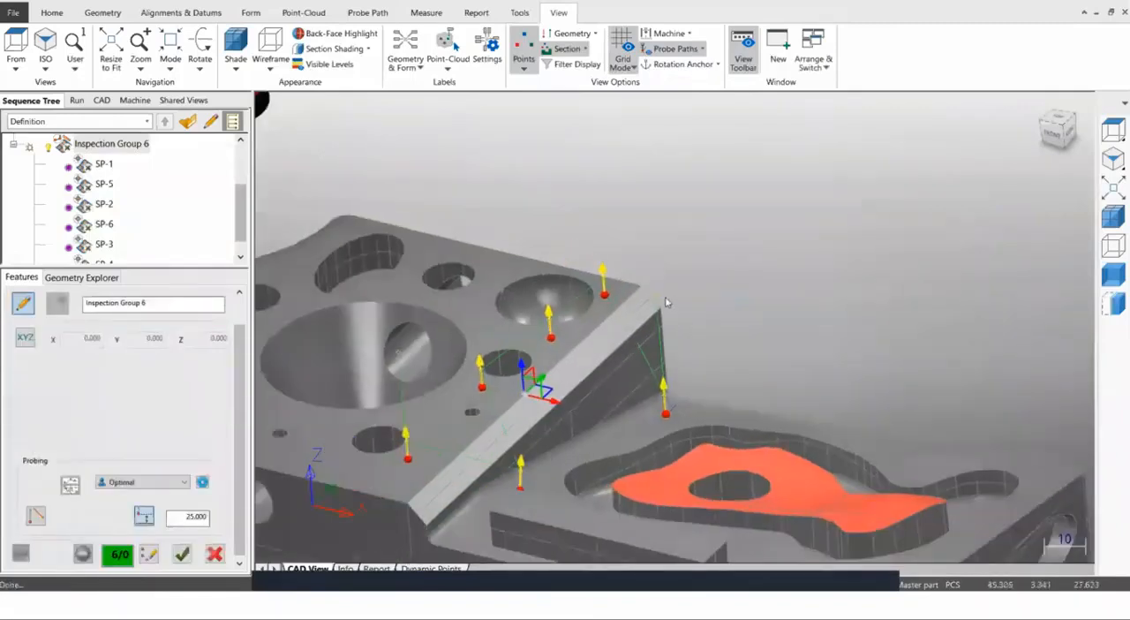
middle_drag(724, 357, 709, 252)
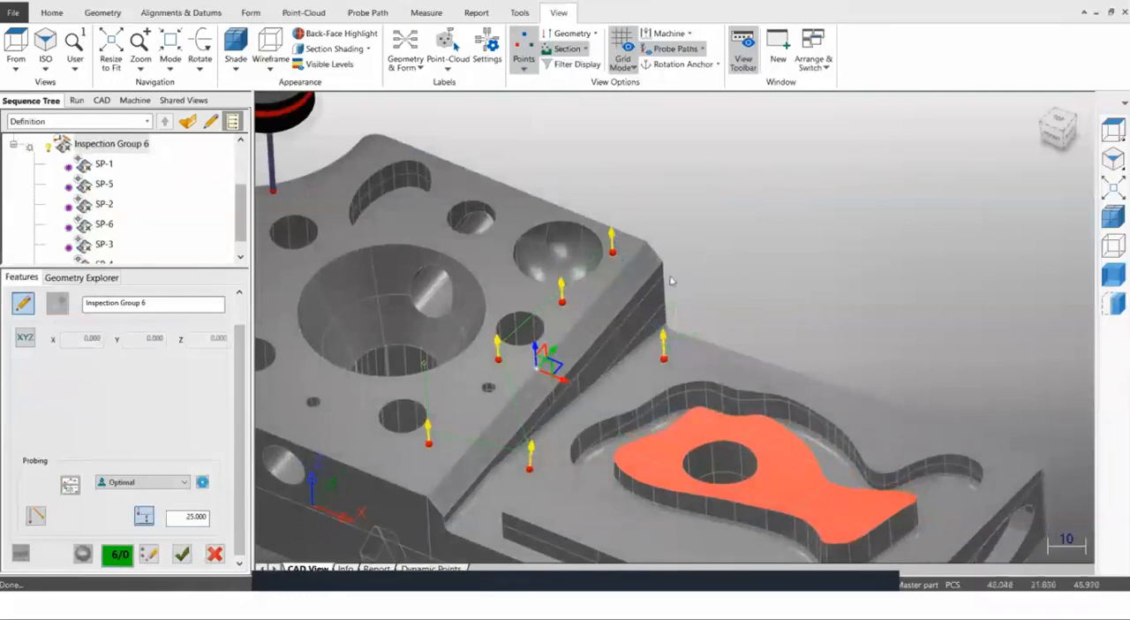
scroll(648, 293, up, 4)
middle_drag(651, 295, 574, 219)
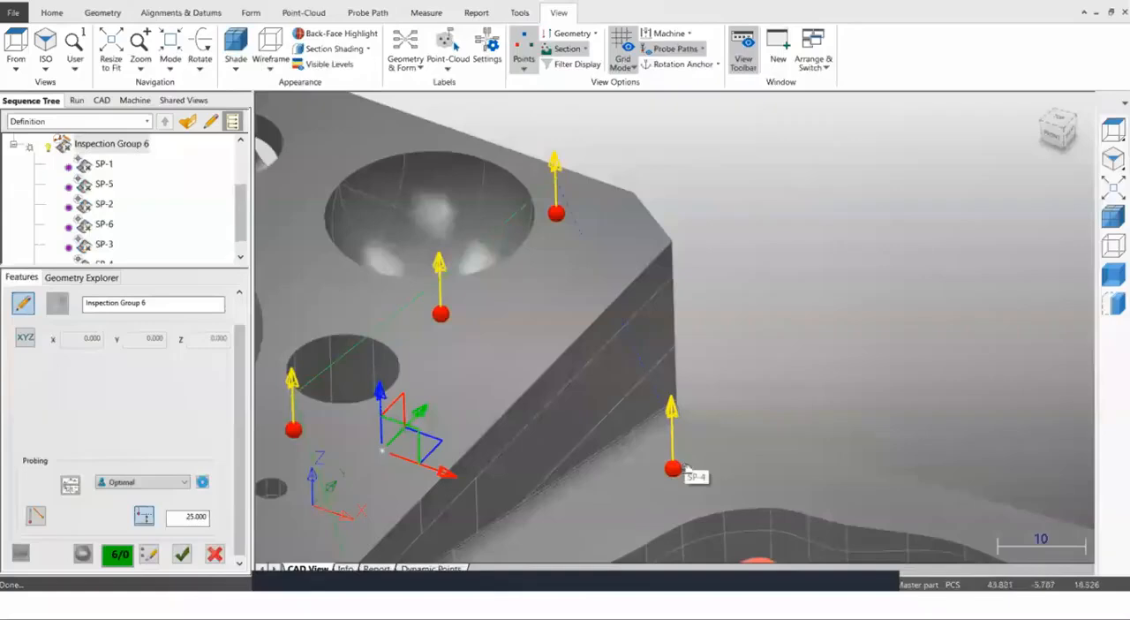
scroll(641, 353, down, 3)
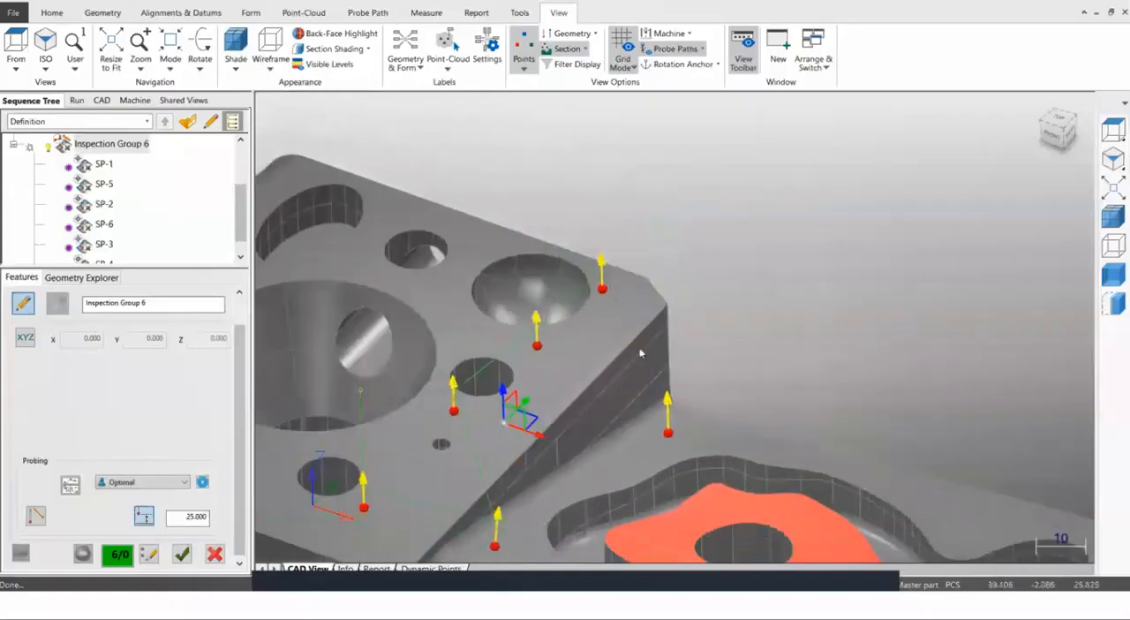
scroll(633, 331, up, 3)
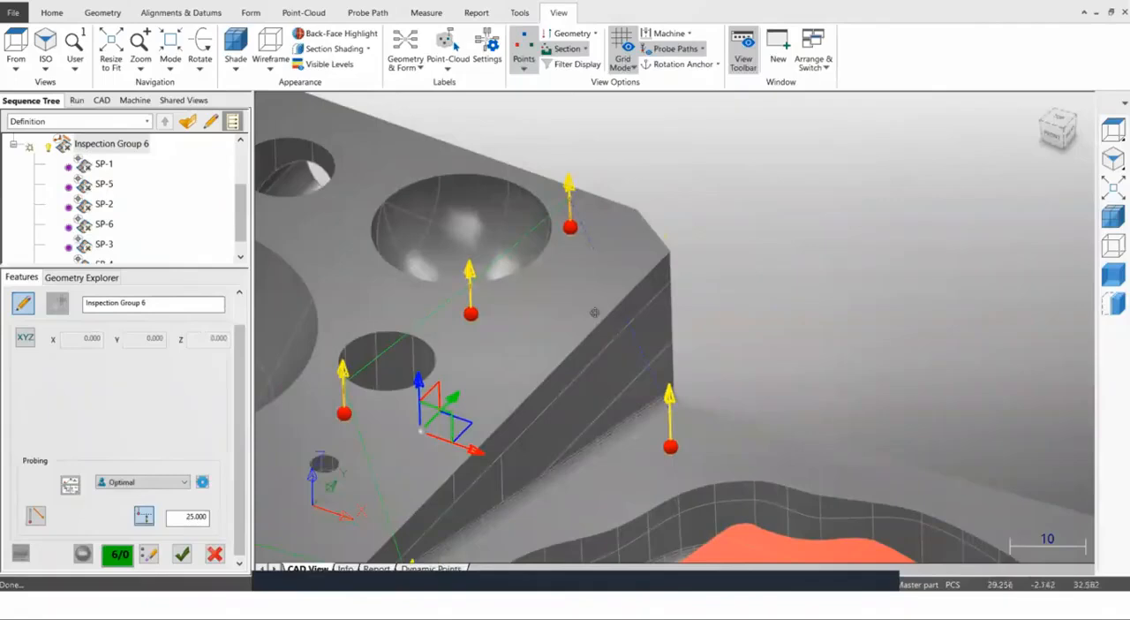
Add an intermediate probe path point off the sloped face between SP-3 and SP-4.
middle_drag(670, 326, 589, 366)
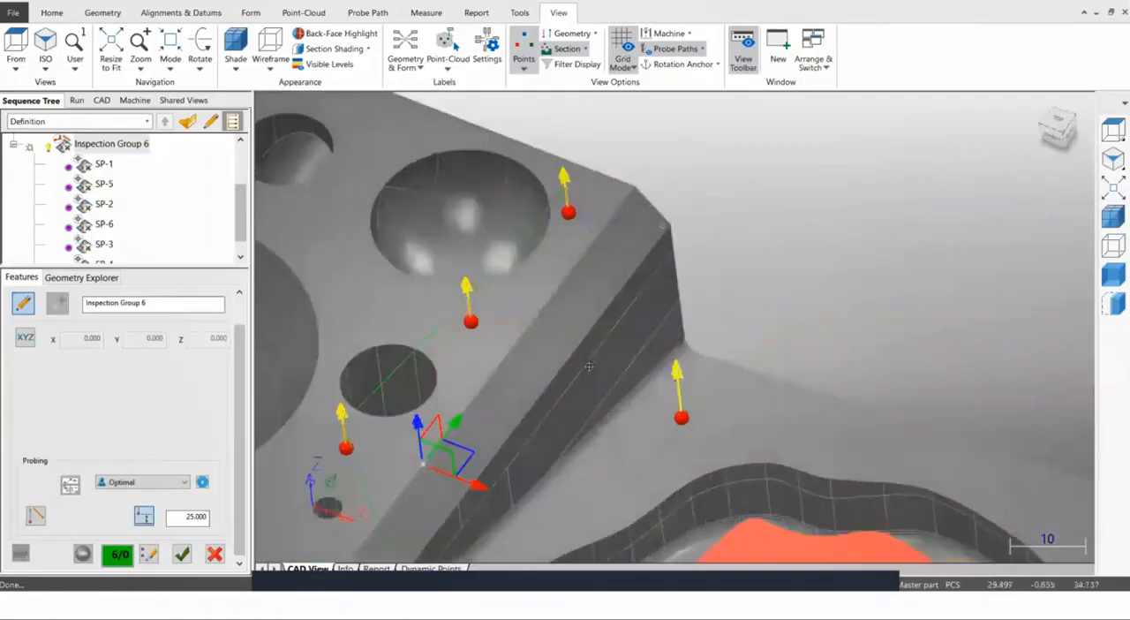
click(609, 293)
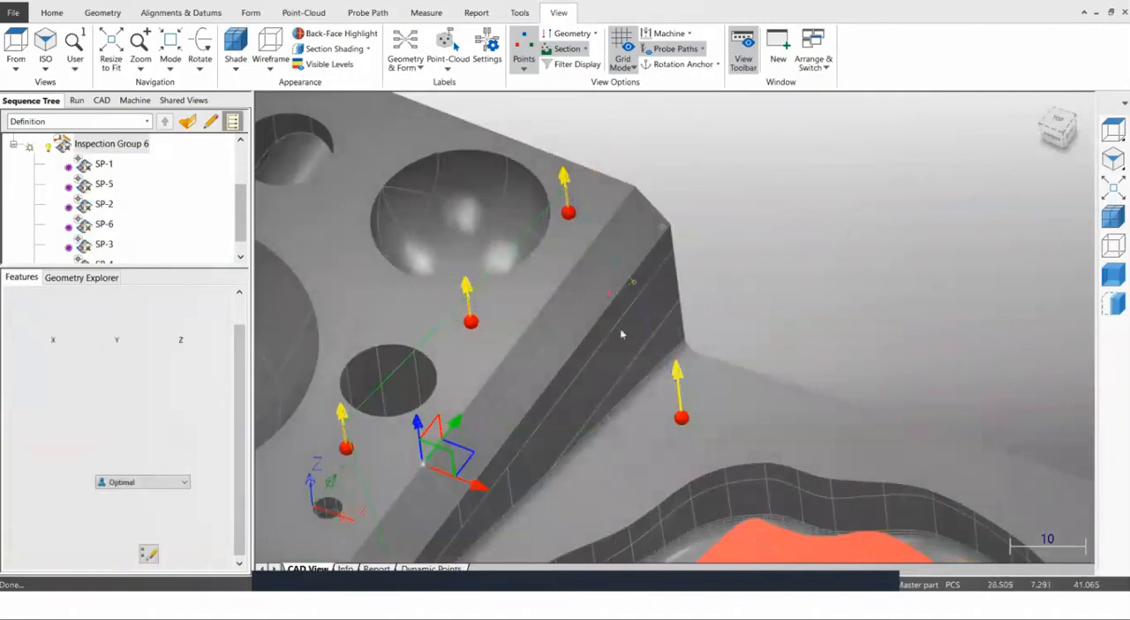
middle_drag(699, 329, 636, 289)
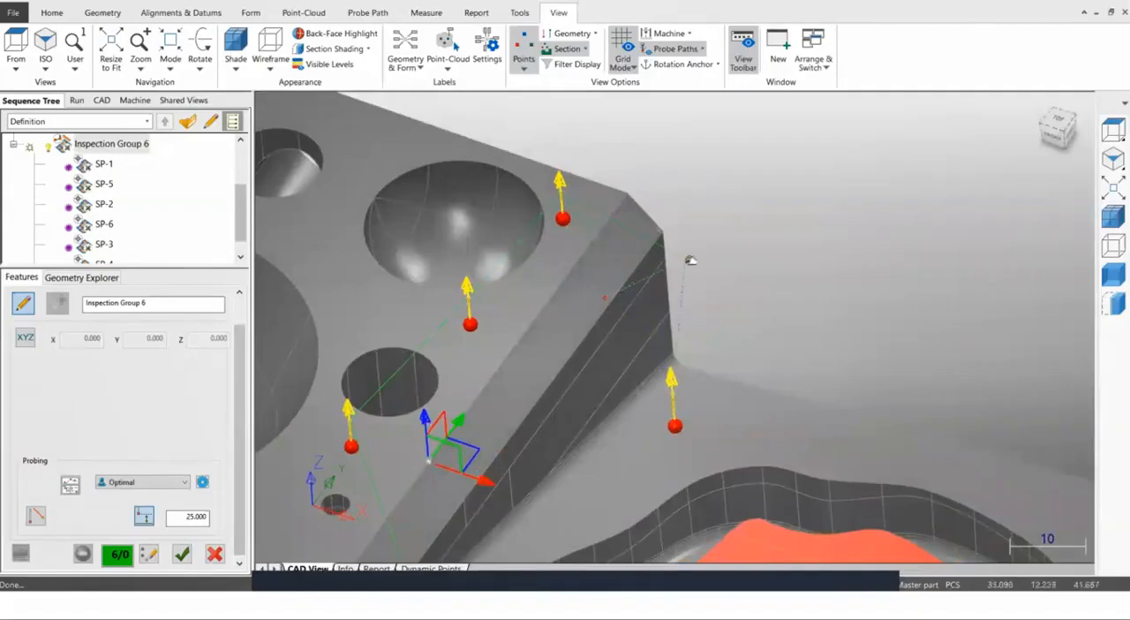
middle_drag(678, 268, 577, 198)
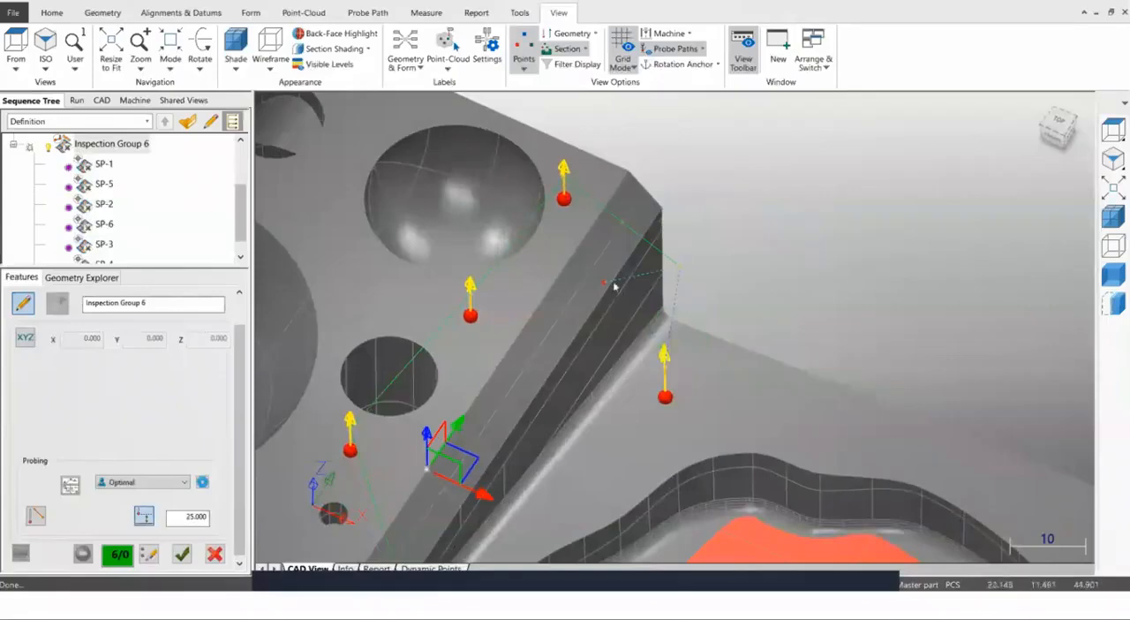
Add an intermediate probe path point off the sloped face between SP-1 and SP-5.
scroll(596, 300, down, 3)
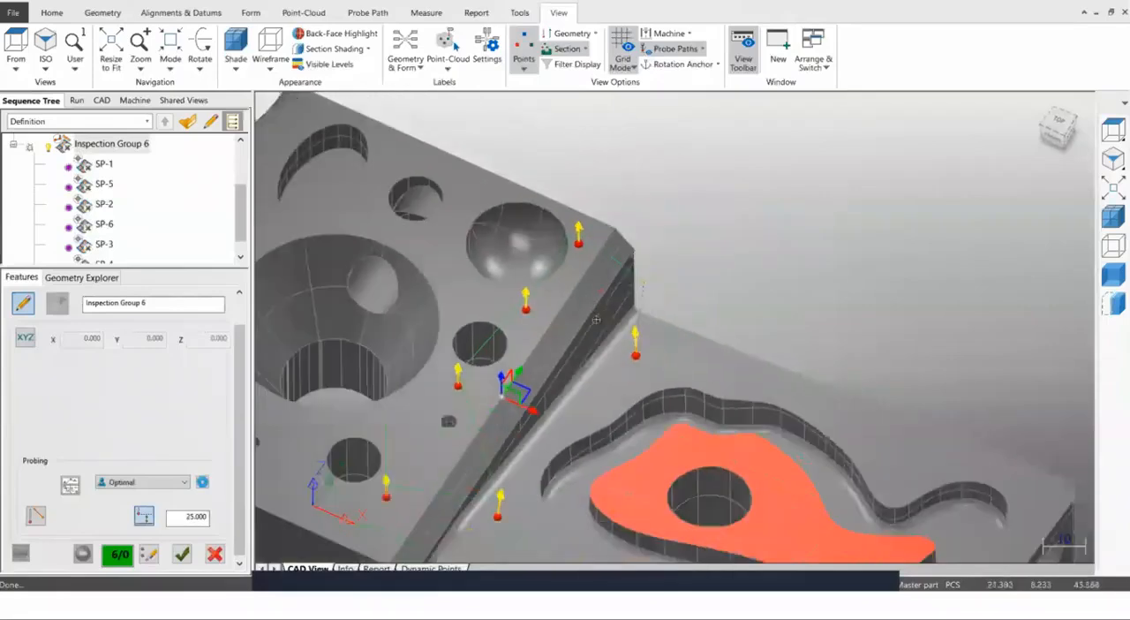
scroll(572, 329, up, 3)
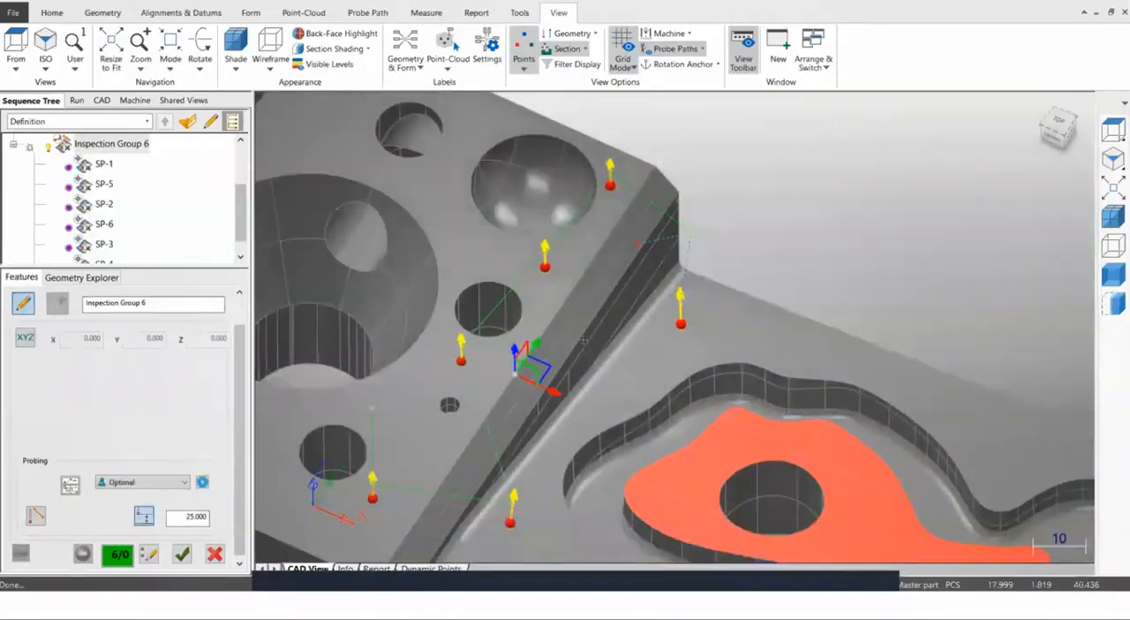
middle_drag(549, 364, 478, 397)
scroll(521, 389, up, 2)
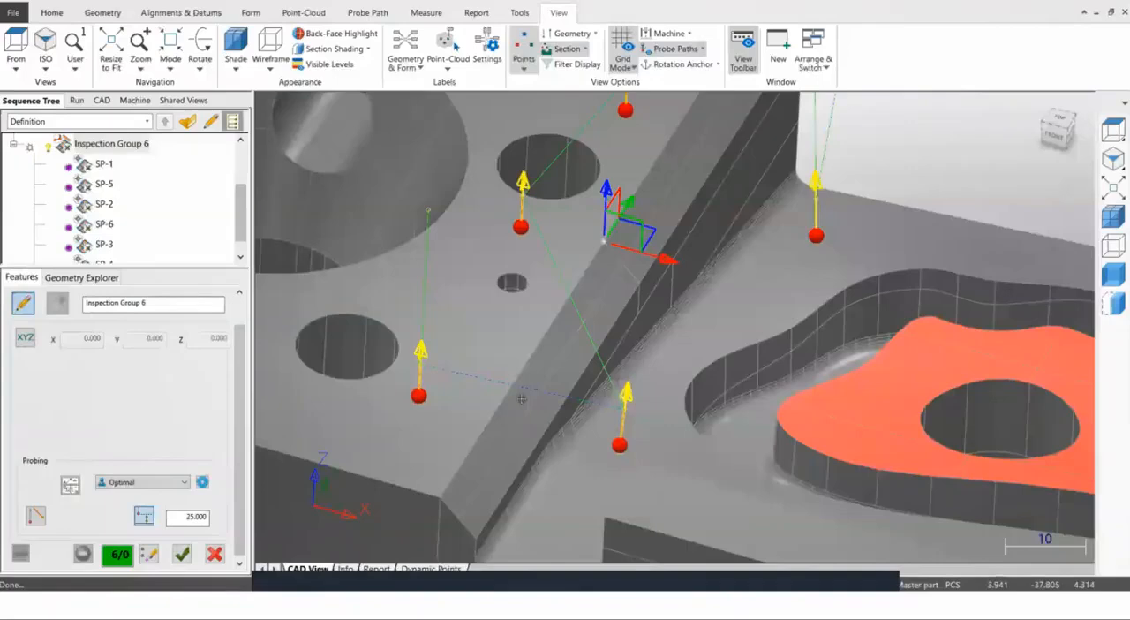
click(520, 399)
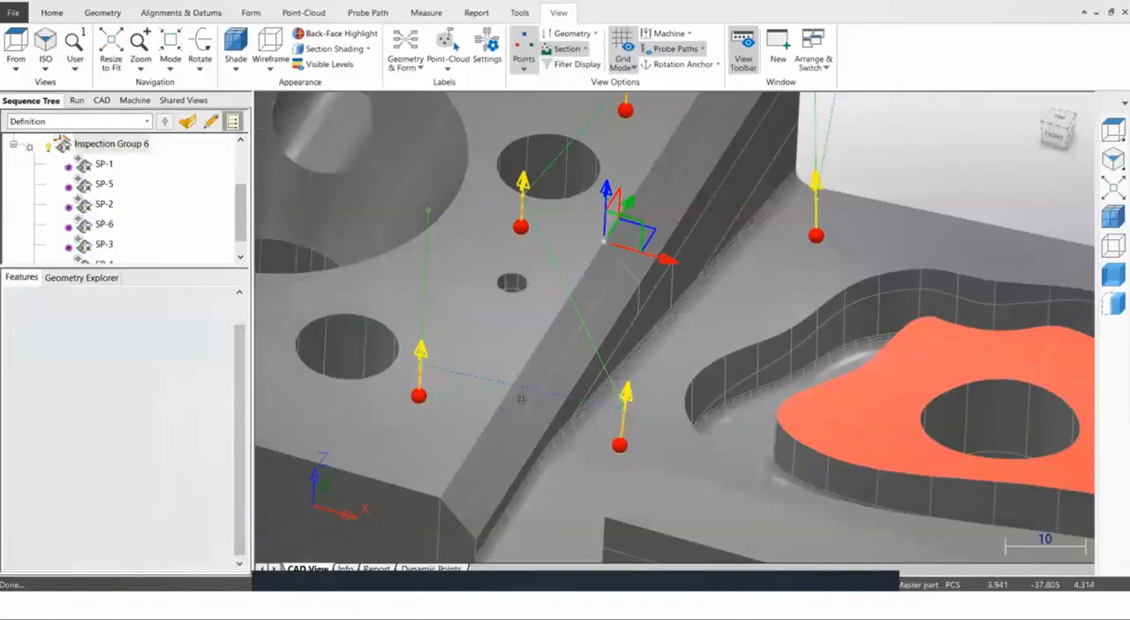
middle_drag(580, 458, 593, 368)
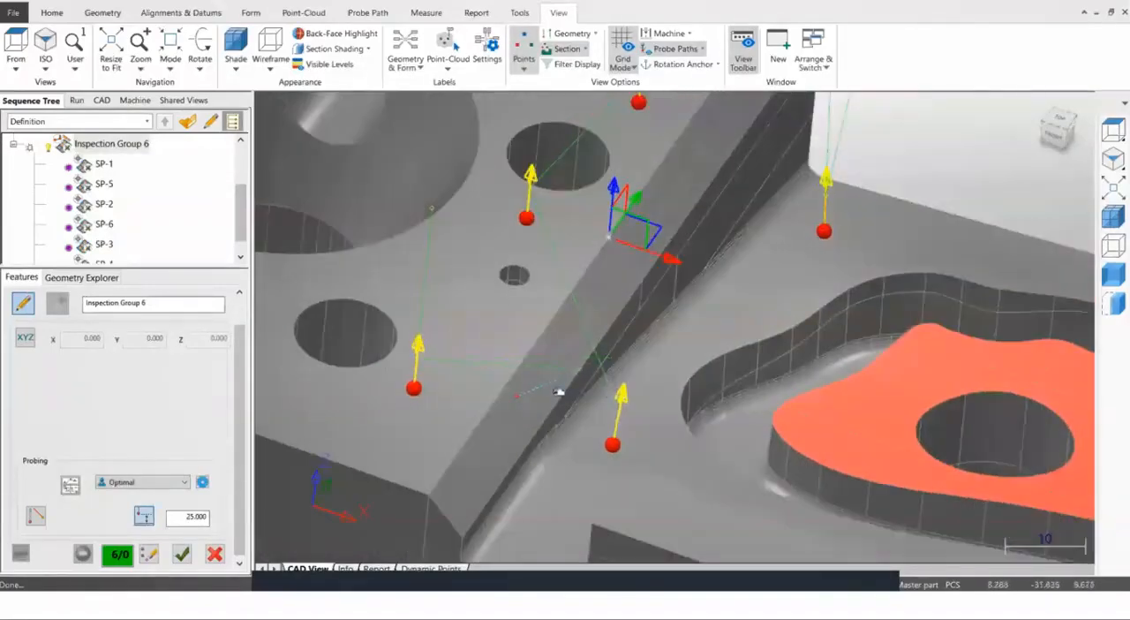
click(520, 394)
click(500, 381)
Accept the probe path edits of Inspection Group 6 and collapse the group in the sequence tree.
mouse_move(675, 326)
middle_down()
mouse_move(602, 404)
mouse_move(582, 457)
mouse_move(638, 397)
mouse_move(634, 376)
mouse_move(626, 389)
mouse_move(564, 358)
middle_up()
scroll(627, 390, down, 4)
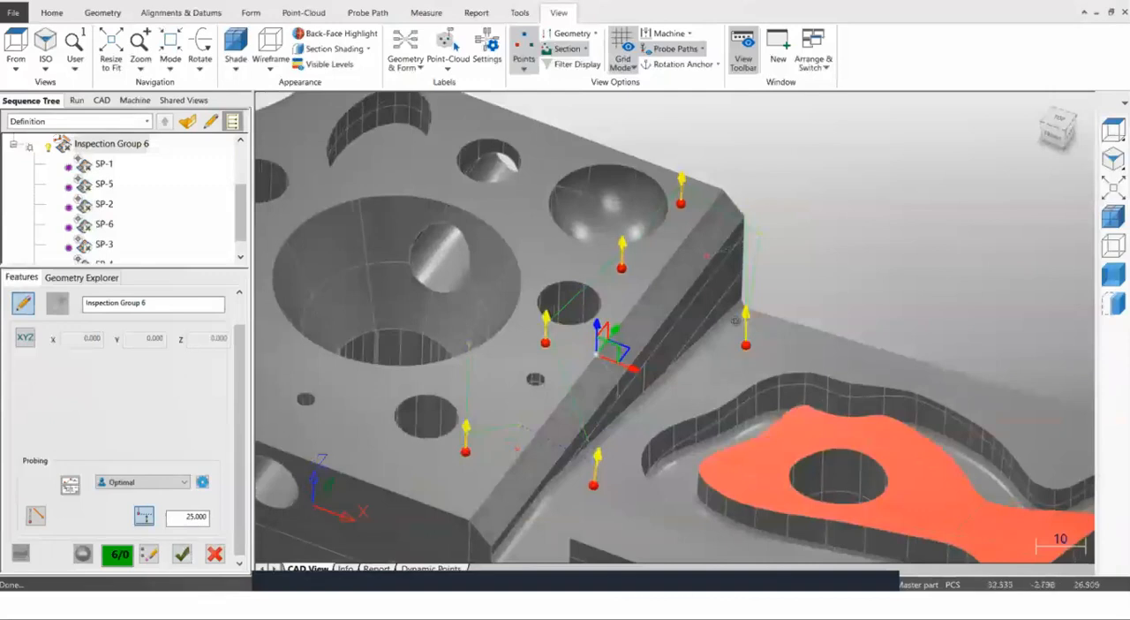
scroll(716, 349, down, 5)
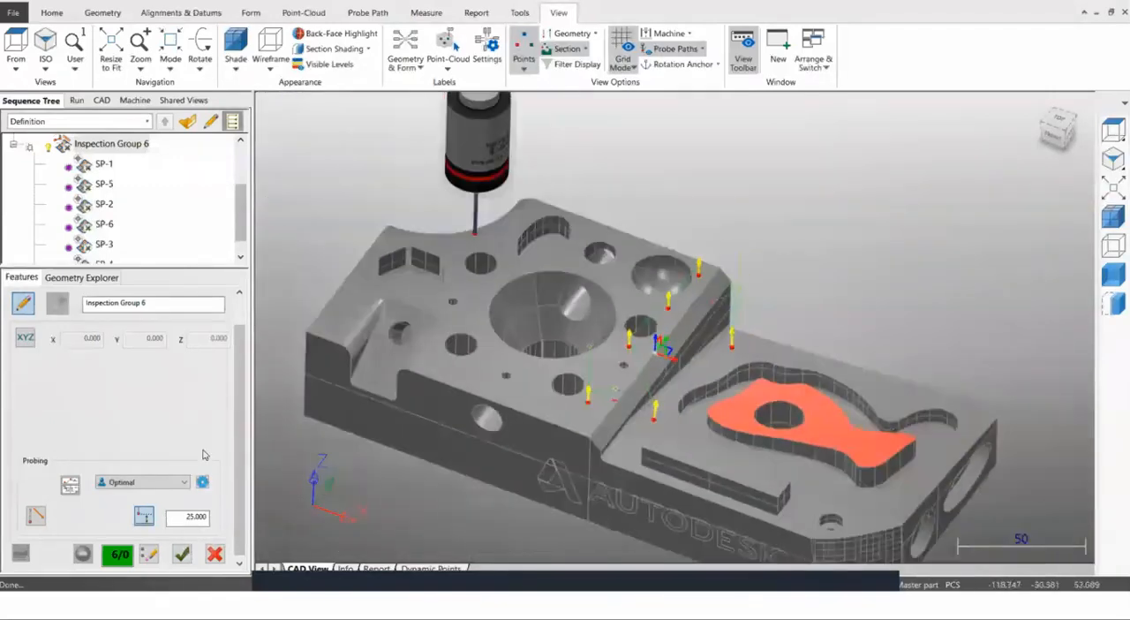
click(181, 553)
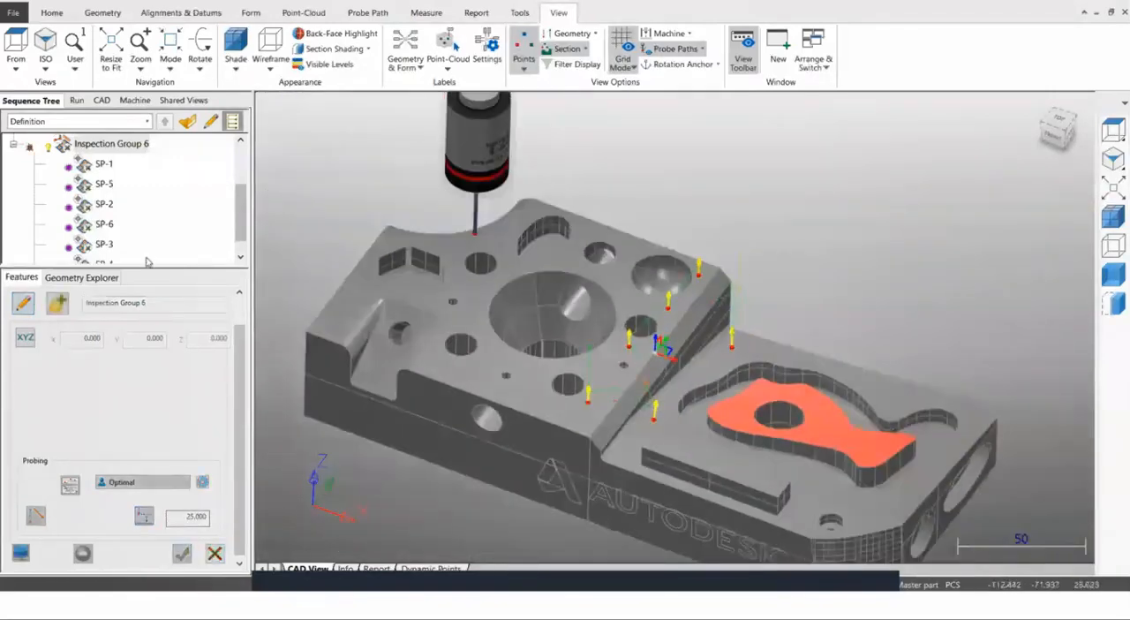
click(14, 145)
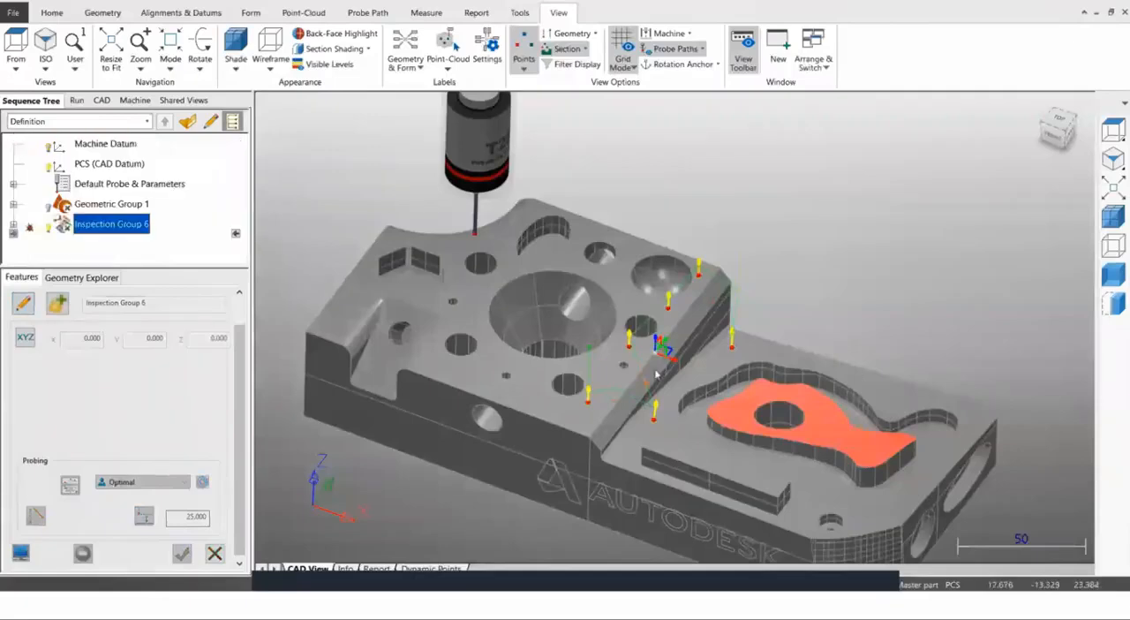
Reopen Inspection Group 6, add an intermediate path point off the sloped face between SP-5 and SP-2, and accept the group.
middle_drag(655, 375, 654, 397)
scroll(744, 384, up, 3)
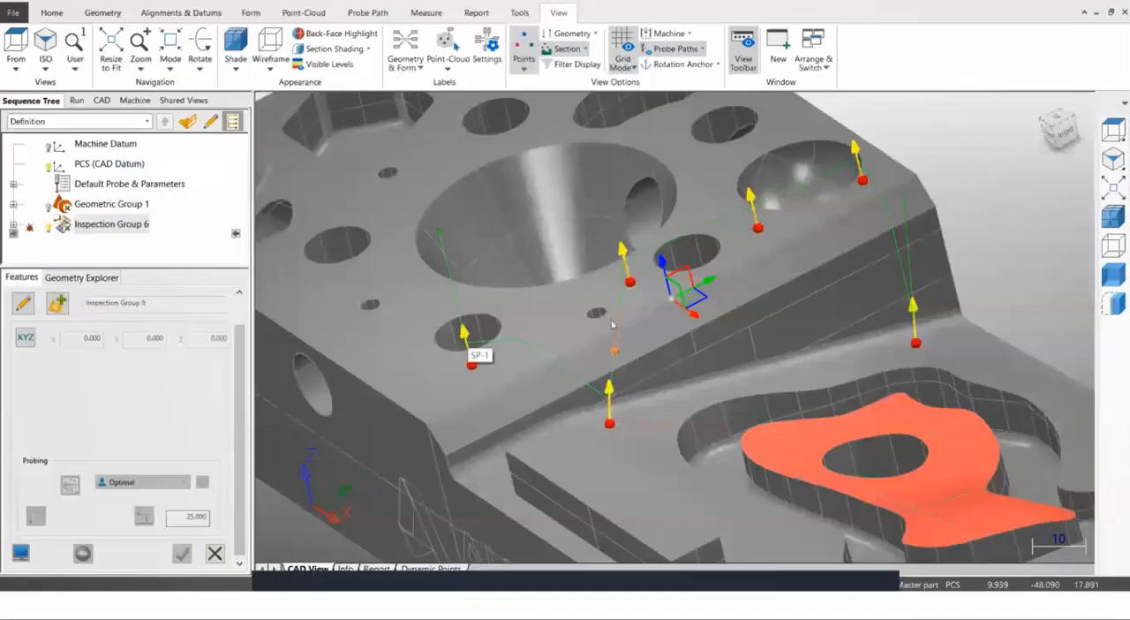
middle_drag(613, 324, 540, 322)
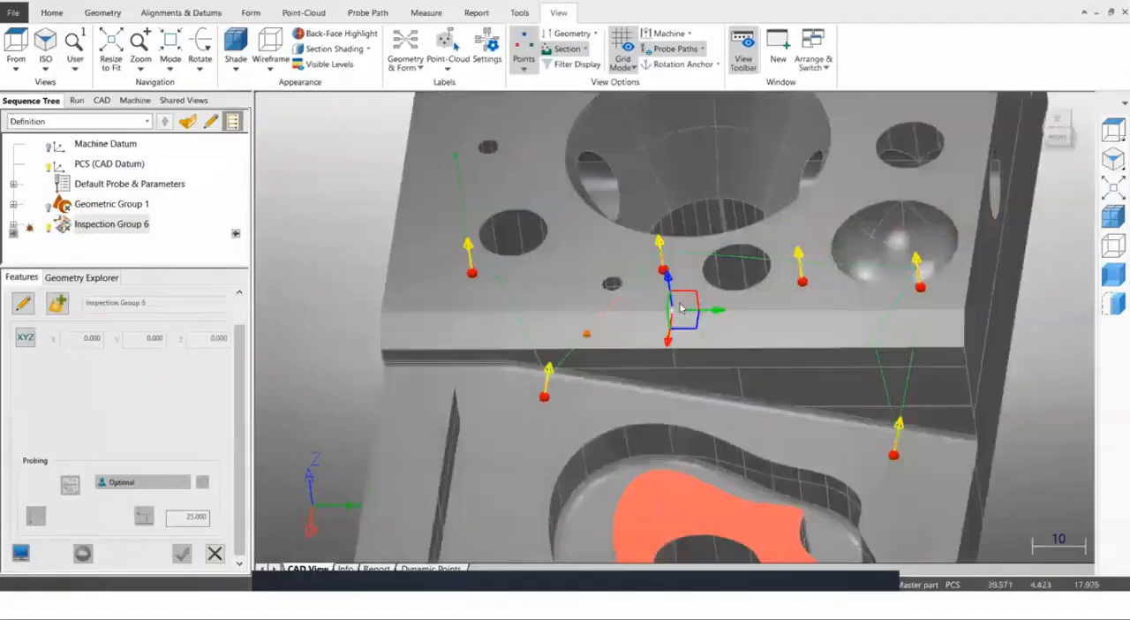
middle_drag(637, 313, 633, 288)
shift+middle_drag(561, 285, 606, 293)
click(109, 229)
click(29, 302)
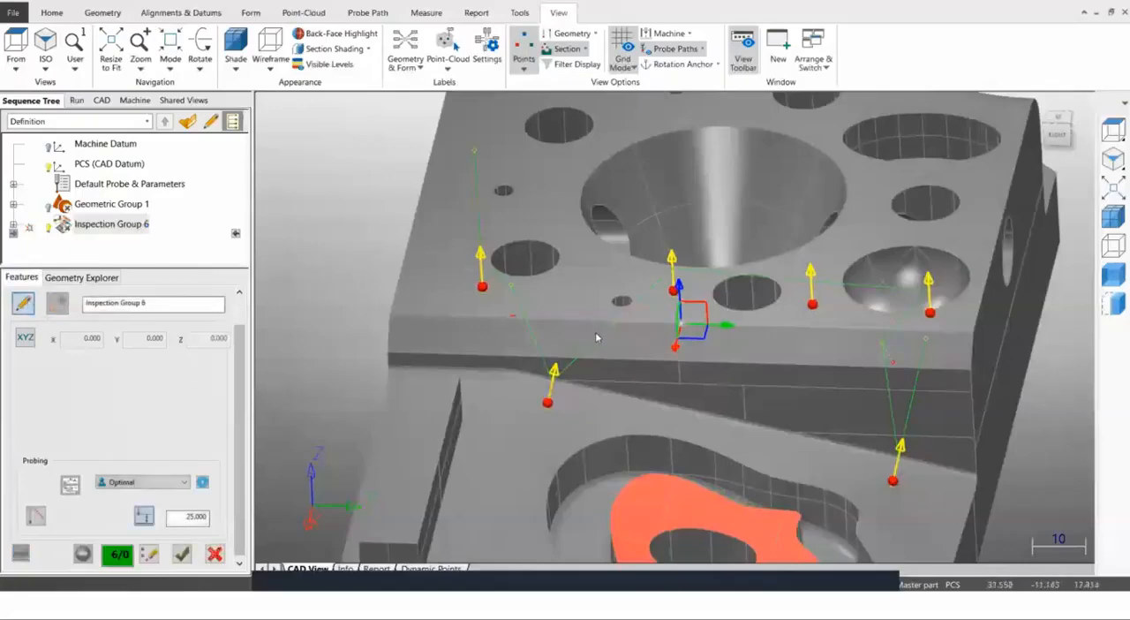
scroll(597, 341, up, 3)
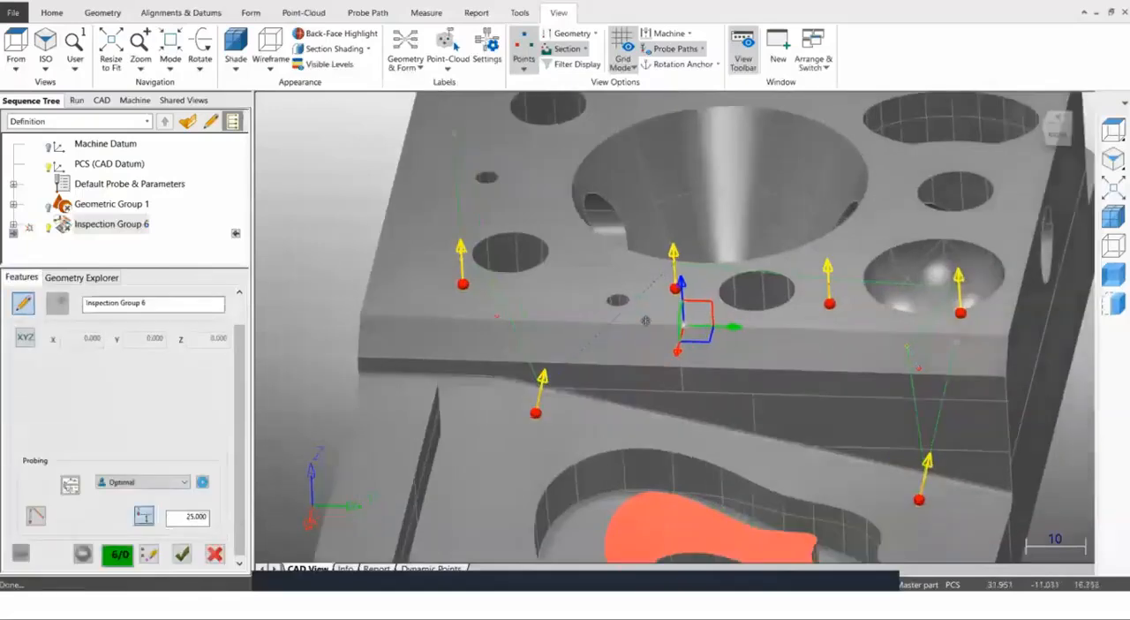
click(610, 340)
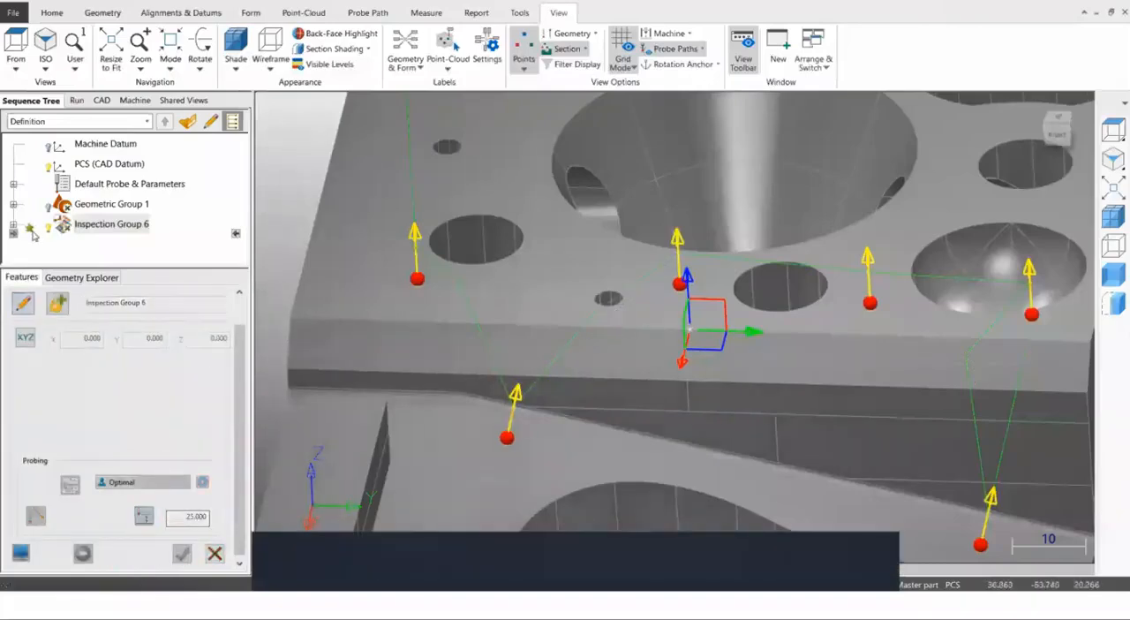
scroll(515, 387, down, 5)
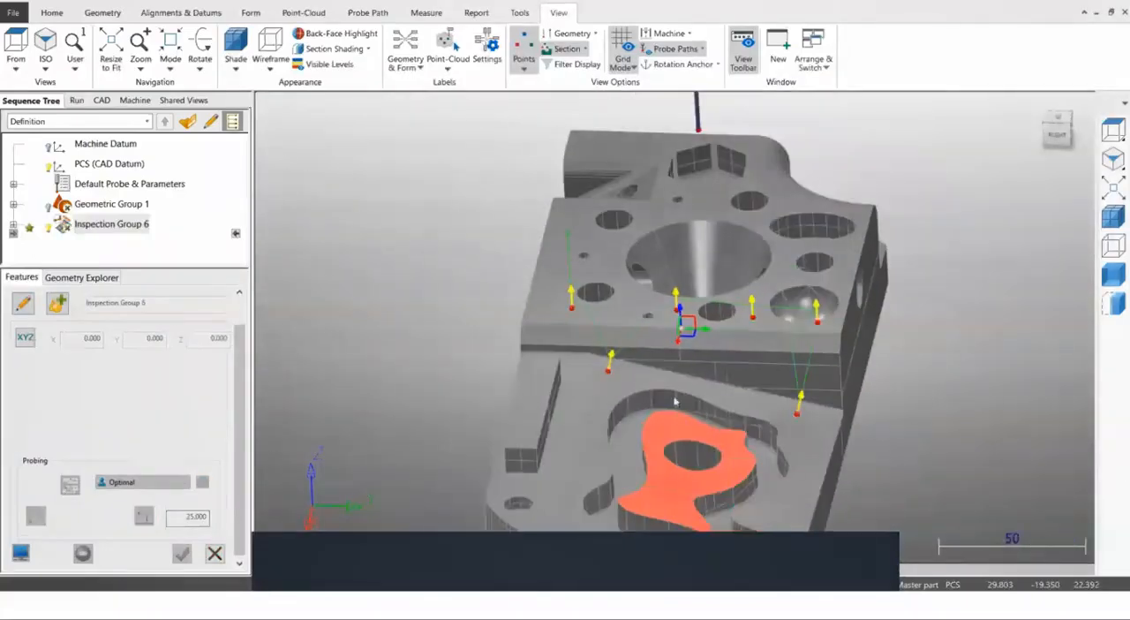
middle_drag(692, 332, 703, 354)
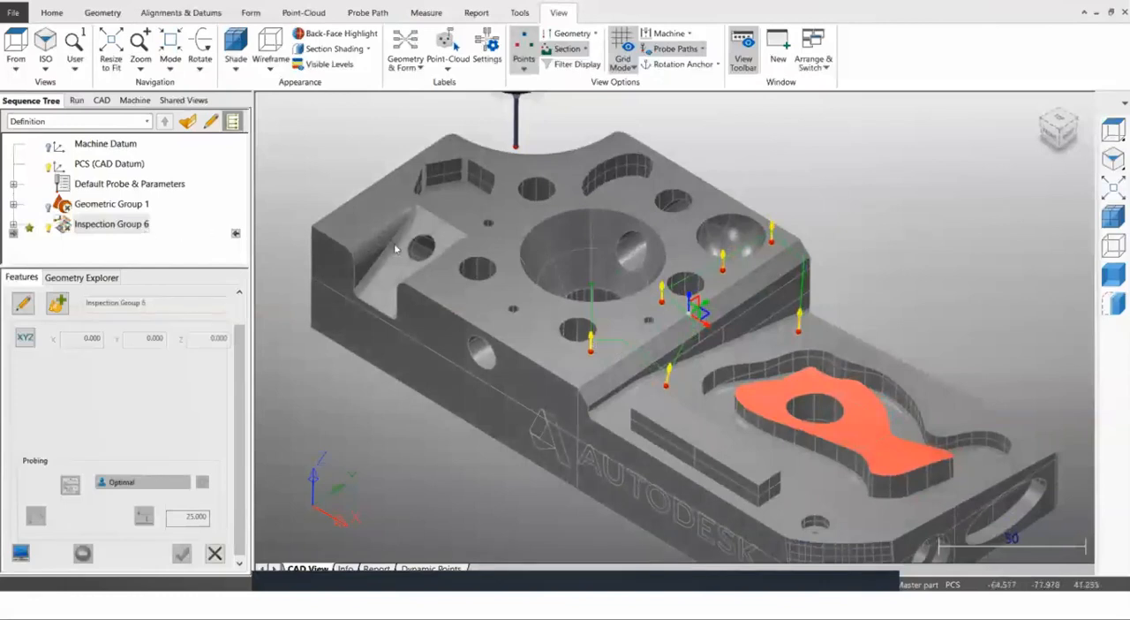
scroll(396, 249, up, 2)
scroll(396, 248, down, 2)
scroll(396, 220, up, 3)
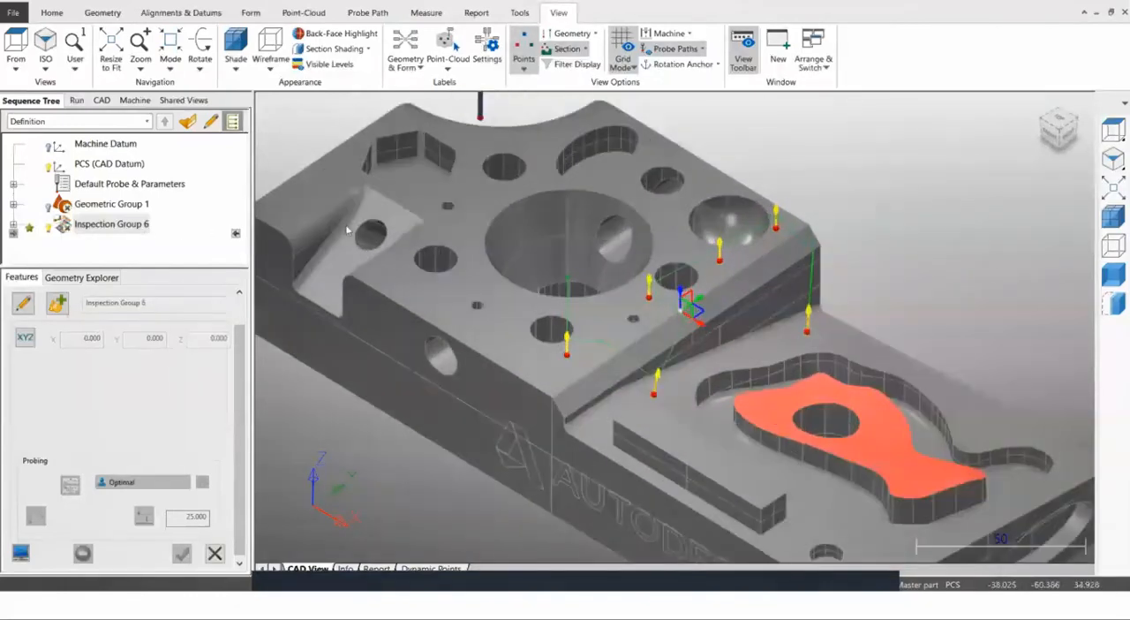
scroll(347, 230, down, 3)
scroll(347, 230, up, 2)
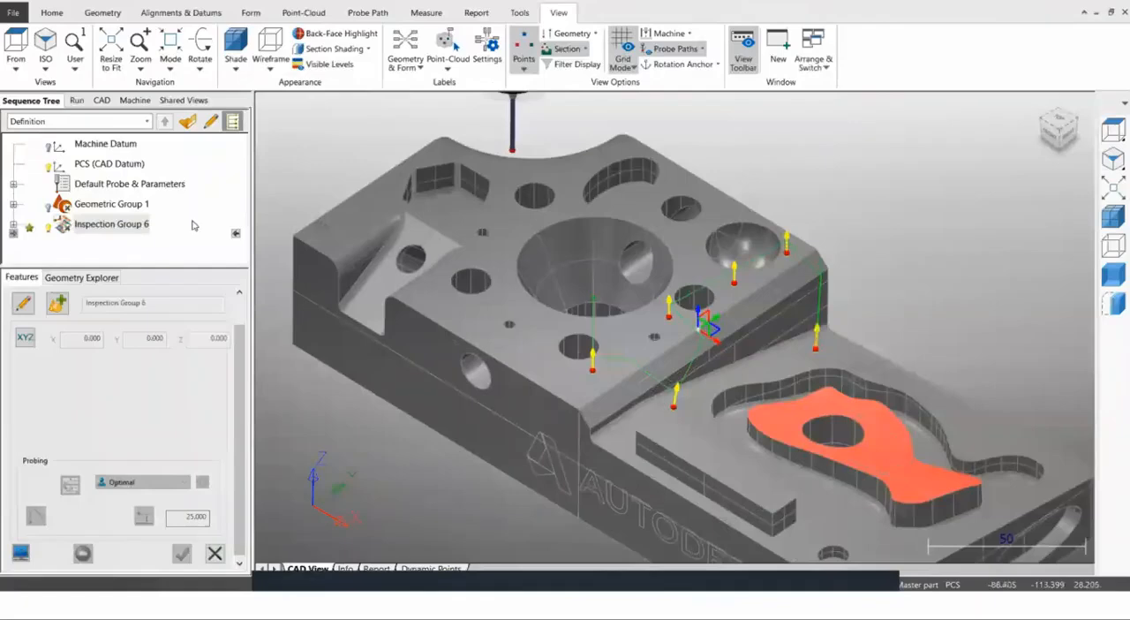
Switch the Wireframe Checker to Surface mode for creating geometric features.
click(100, 12)
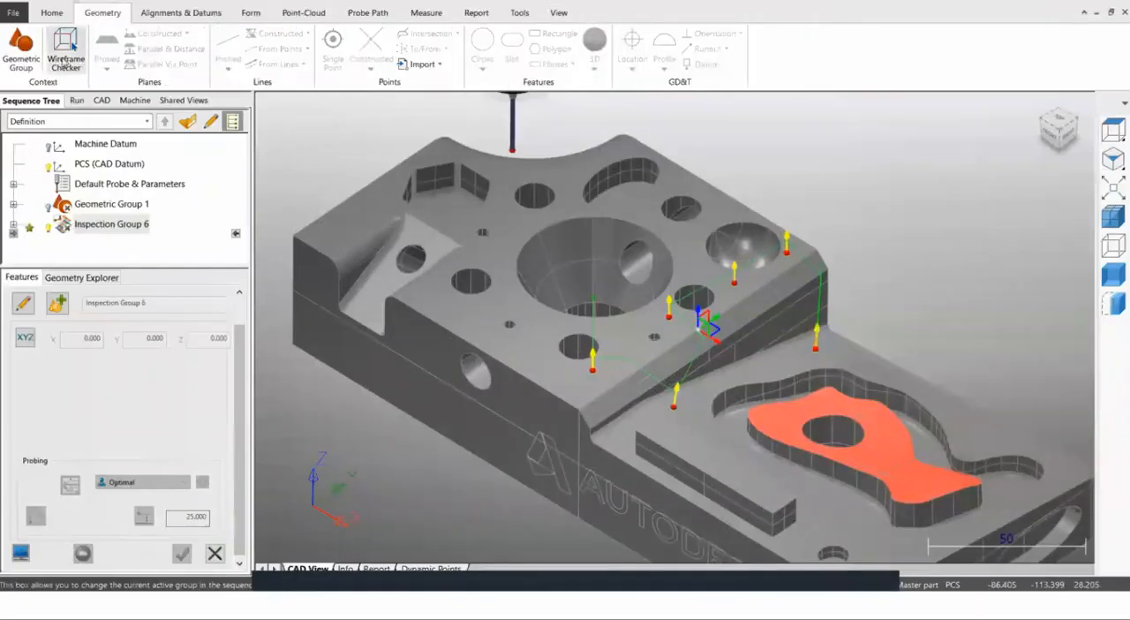
right_click(308, 133)
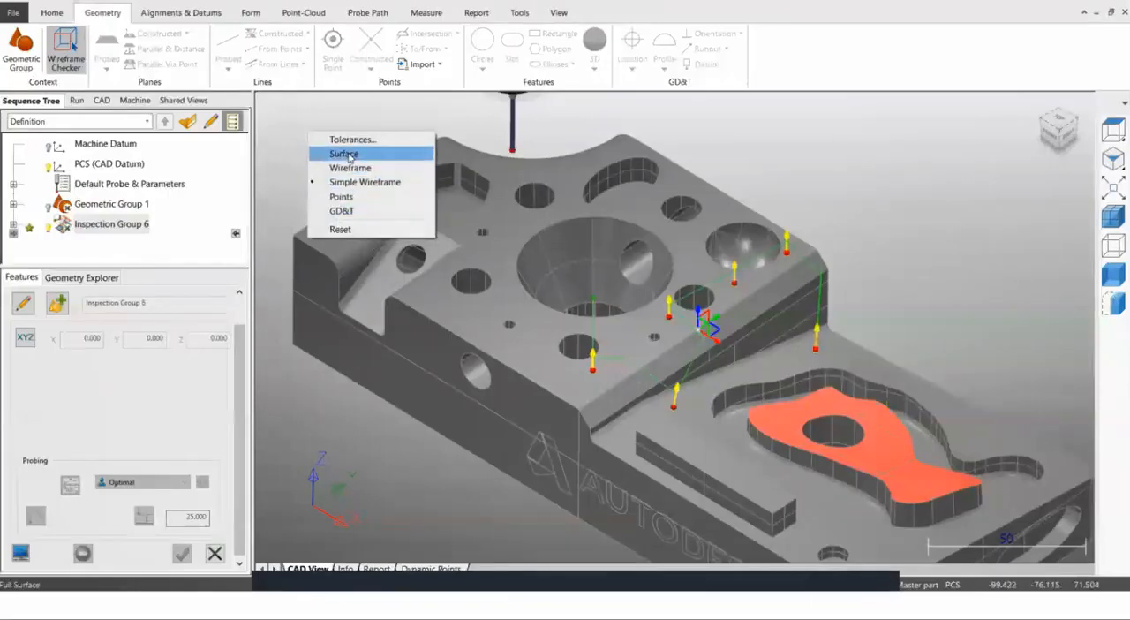
click(344, 154)
click(419, 350)
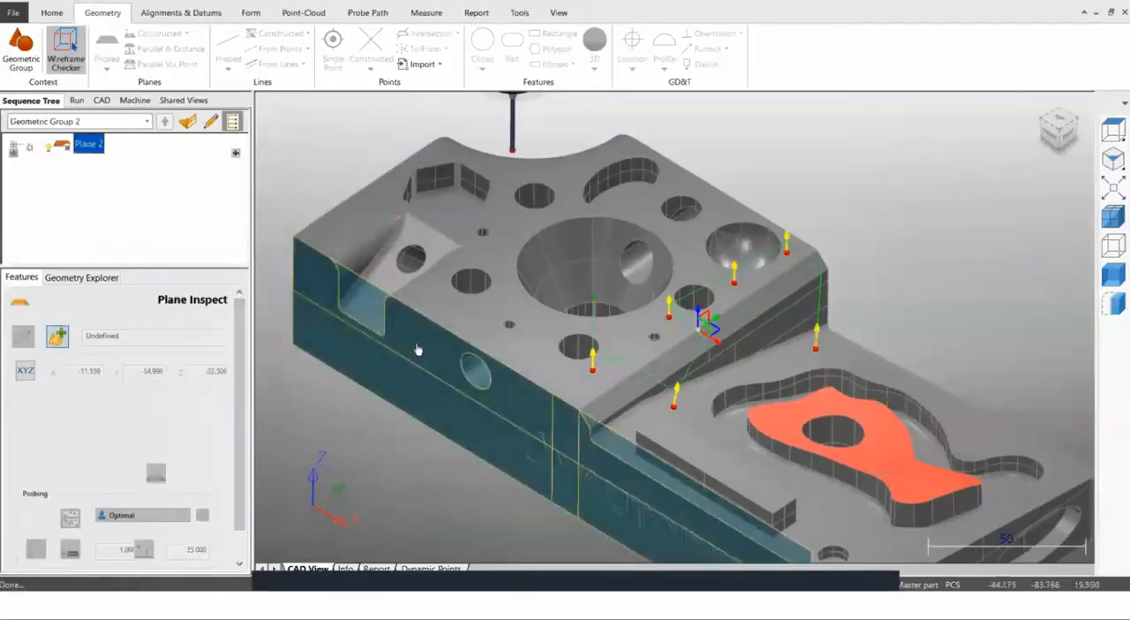
scroll(554, 369, down, 2)
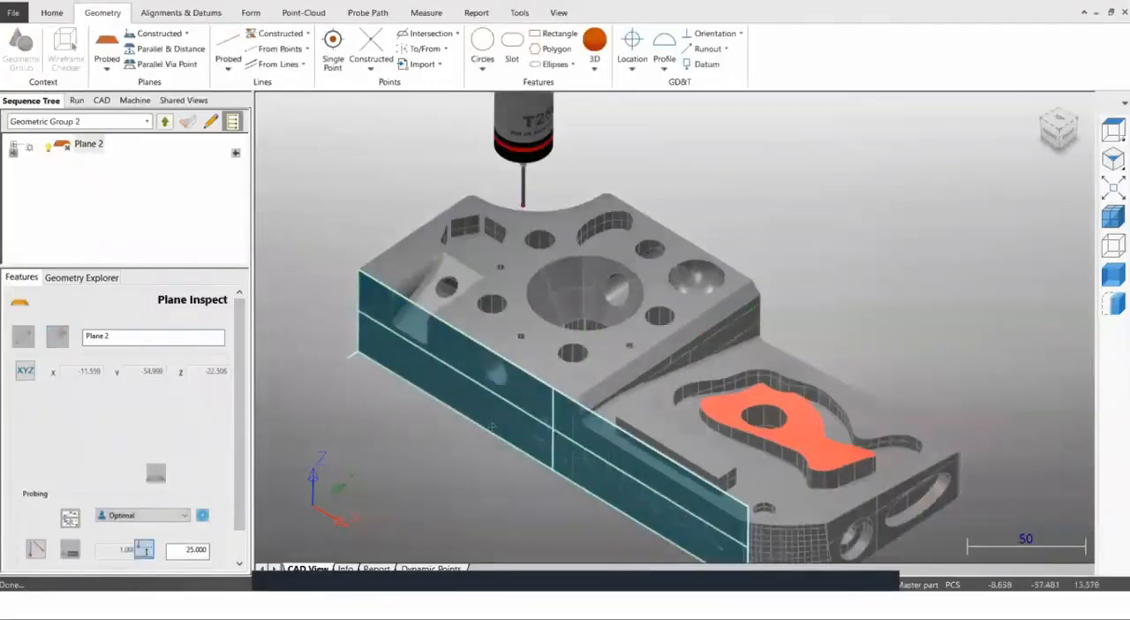
middle_drag(551, 361, 447, 467)
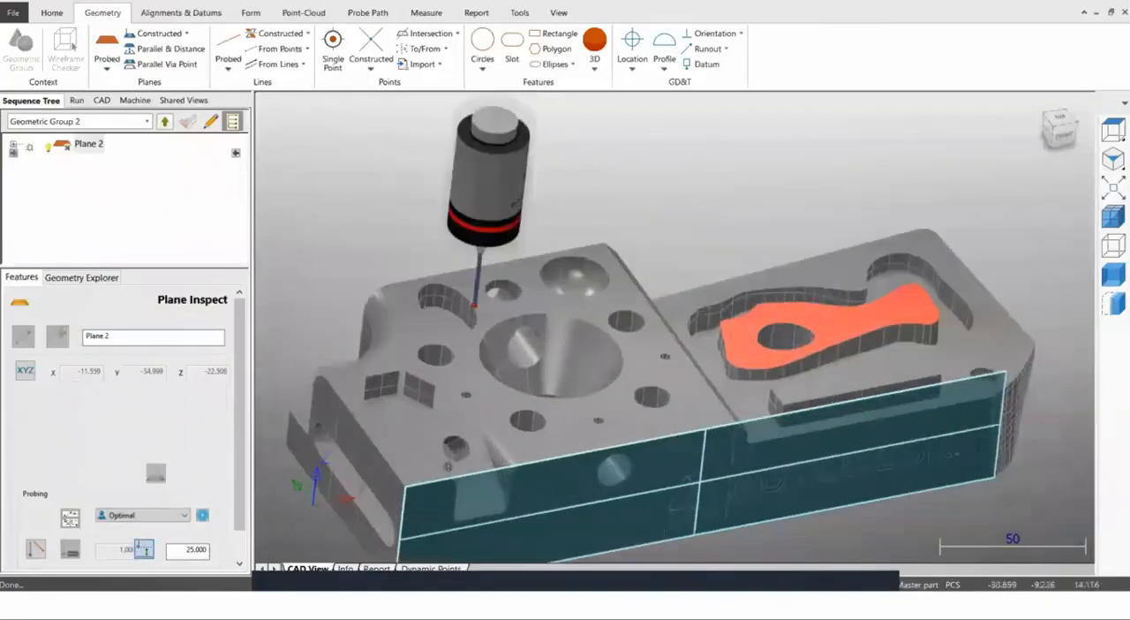
shift+middle_drag(386, 383, 432, 316)
scroll(433, 316, up, 2)
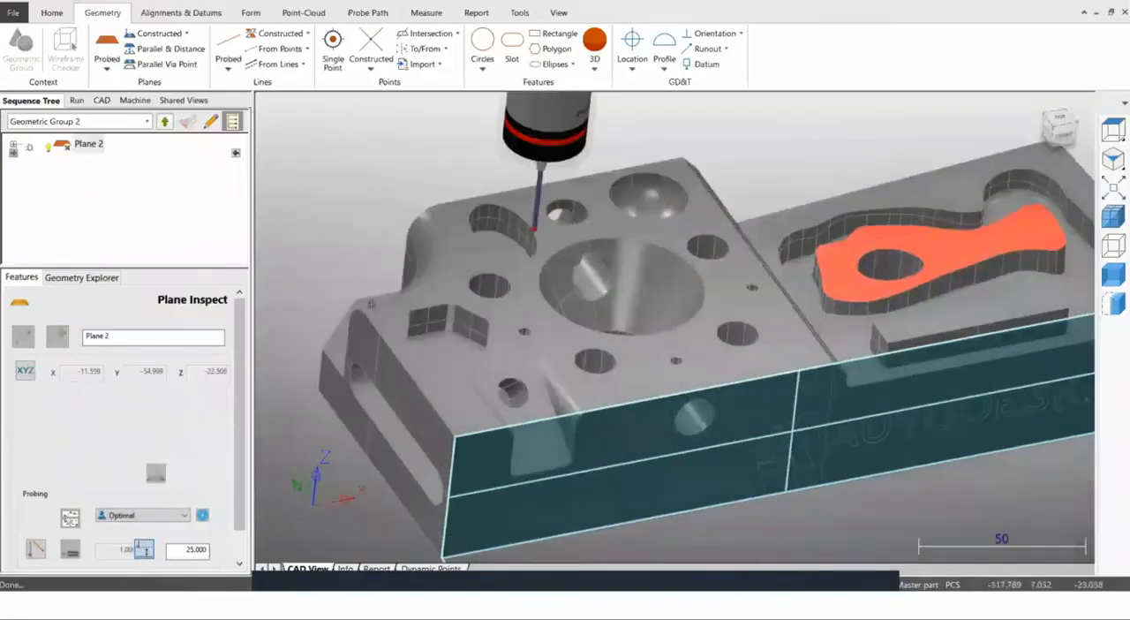
click(166, 121)
Create a probed plane on the block's slotted end face with four probing points, accept it and return to the main sequence.
right_click(322, 190)
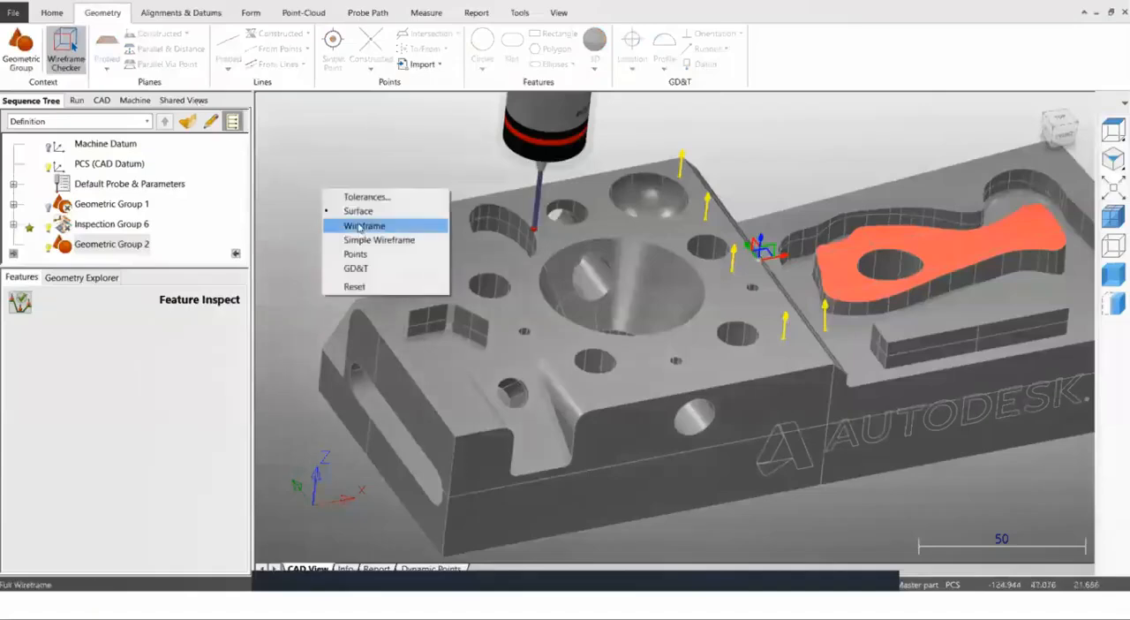
click(382, 286)
click(378, 371)
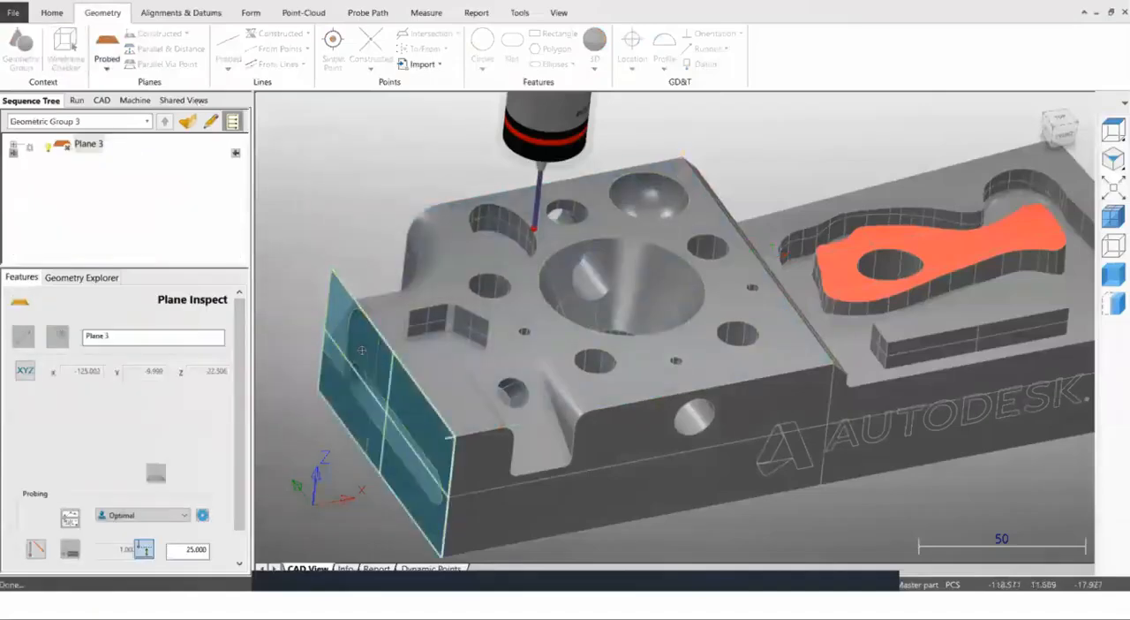
click(363, 347)
click(423, 425)
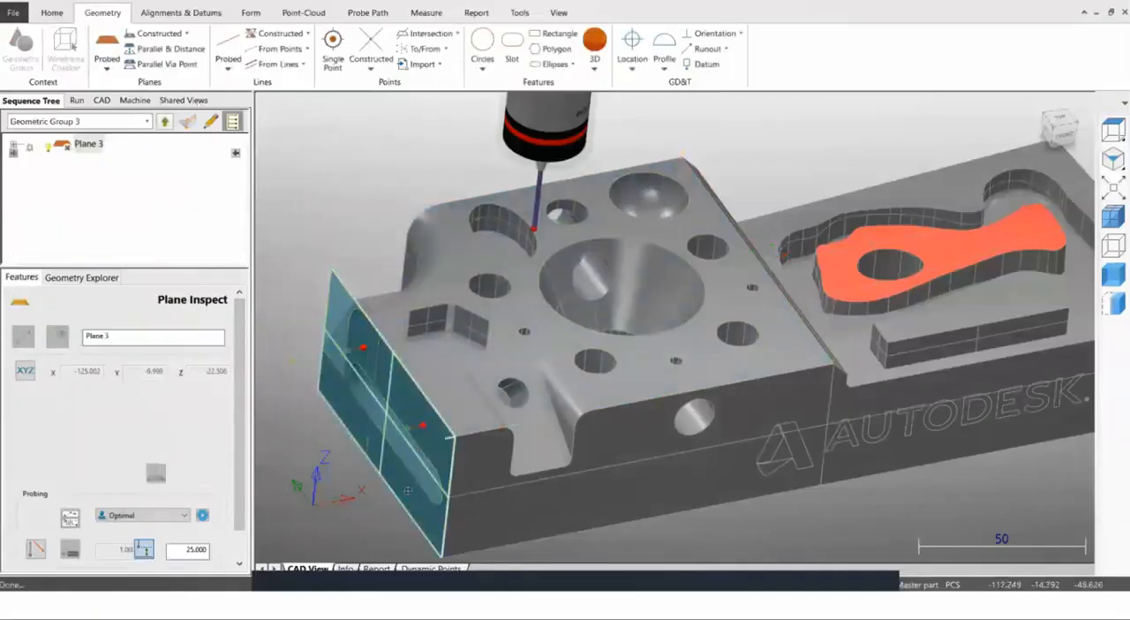
click(405, 491)
click(339, 410)
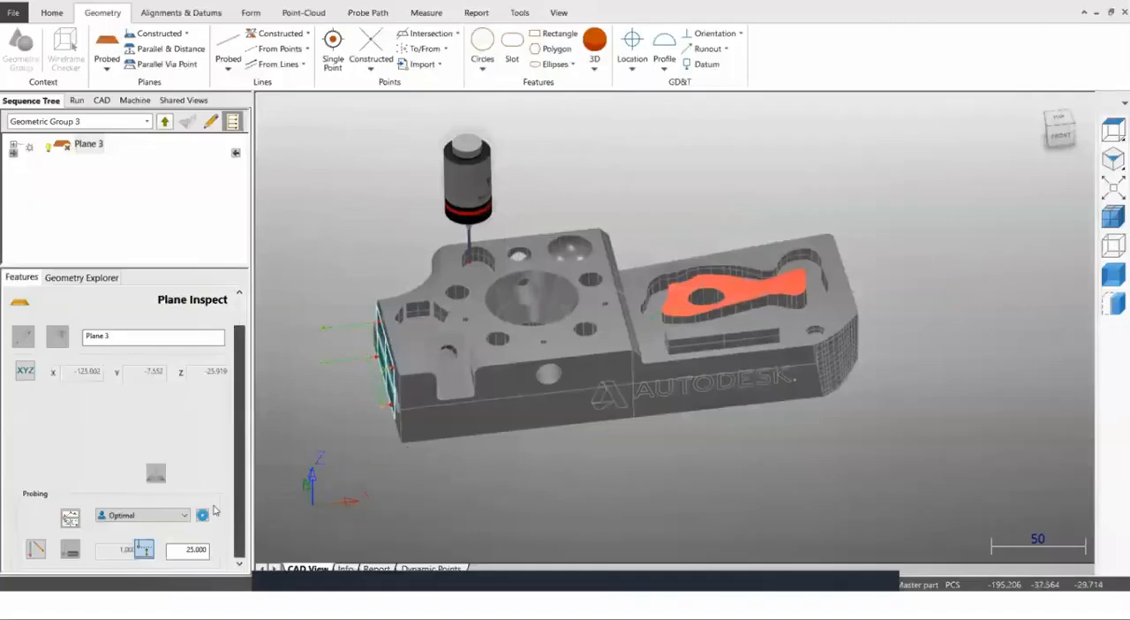
scroll(187, 547, down, 1)
click(183, 554)
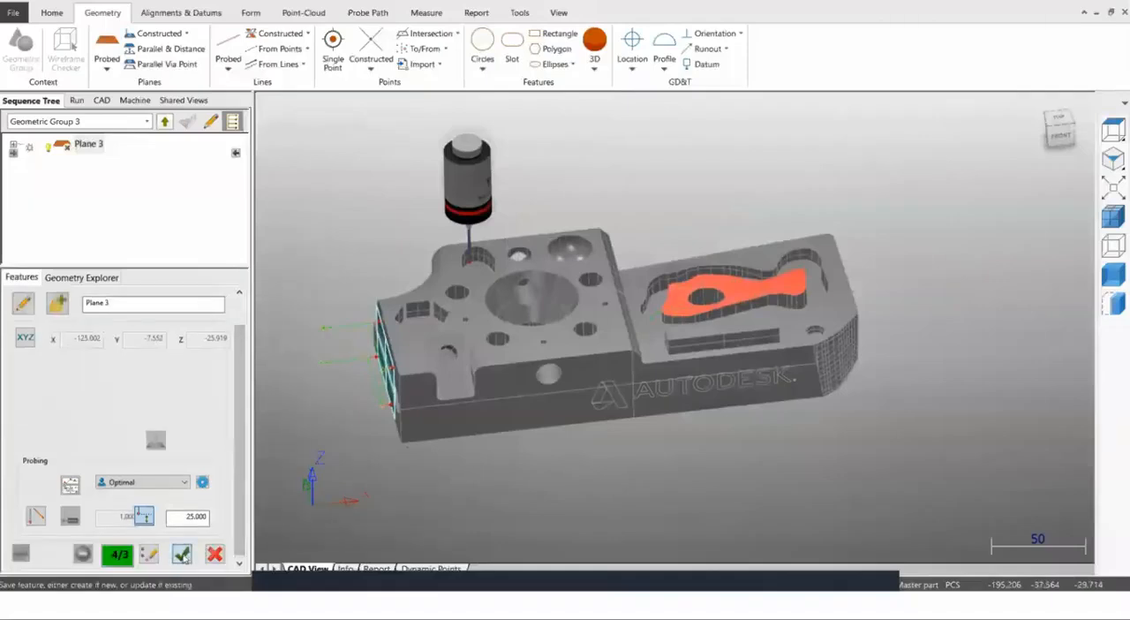
click(166, 123)
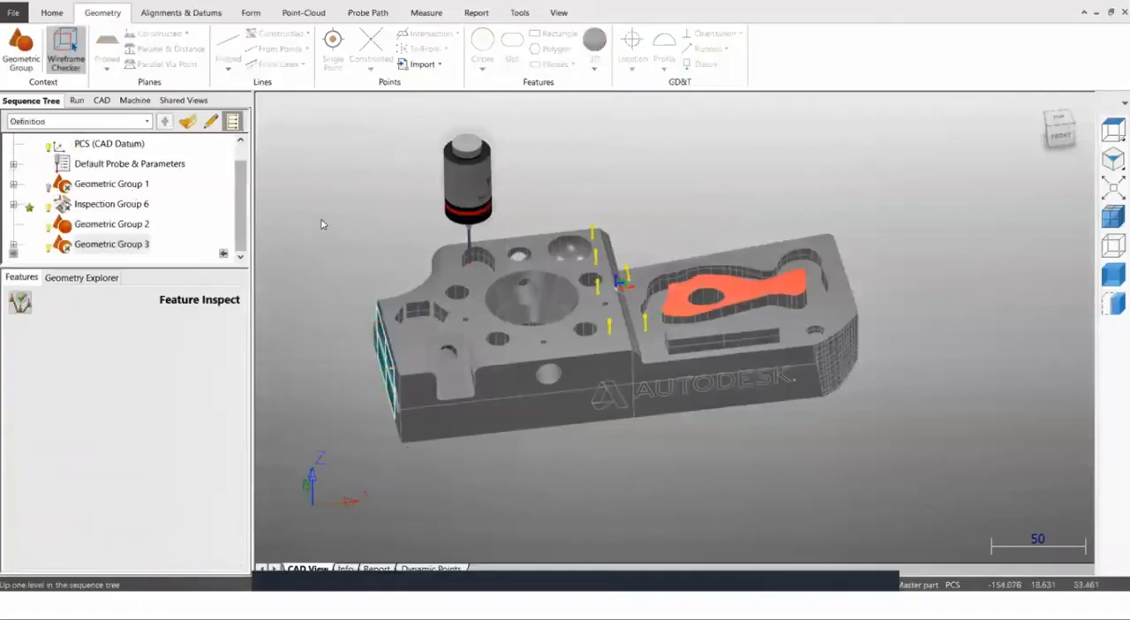
Delete the empty Geometric Group 2 and expand Geometric Group 3 in the sequence.
click(102, 226)
click(100, 245)
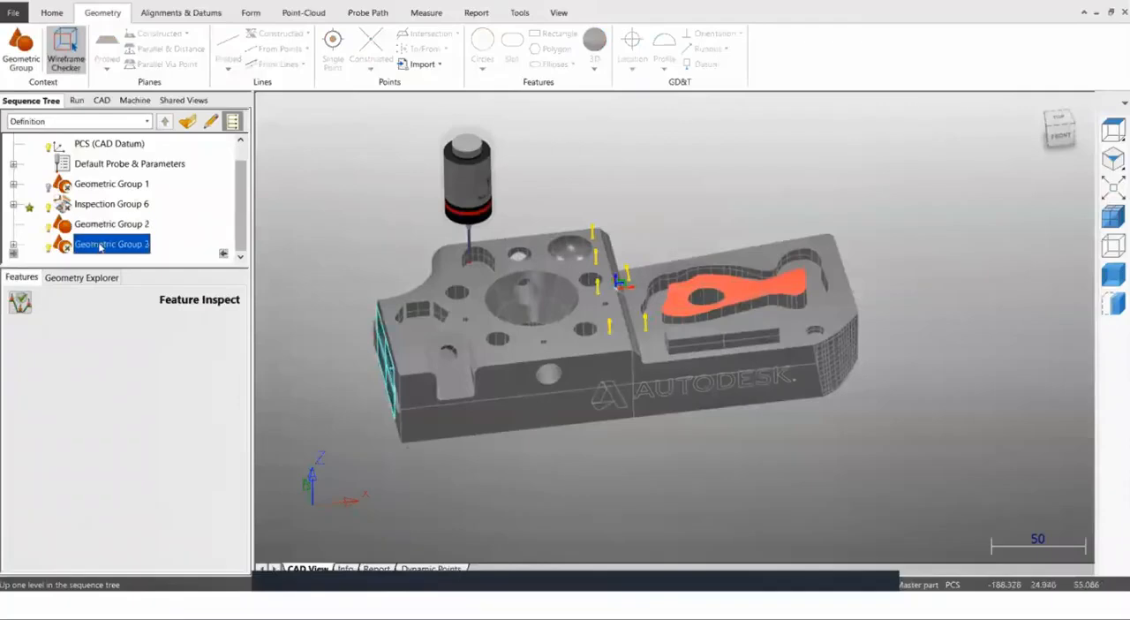
click(108, 228)
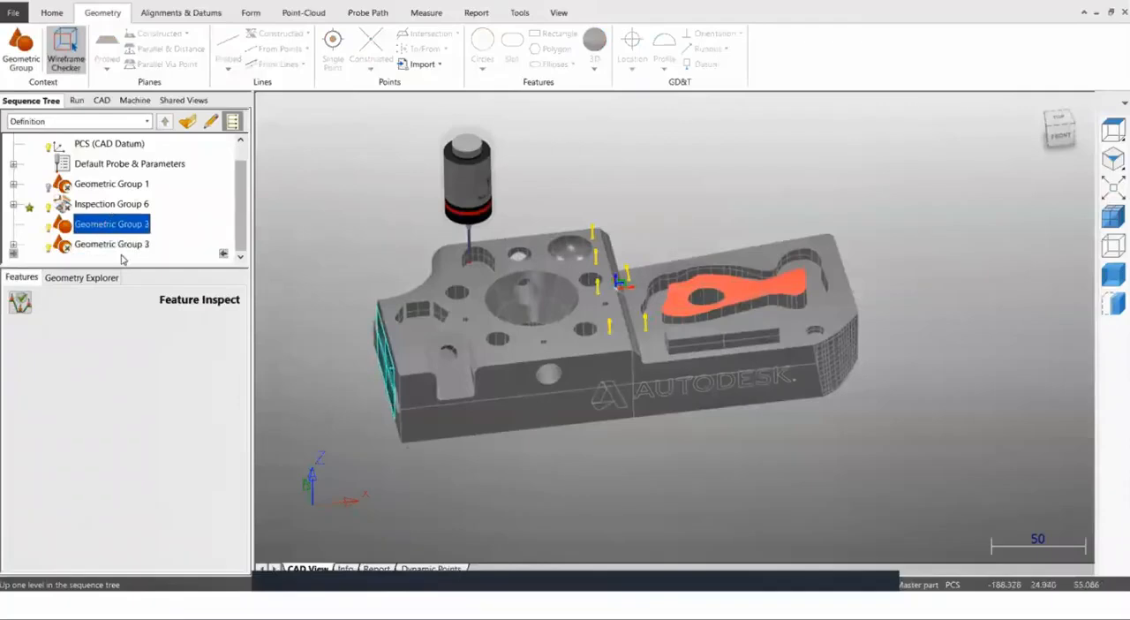
scroll(122, 259, up, 1)
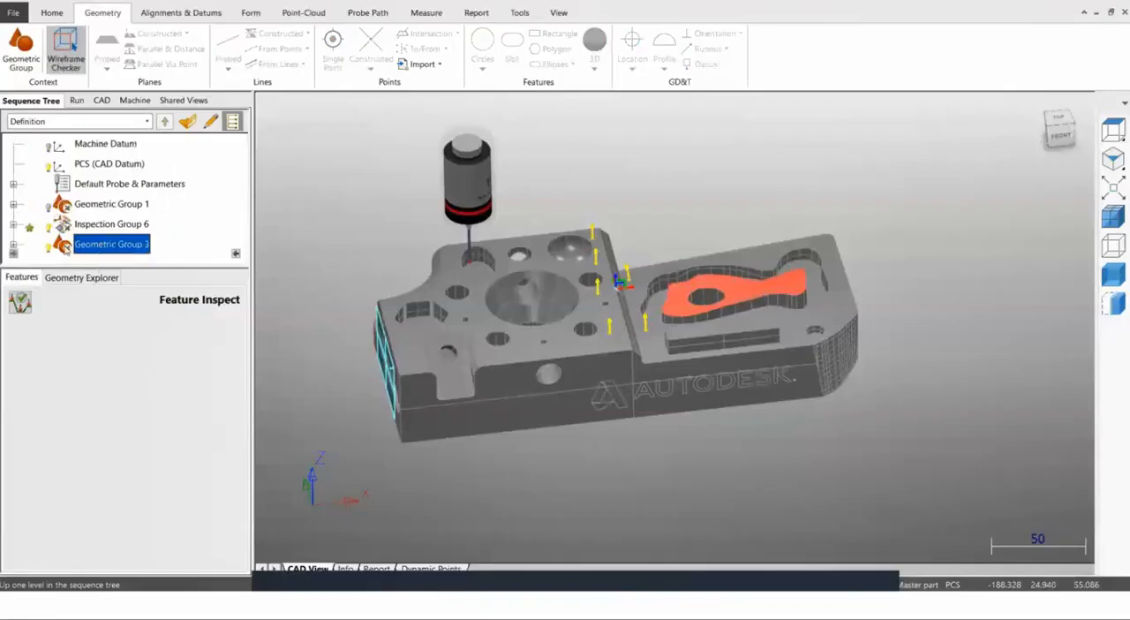
click(14, 244)
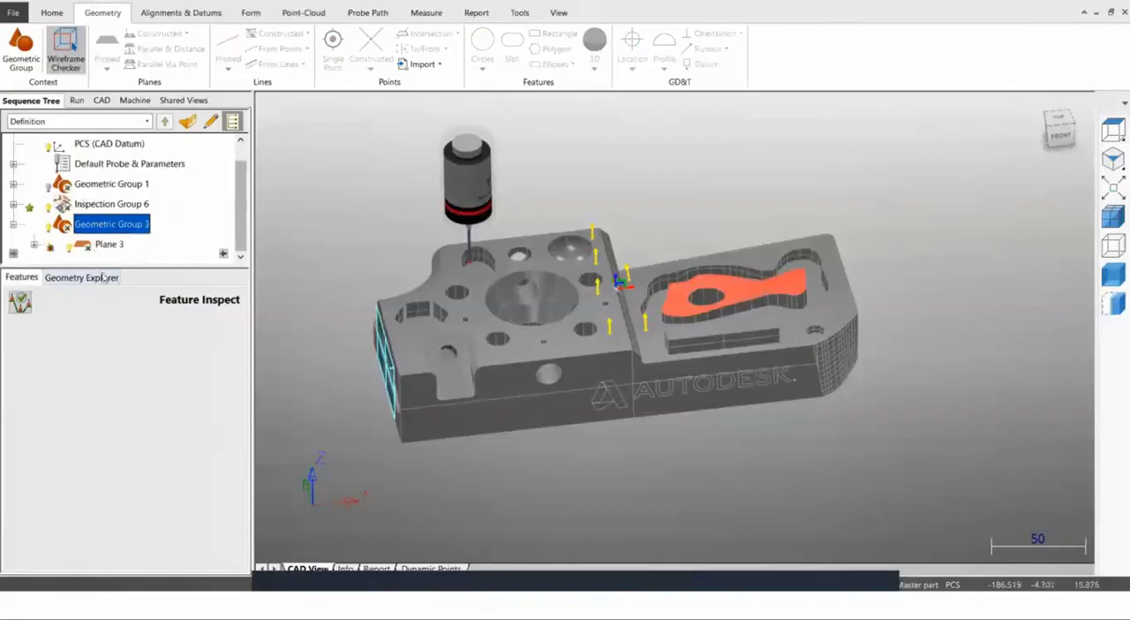
Delete Geometric Group 1 with all its contents from the inspection sequence.
middle_drag(435, 382, 526, 408)
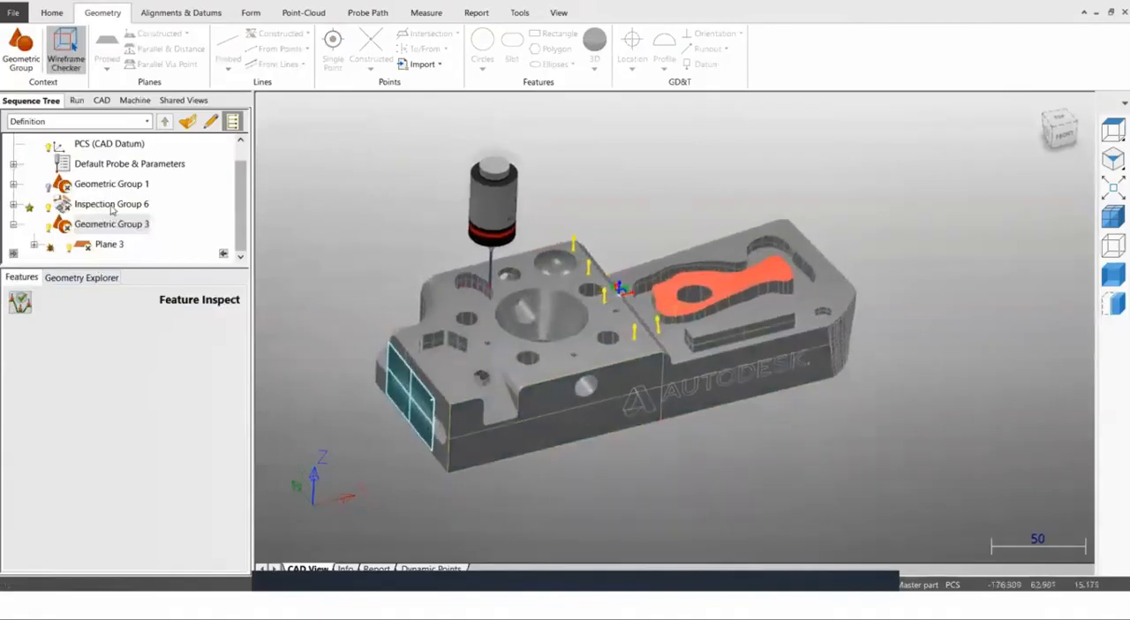
right_click(111, 186)
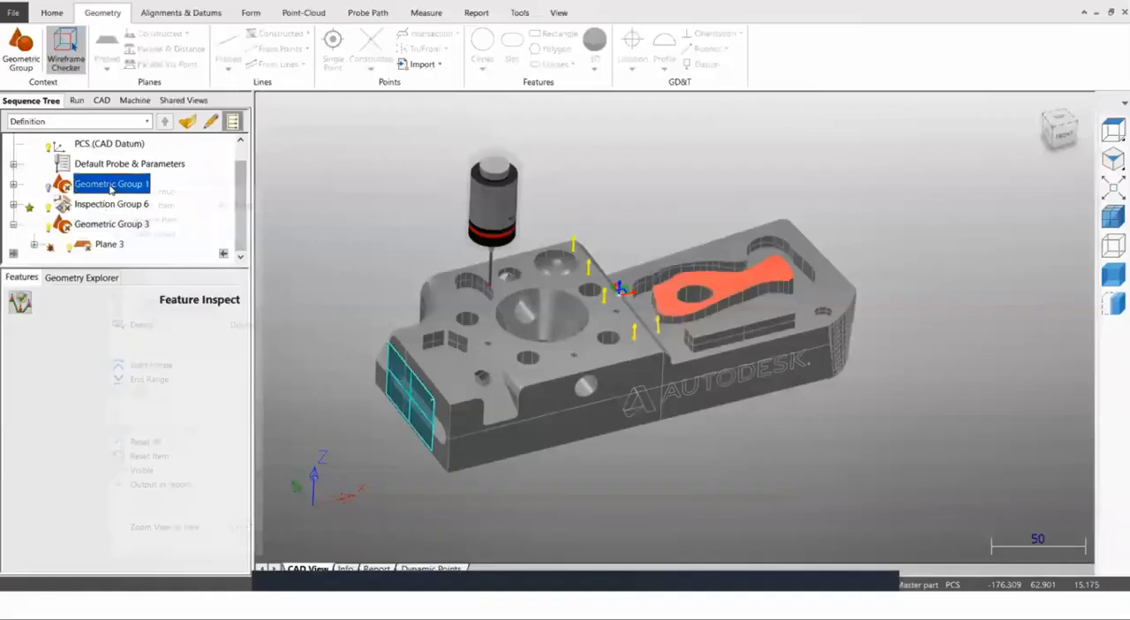
click(142, 324)
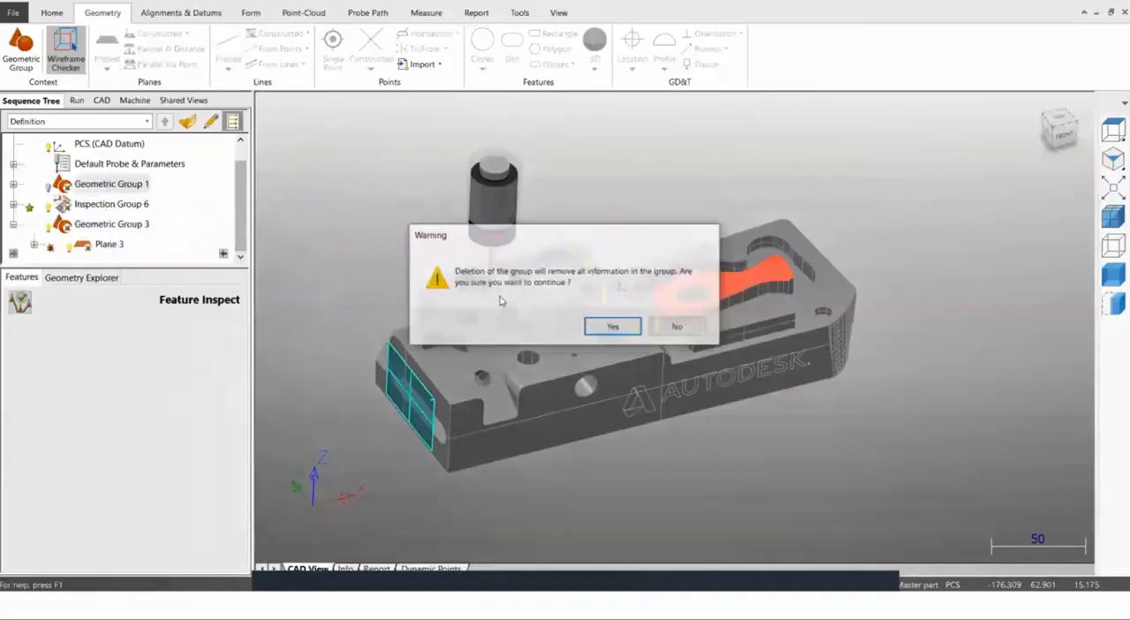
click(602, 328)
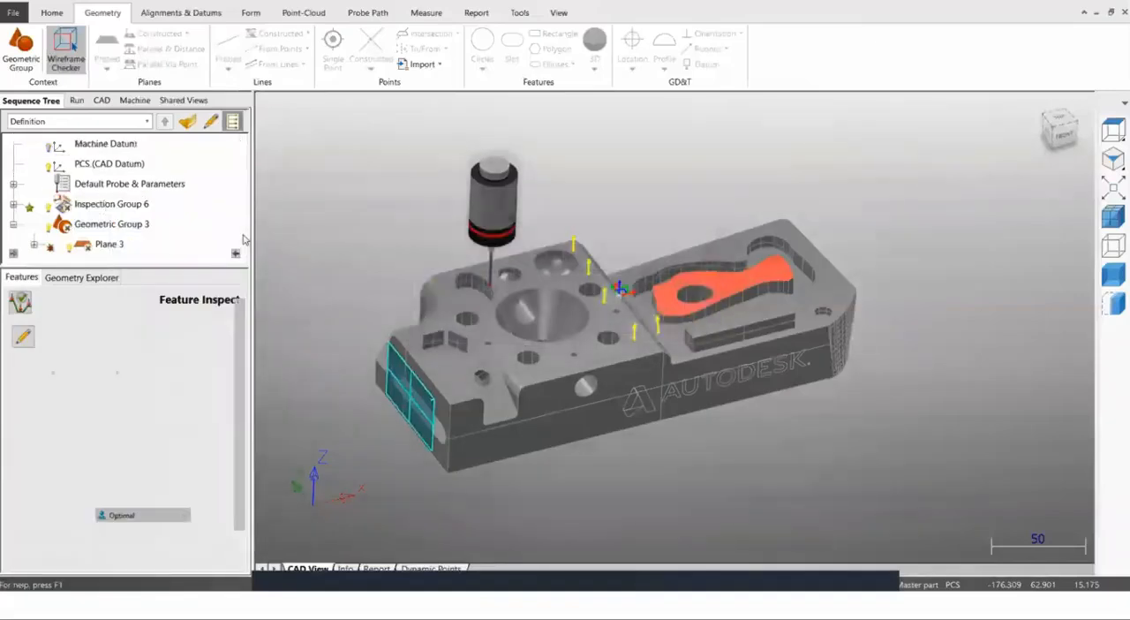
Set the run range to start at Inspection Group 6 and end at Plane 3.
right_click(121, 206)
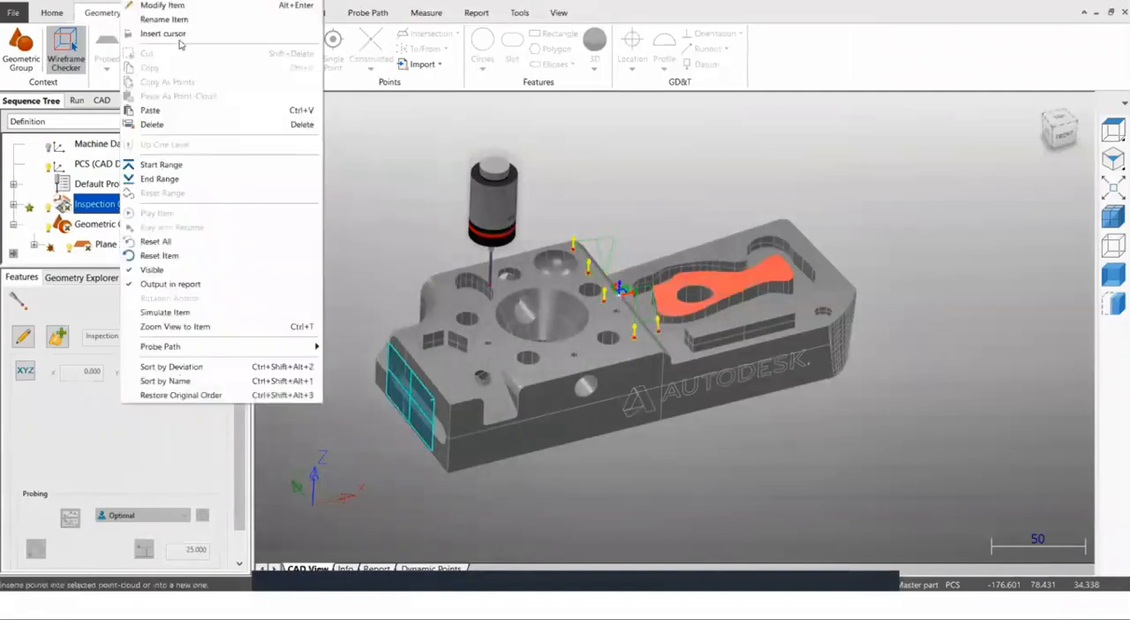
click(163, 166)
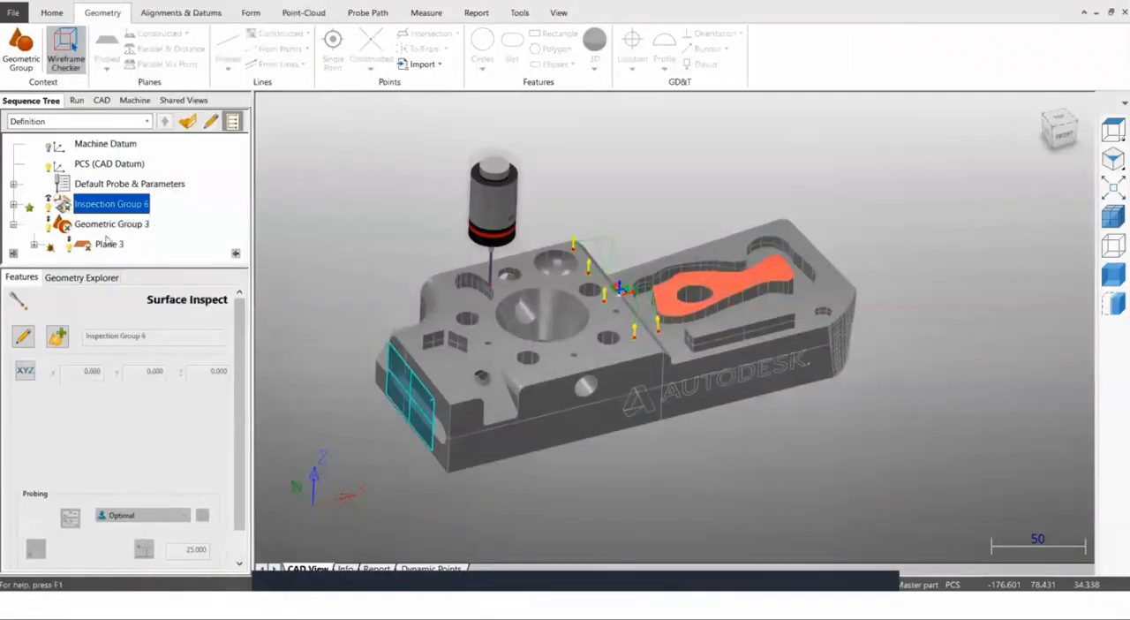
right_click(109, 212)
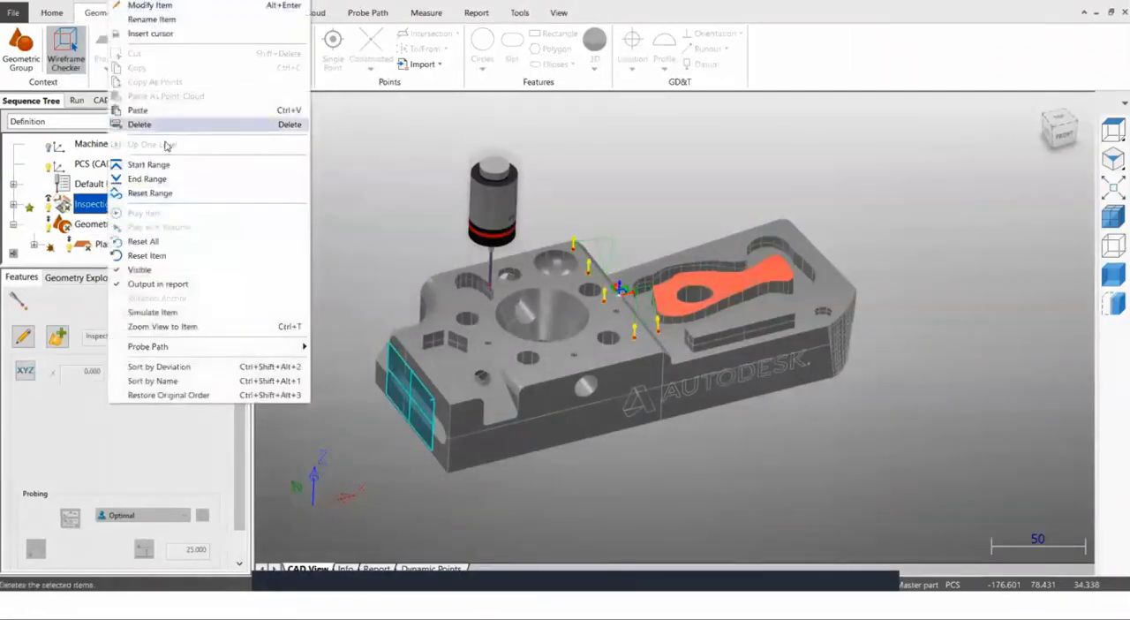
click(90, 247)
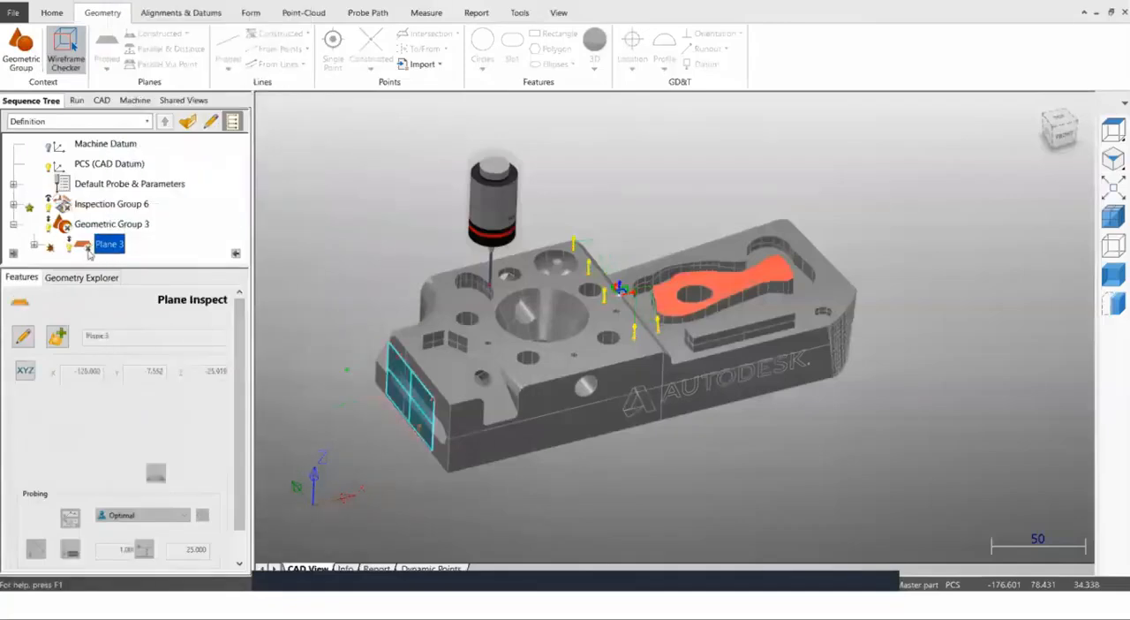
right_click(101, 245)
click(137, 180)
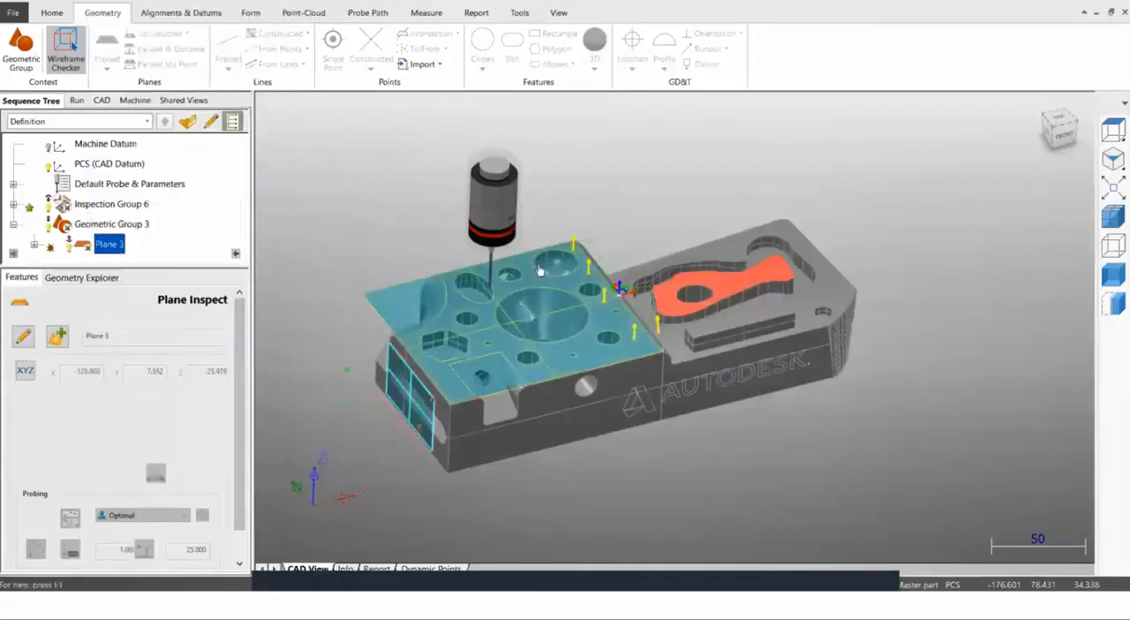
Make the General CAD level of DemoBlock_modified visible to show the vise, and examine Plane 3's probing points on the end face.
scroll(413, 453, up, 2)
scroll(414, 451, up, 5)
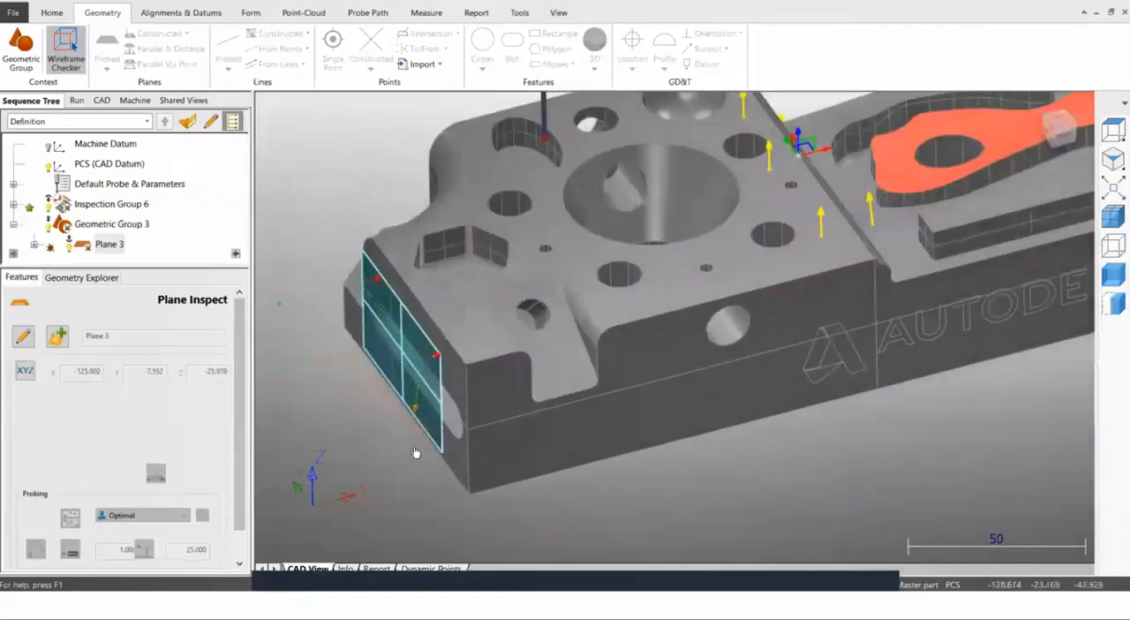
middle_drag(456, 439, 462, 409)
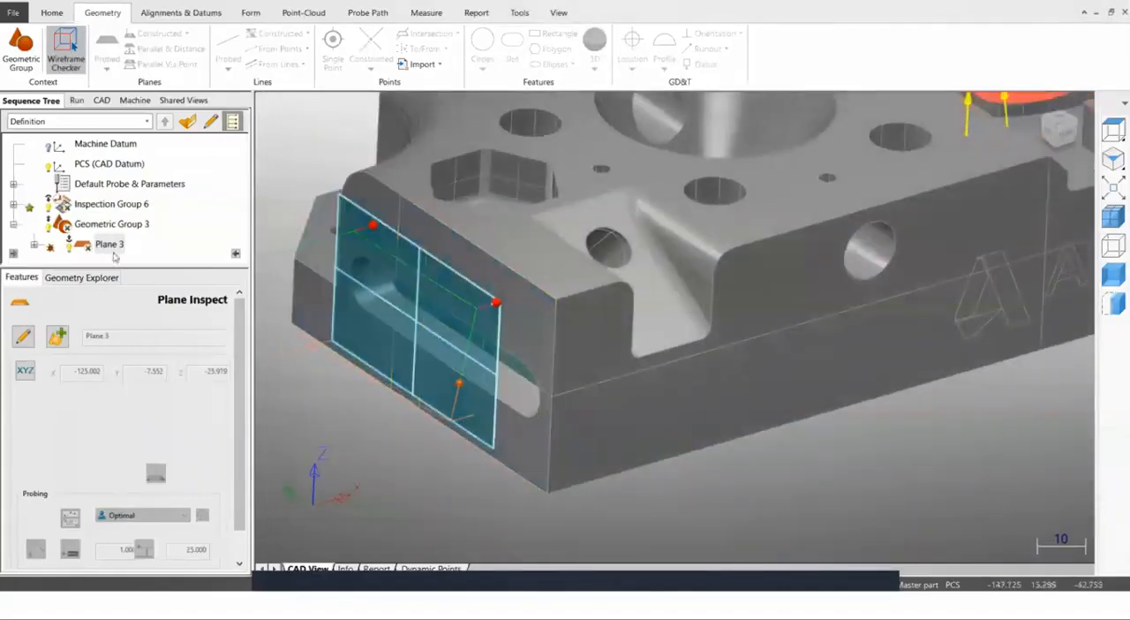
click(96, 100)
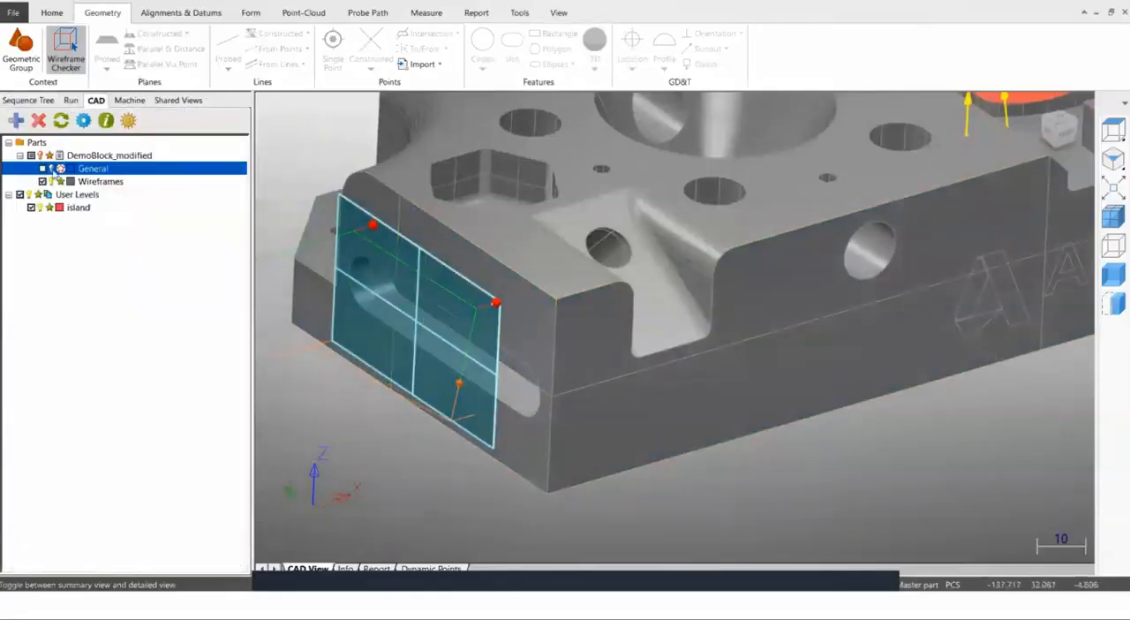
click(52, 170)
scroll(511, 264, down, 1)
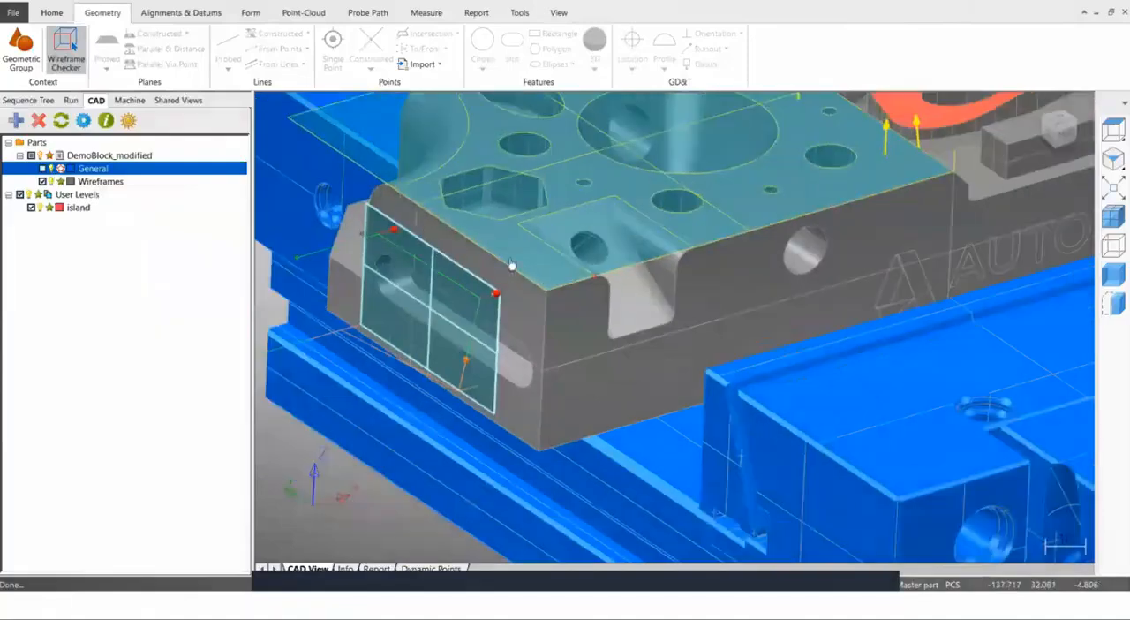
scroll(535, 249, down, 3)
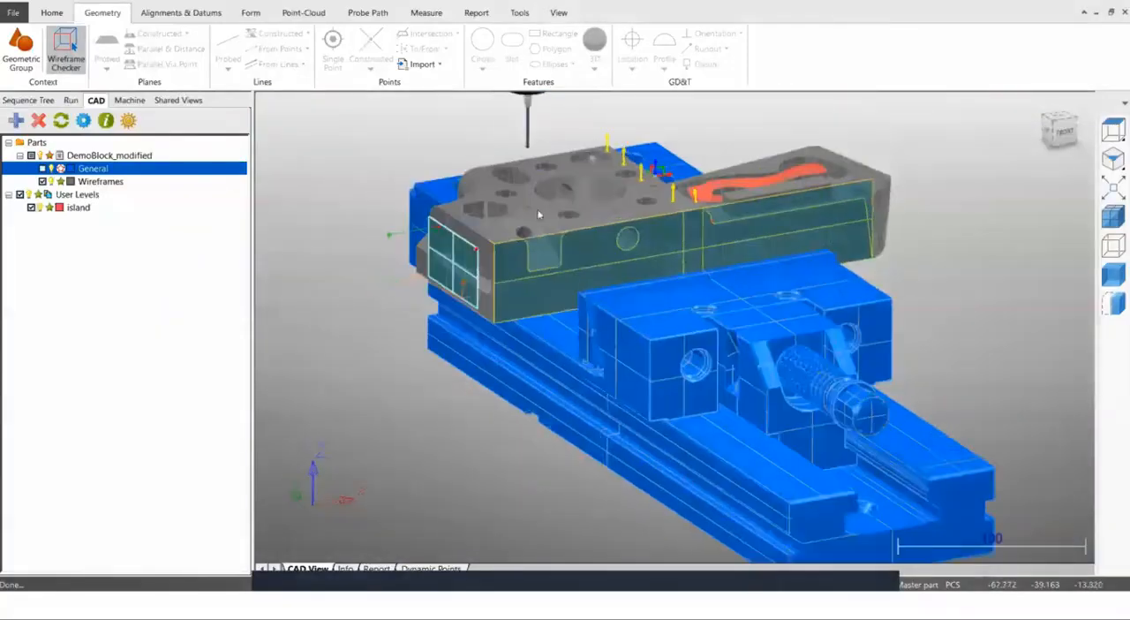
scroll(534, 136, up, 1)
scroll(527, 151, down, 2)
scroll(527, 145, up, 2)
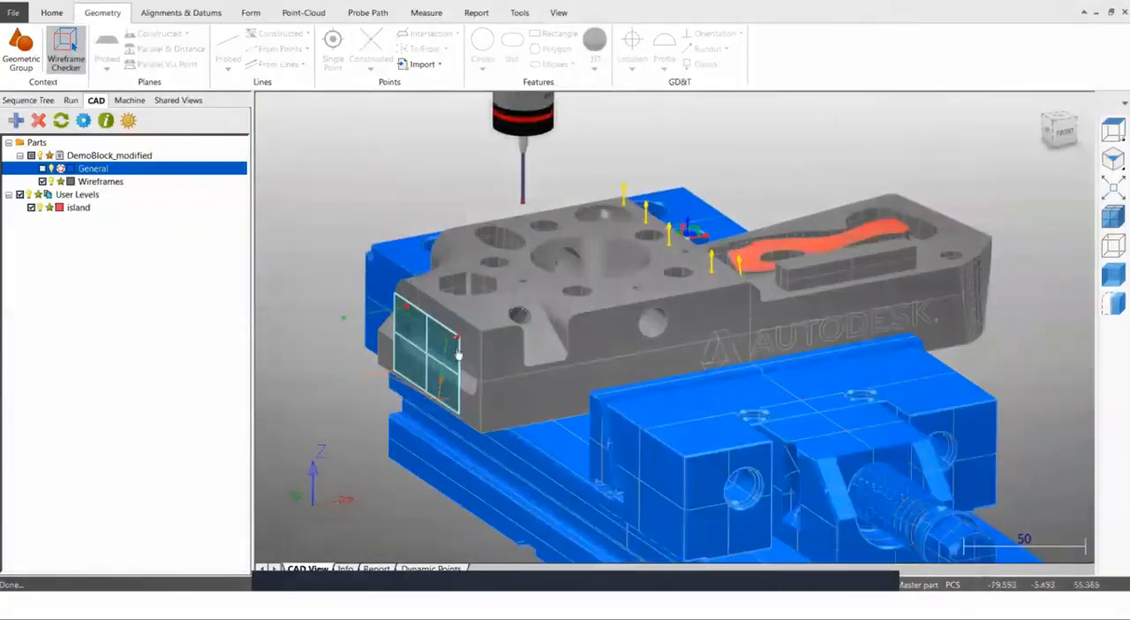
scroll(458, 354, up, 3)
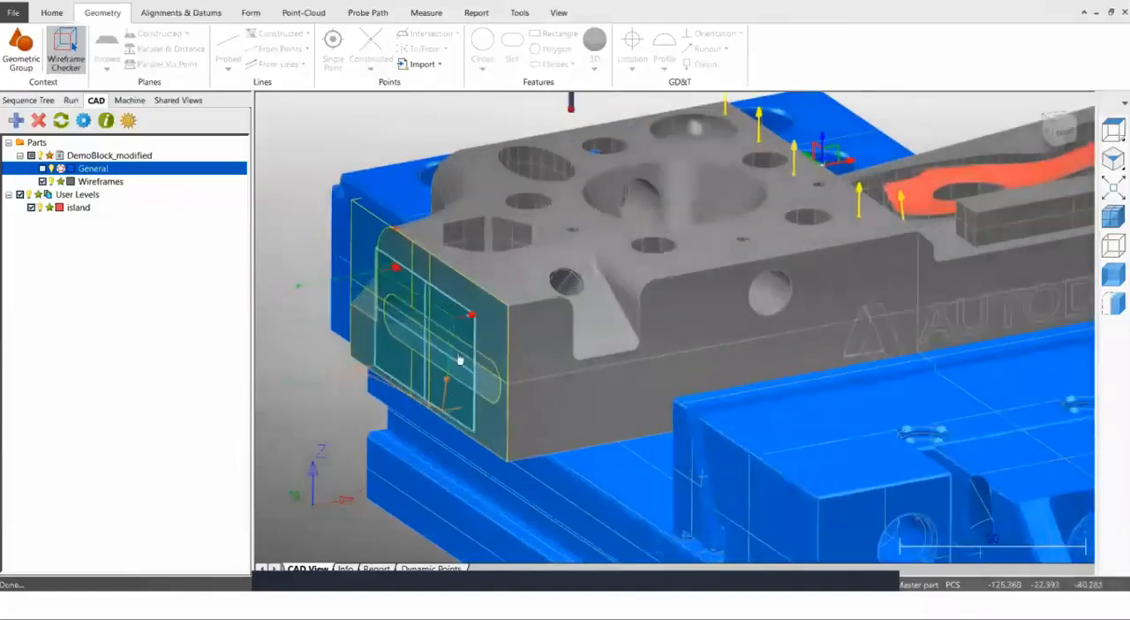
scroll(458, 359, down, 2)
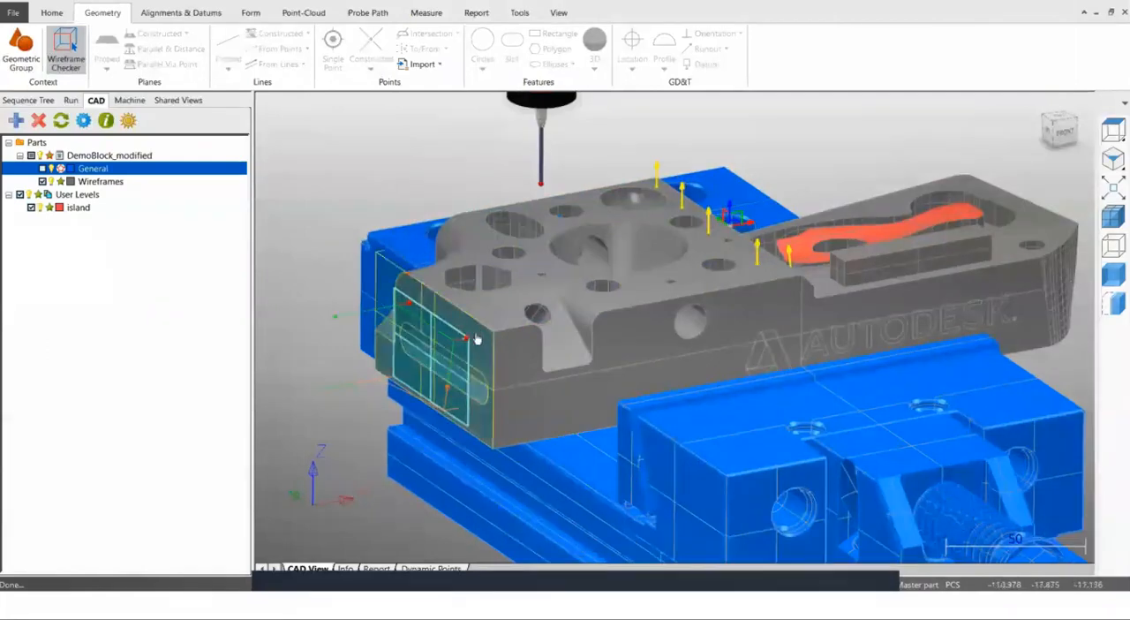
scroll(457, 417, up, 2)
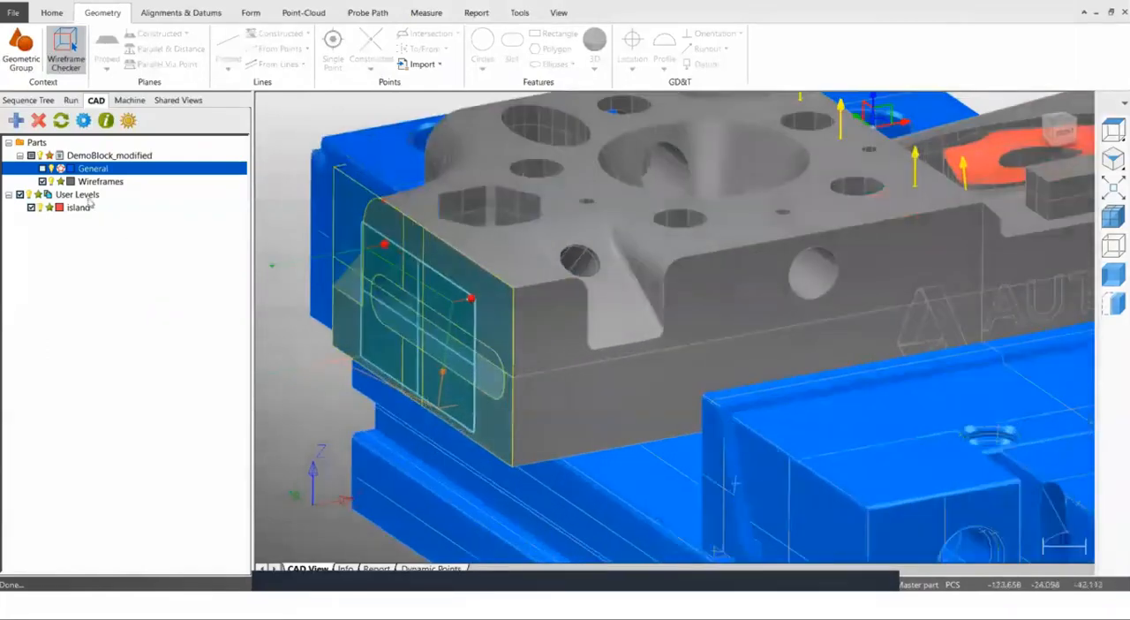
Edit Plane 3, moving its two lower probing points up above the slot on the end face, and accept the feature.
click(31, 100)
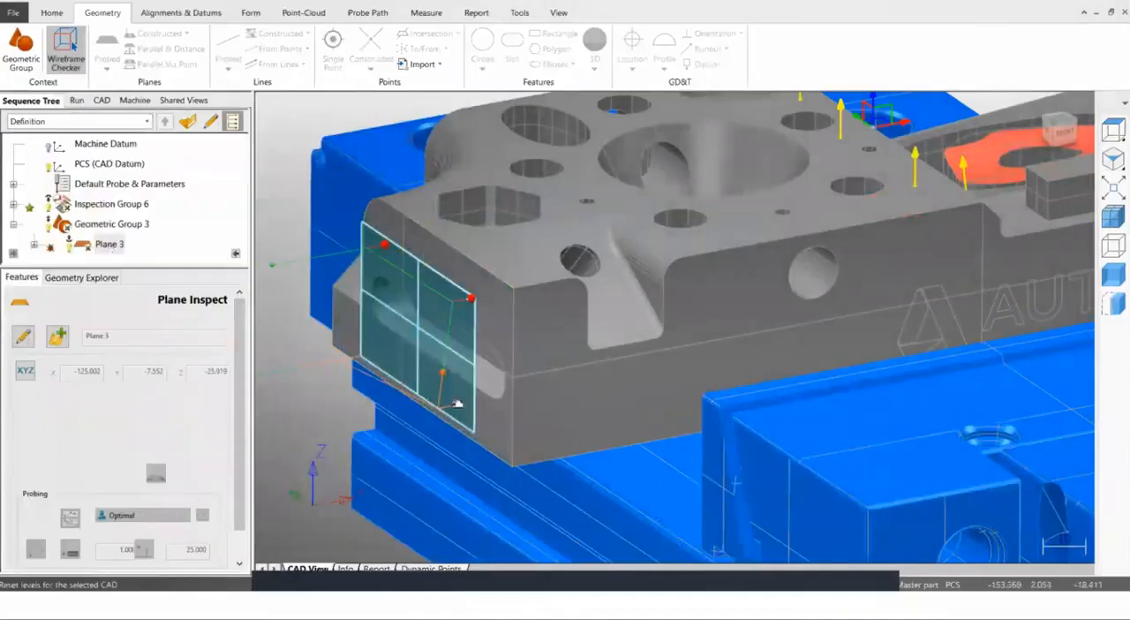
double_click(461, 337)
drag(456, 404, 460, 339)
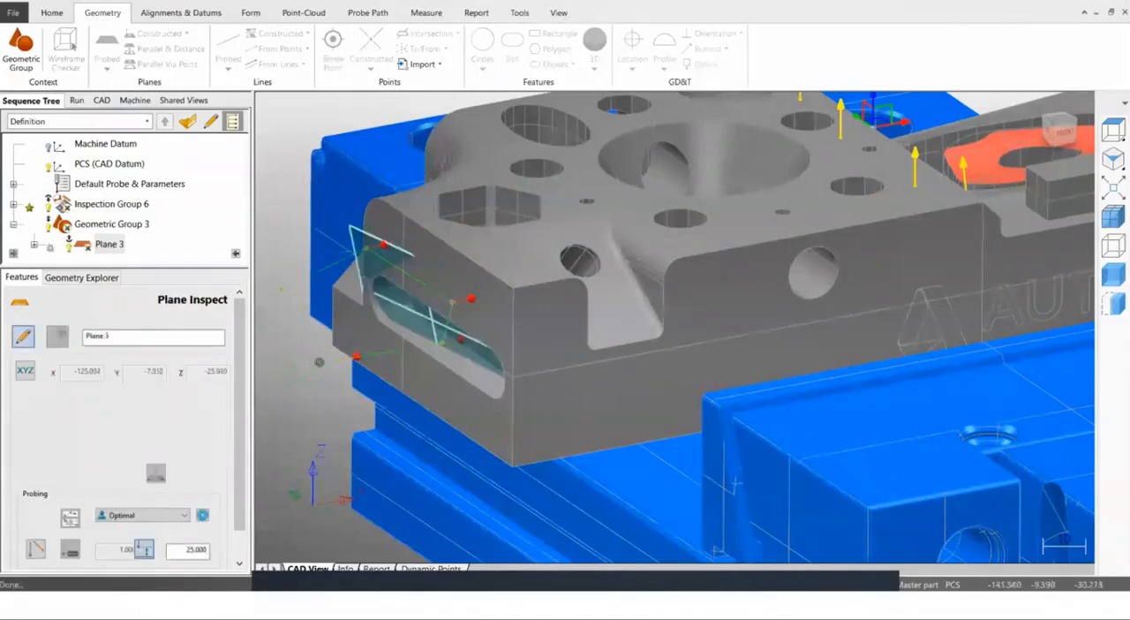
drag(397, 316, 370, 270)
scroll(475, 342, down, 1)
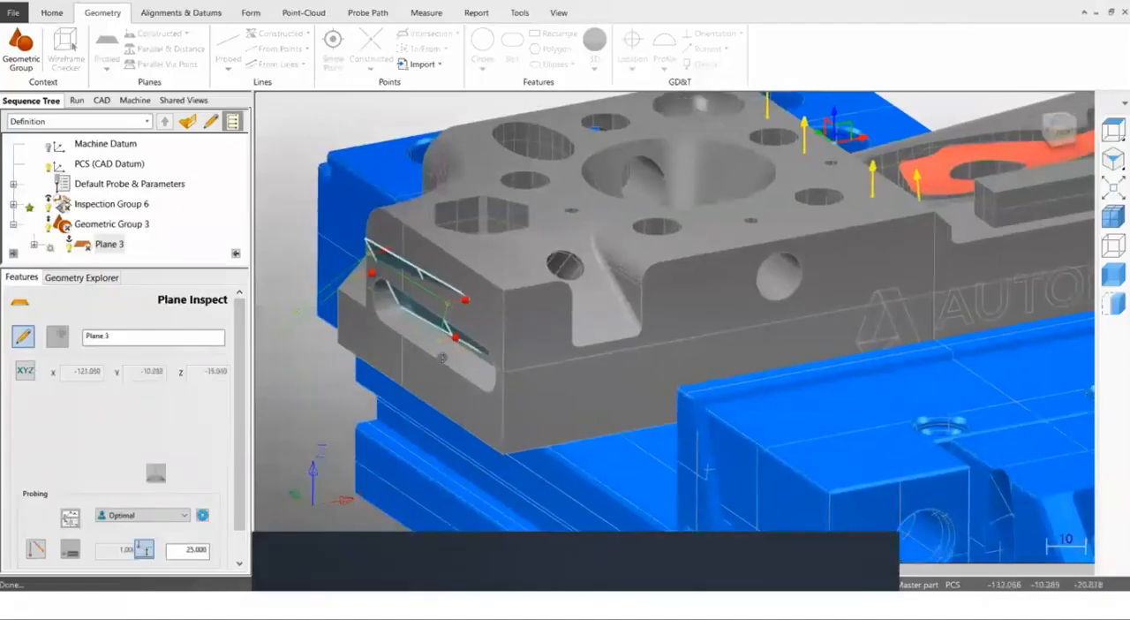
scroll(443, 357, up, 2)
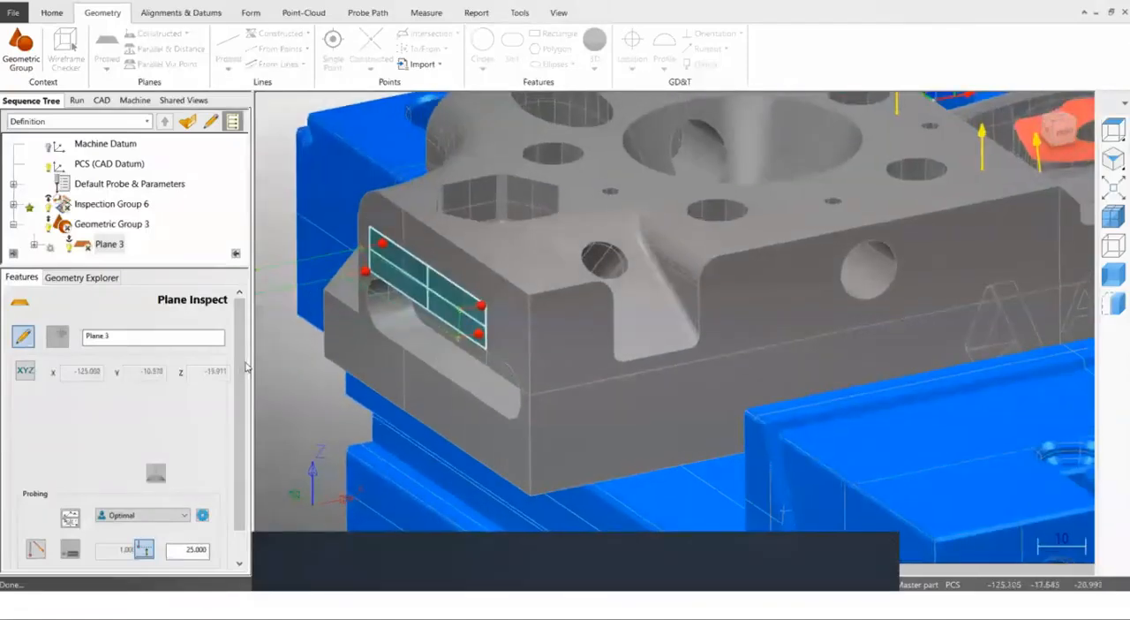
scroll(238, 488, down, 3)
drag(238, 488, 199, 559)
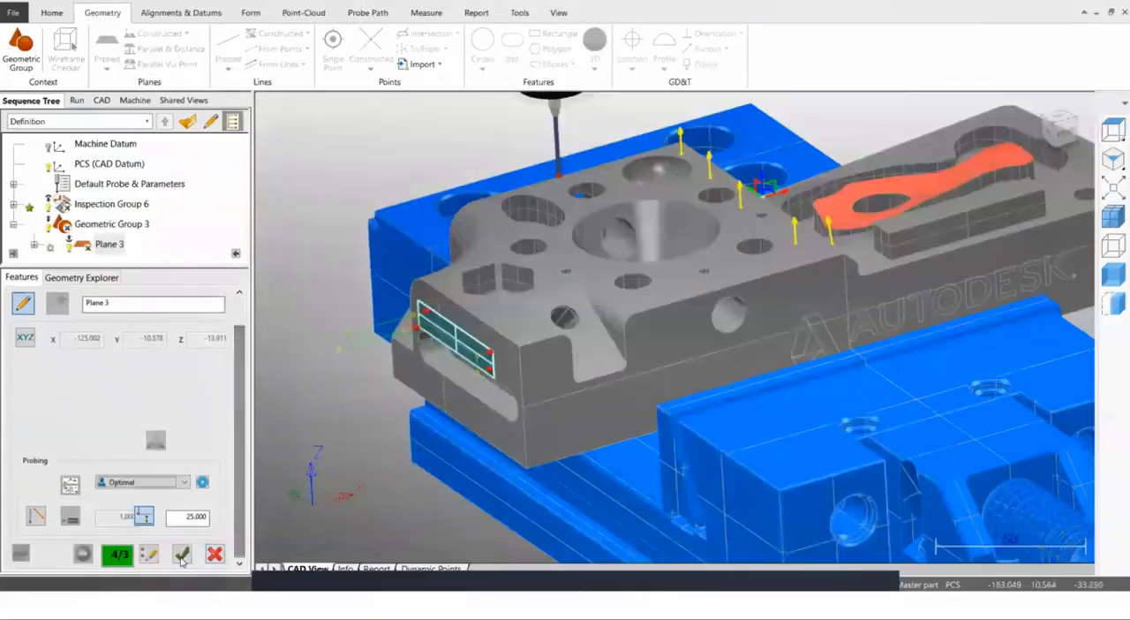
click(181, 554)
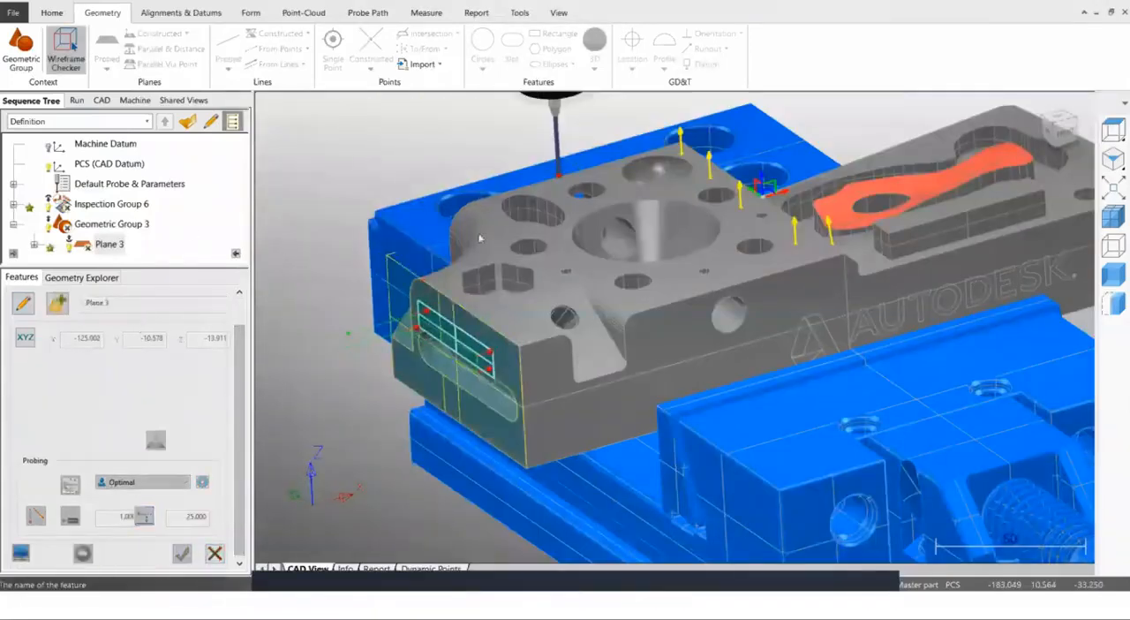
Simulate the program for Inspection Group 6 and Plane 3, ignoring the collision error, and examine the probe's position beside the end face.
scroll(451, 249, down, 1)
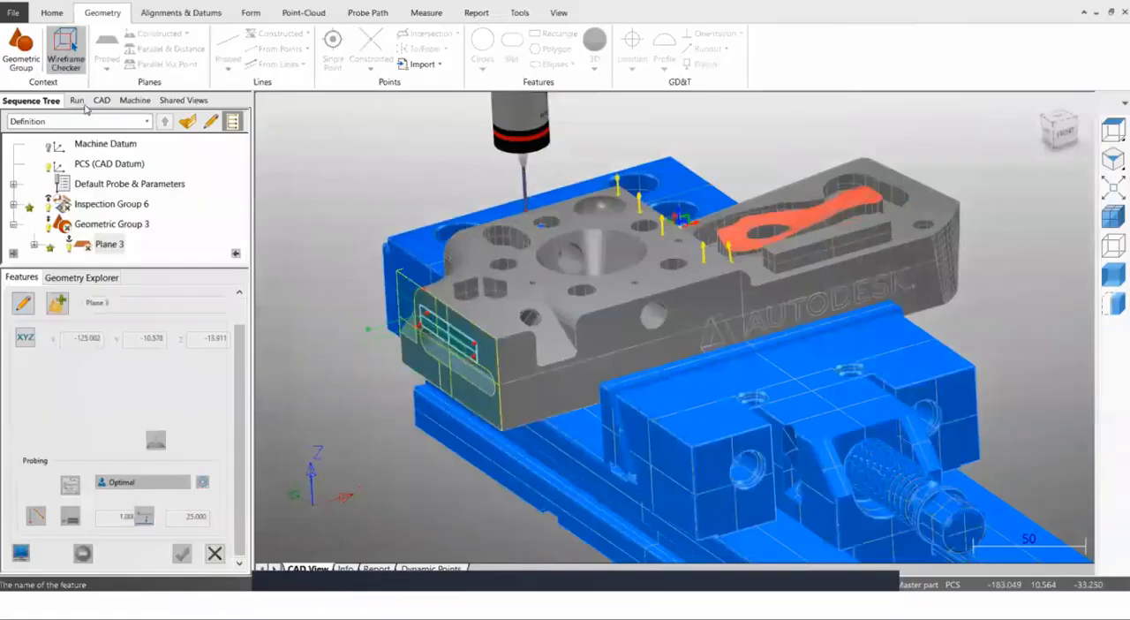
middle_drag(584, 215, 572, 187)
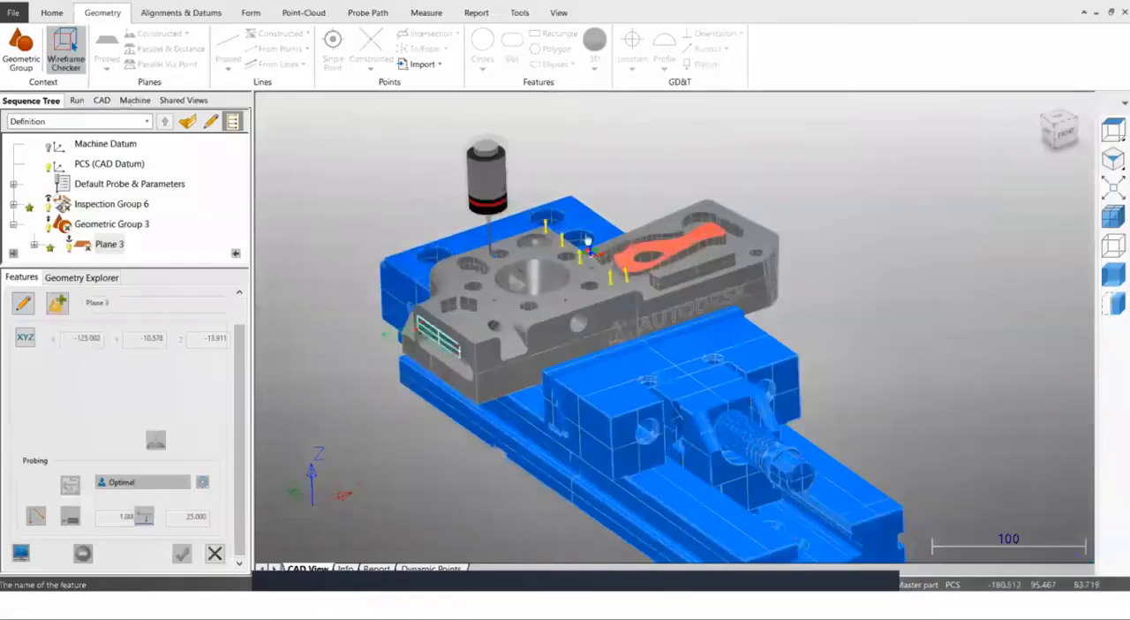
click(77, 100)
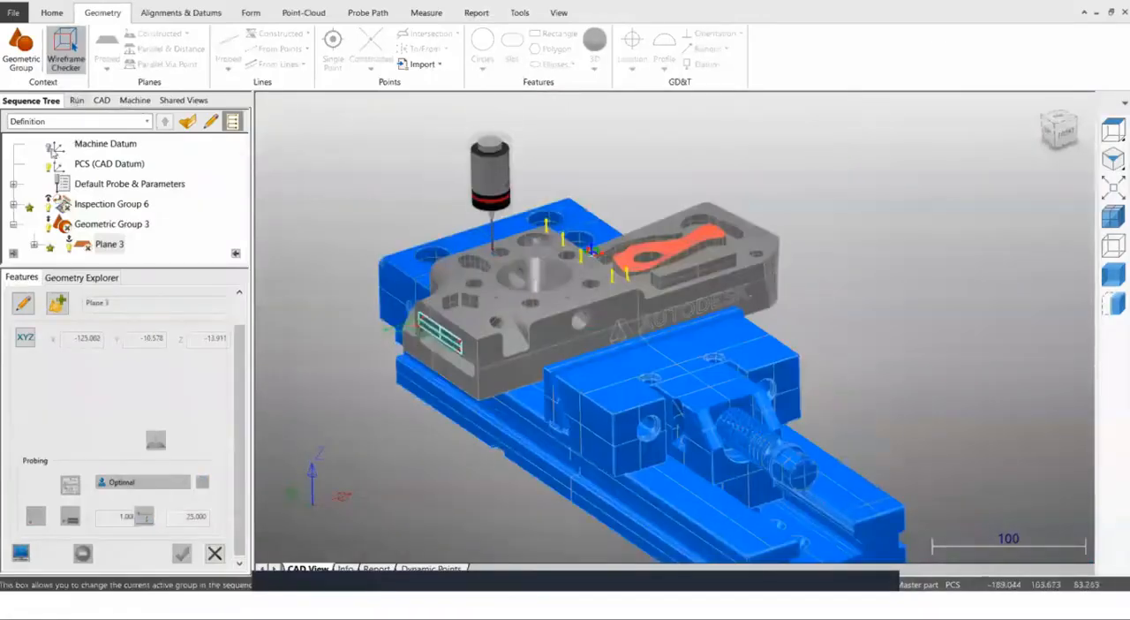
click(118, 361)
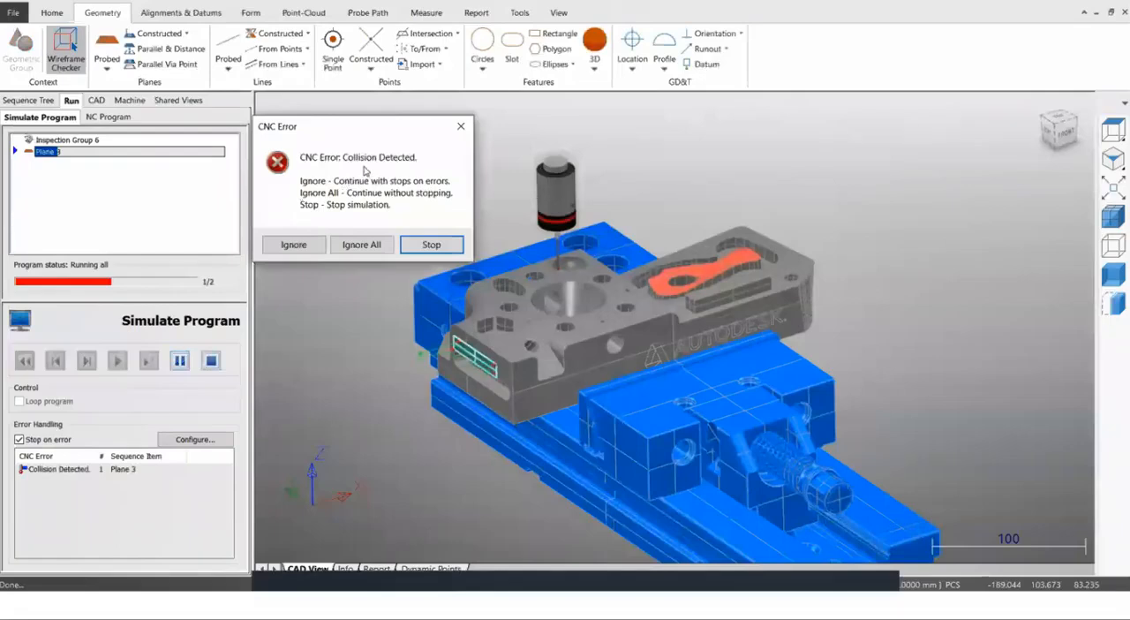
click(294, 247)
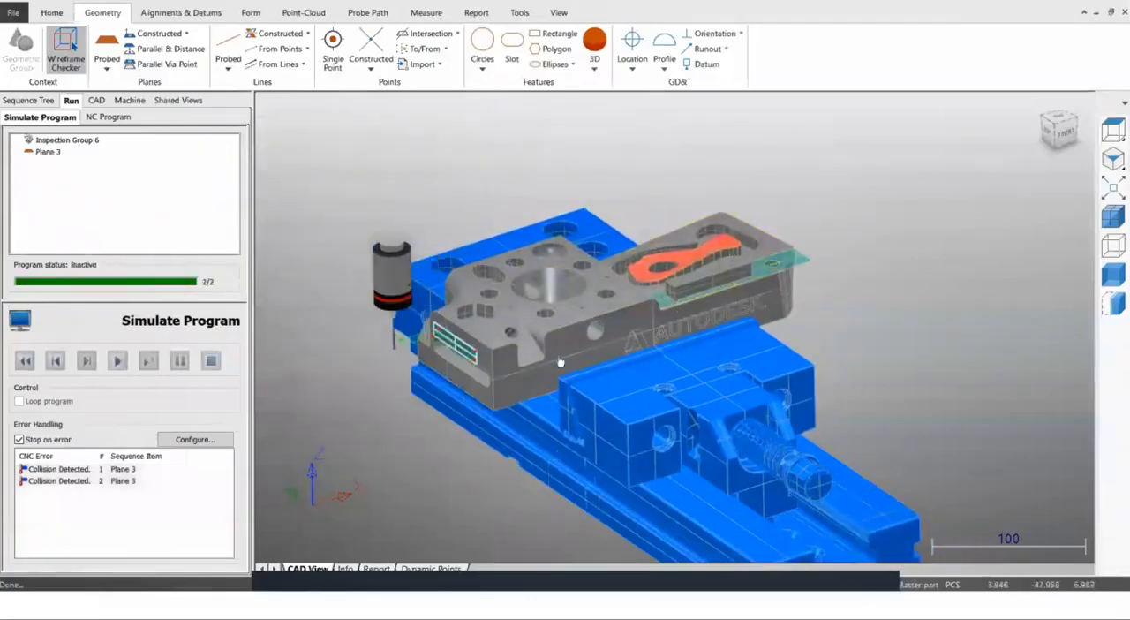
middle_drag(590, 300, 602, 333)
middle_drag(631, 281, 501, 375)
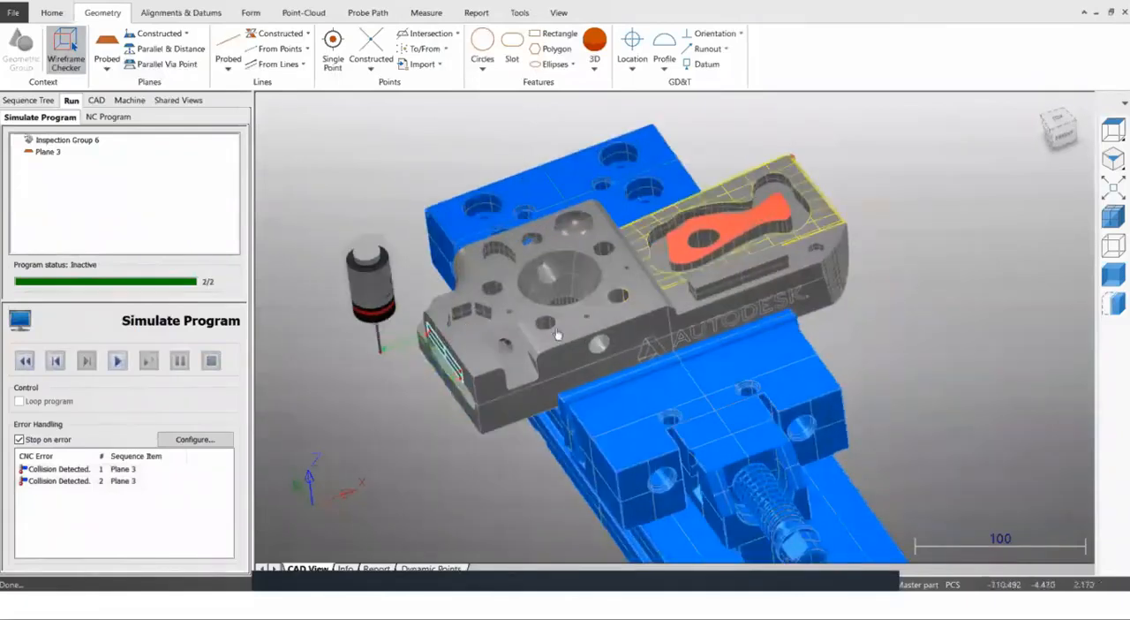
middle_drag(257, 325, 251, 268)
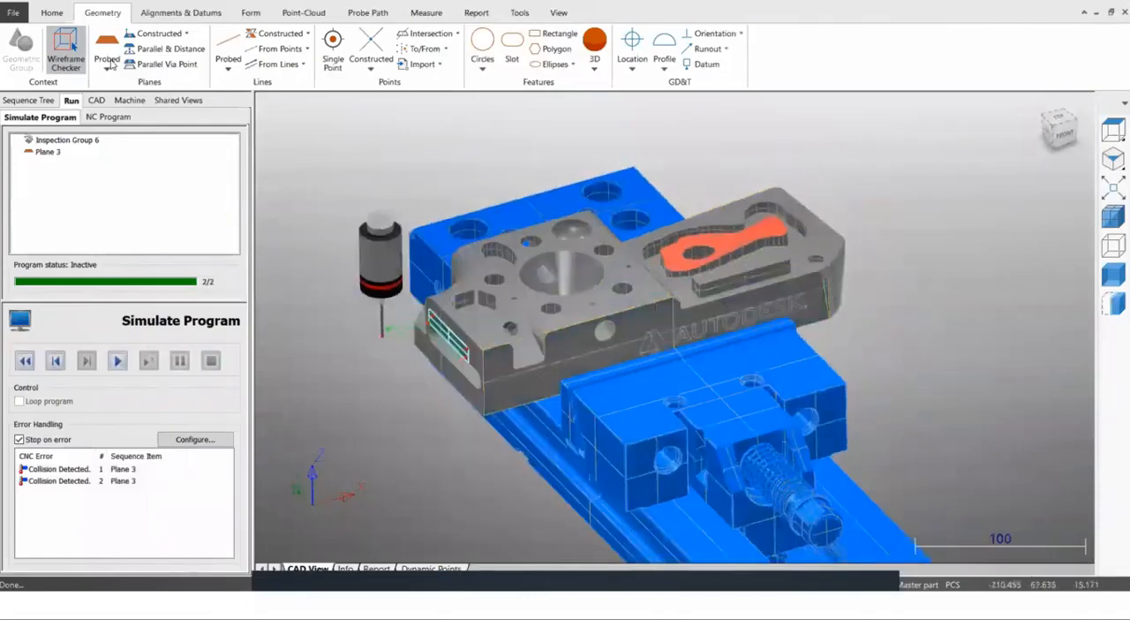
Enable Auto-Avoid for the probe path and accept the automatic insertion of collision-free link items.
click(52, 13)
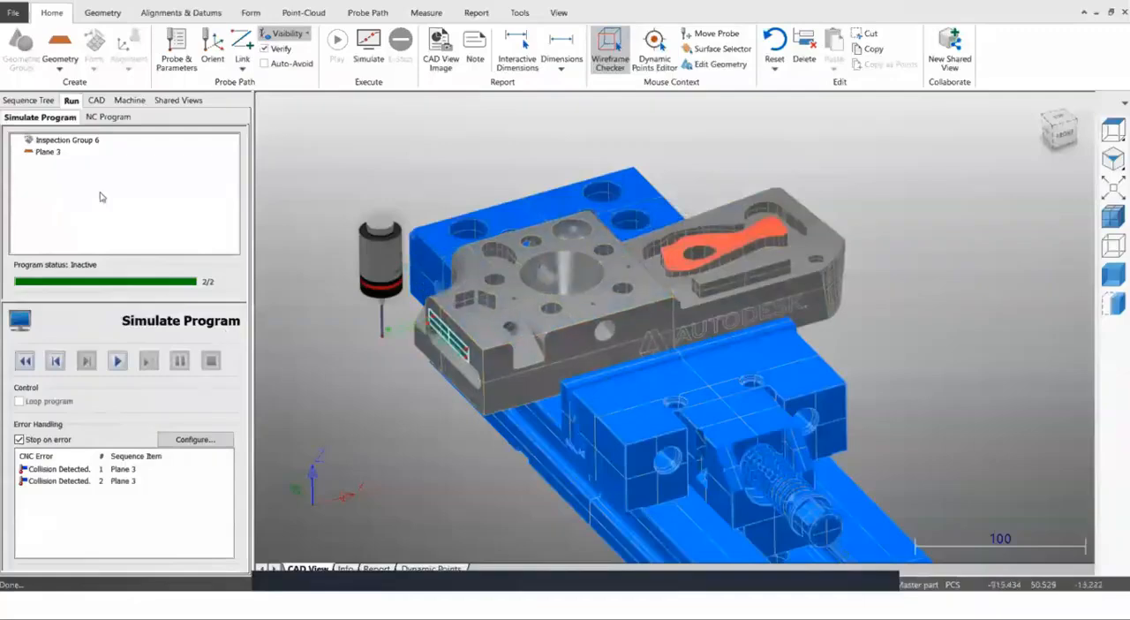
click(29, 101)
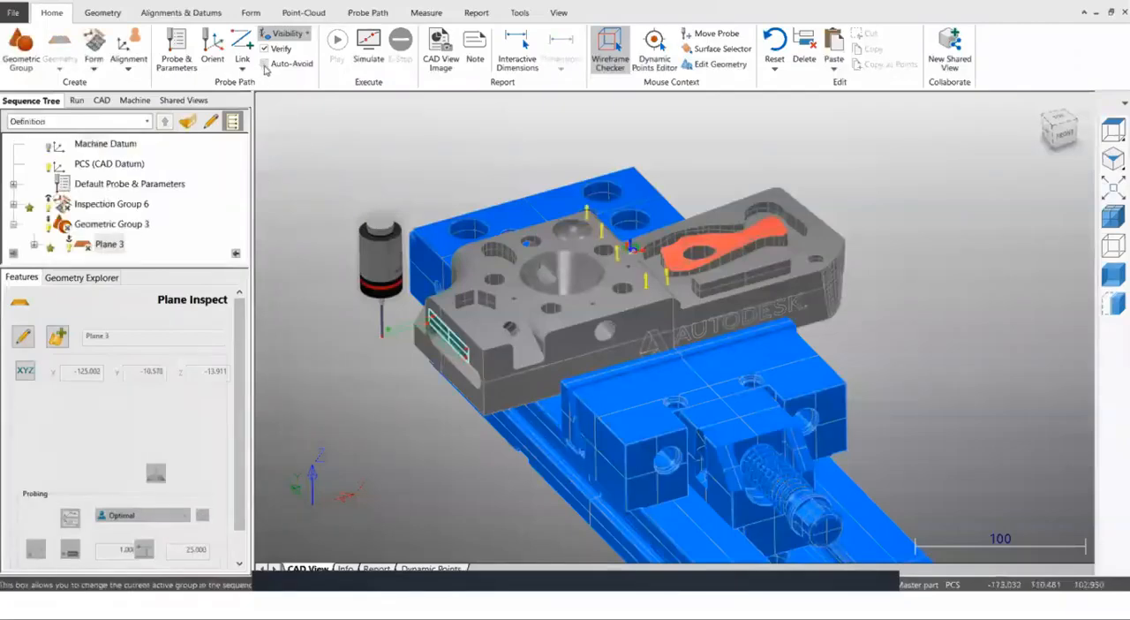
click(264, 64)
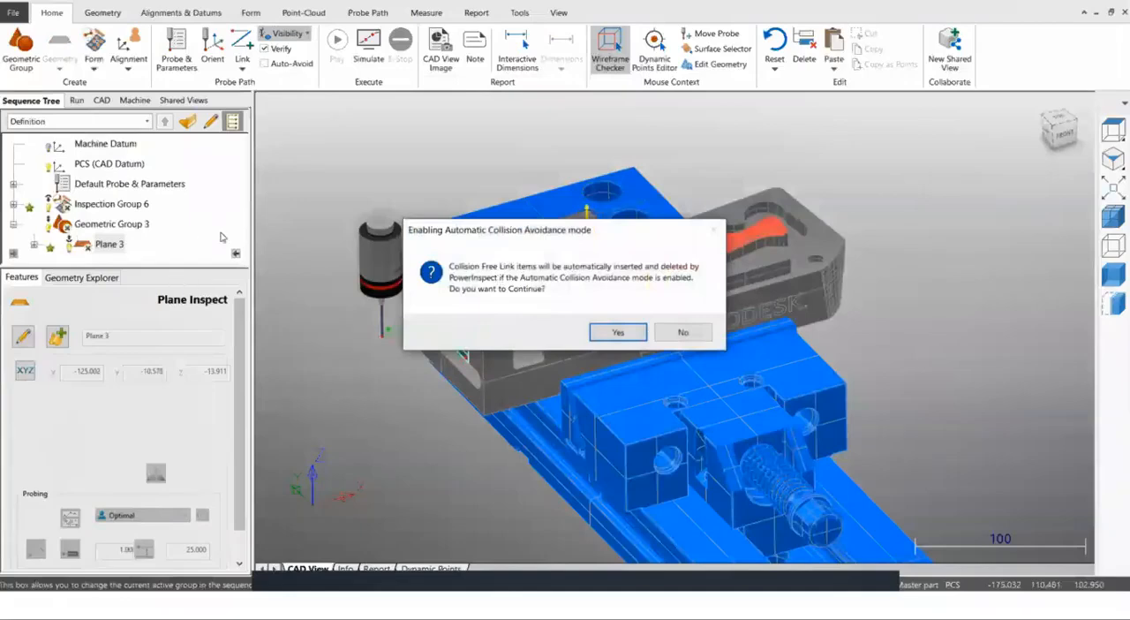
click(602, 333)
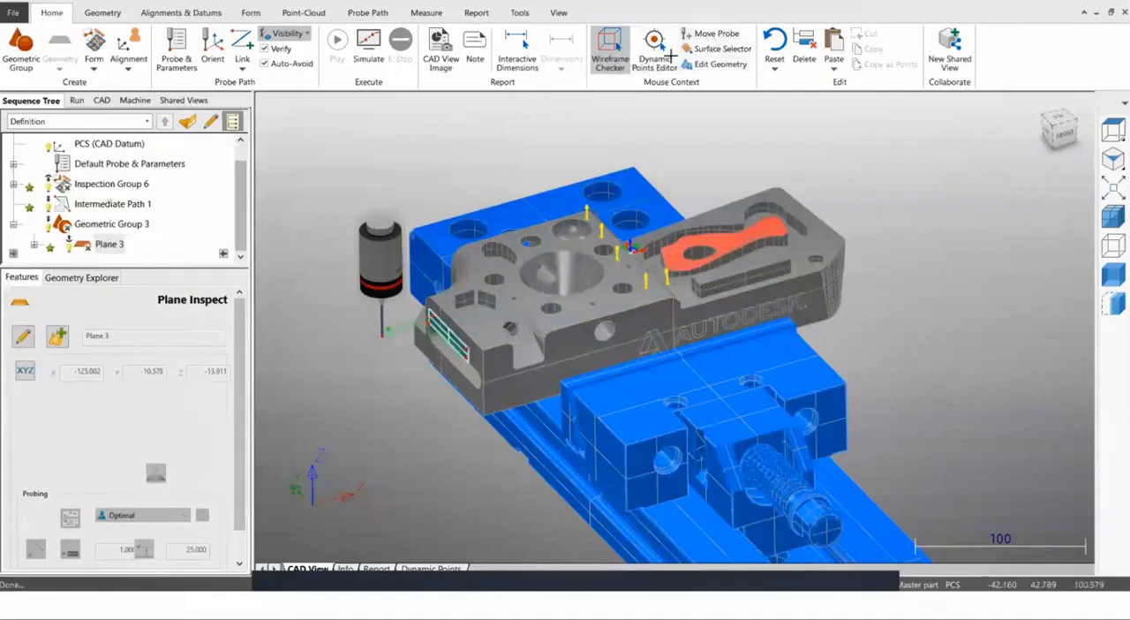
Move the probe to a start position well clear of the part and vise, high above the slotted end face.
click(711, 32)
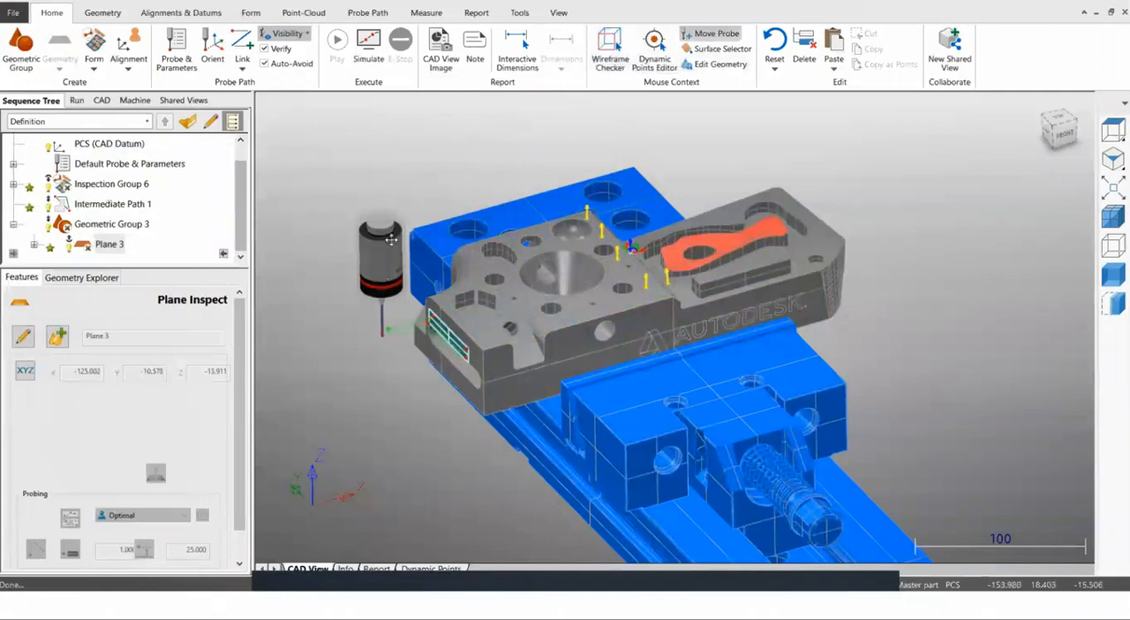
drag(434, 292, 489, 333)
scroll(556, 296, down, 2)
middle_drag(515, 323, 508, 298)
Simulate the program from Inspection Group 6 through Intermediate Path 1 to Plane 3.
click(112, 183)
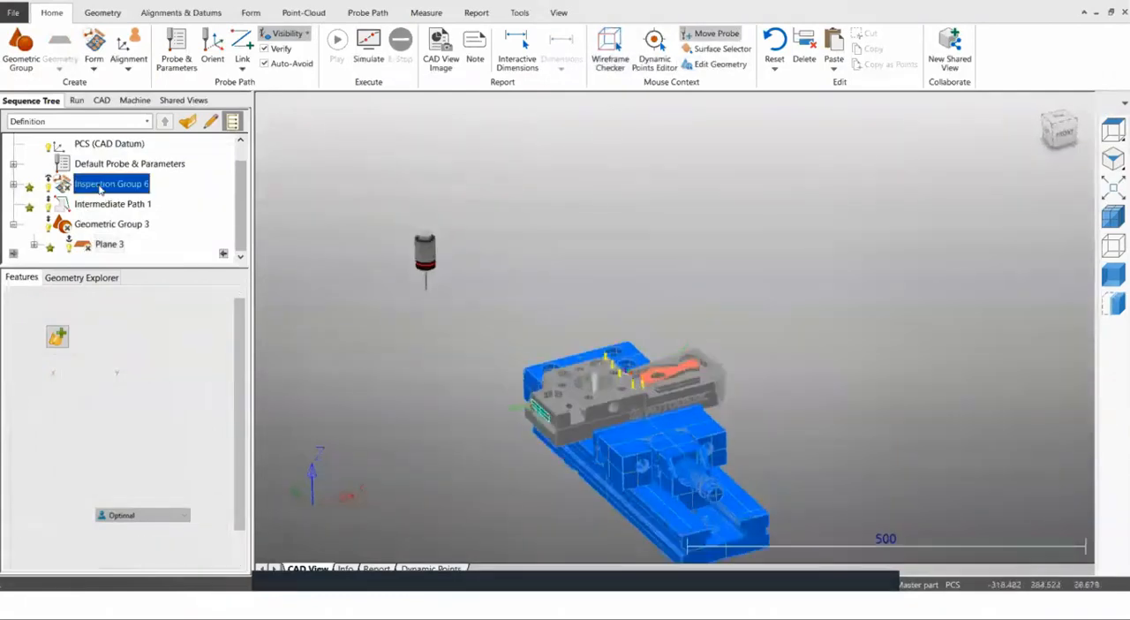
click(77, 99)
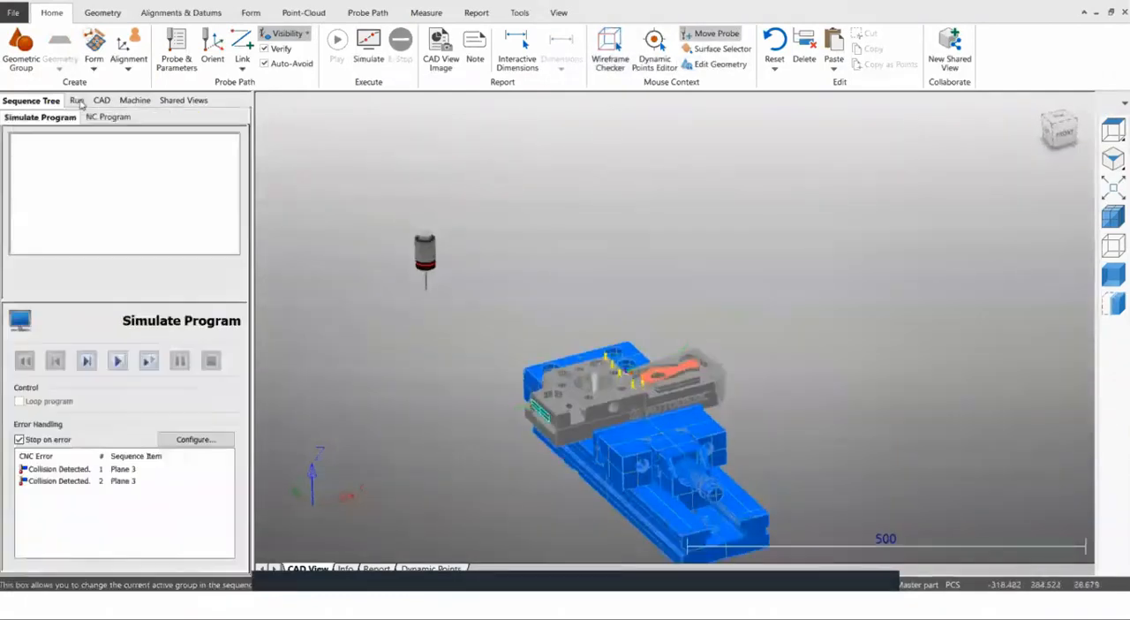
click(117, 361)
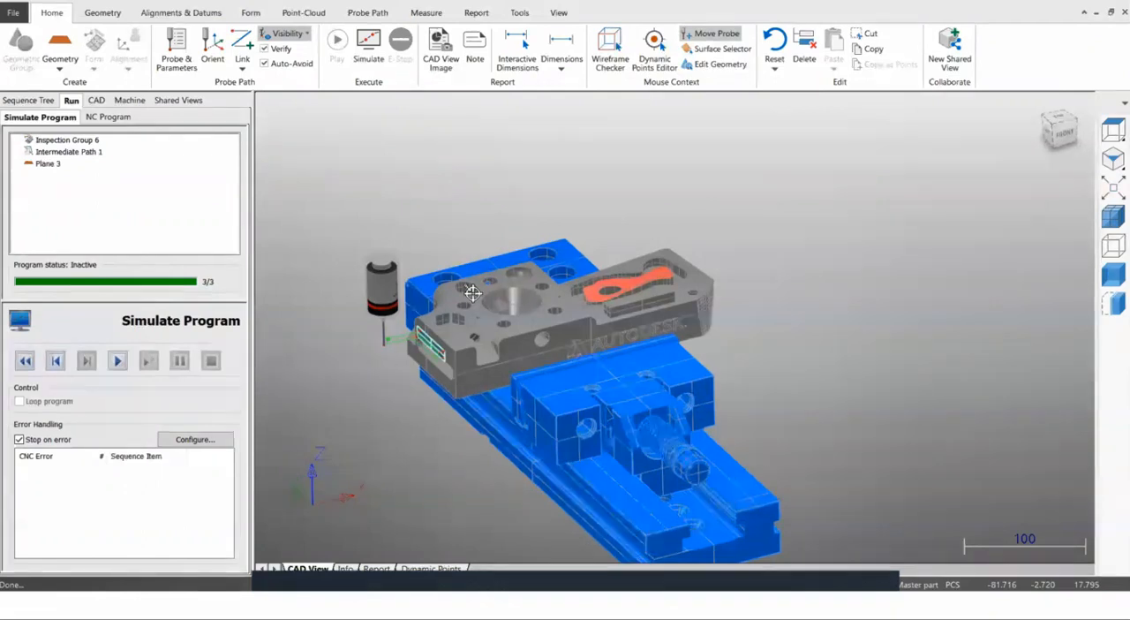
Switch to the 3Axis part's probe path export and select Mori-Seiki NMV5000 DCG HSC_OMV_1.018_Edge_5Ax.pmoptz as the post processor option file.
key(alt+Tab)
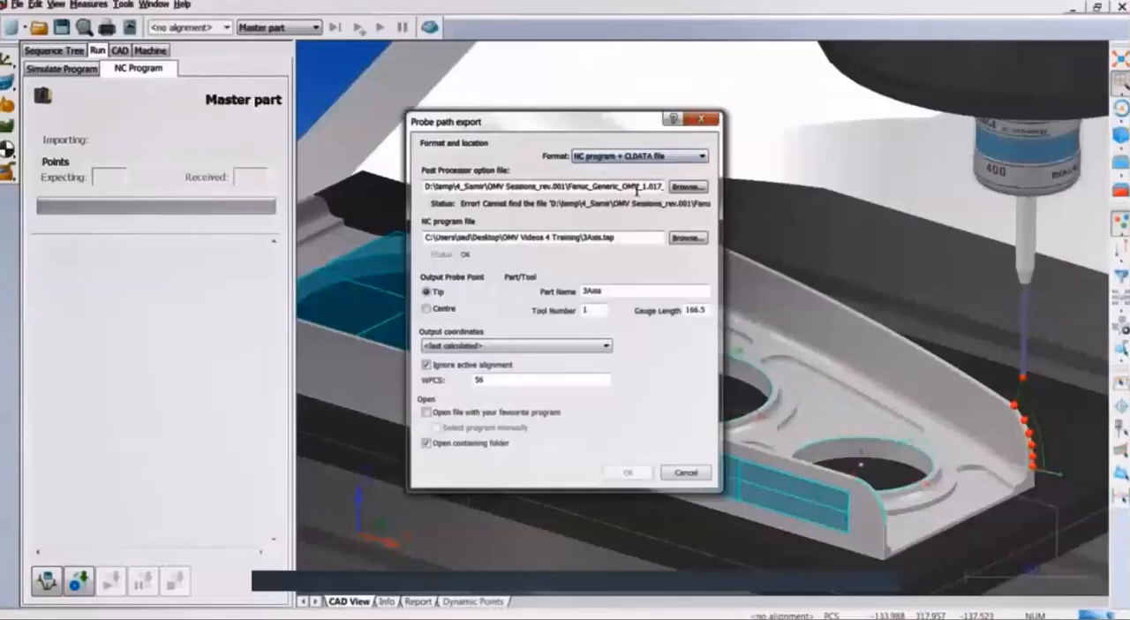
click(697, 188)
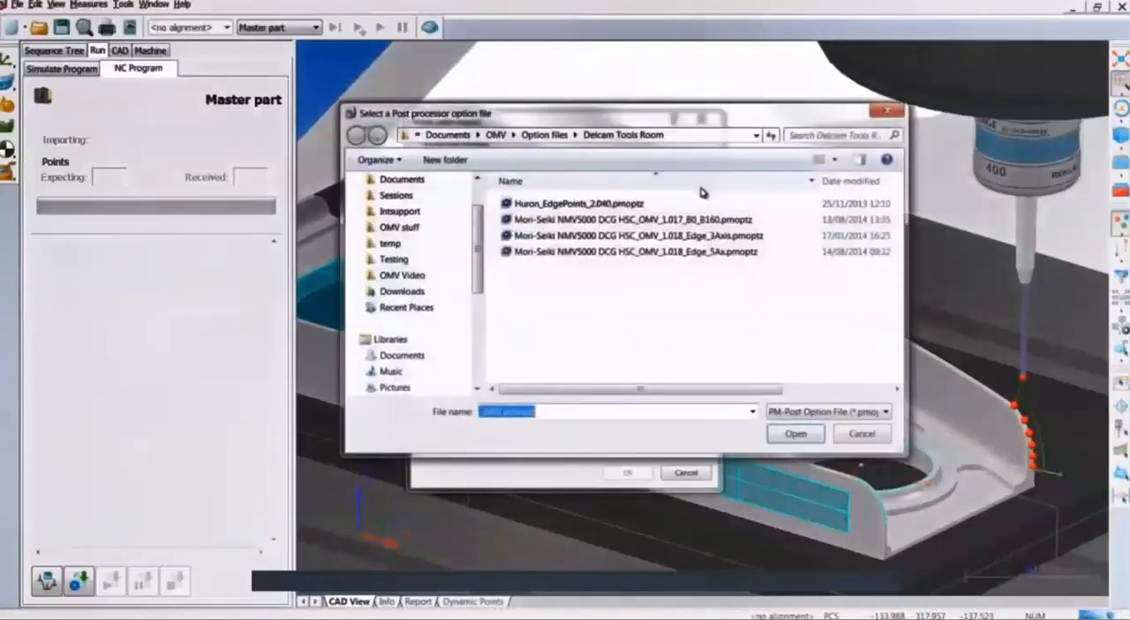
click(702, 254)
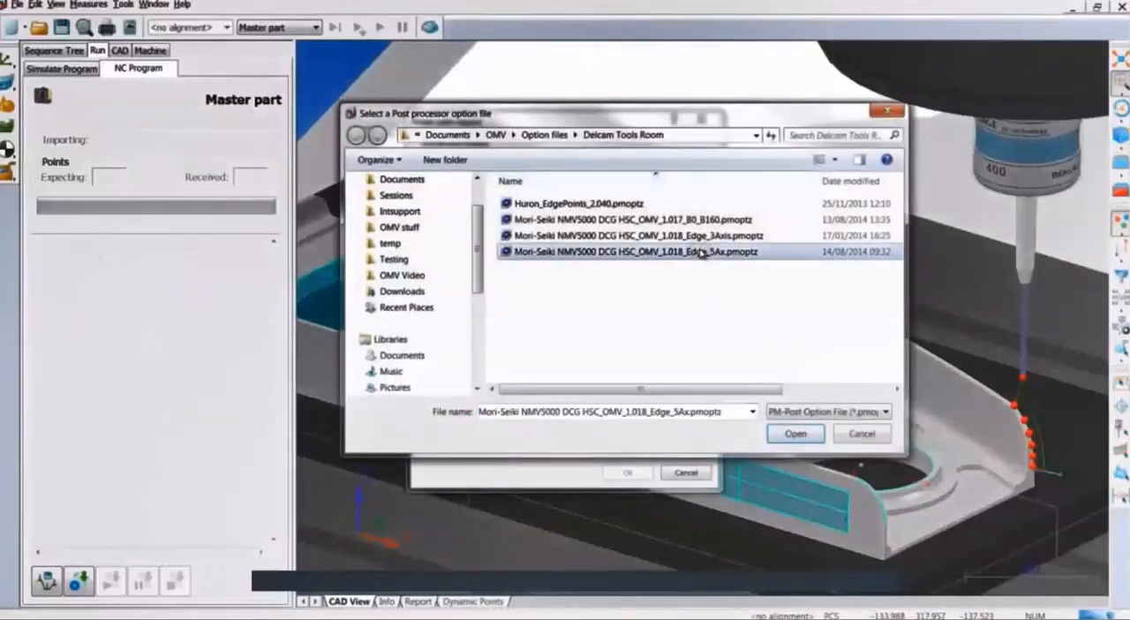
click(781, 433)
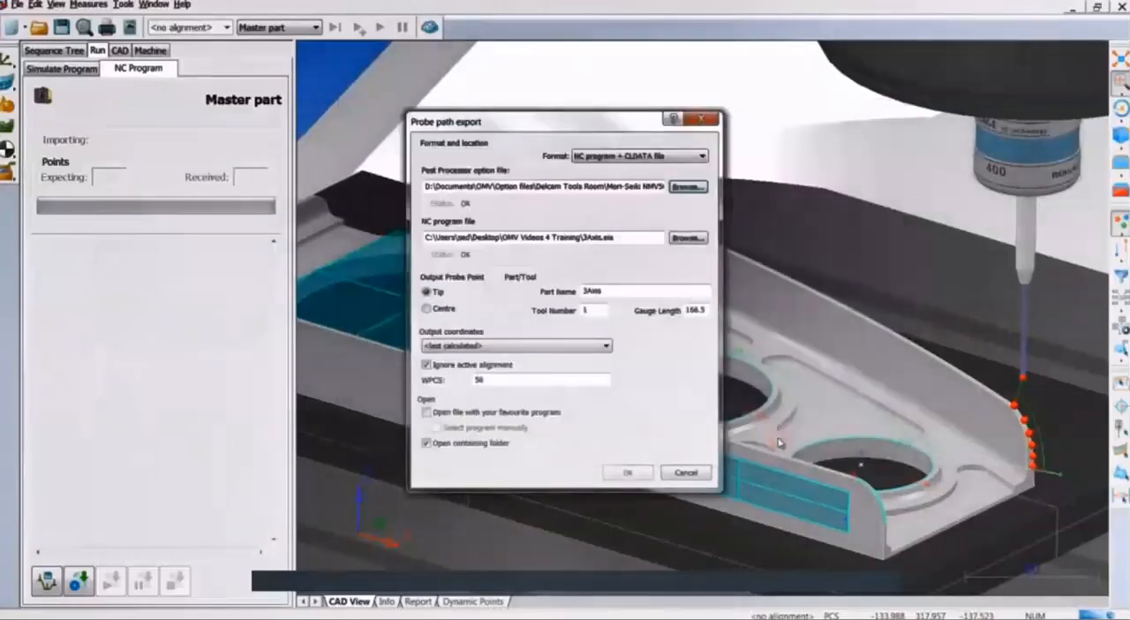
Set the NC program output file to 8800.eia in D:\temp\Files\NC PROGRAMS and export the probe path.
click(686, 239)
double_click(606, 235)
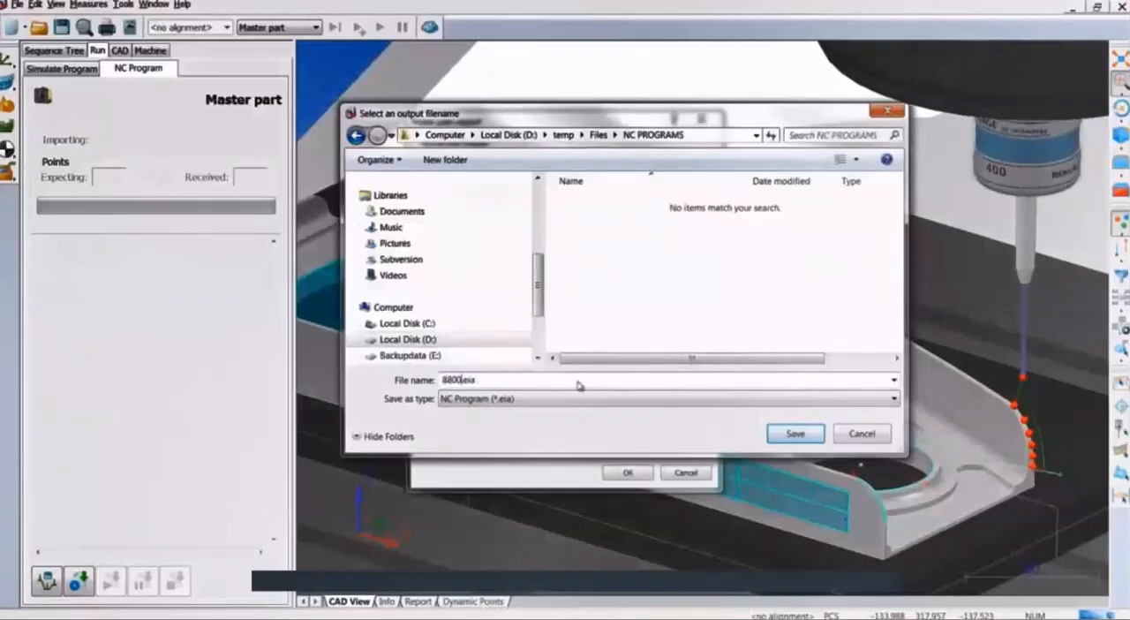
click(776, 430)
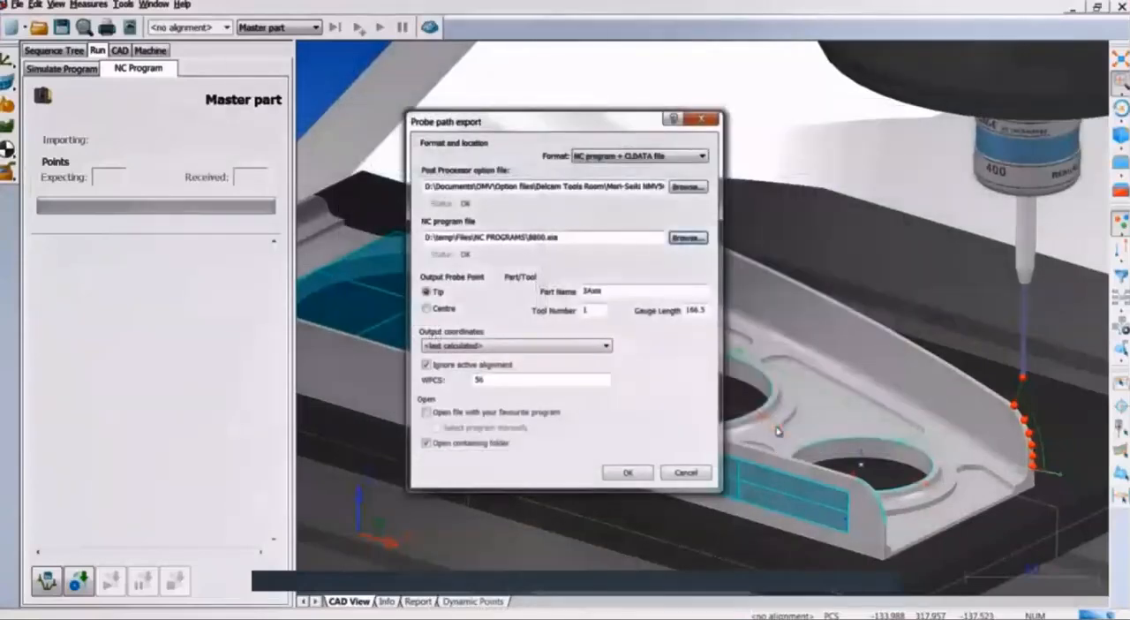
click(628, 472)
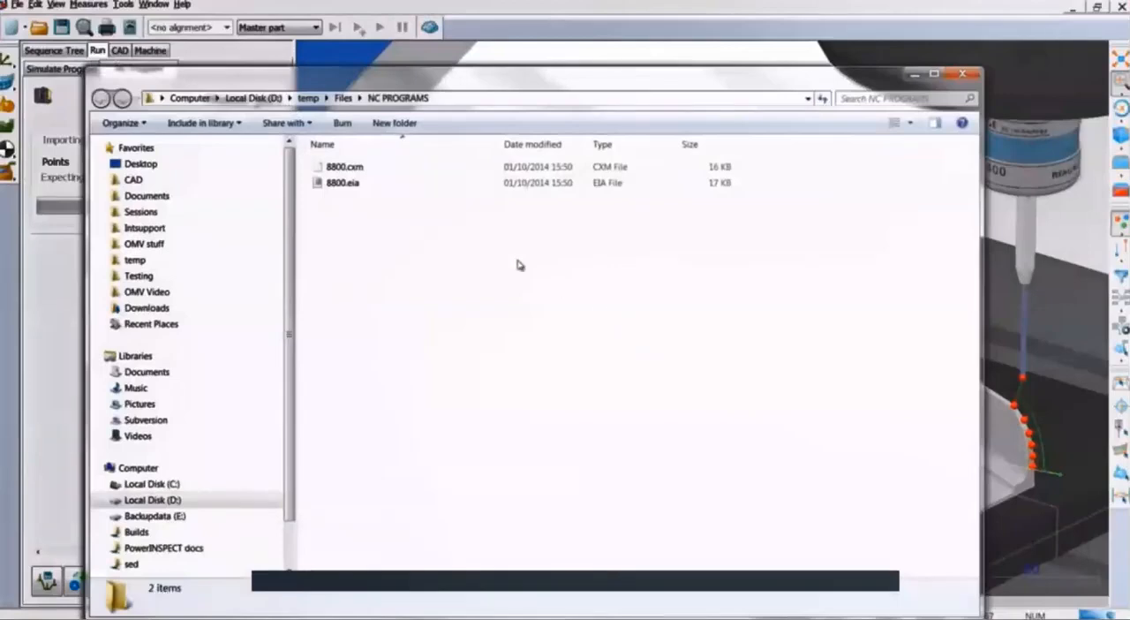
Open the exported 8800.eia in Notepad++ and examine the probing code down to the point measurement moves.
click(362, 182)
right_click(362, 182)
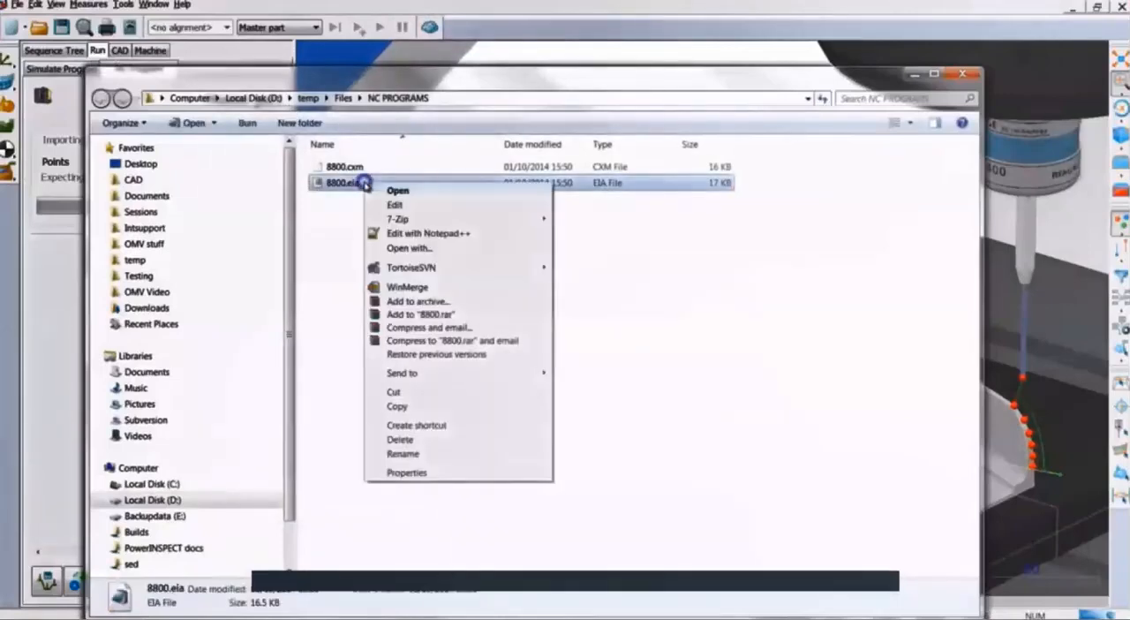
click(487, 232)
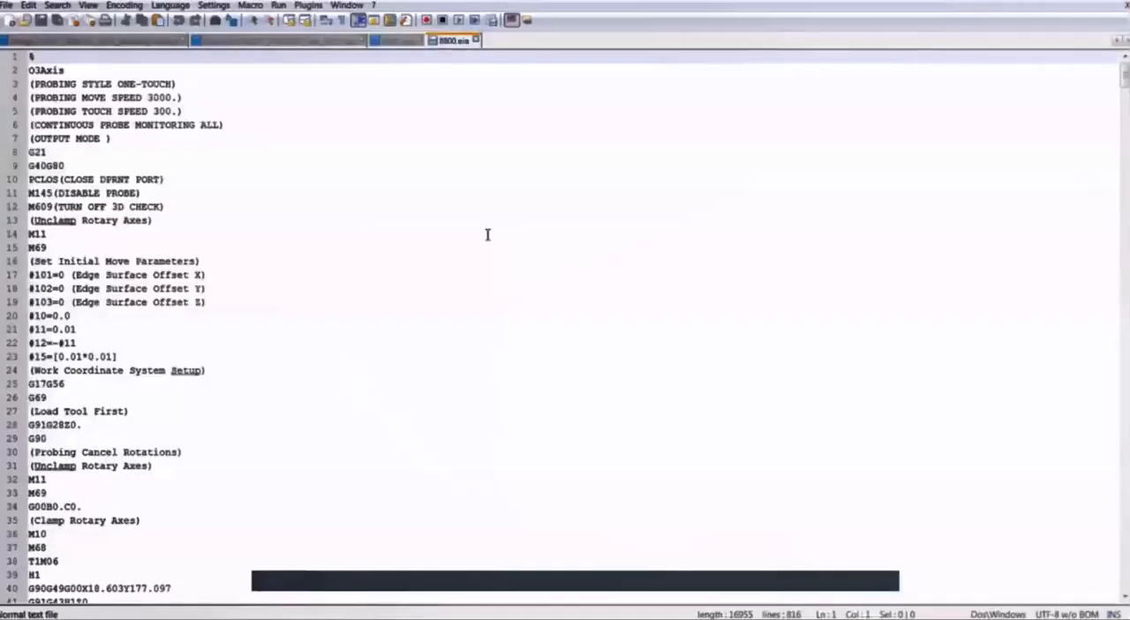
drag(1120, 81, 1121, 231)
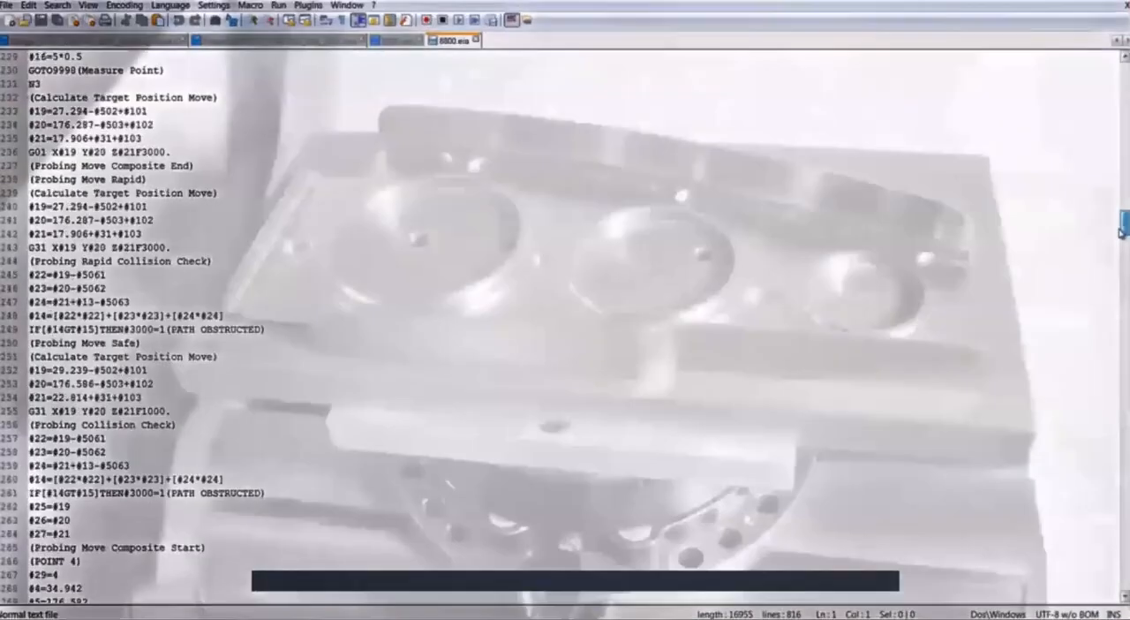